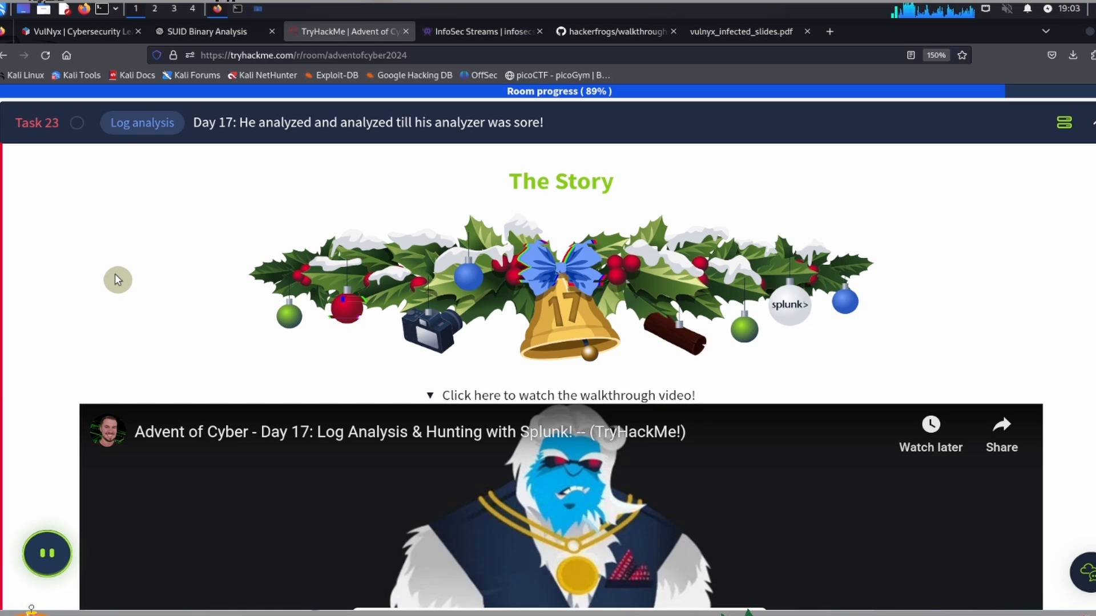
# Step: Read the Day 17 background story, the cctv_logs excerpt and the learning objectives of the log analysis task
pyautogui.scroll(-10, 115, 274)
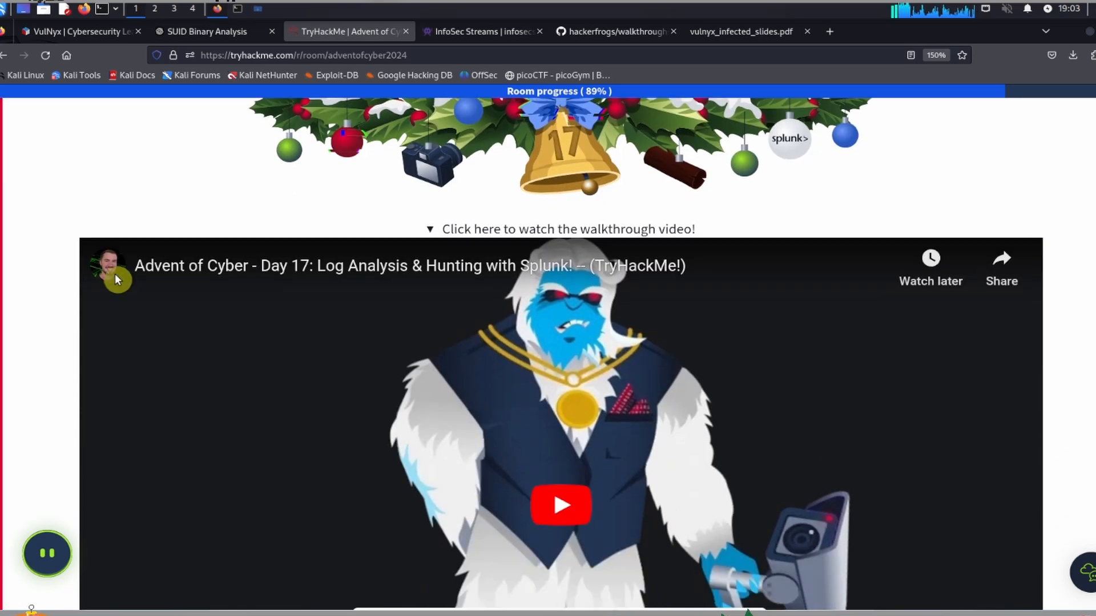
pyautogui.scroll(-2, 117, 280)
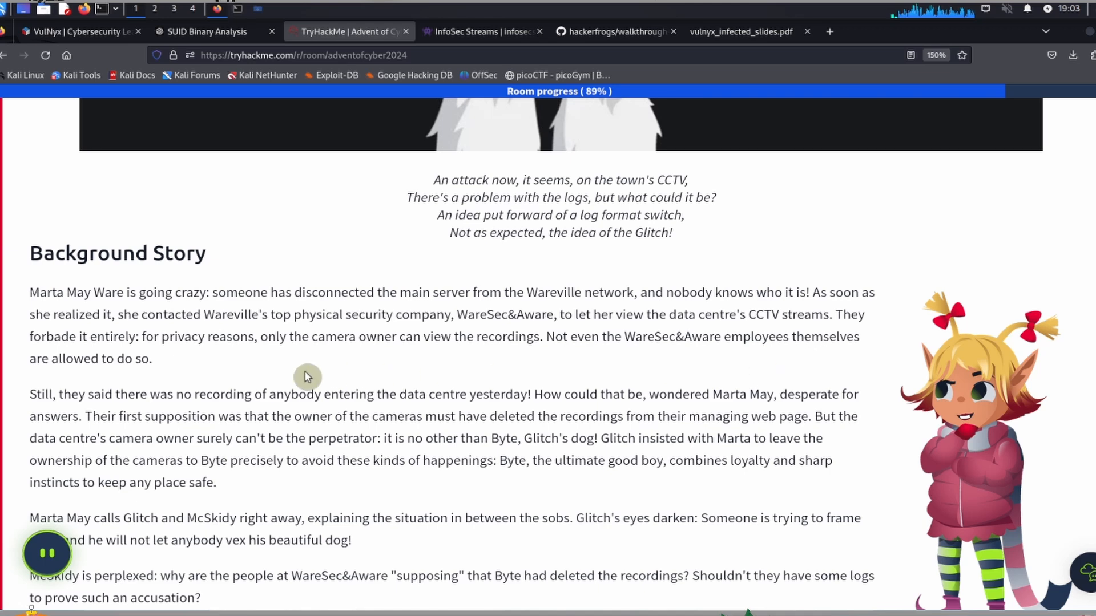
pyautogui.scroll(-3, 196, 379)
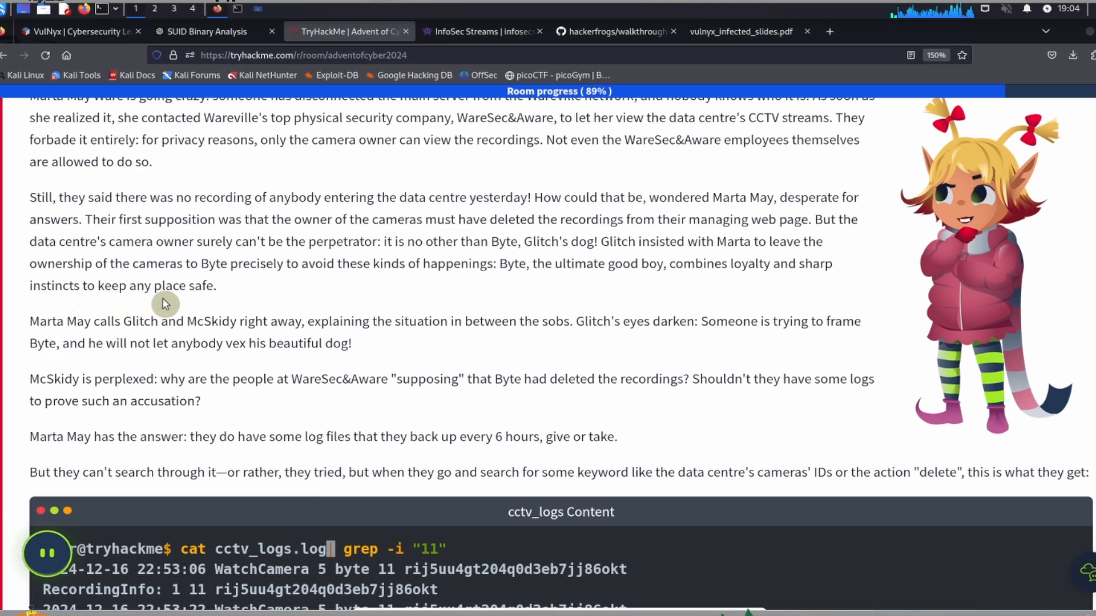
pyautogui.scroll(-3, 205, 300)
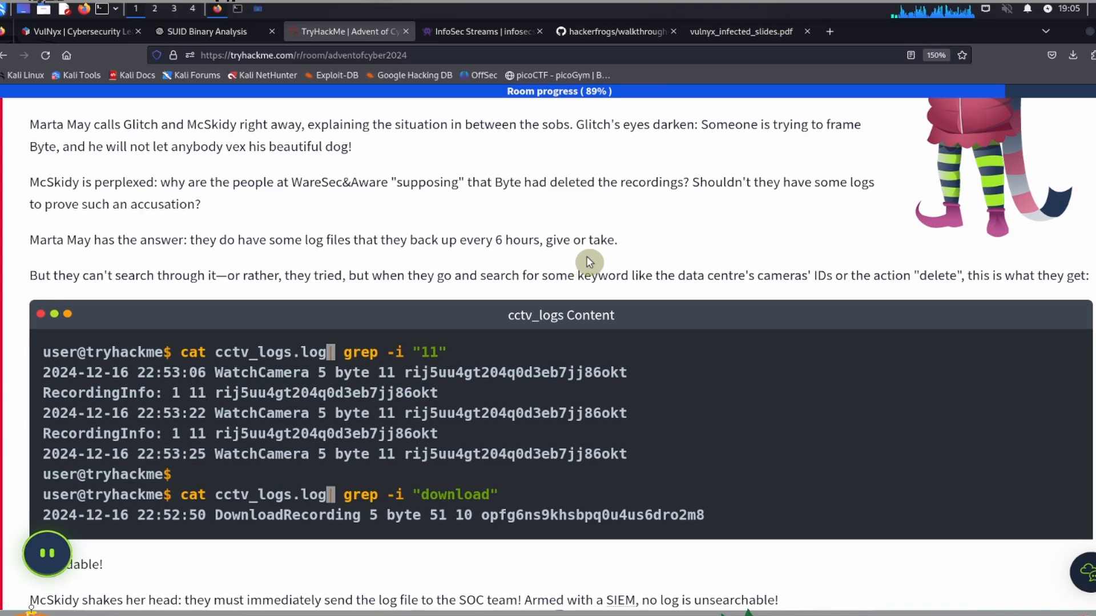
pyautogui.scroll(-4, 590, 262)
pyautogui.scroll(2, 472, 234)
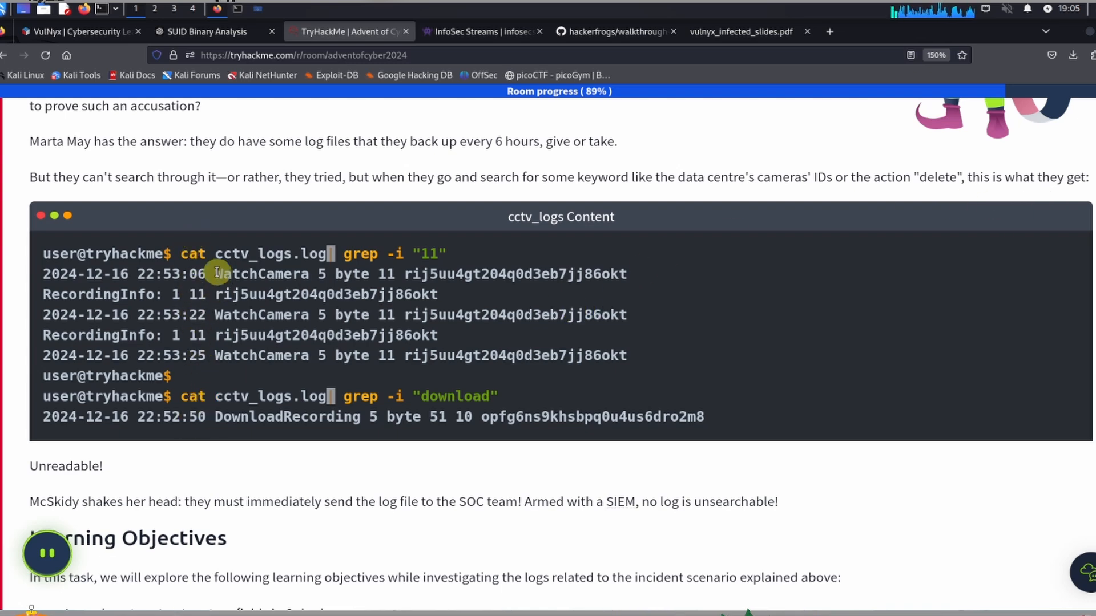
pyautogui.scroll(-3, 217, 270)
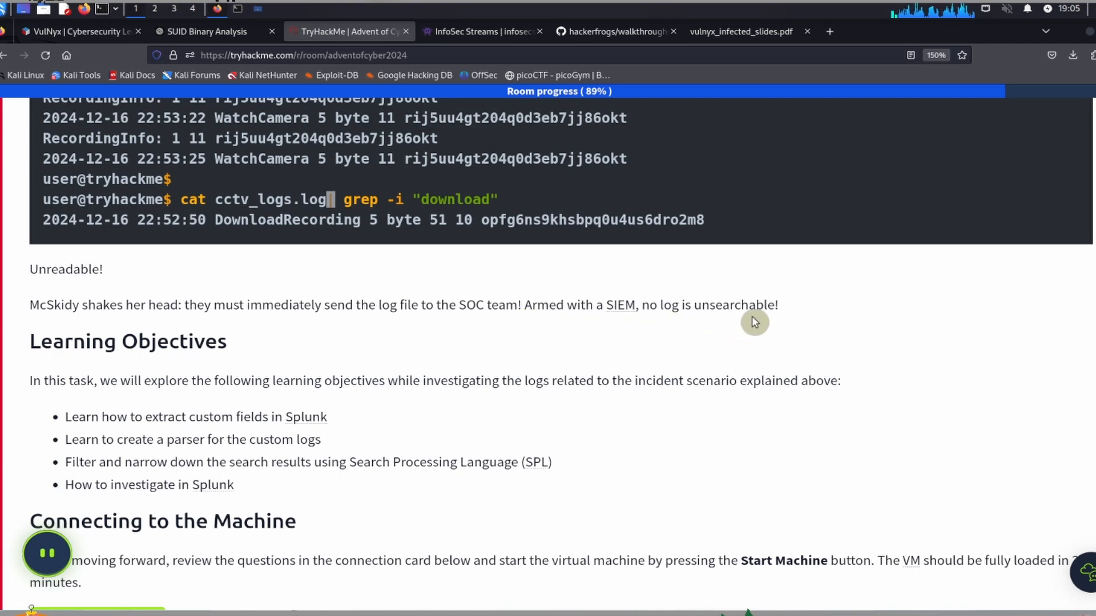
pyautogui.scroll(-2, 754, 322)
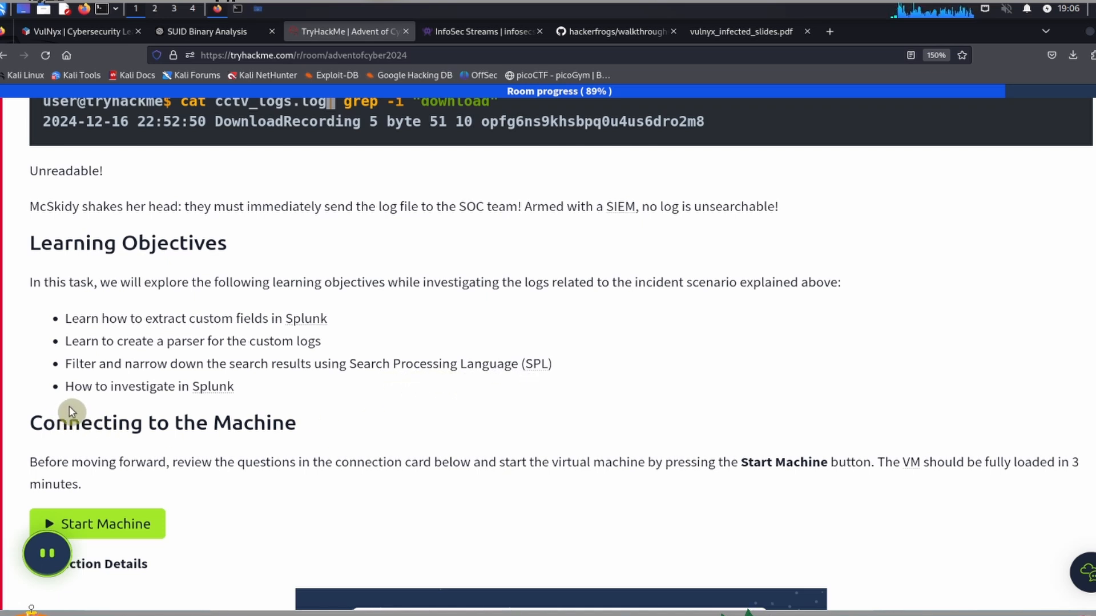
pyautogui.scroll(-5, 229, 408)
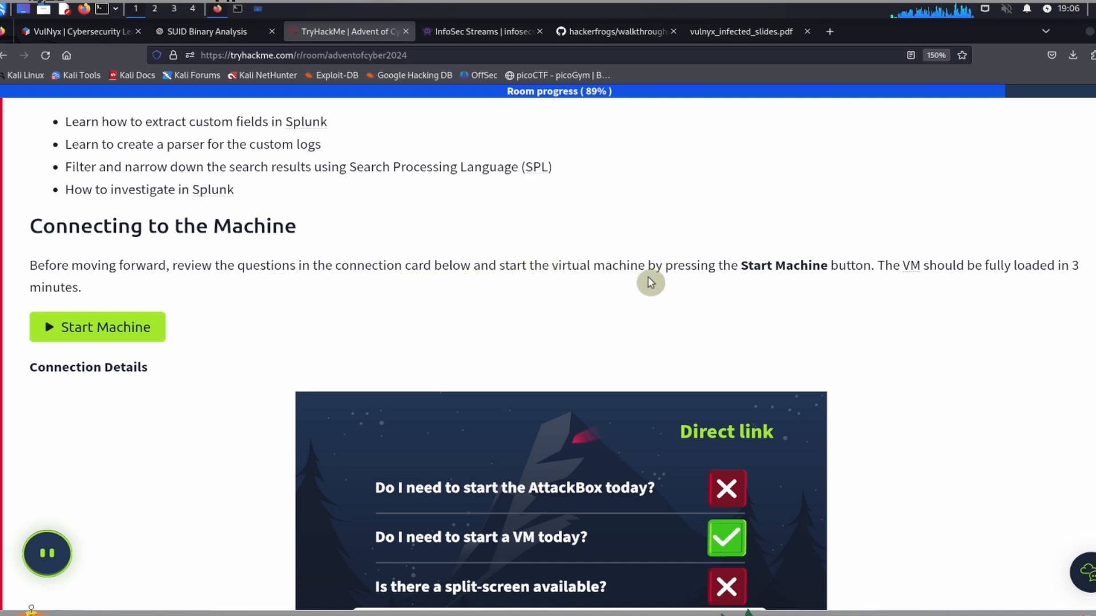
# Step: Start the target virtual machine for the Day 17 task
pyautogui.scroll(-3, 396, 239)
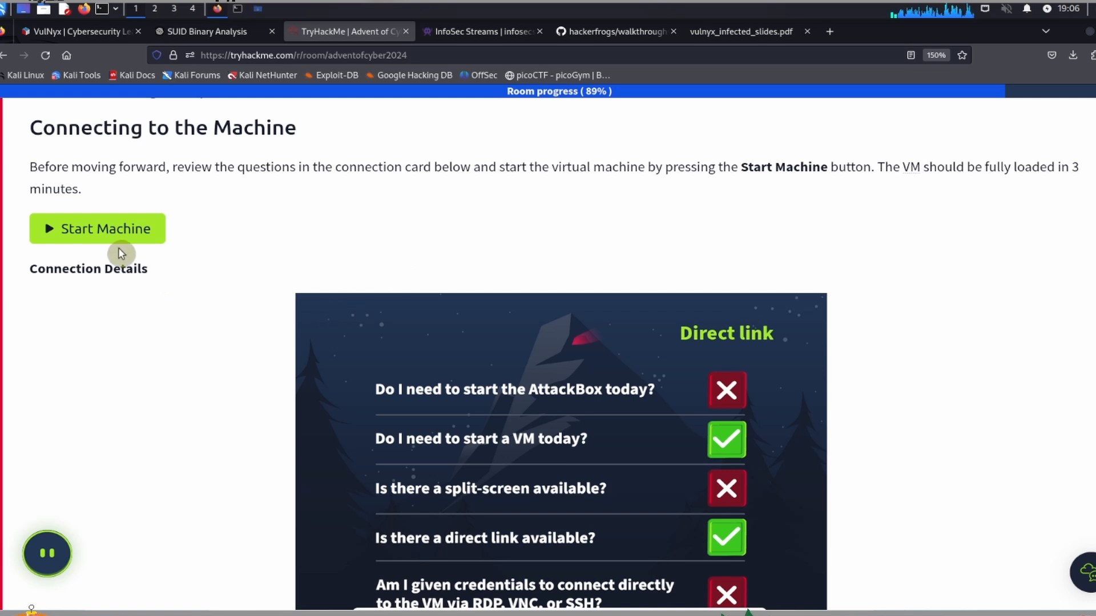
pyautogui.click(85, 231)
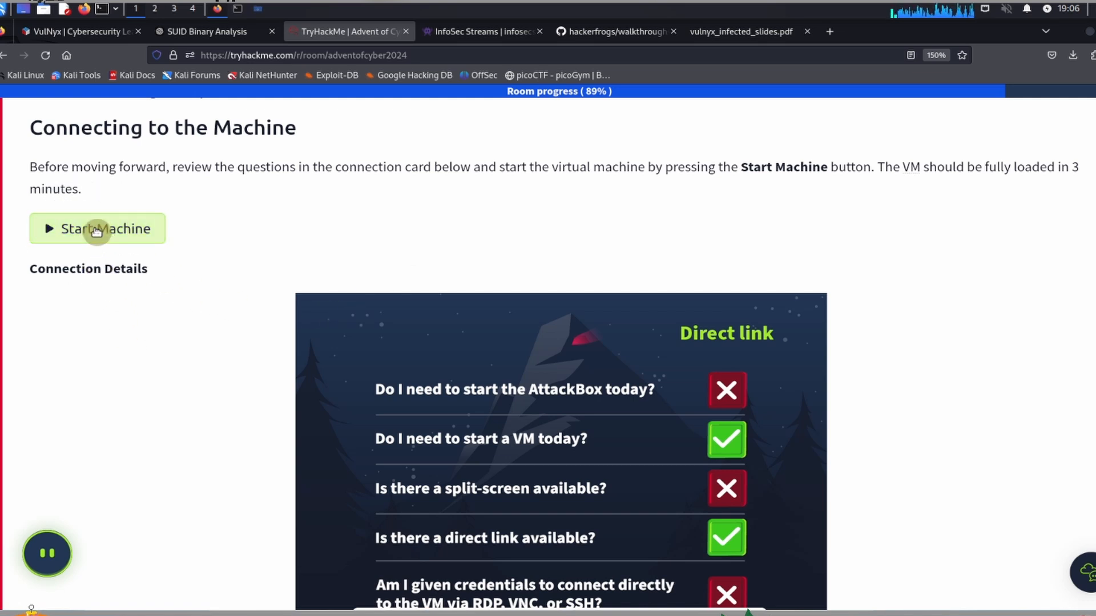
pyautogui.click(96, 230)
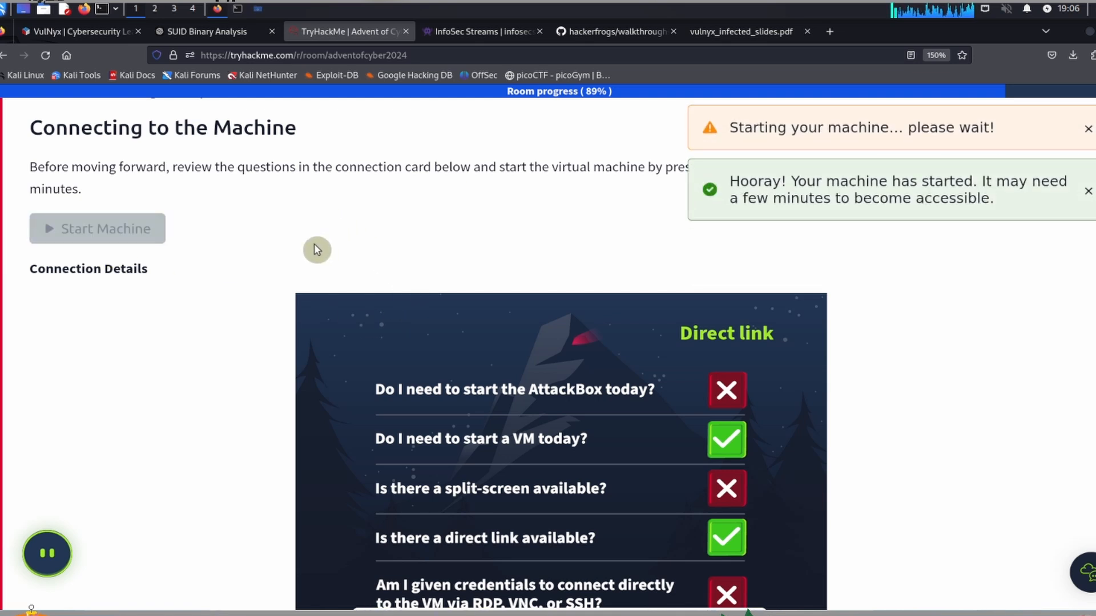
# Step: Launch the AttackBox for the Advent of Cyber 2024 room and dismiss the machine-started notification
pyautogui.scroll(-3, 316, 250)
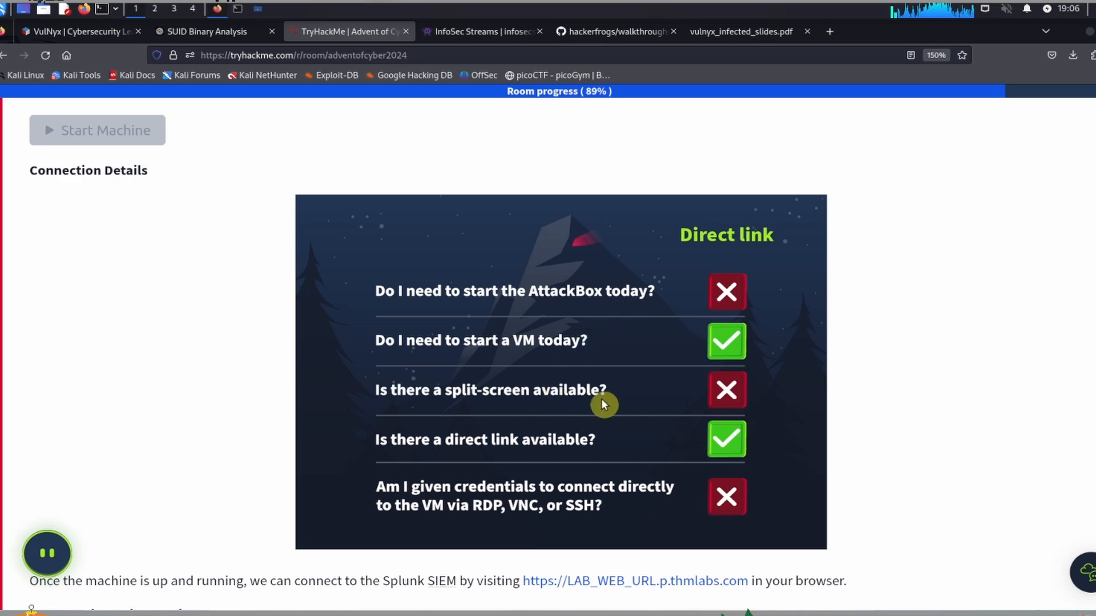
pyautogui.scroll(15, 1080, 422)
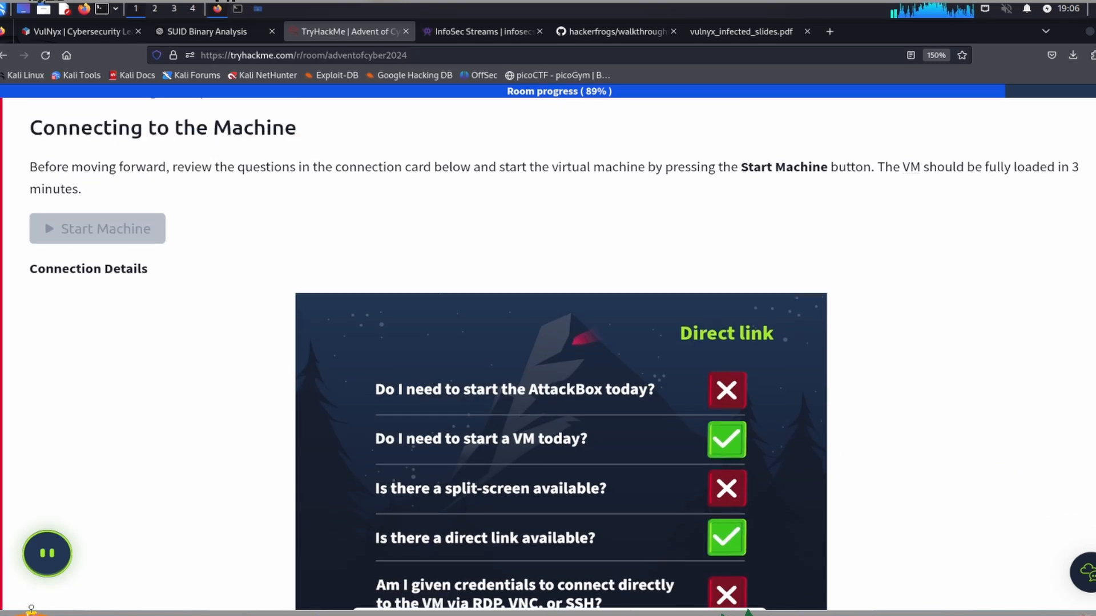
pyautogui.scroll(20, 1081, 413)
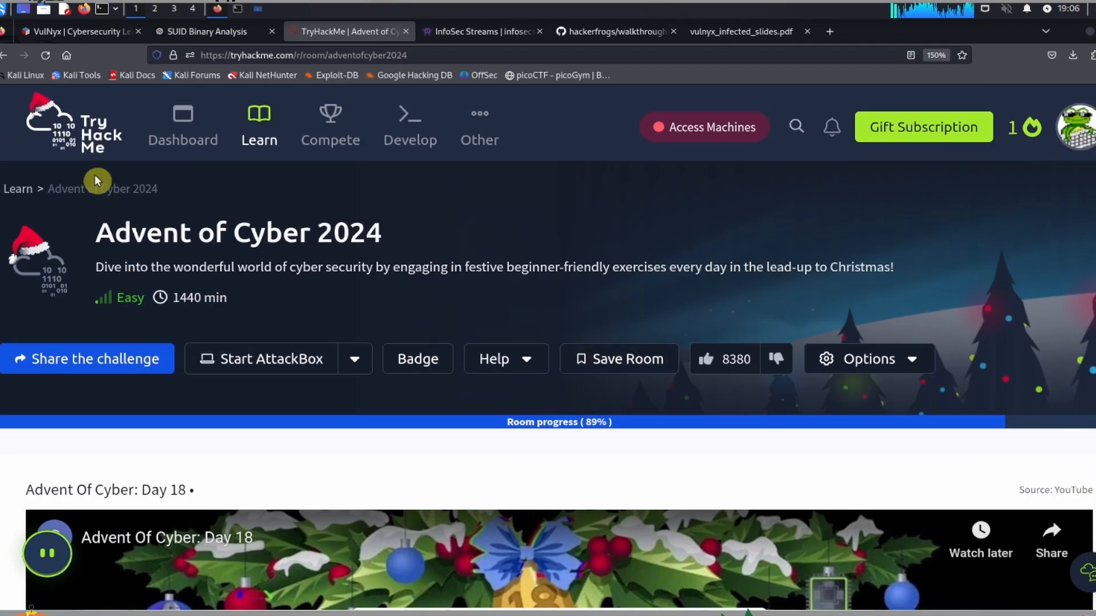
pyautogui.click(251, 365)
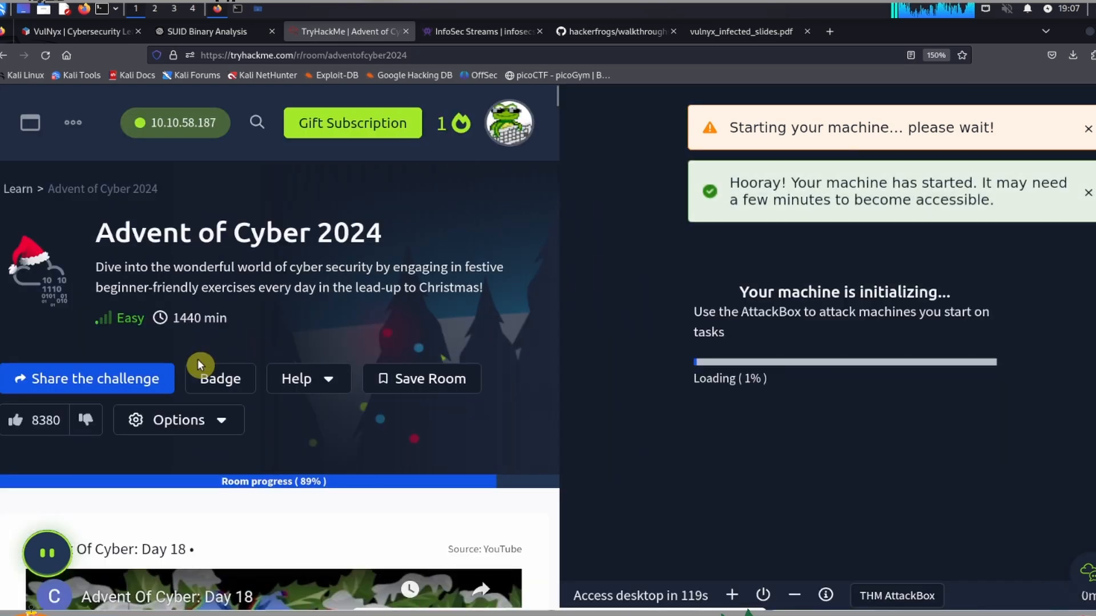
pyautogui.scroll(-3, 198, 359)
pyautogui.scroll(-3, 198, 358)
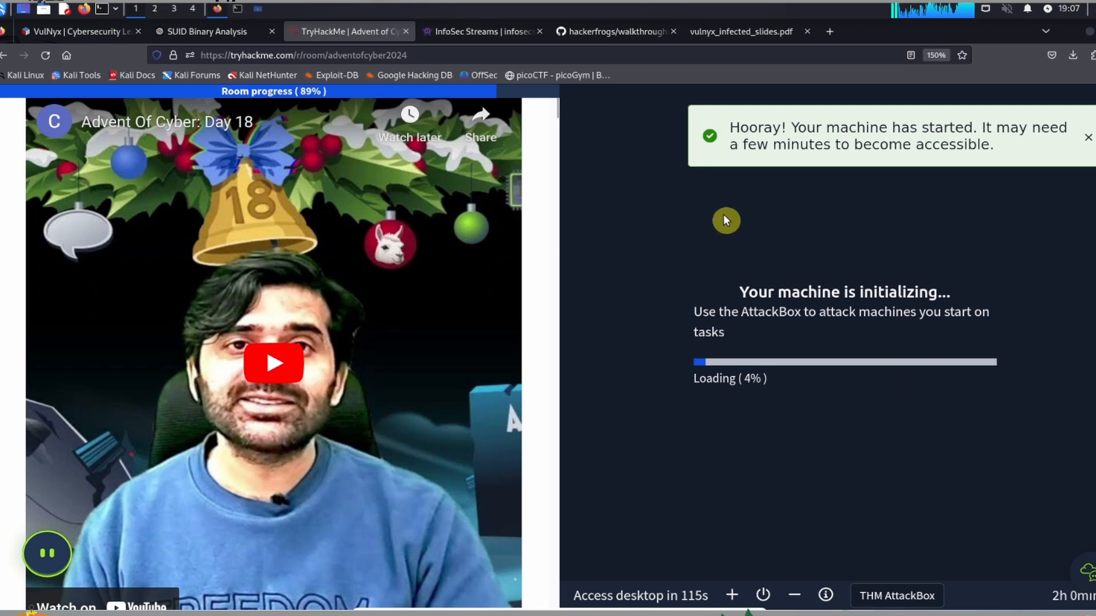
pyautogui.click(1087, 138)
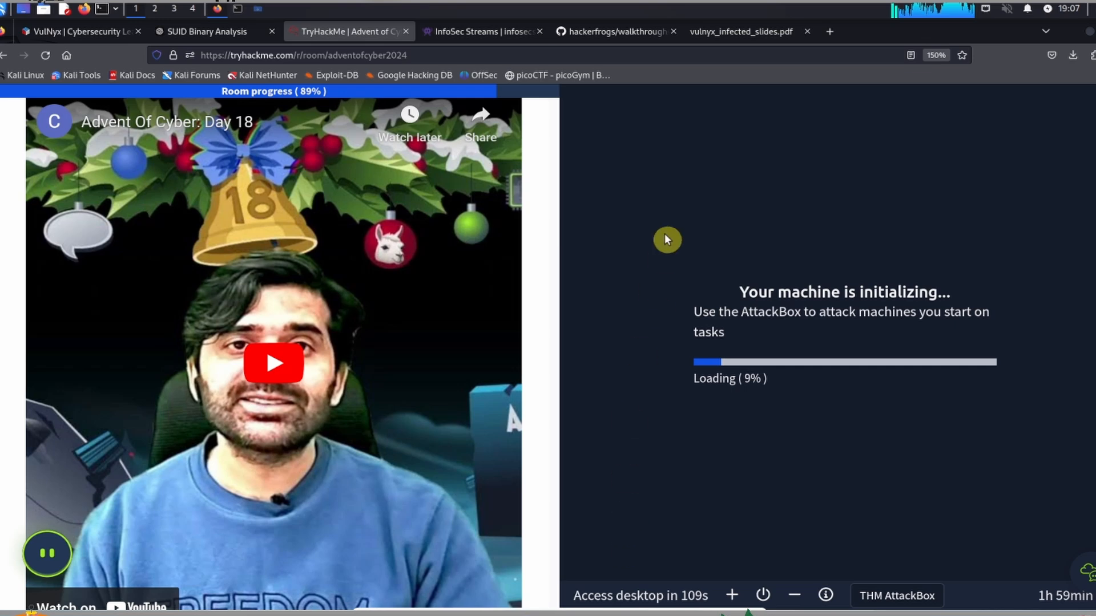
# Step: Go back to the Day 17 task and examine its connection details and the Splunk investigation instructions
pyautogui.scroll(-5, 334, 476)
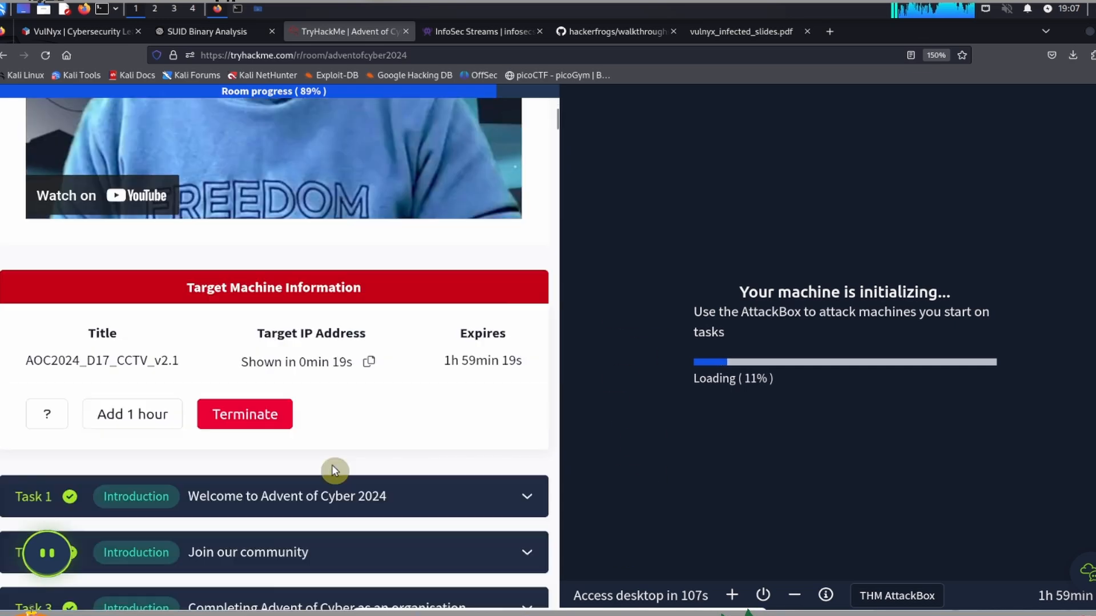
pyautogui.scroll(-20, 334, 469)
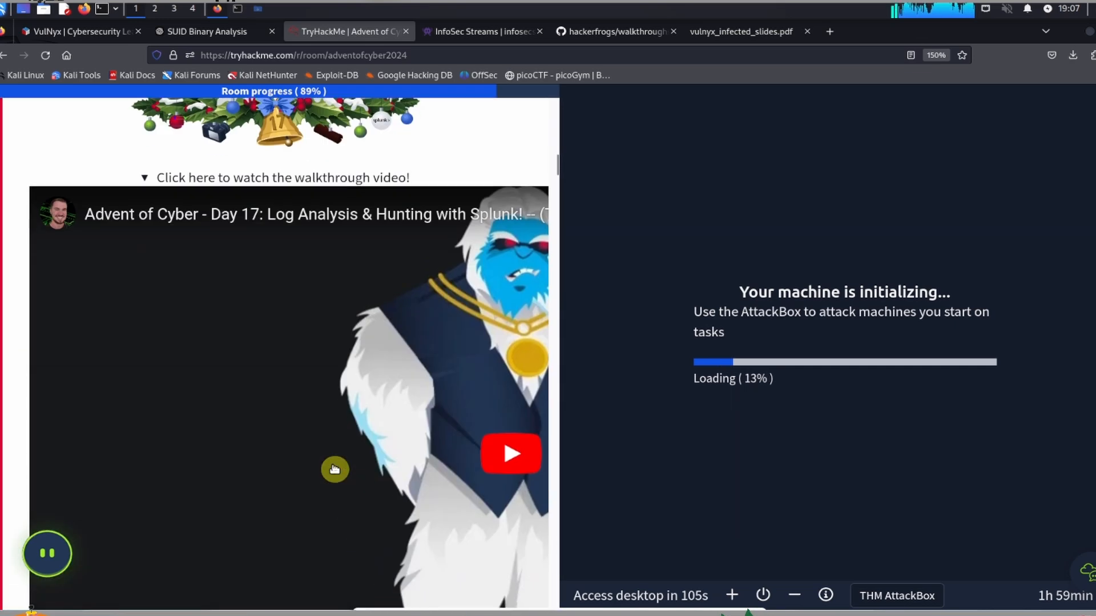
pyautogui.scroll(-10, 334, 470)
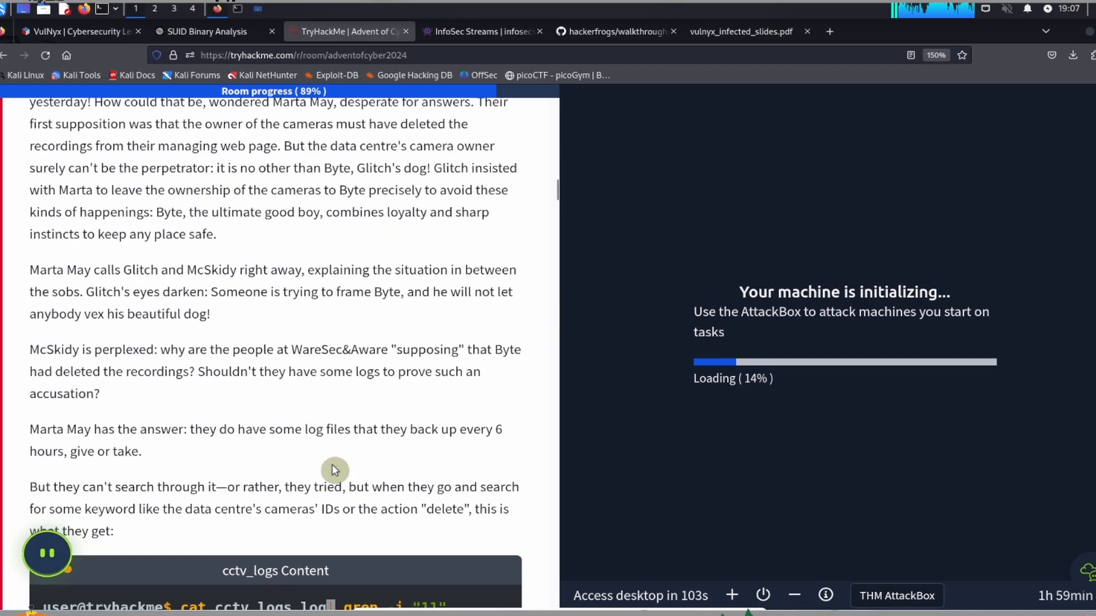
pyautogui.scroll(-7, 334, 470)
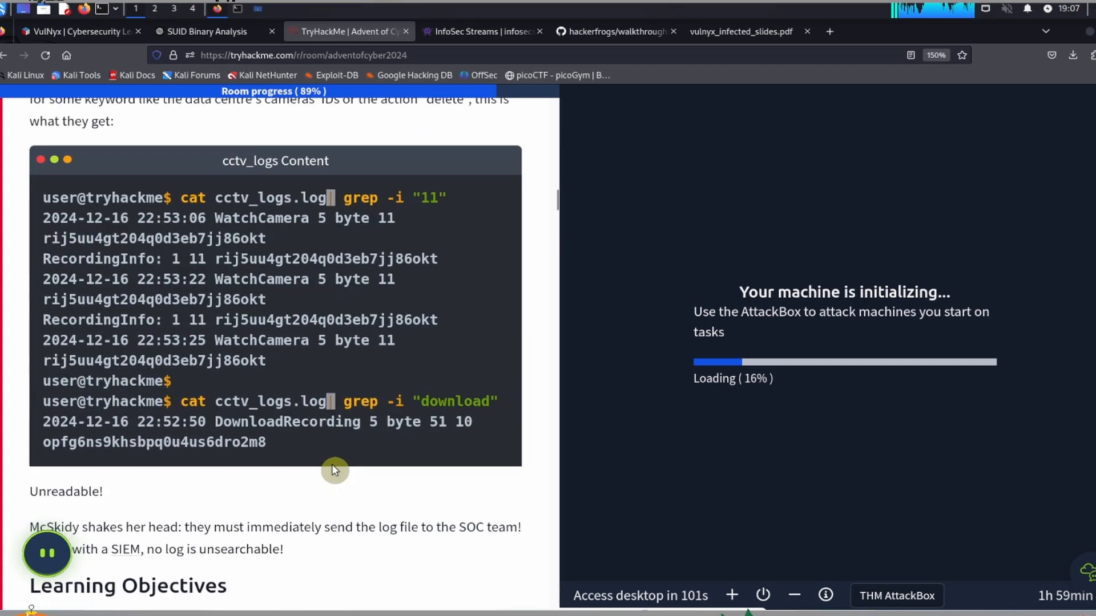
pyautogui.scroll(-10, 334, 469)
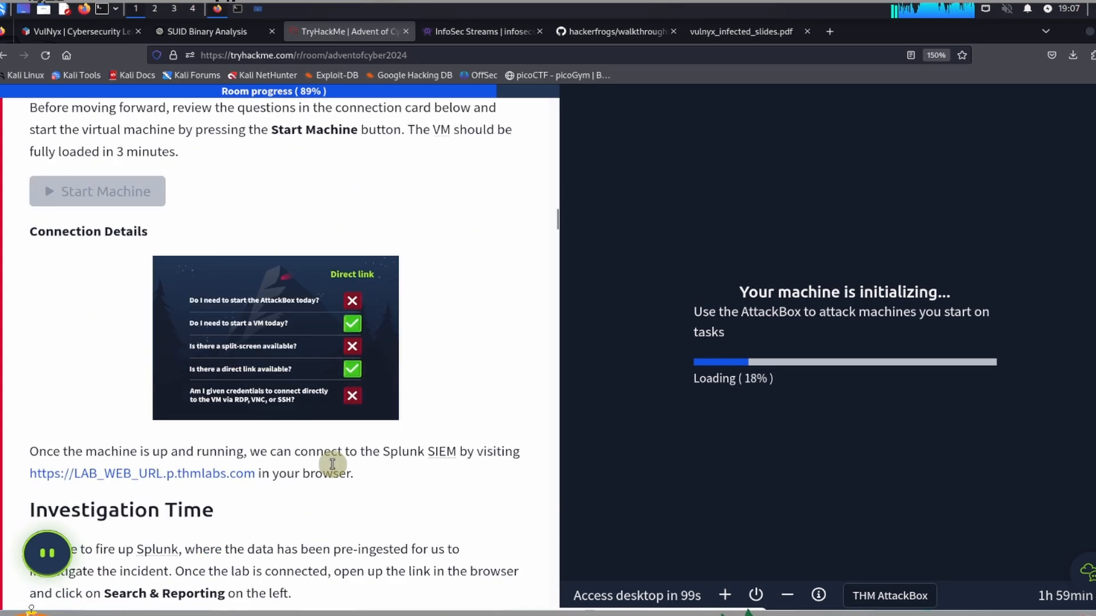
pyautogui.scroll(-6, 332, 464)
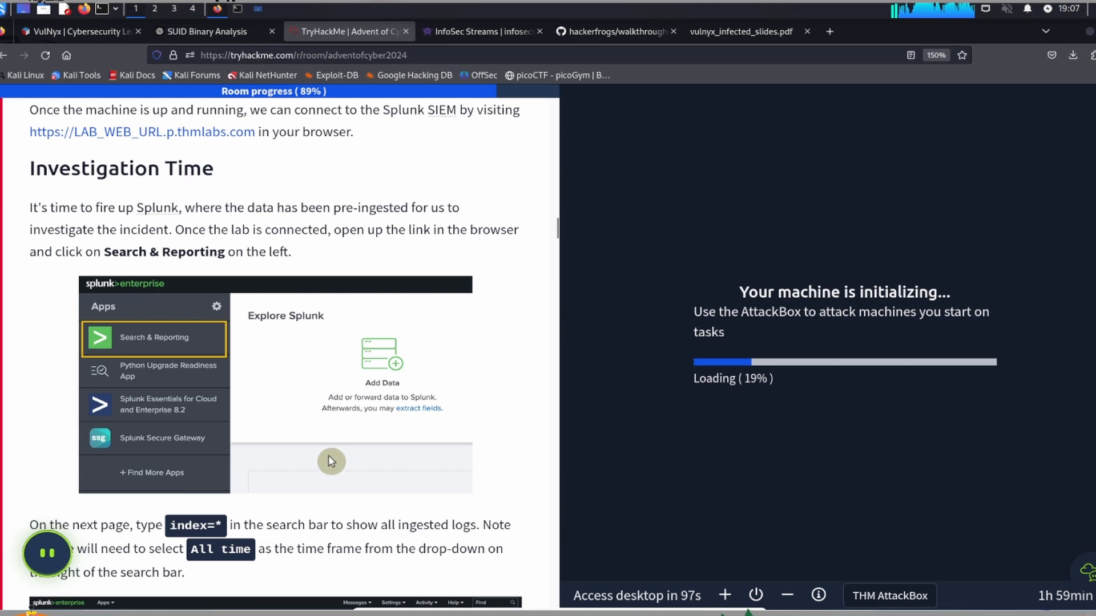
pyautogui.scroll(2, 170, 344)
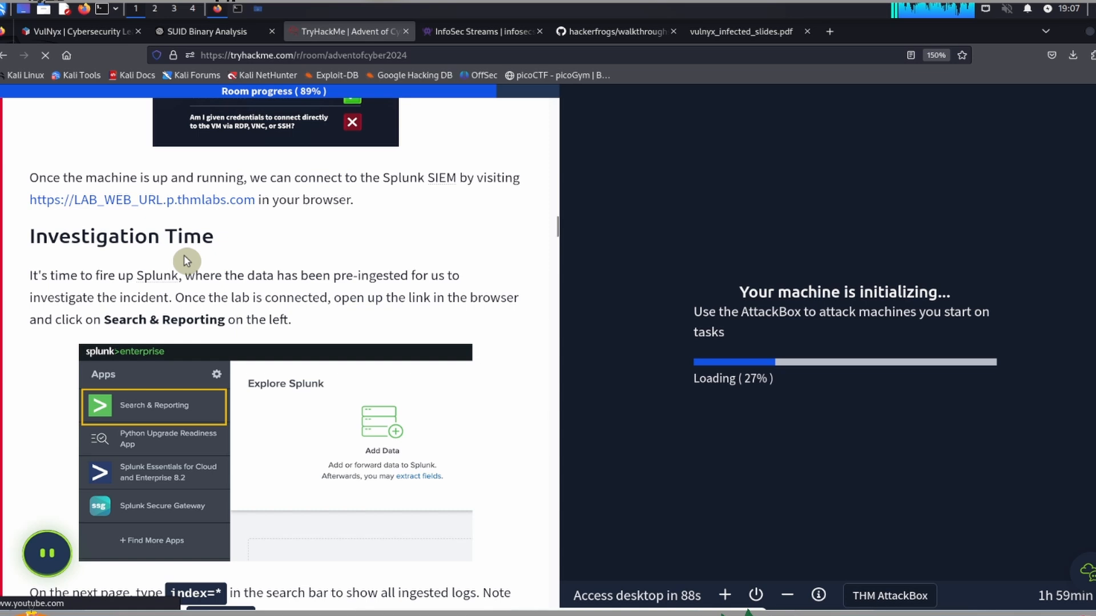
pyautogui.scroll(-2, 186, 261)
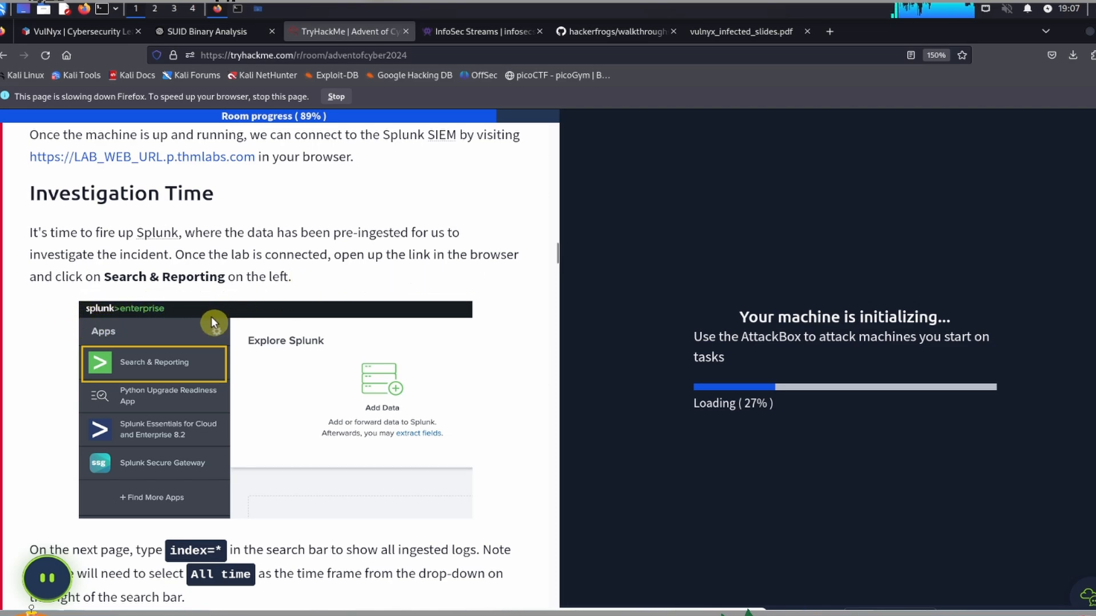
pyautogui.scroll(-3, 212, 316)
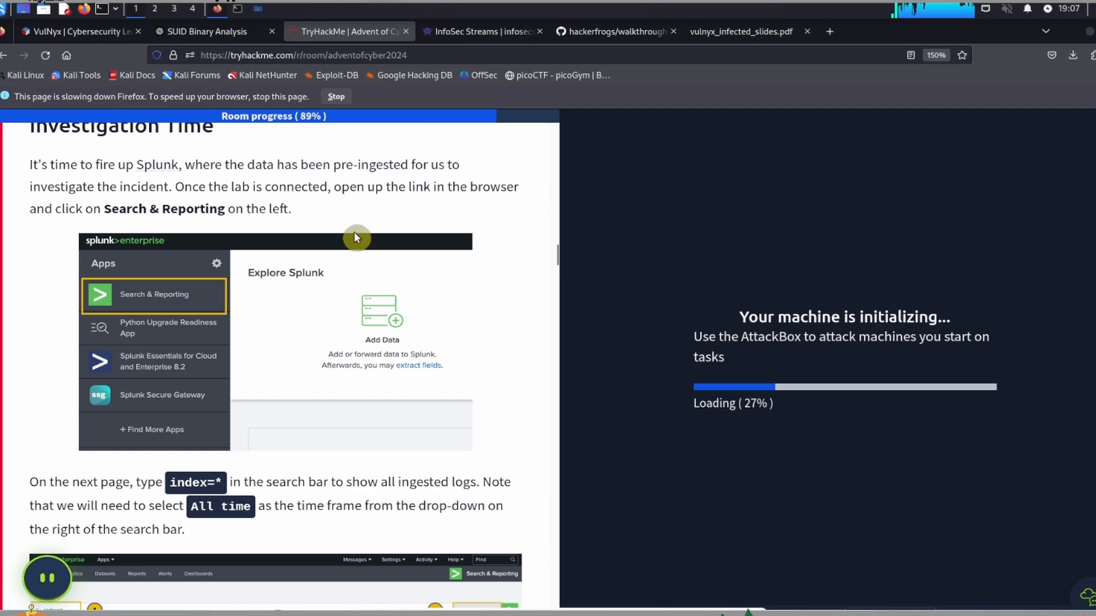
pyautogui.scroll(3, 52, 376)
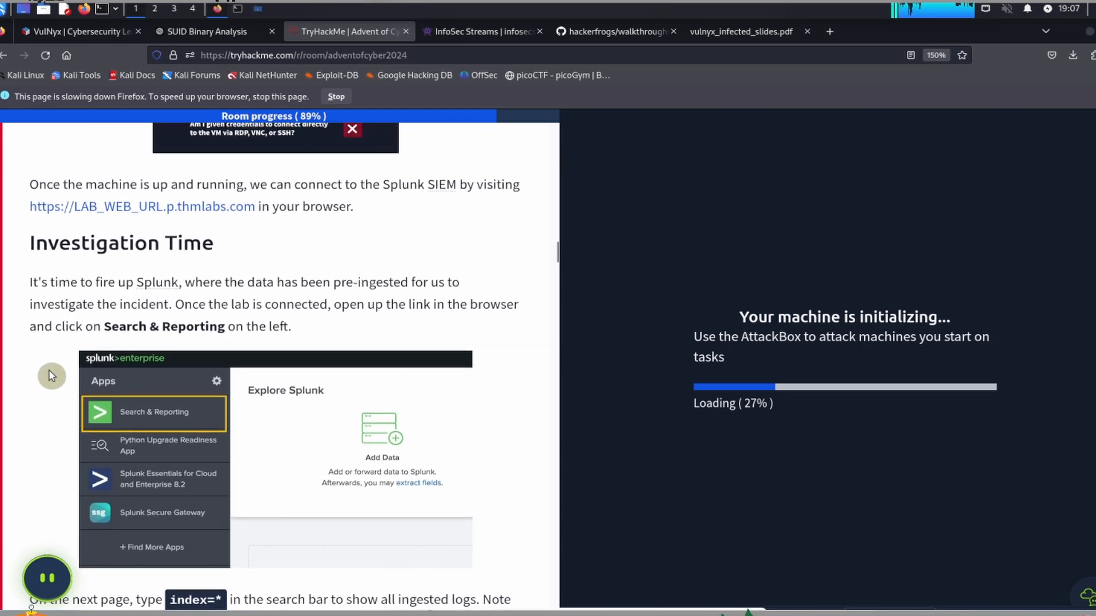
pyautogui.scroll(5, 52, 376)
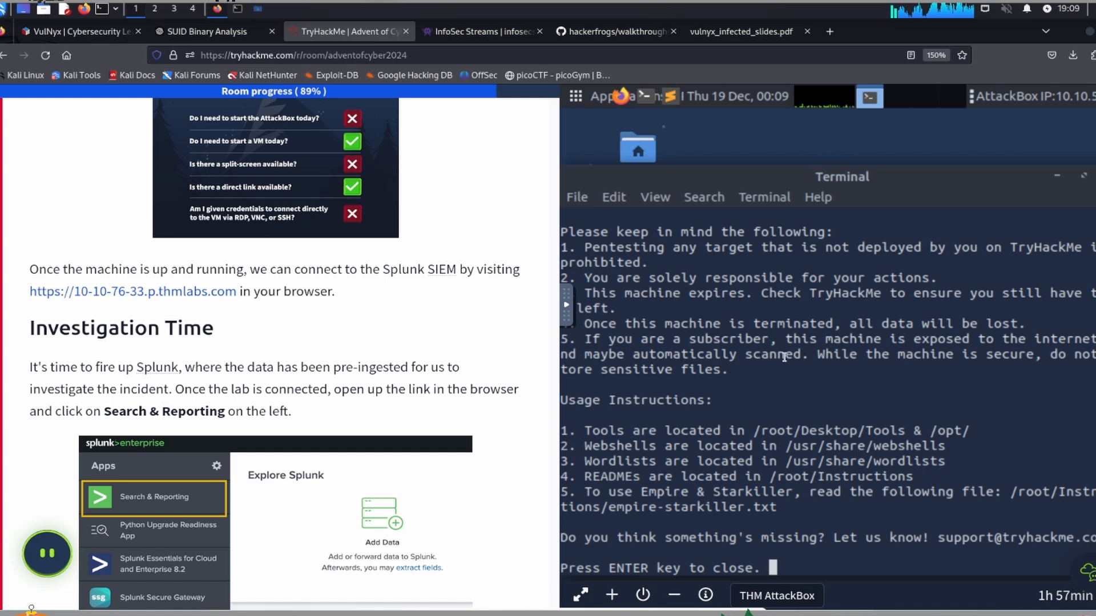
pyautogui.press('Return')
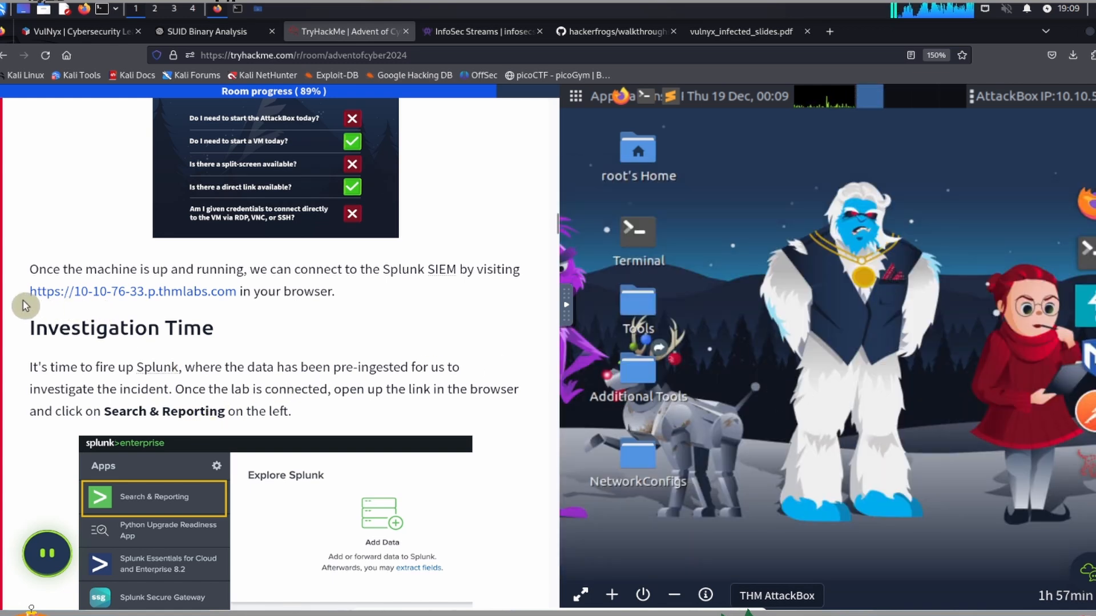
pyautogui.moveTo(30, 292); pyautogui.dragTo(239, 297)
pyautogui.hotkey('ctrl', 'c')
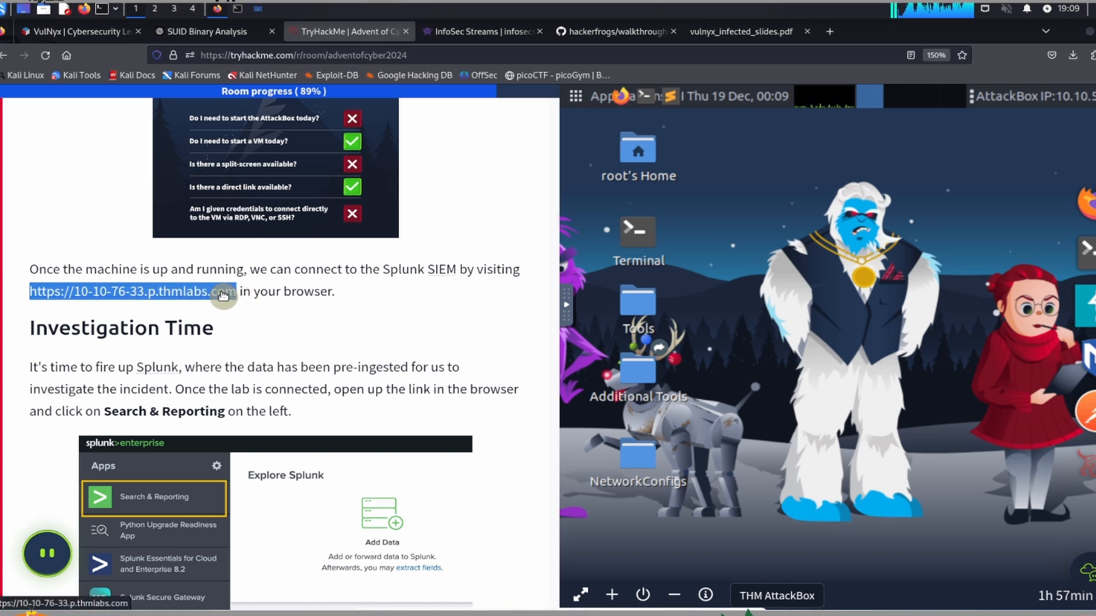
pyautogui.click(222, 295)
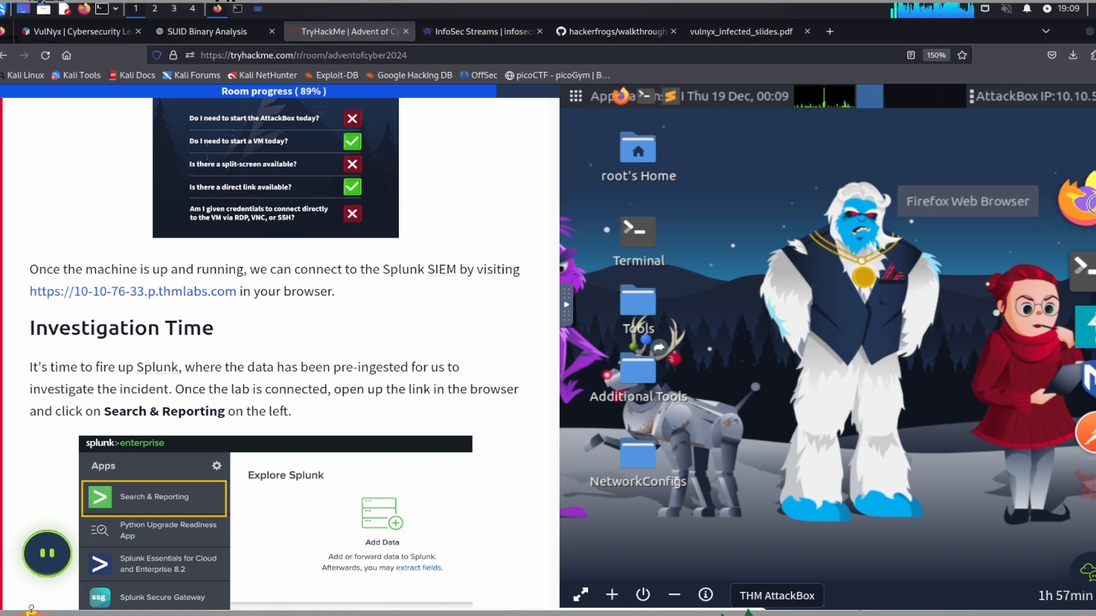
# Step: Open Firefox in the AttackBox and paste the copied Splunk link into the AttackBox's shared clipboard
pyautogui.click(1087, 209)
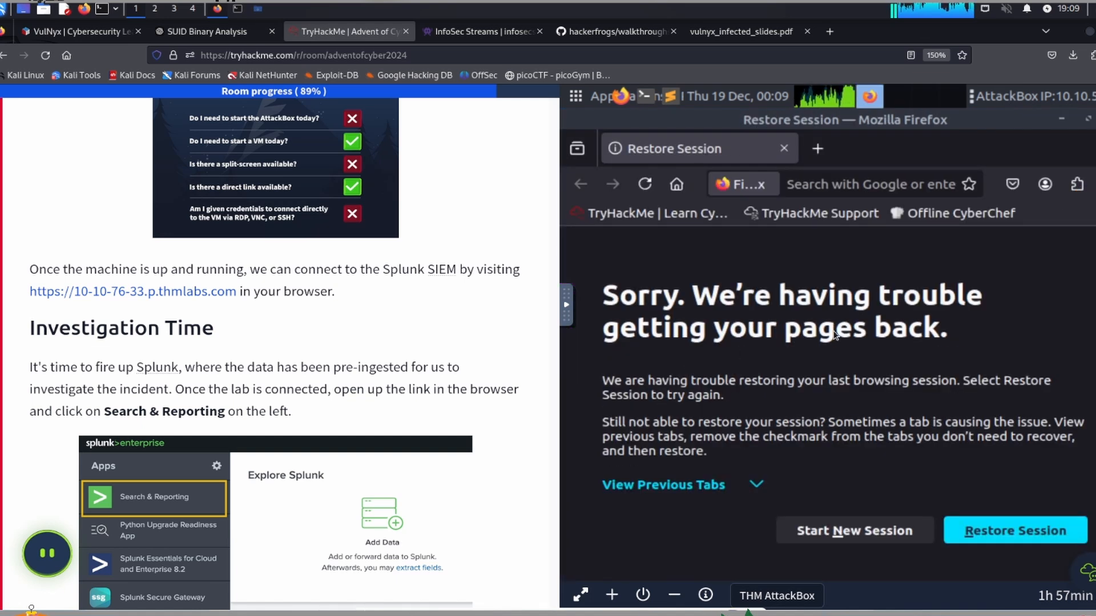
pyautogui.click(565, 313)
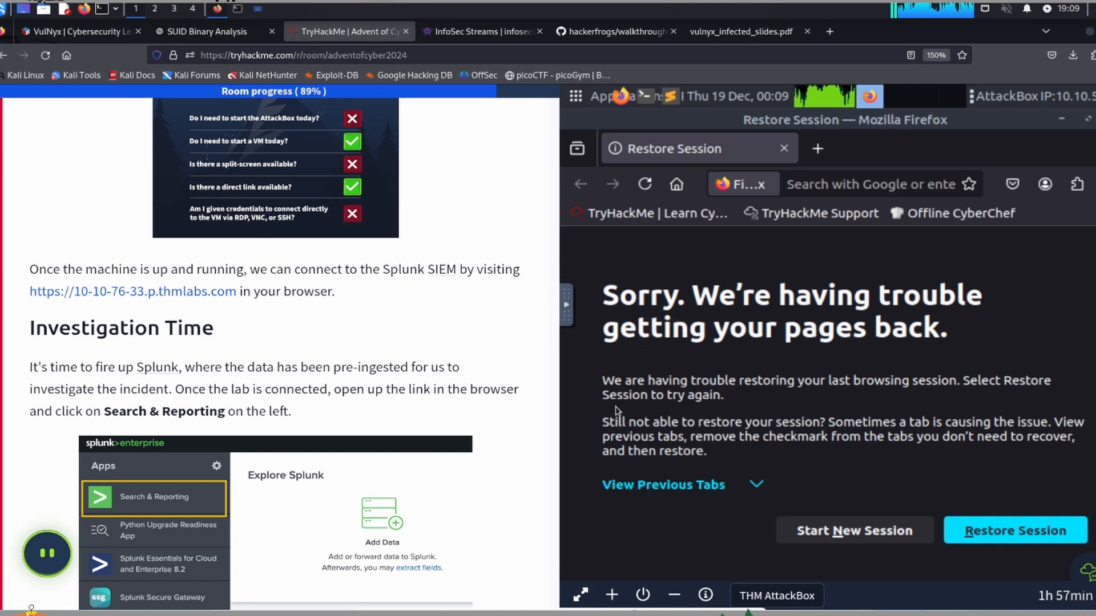
pyautogui.click(569, 310)
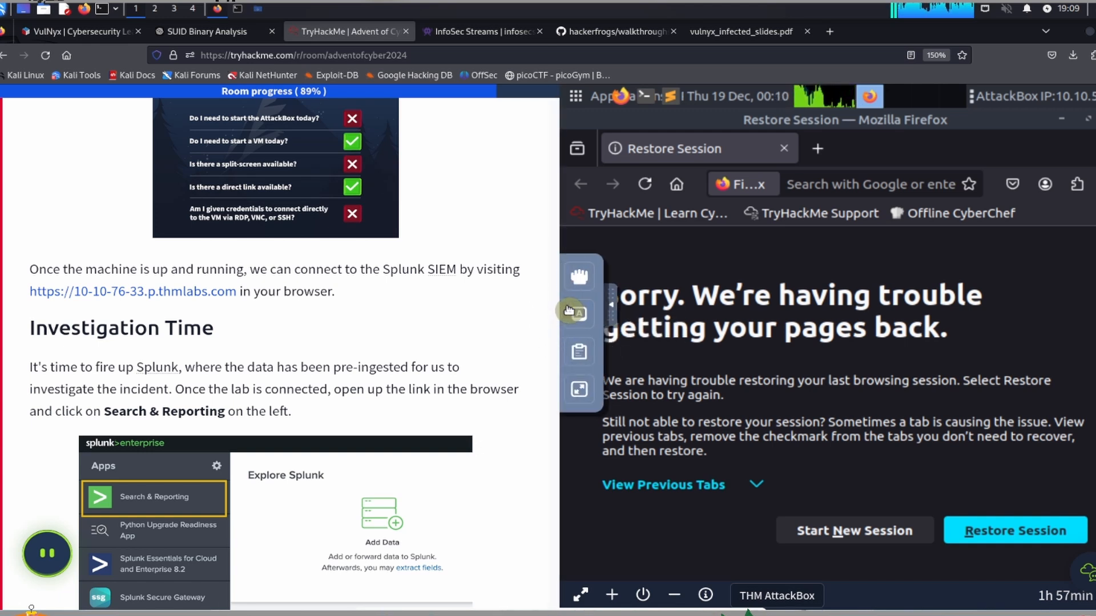
pyautogui.click(579, 355)
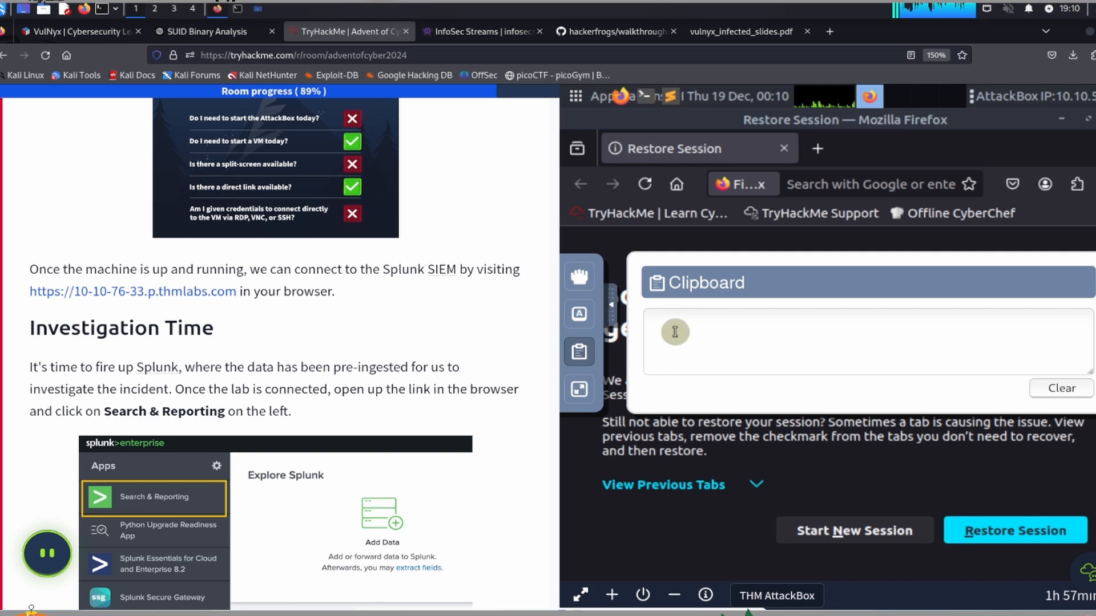
pyautogui.click(698, 335)
pyautogui.hotkey('ctrl', 'v')
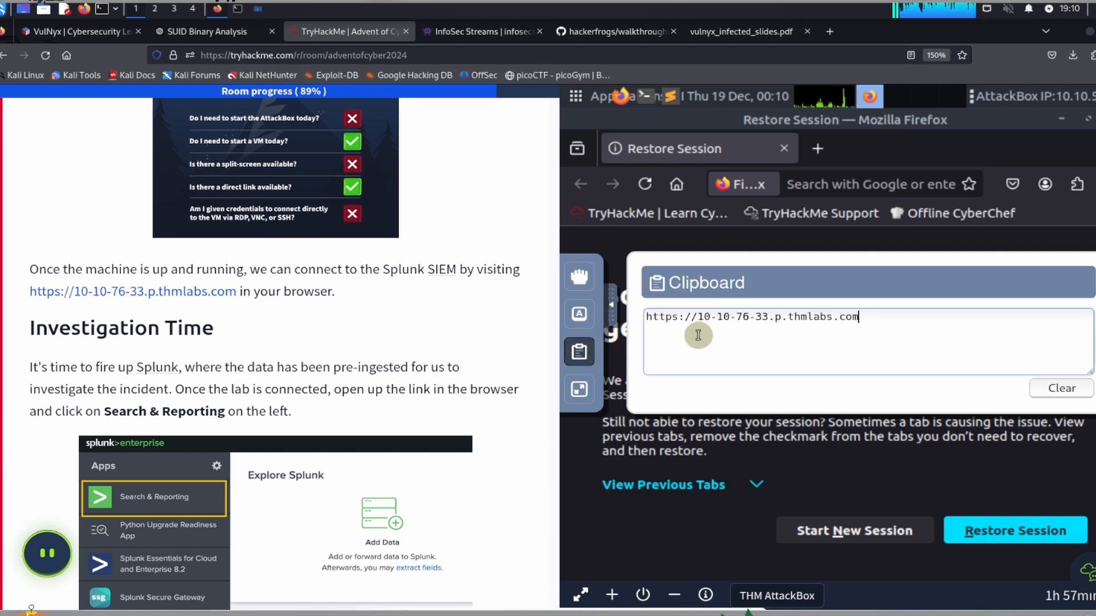
pyautogui.click(610, 306)
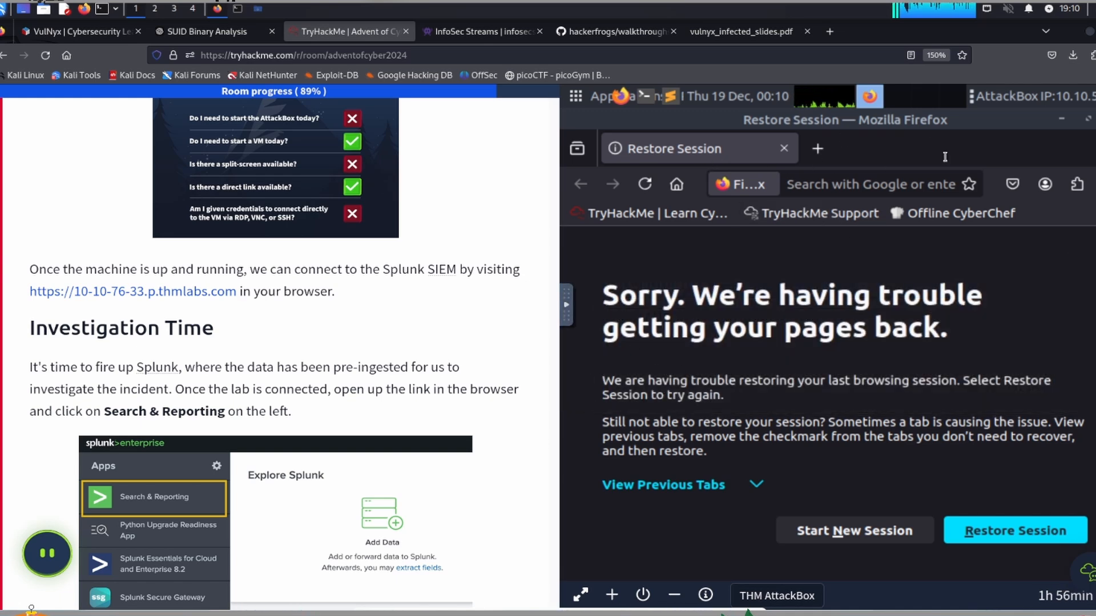
pyautogui.click(837, 185)
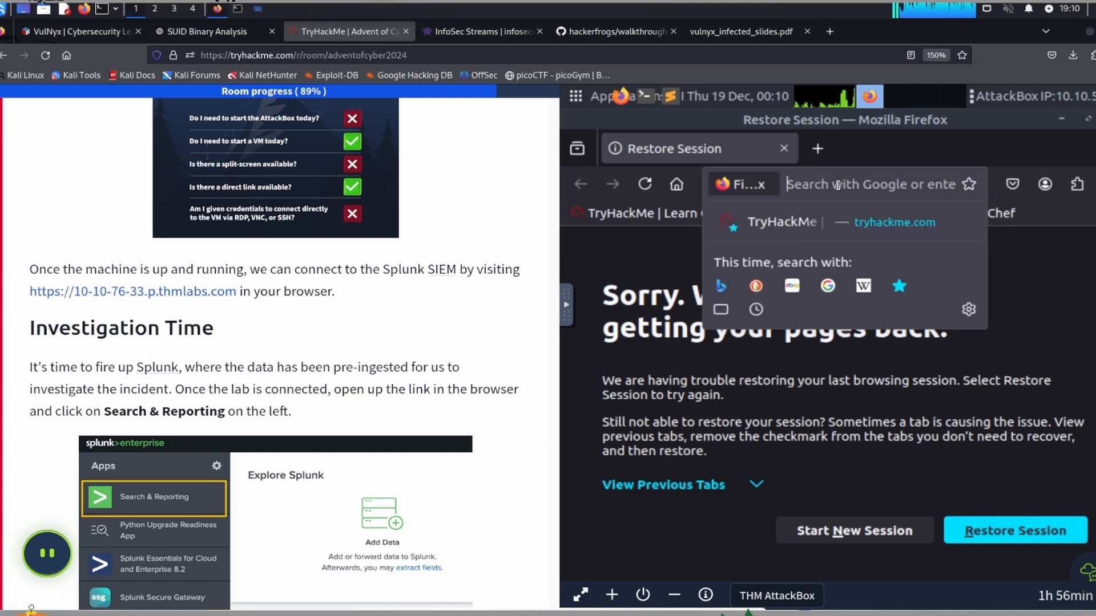
pyautogui.hotkey('ctrl', 'v')
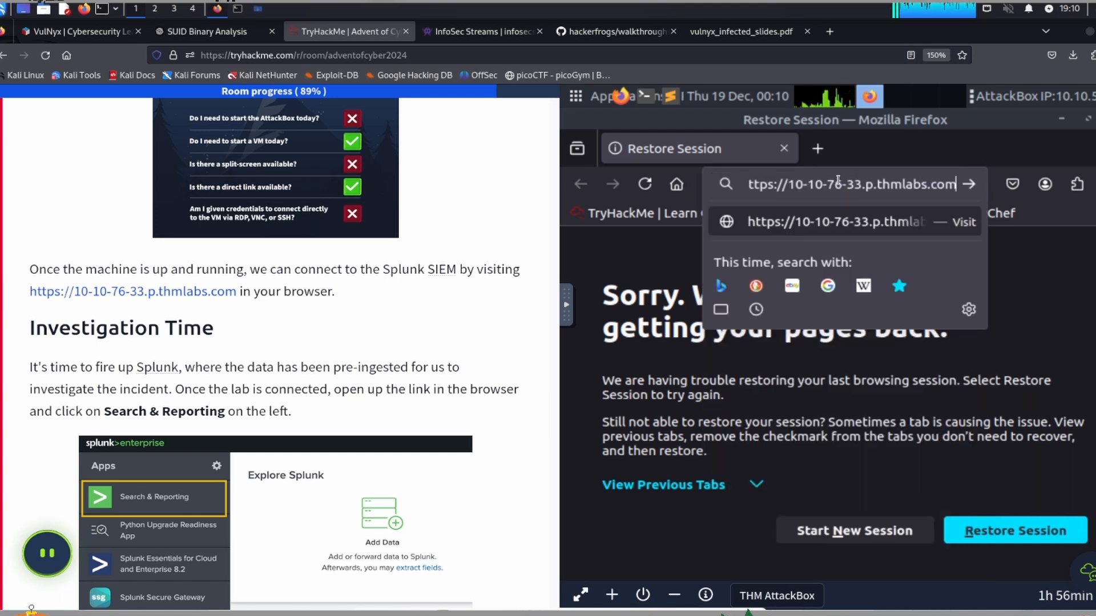
pyautogui.press('Return')
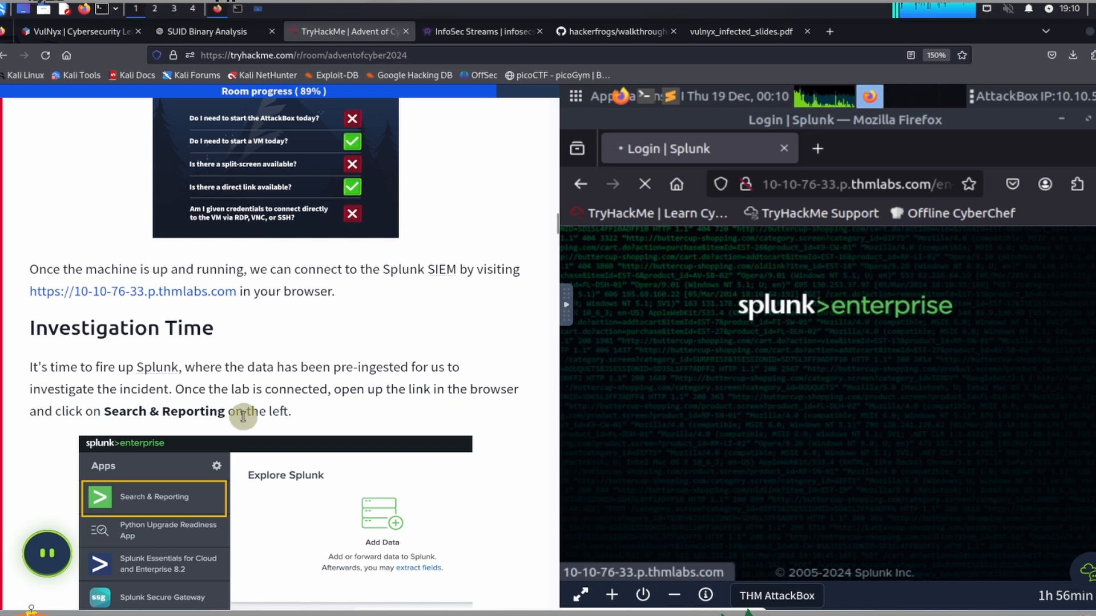
pyautogui.scroll(-2, 248, 394)
pyautogui.scroll(-1, 249, 394)
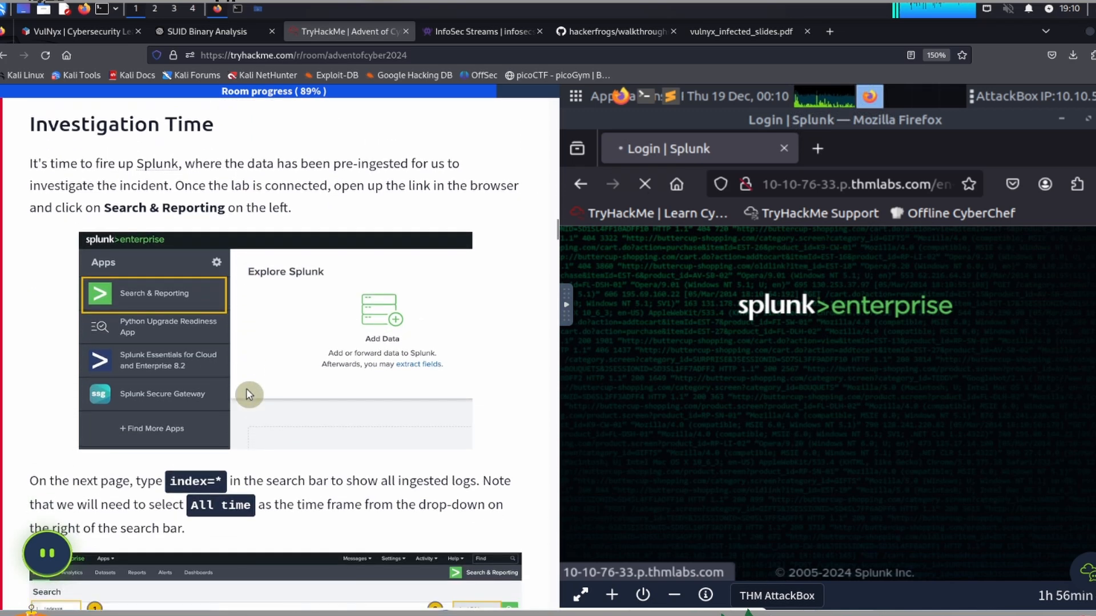
pyautogui.scroll(1, 247, 394)
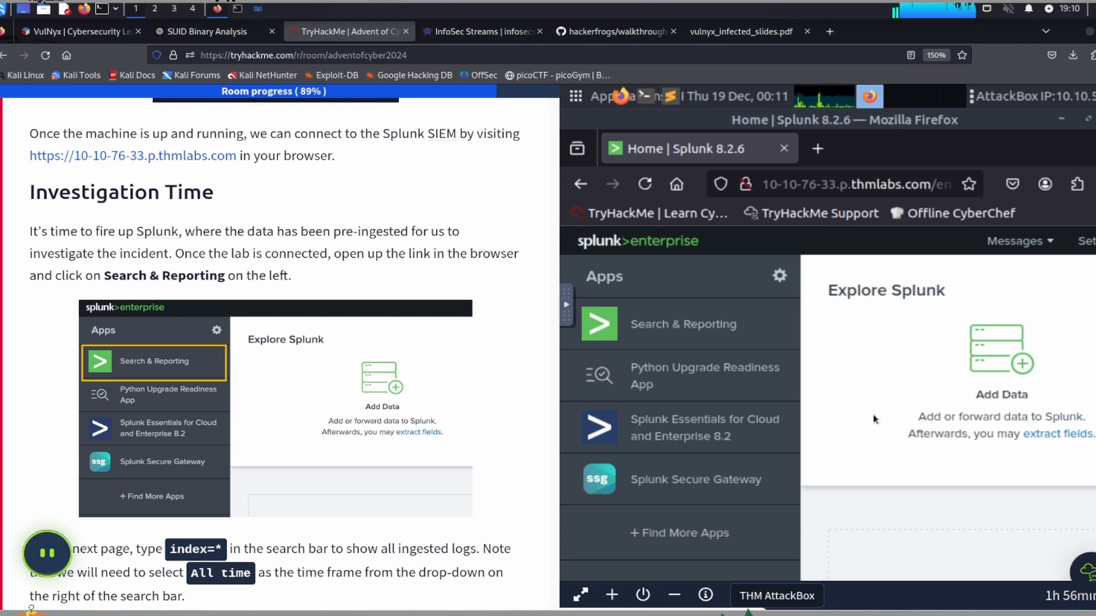
# Step: Open the Search & Reporting app from the Splunk home page
pyautogui.hotkey('ctrl', '-')
pyautogui.hotkey('ctrl', '-')
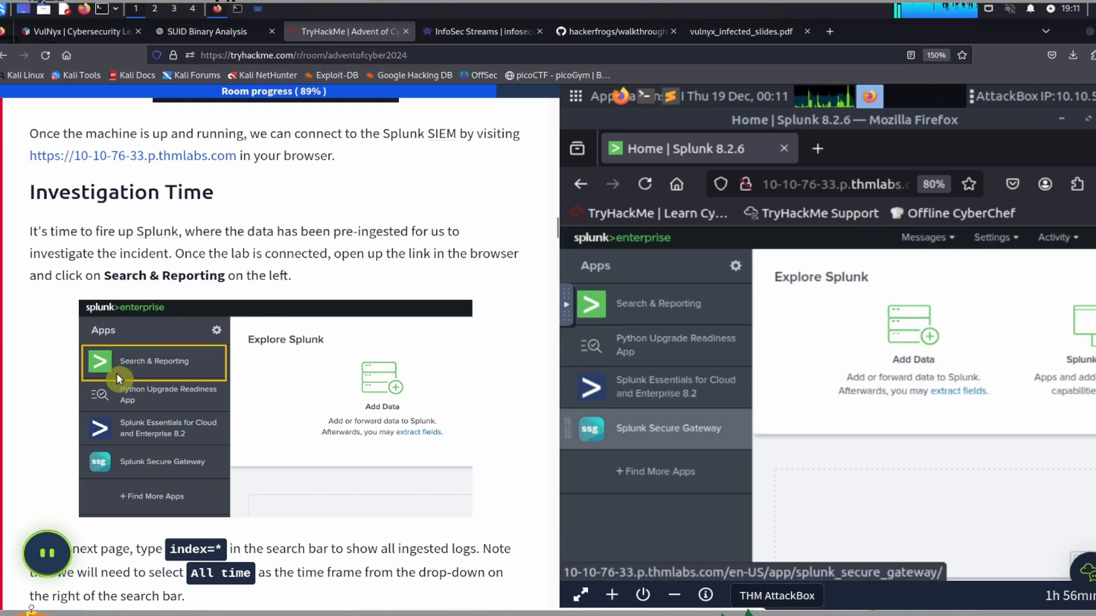
pyautogui.click(650, 304)
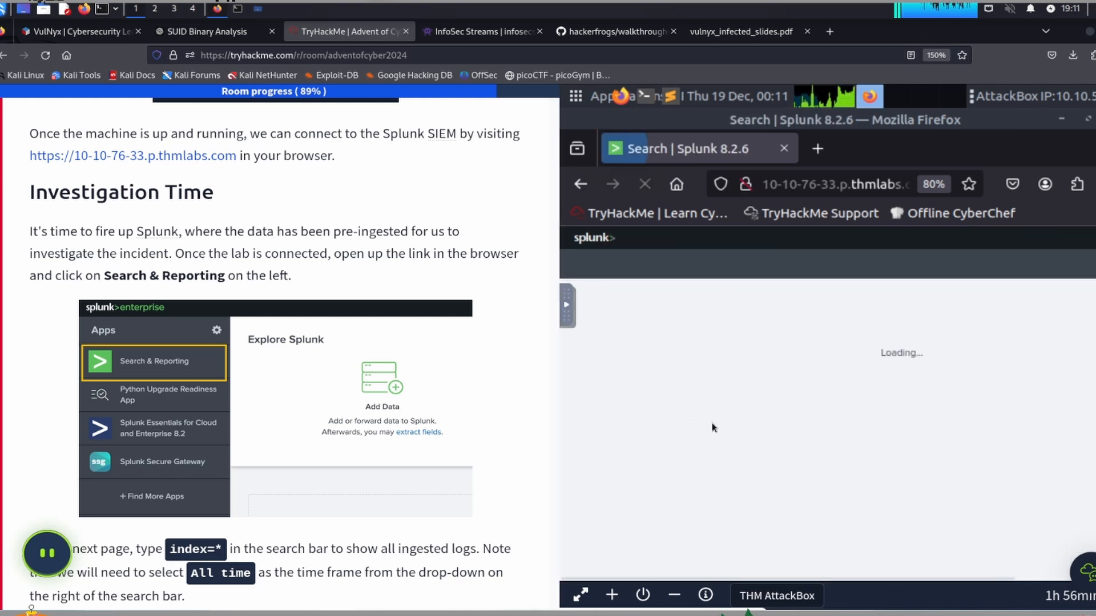
# Step: Run the Splunk search index=* to query all ingested logs
pyautogui.scroll(-5, 257, 389)
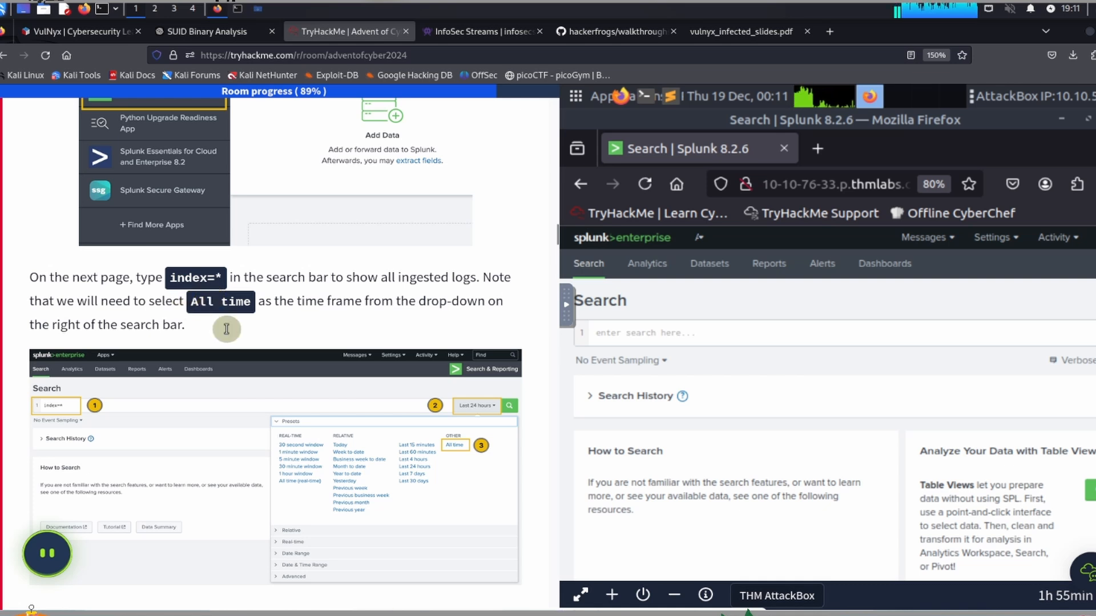
pyautogui.click(654, 332)
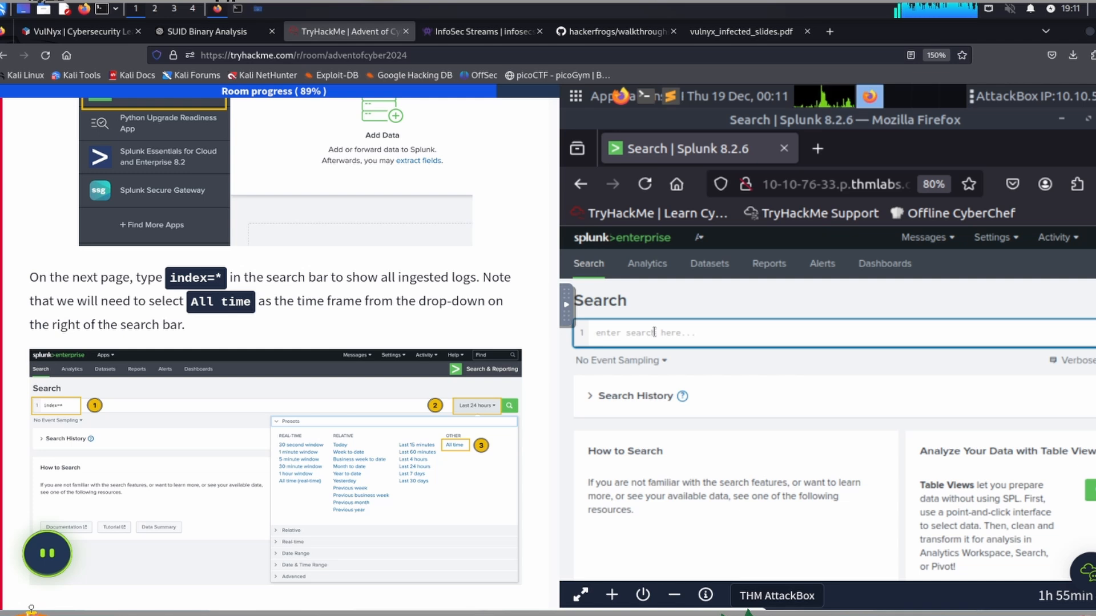
pyautogui.write('index')
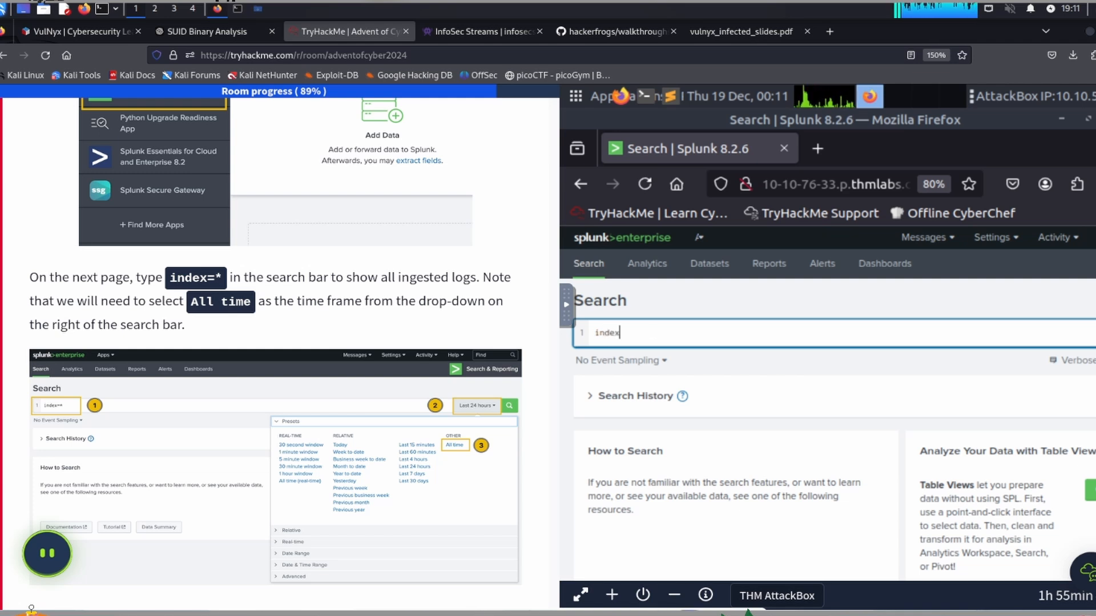
pyautogui.write('=*')
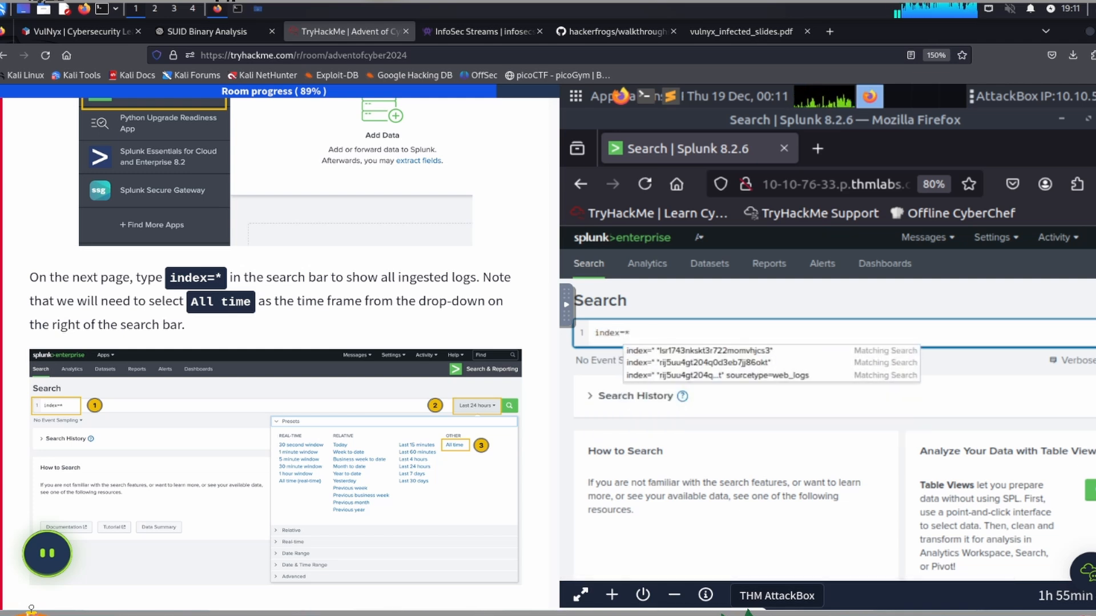
pyautogui.press('Return')
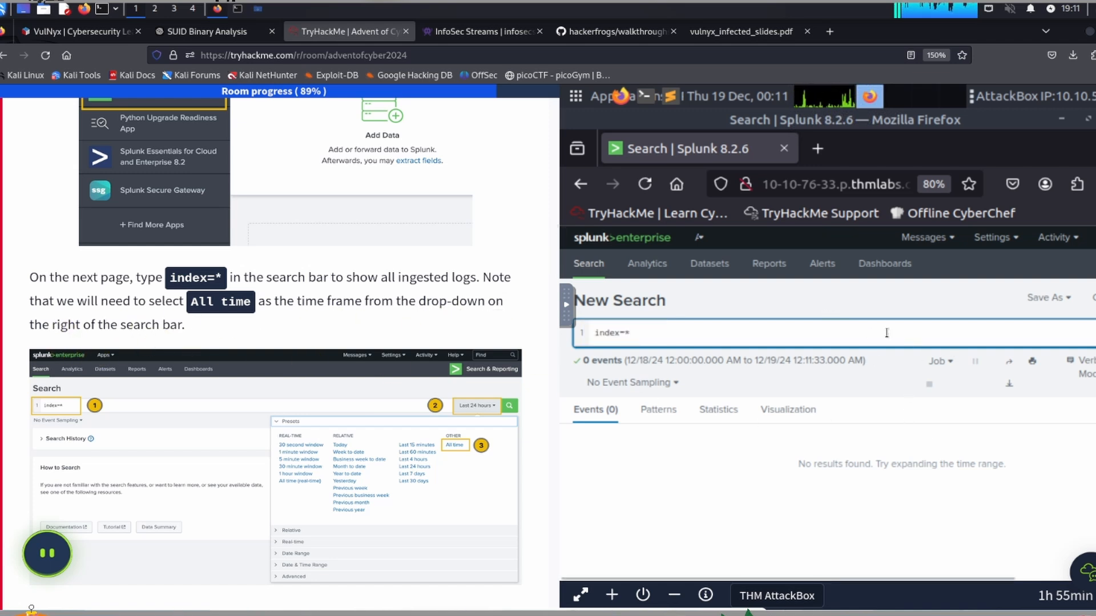
# Step: Set the time range of the index=* search to All time
pyautogui.hotkey('ctrl', '-')
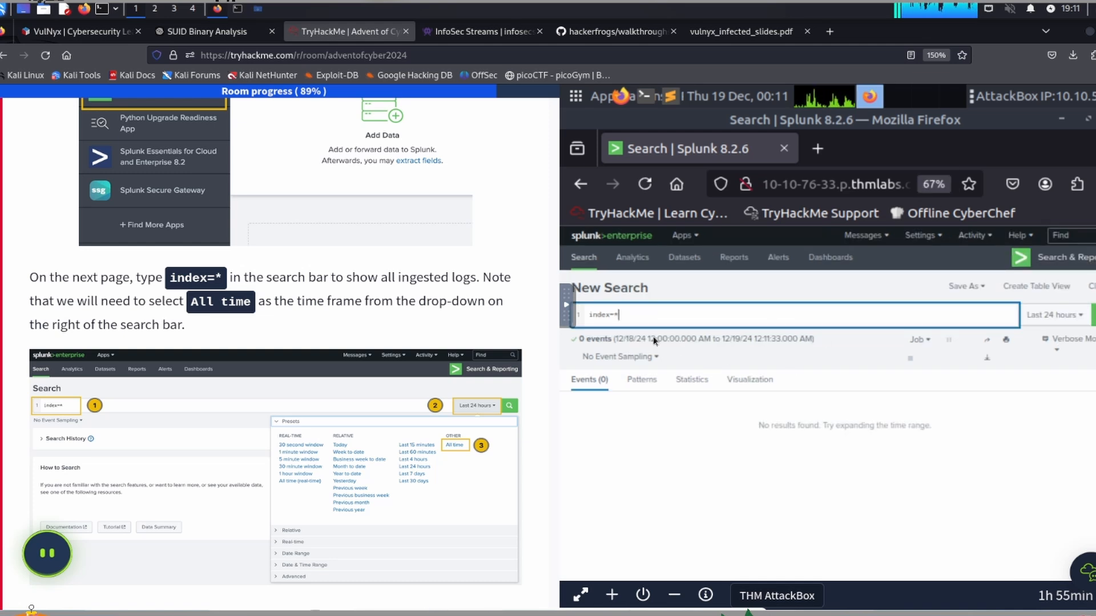
pyautogui.click(1048, 318)
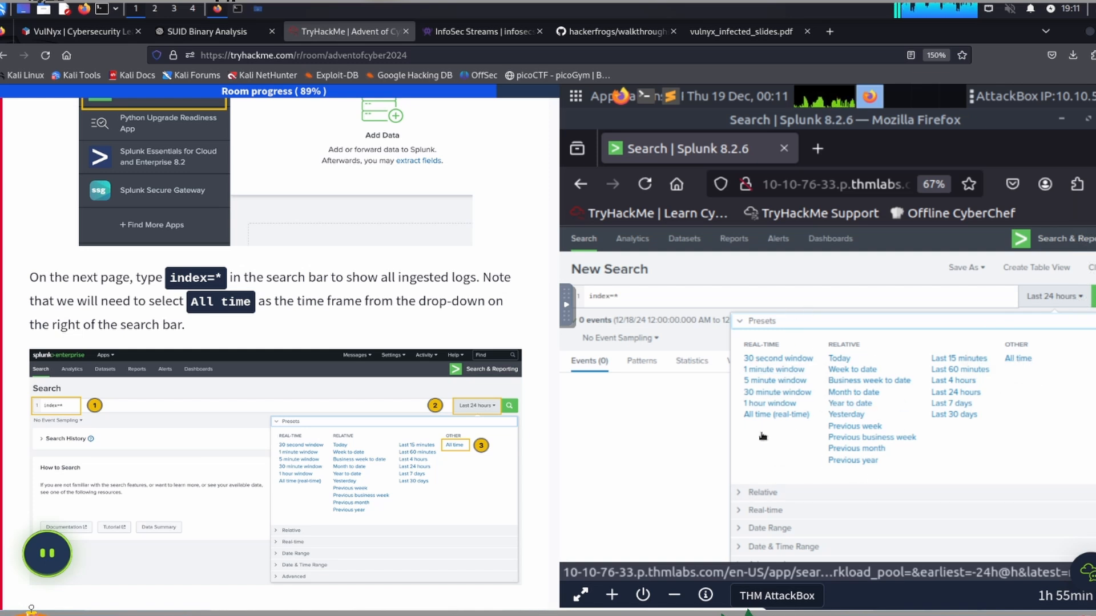
pyautogui.click(1018, 359)
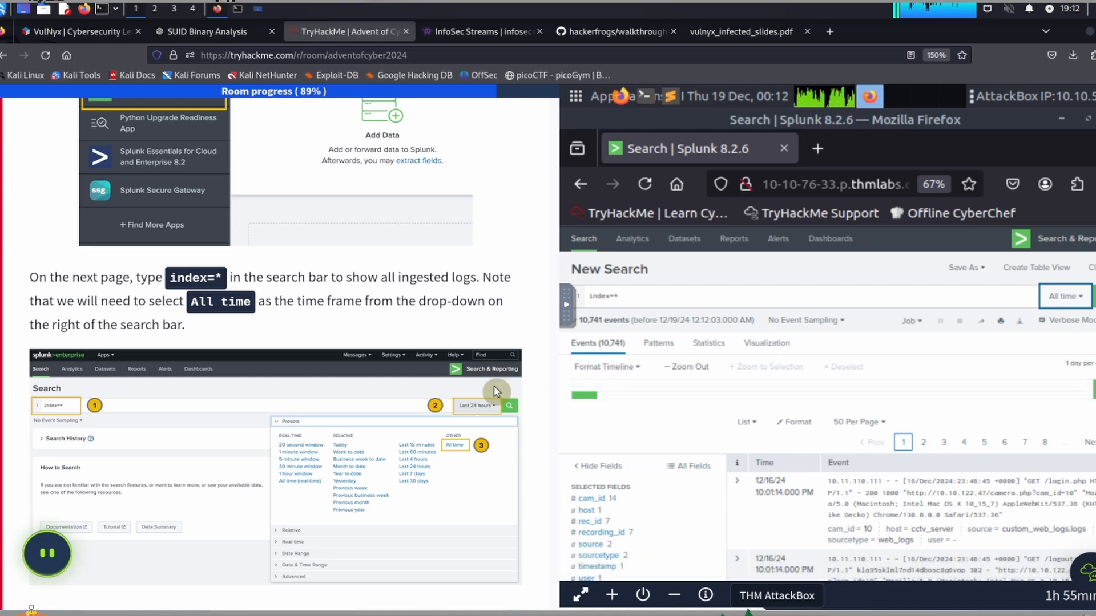
# Step: Follow the task's dataset instructions and open the value summary of the sourcetype field in the search results
pyautogui.scroll(-4, 224, 374)
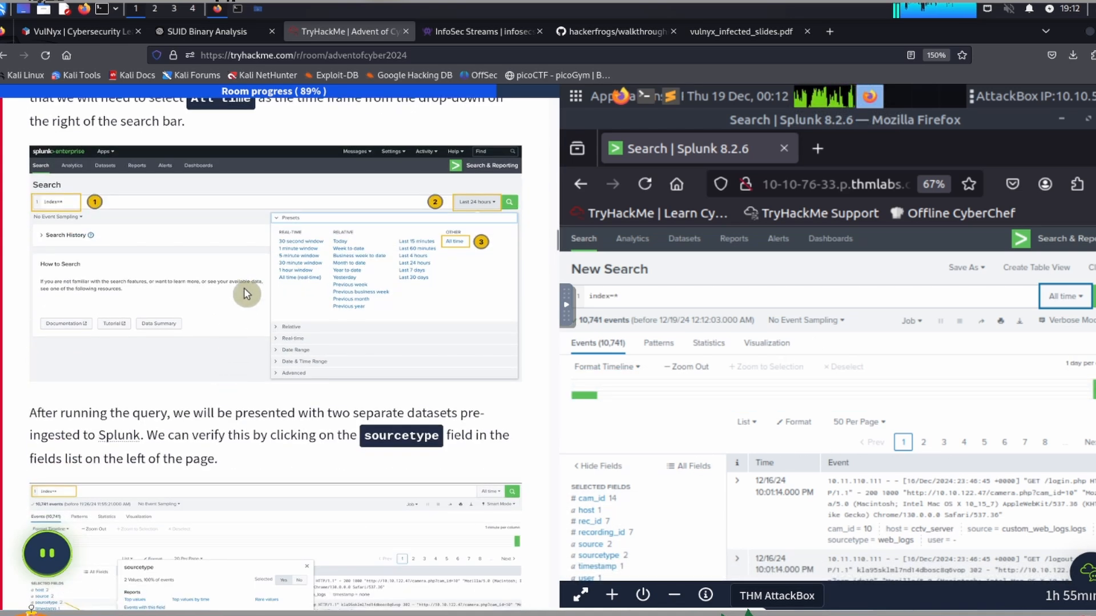
pyautogui.scroll(-3, 260, 279)
pyautogui.scroll(-1, 263, 264)
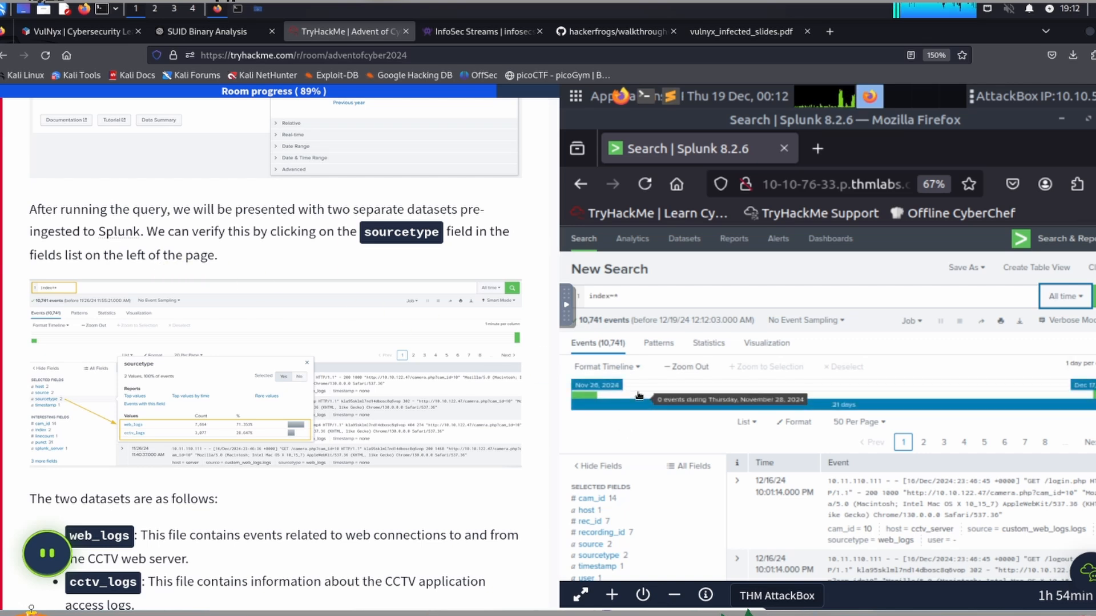
pyautogui.scroll(-4, 639, 400)
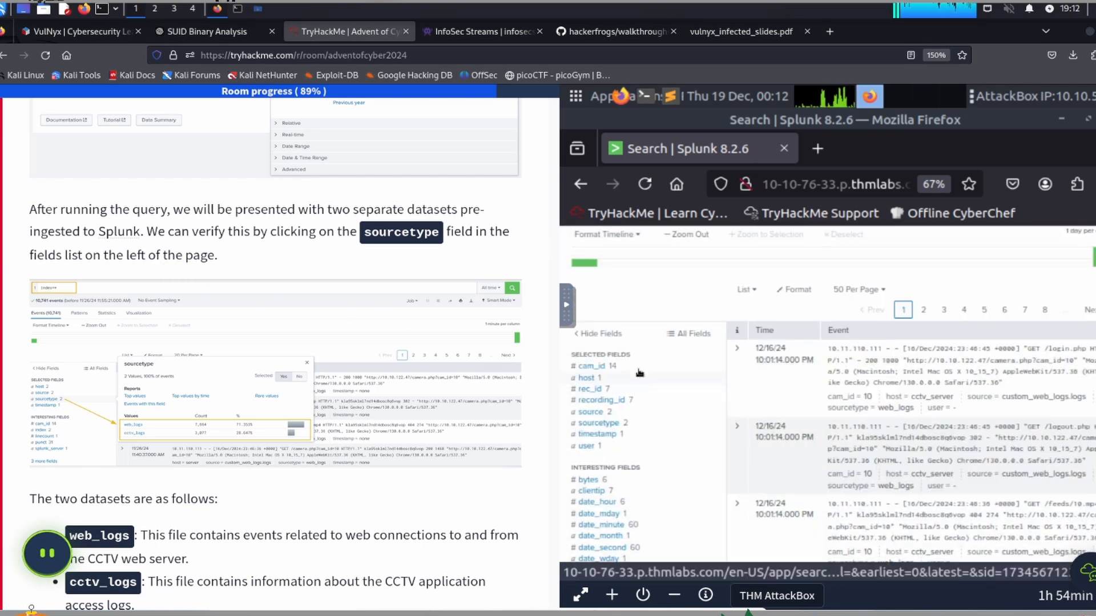
pyautogui.click(594, 428)
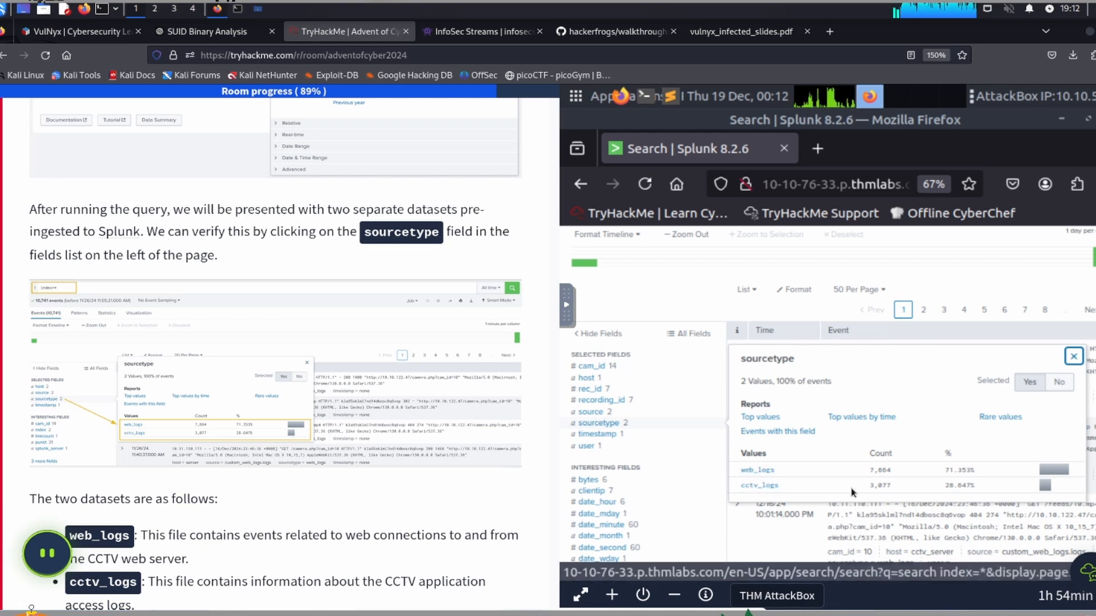
# Step: Read the Examining CCTV Logs instructions and filter the search to the sourcetype value cctv_logs
pyautogui.scroll(-5, 170, 401)
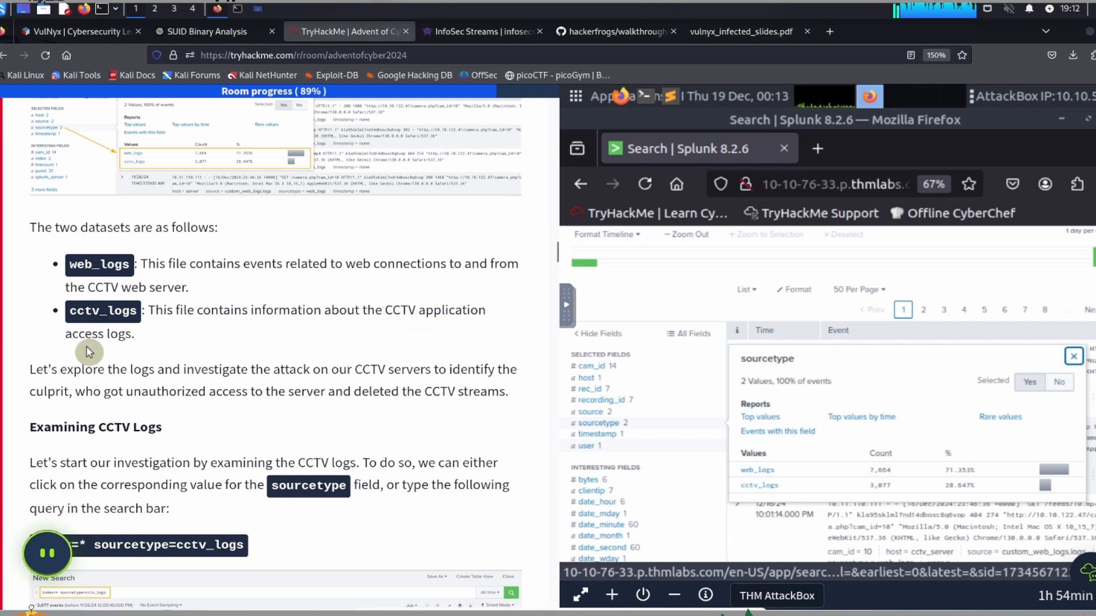
pyautogui.scroll(-1, 102, 351)
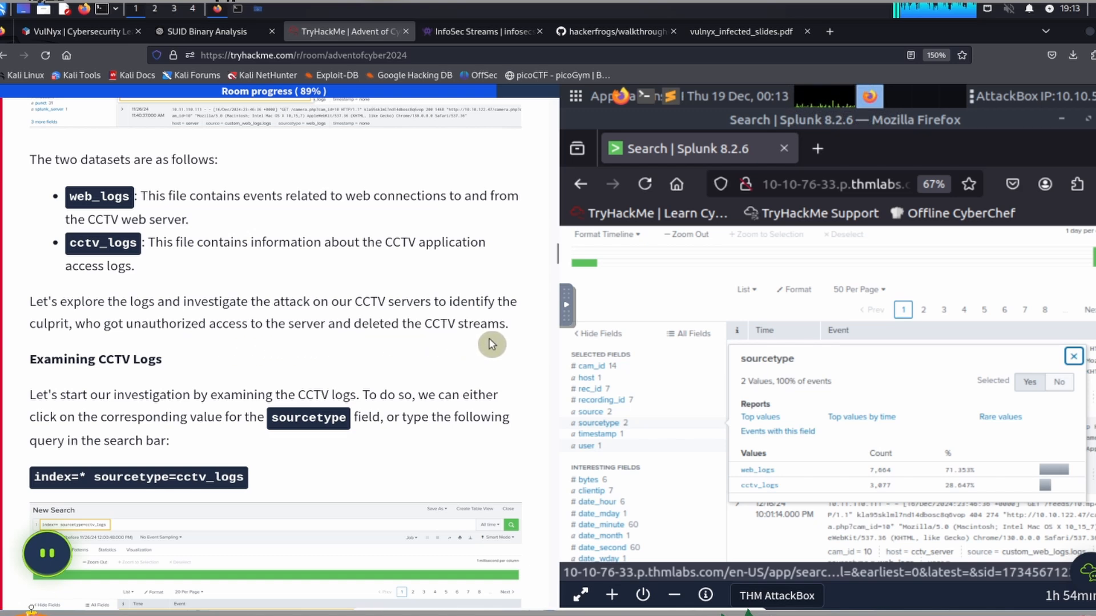
pyautogui.scroll(-3, 89, 380)
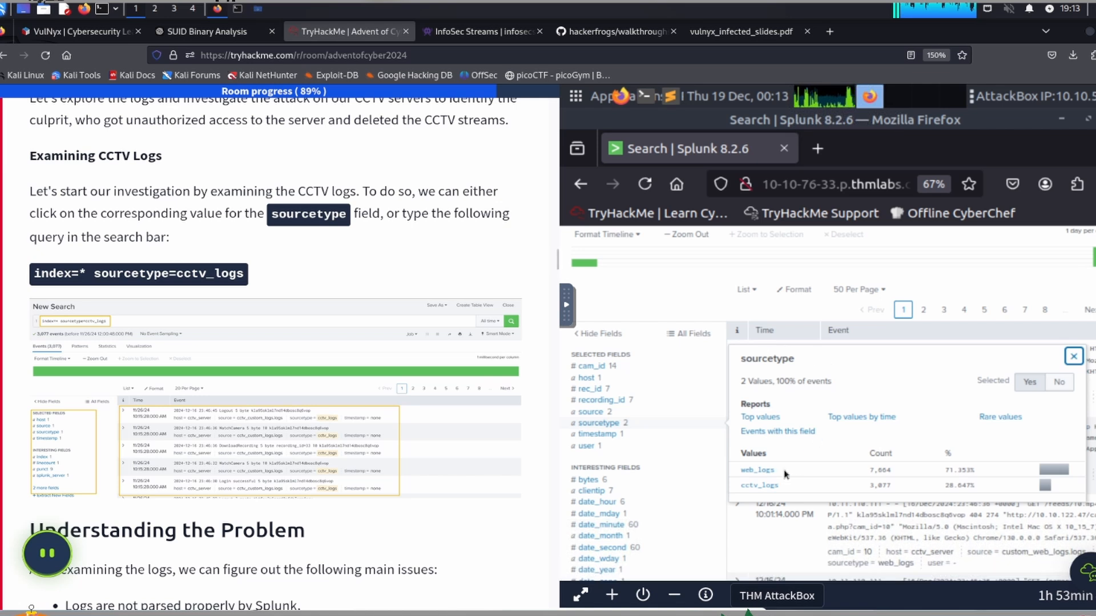
pyautogui.click(754, 487)
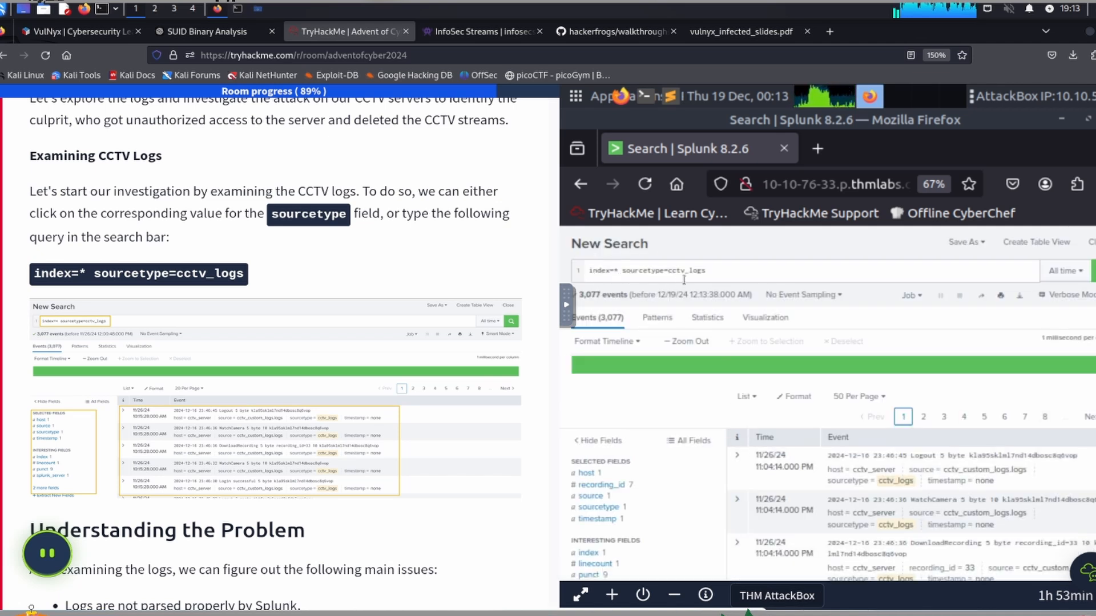
# Step: Read the Understanding the Problem and Extract New Field instructions, and start extracting new fields from the cctv_logs search results
pyautogui.scroll(-4, 284, 337)
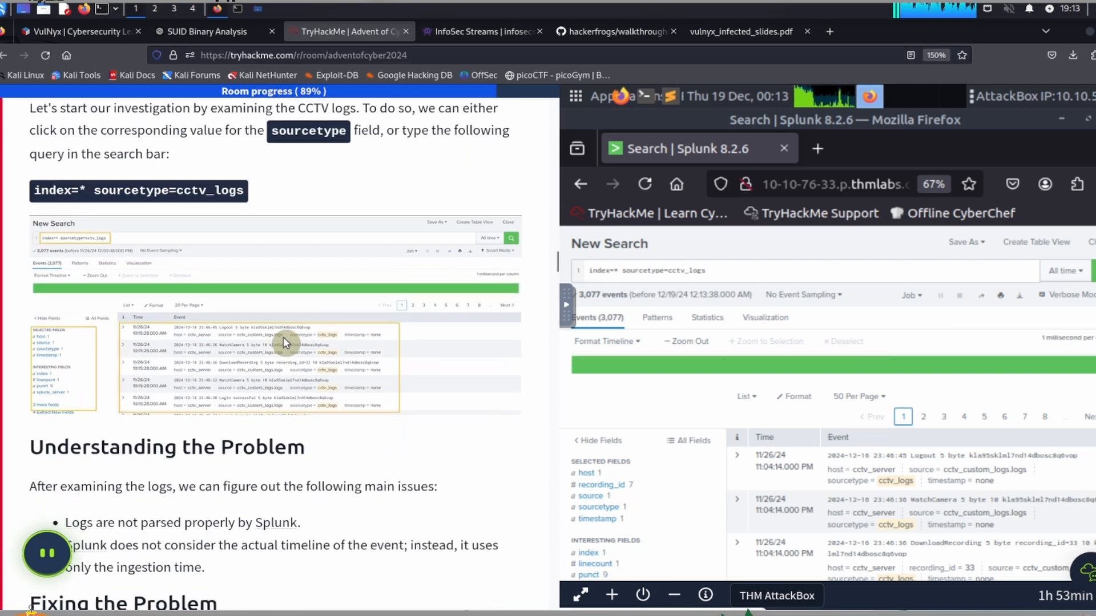
pyautogui.scroll(-3, 283, 337)
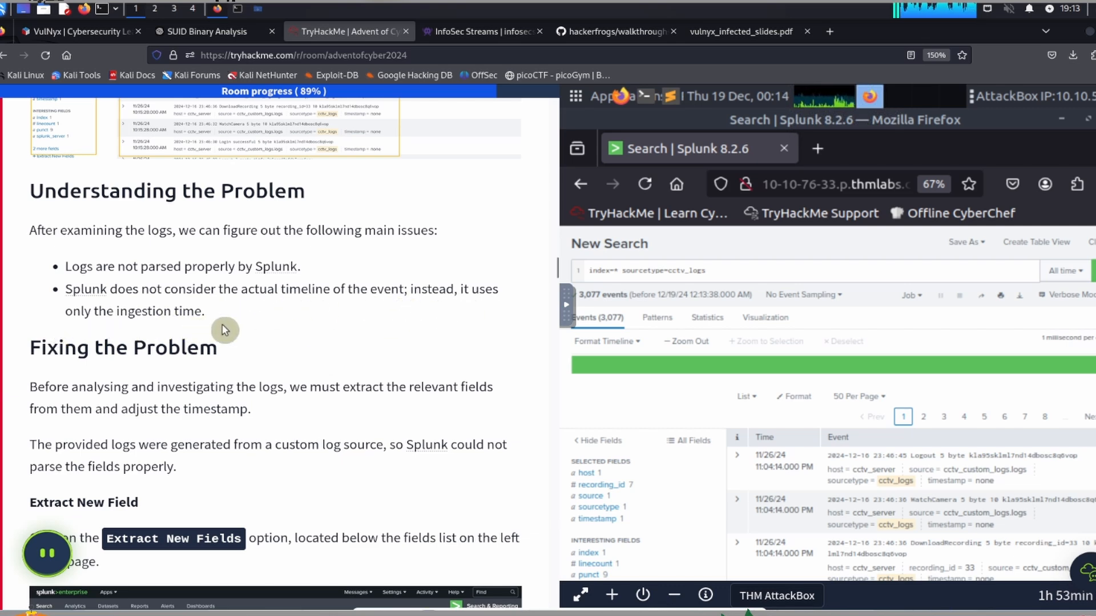
pyautogui.scroll(-3, 223, 323)
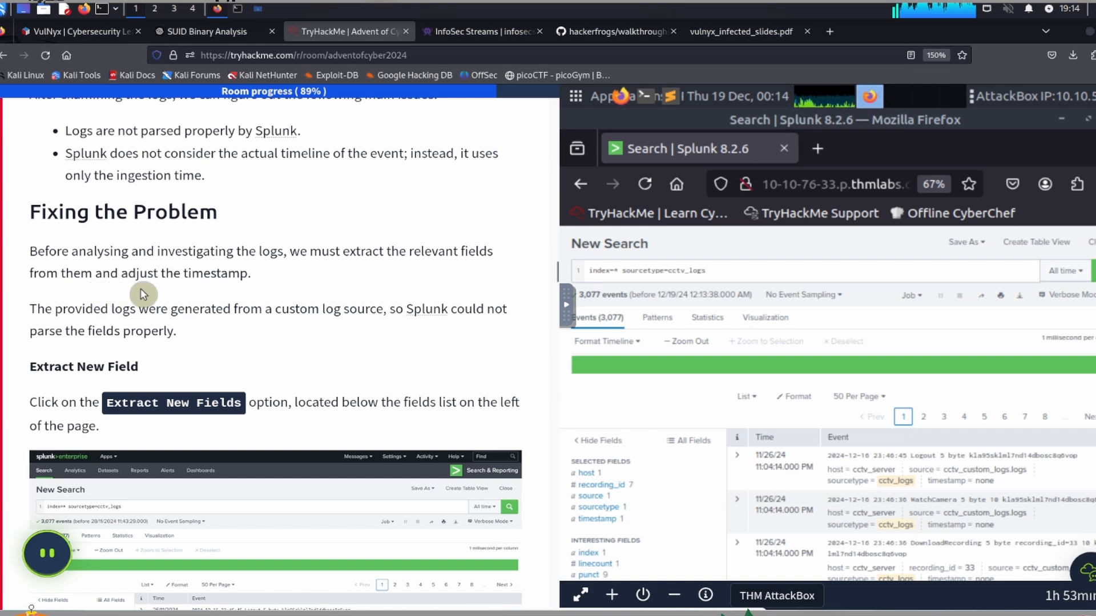
pyautogui.scroll(-2, 224, 291)
pyautogui.scroll(-1, 224, 291)
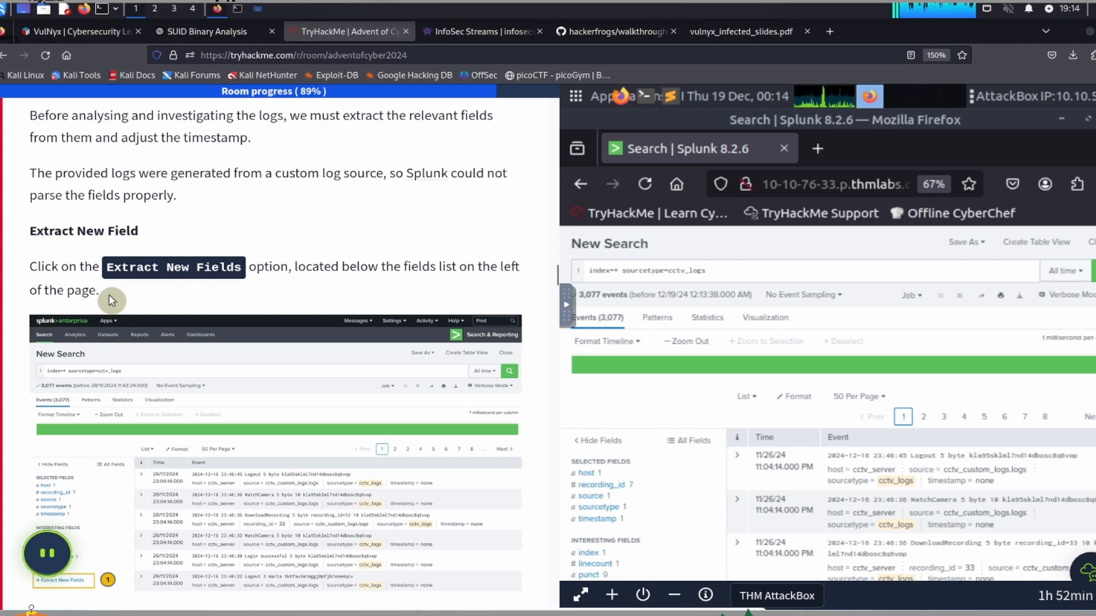
pyautogui.scroll(-2, 112, 301)
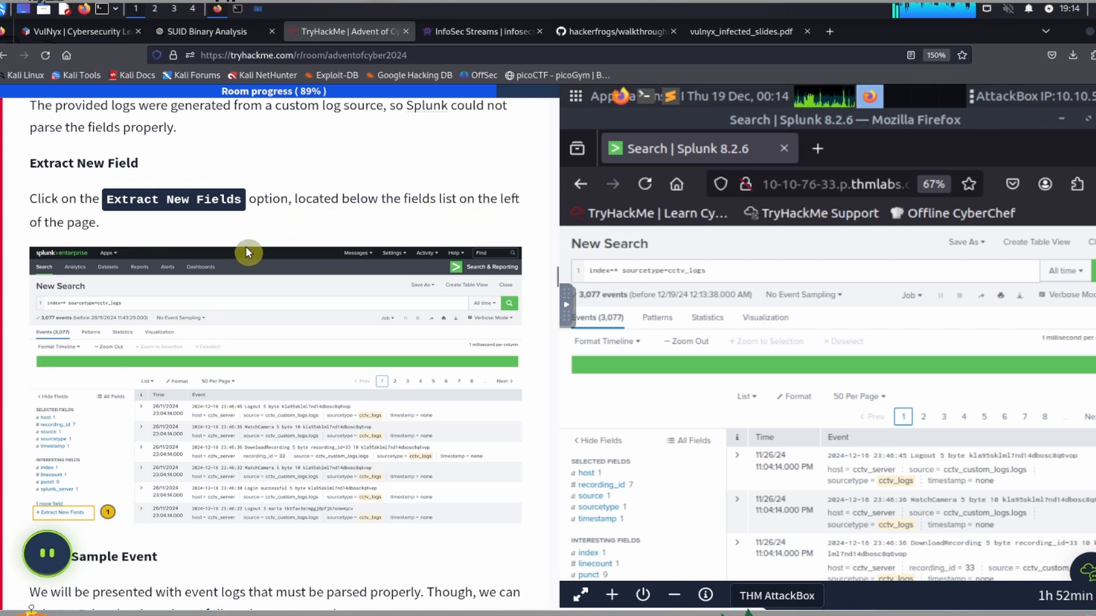
pyautogui.scroll(-3, 631, 416)
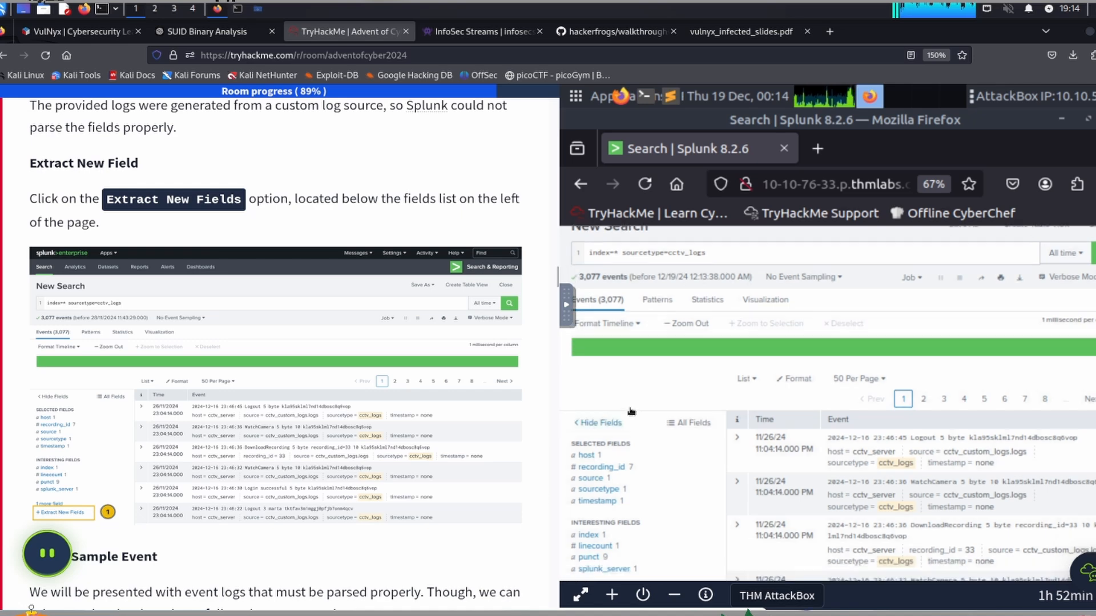
pyautogui.scroll(-5, 631, 405)
pyautogui.scroll(3, 596, 456)
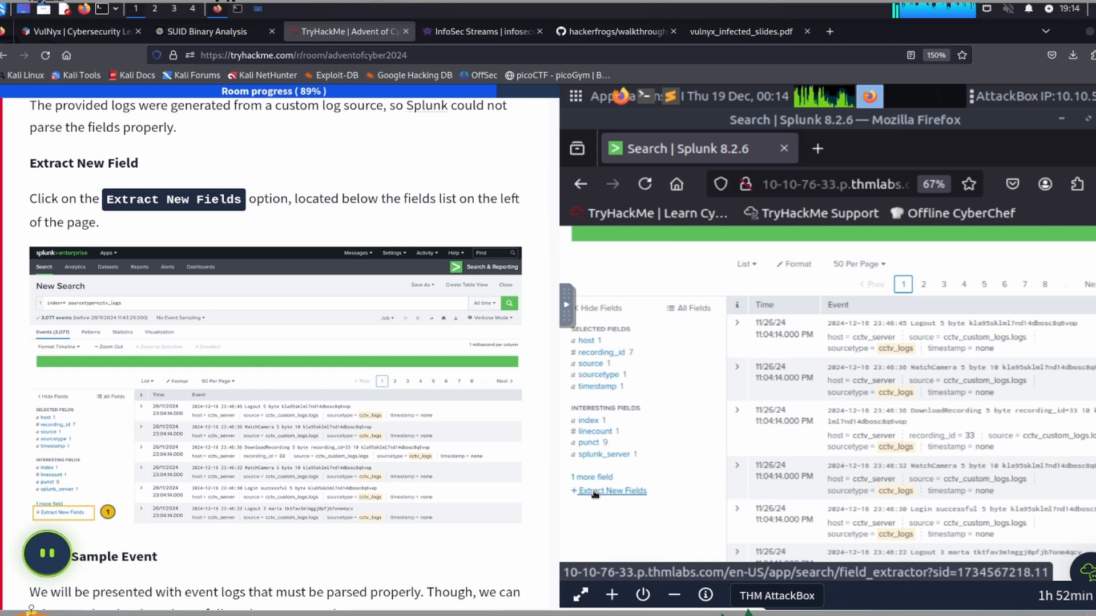
pyautogui.click(594, 493)
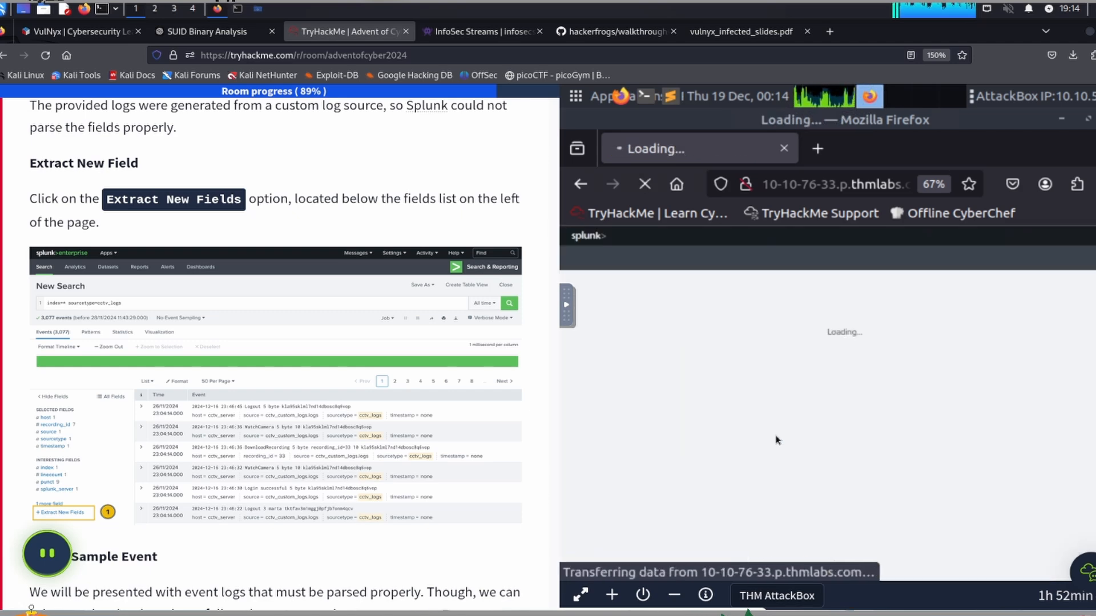
# Step: Follow the Select Sample Event instructions: choose the first Logout event as the sample and continue to the method selection
pyautogui.scroll(-6, 273, 376)
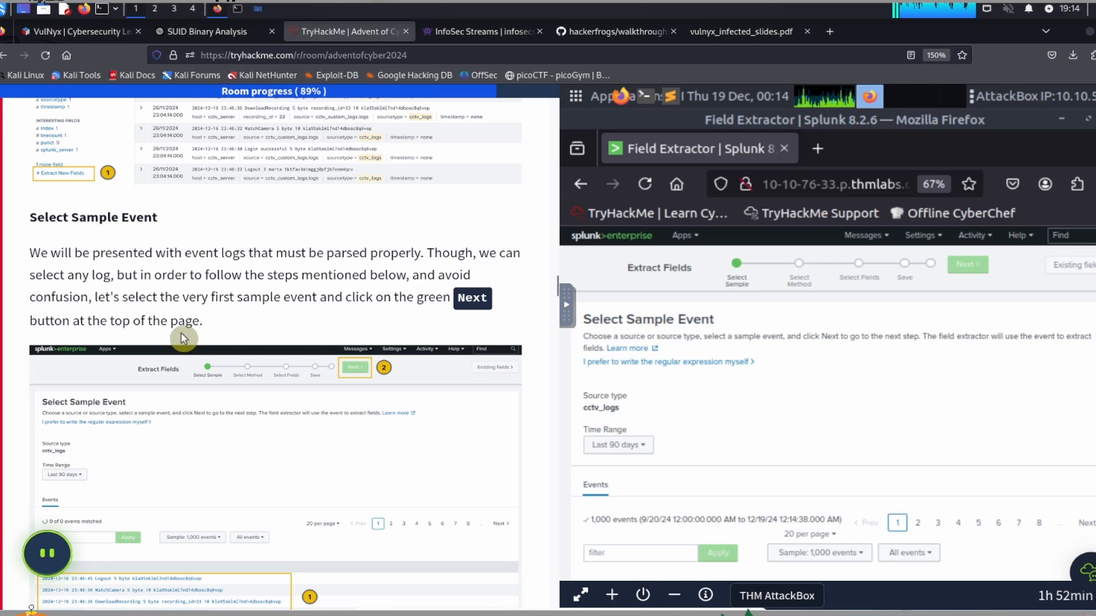
pyautogui.scroll(-3, 190, 313)
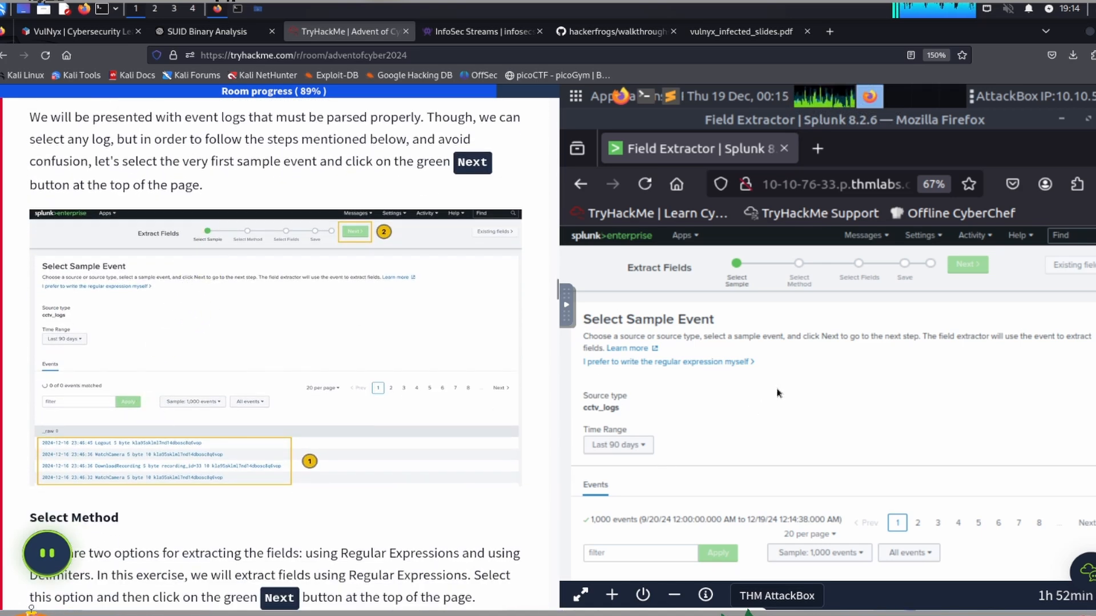
pyautogui.scroll(-2, 778, 393)
pyautogui.scroll(-2, 763, 371)
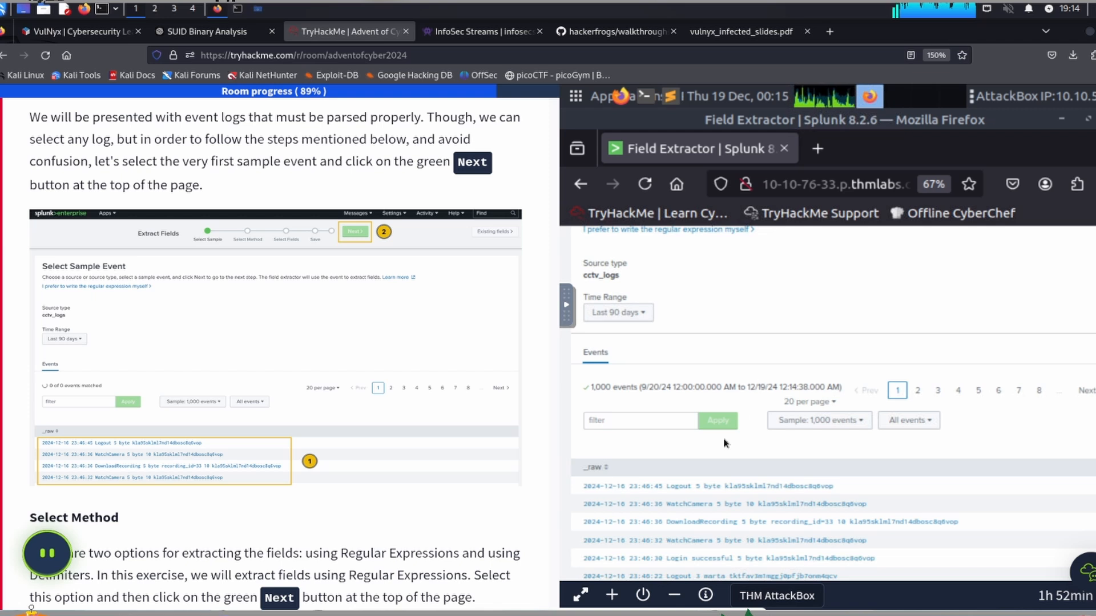
pyautogui.click(665, 487)
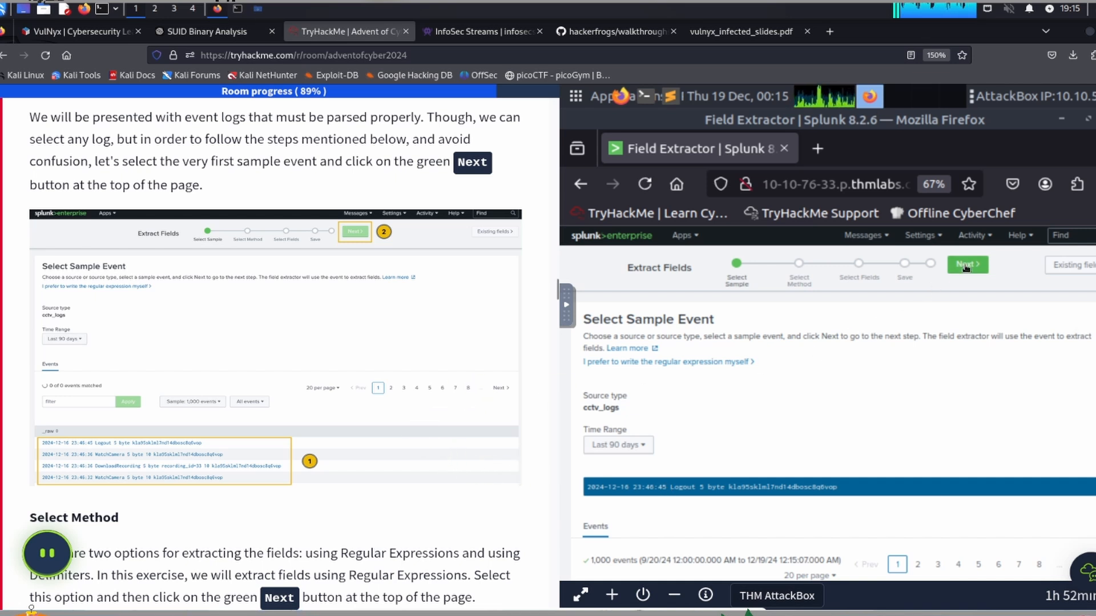
pyautogui.scroll(-2, 669, 532)
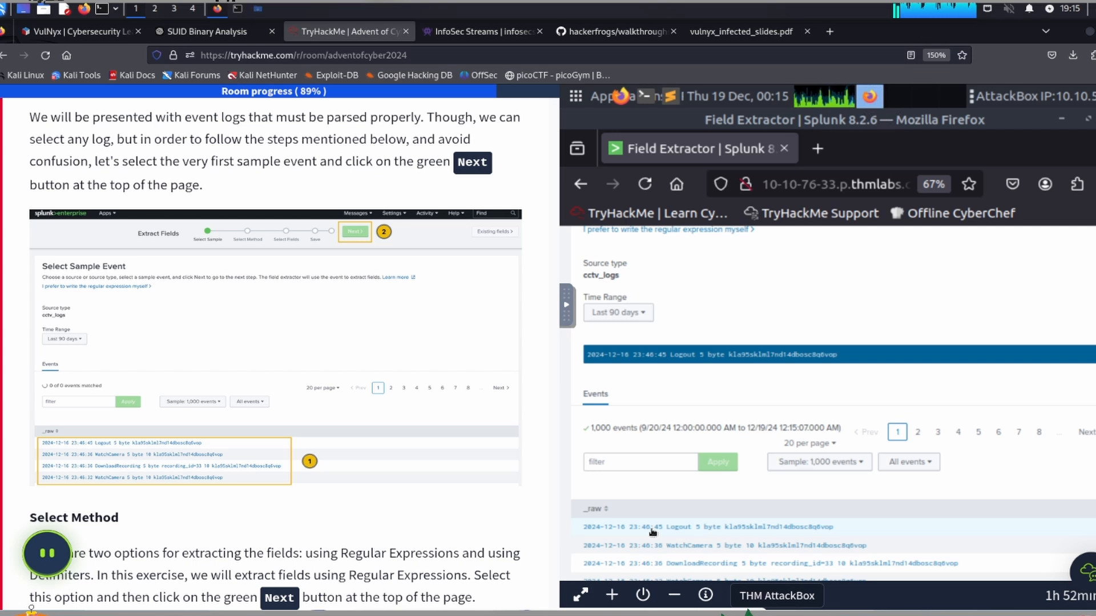
pyautogui.scroll(2, 835, 381)
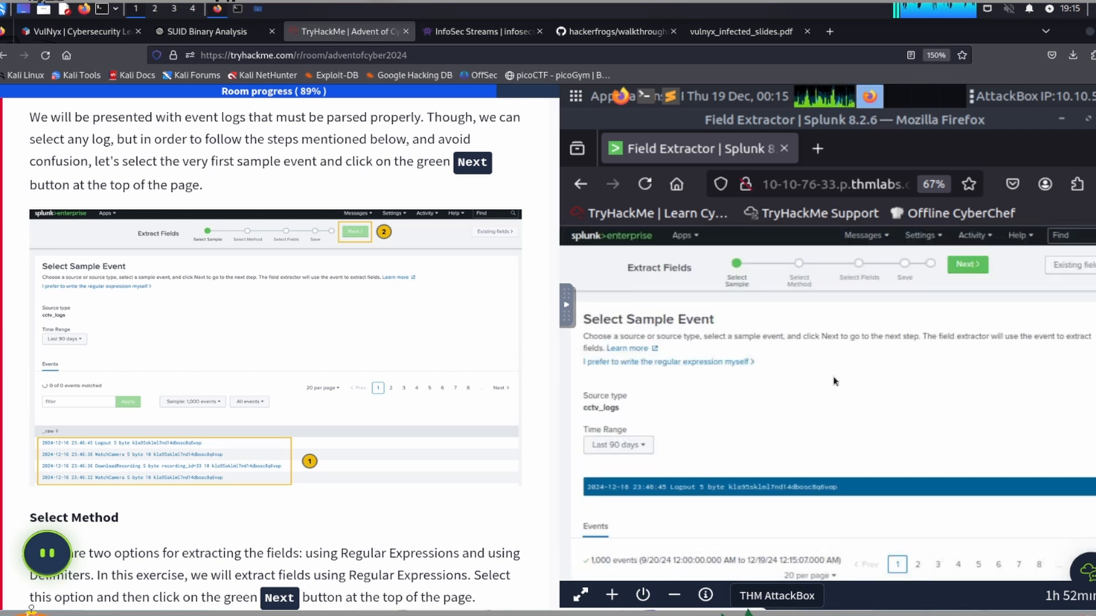
pyautogui.click(968, 267)
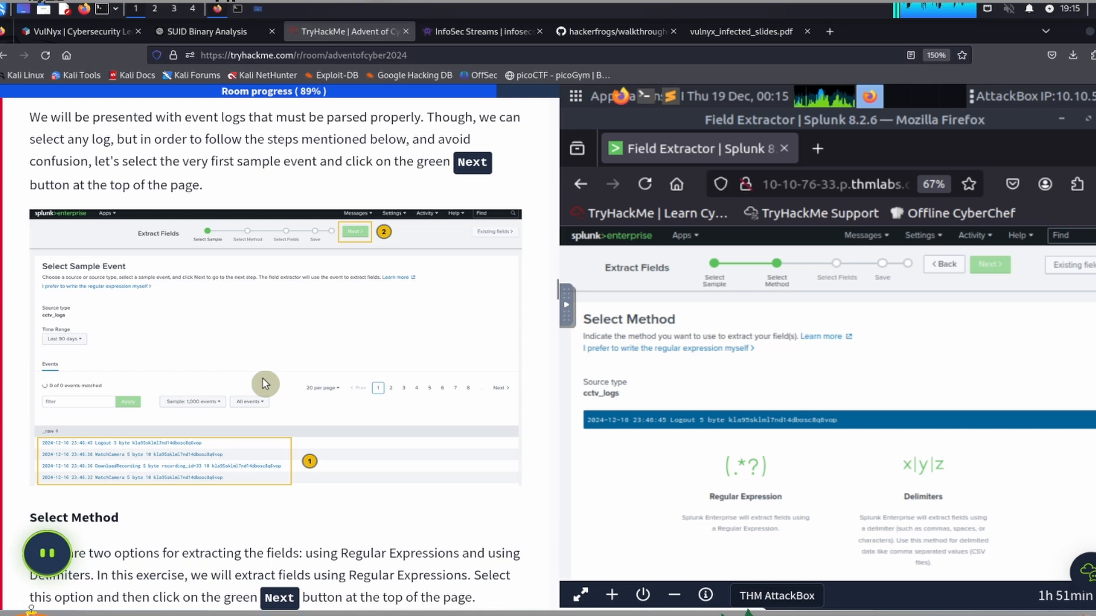
# Step: Choose Regular Expression as the extraction method, as the task instructs, and continue to the field selection
pyautogui.scroll(-5, 265, 384)
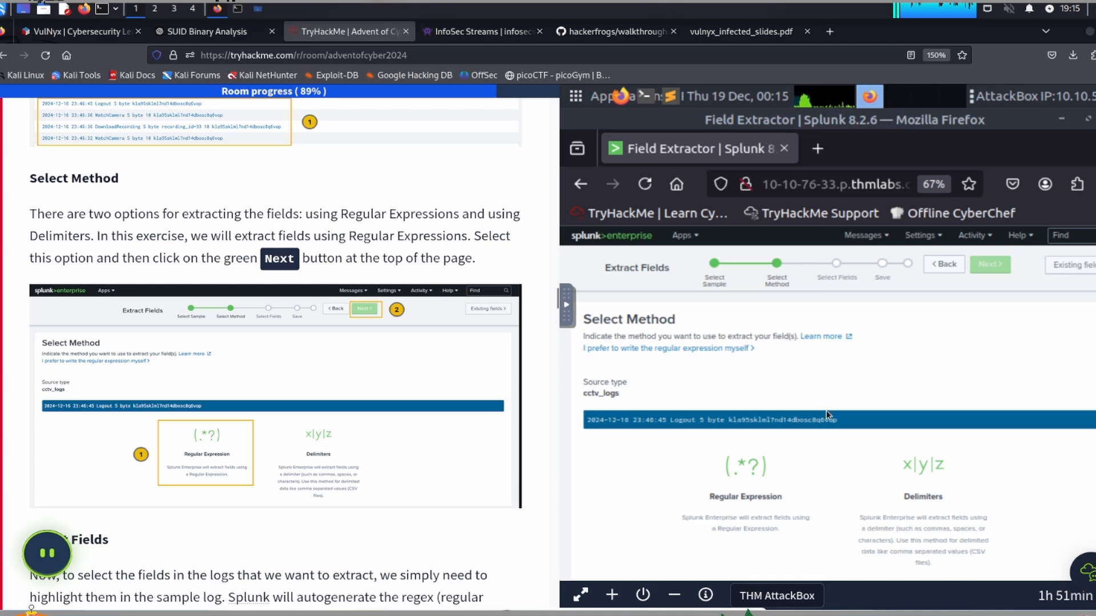
pyautogui.click(749, 470)
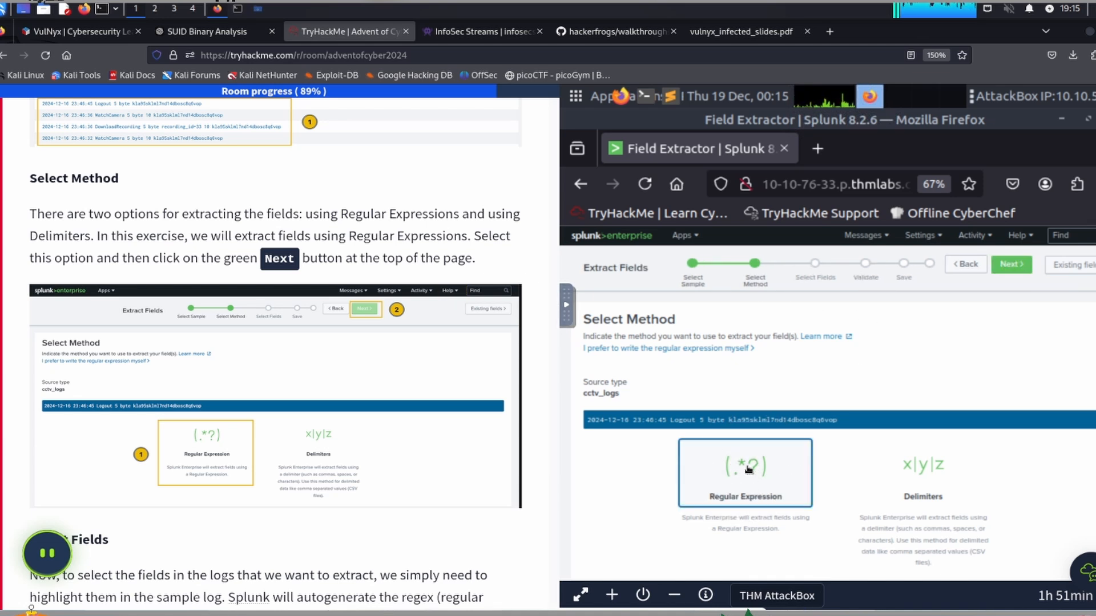
pyautogui.click(1008, 268)
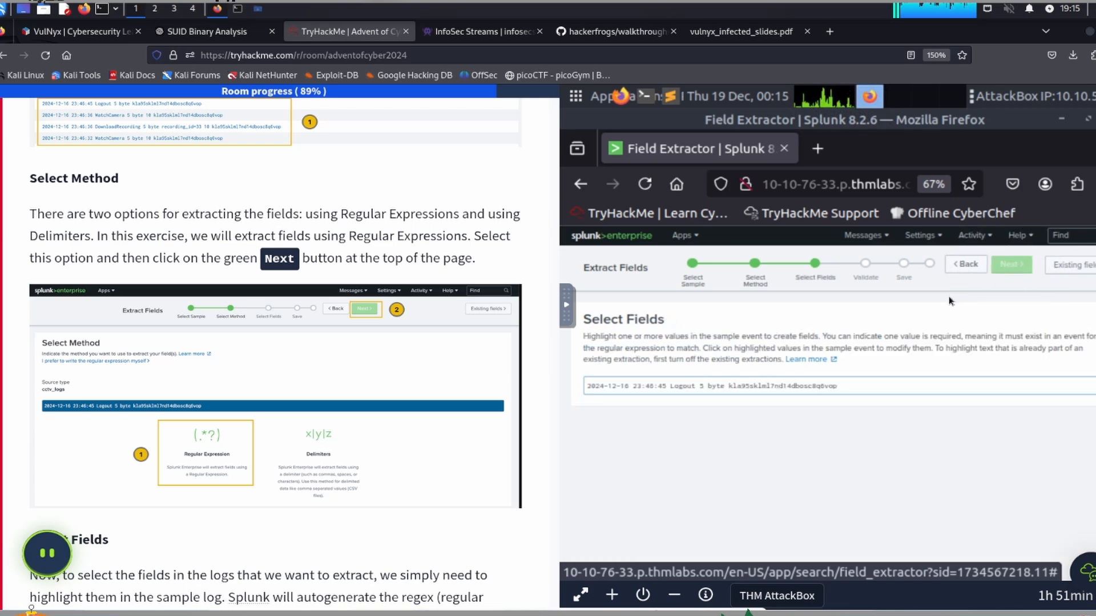
# Step: Read the Select Fields instructions and extract the sample event's full date and time as a field named Timestamp
pyautogui.scroll(-5, 151, 276)
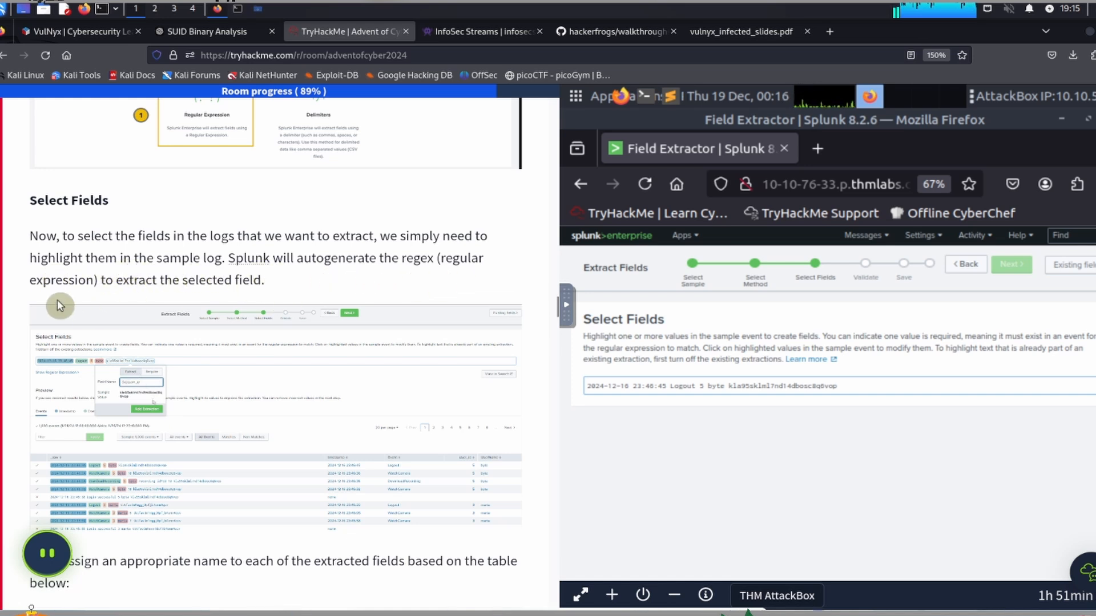
pyautogui.scroll(-2, 240, 297)
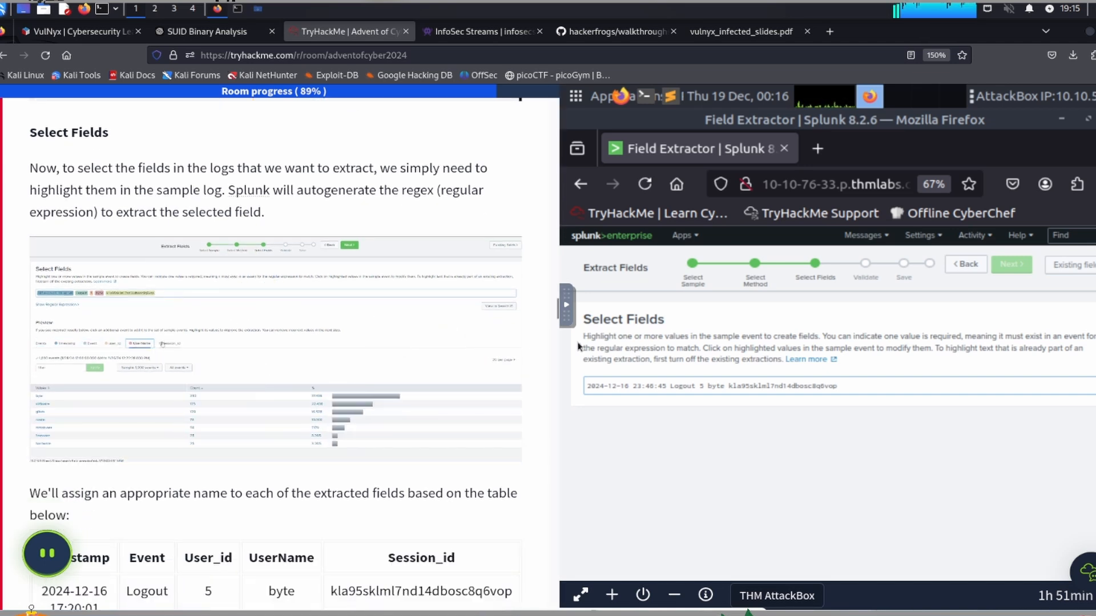
pyautogui.scroll(-2, 325, 362)
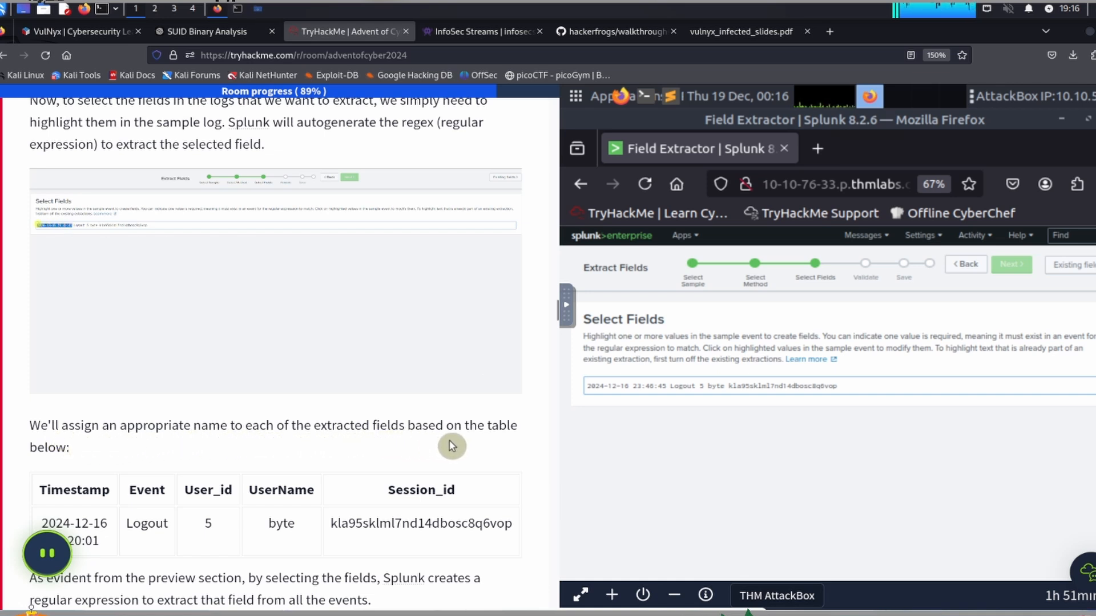
pyautogui.scroll(-1, 171, 412)
pyautogui.scroll(-2, 46, 482)
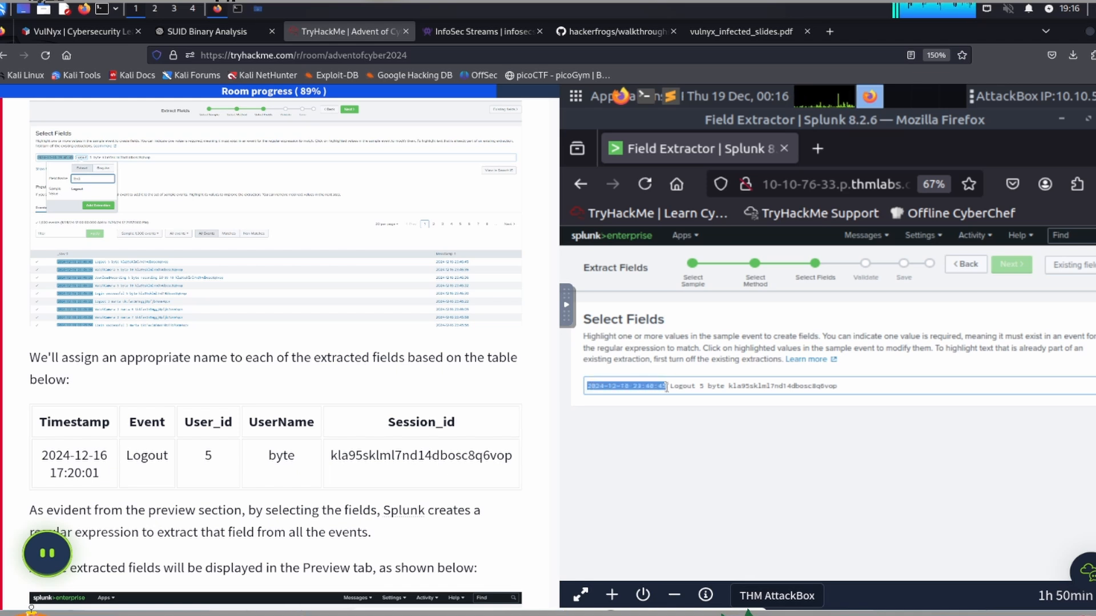
pyautogui.moveTo(640, 398); pyautogui.dragTo(641, 396)
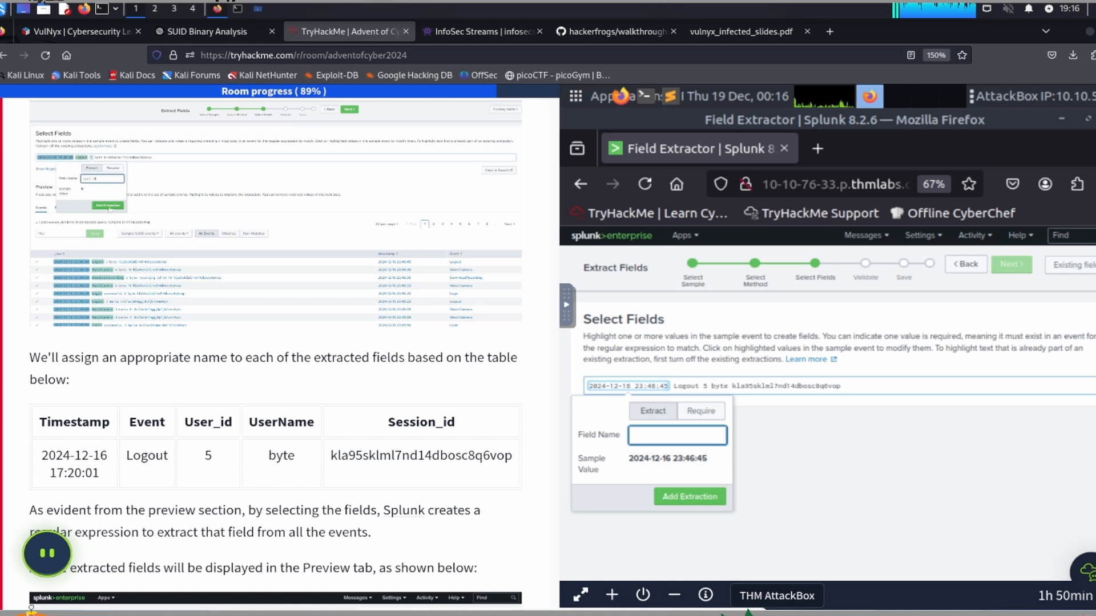
pyautogui.write('Timestamp')
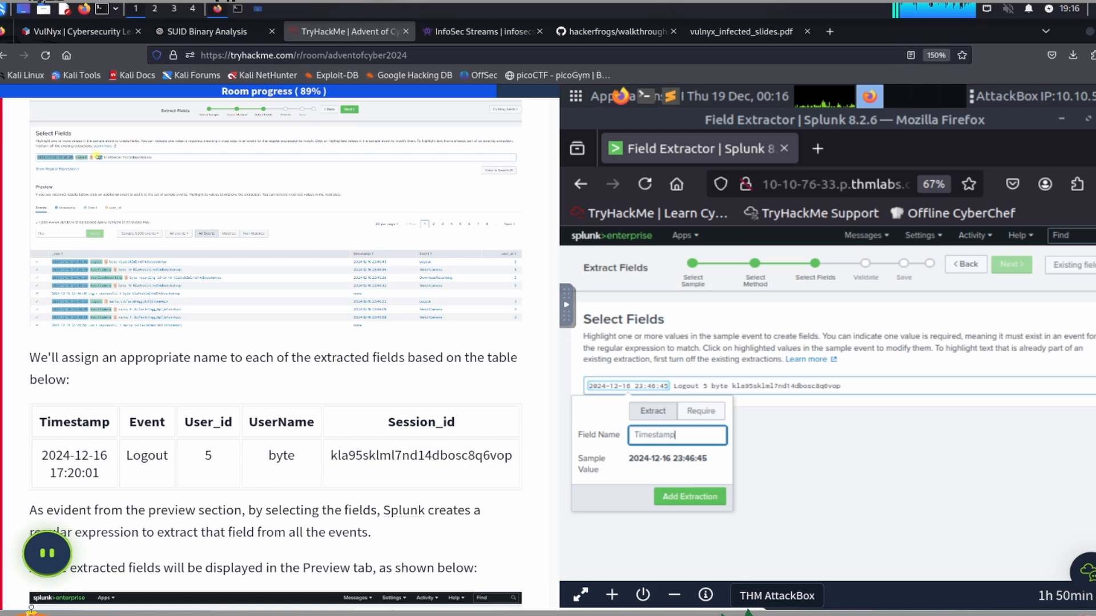
pyautogui.click(673, 498)
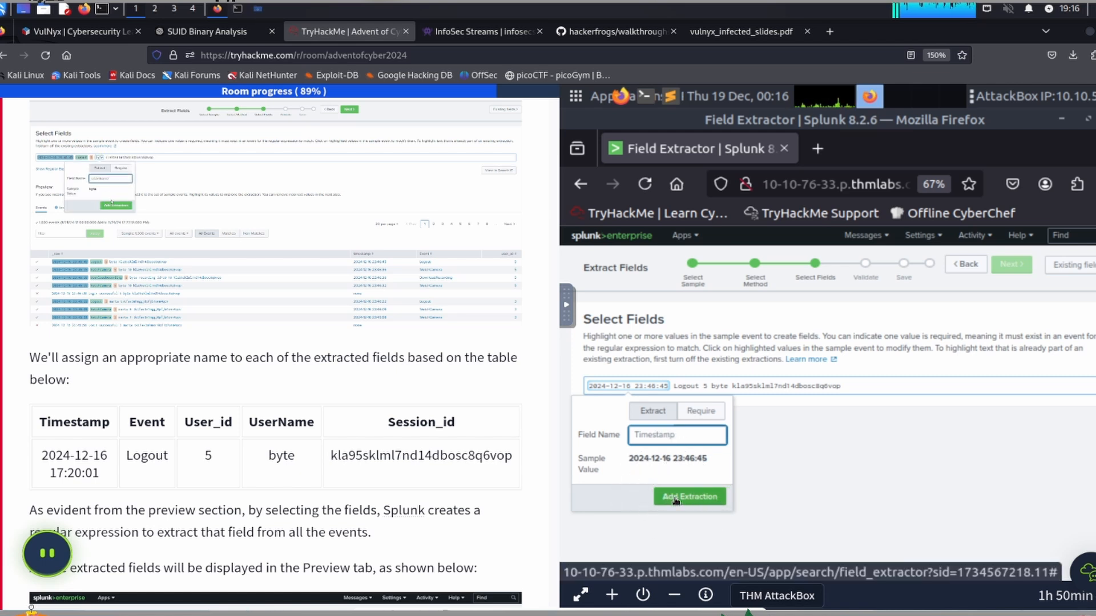
pyautogui.click(675, 498)
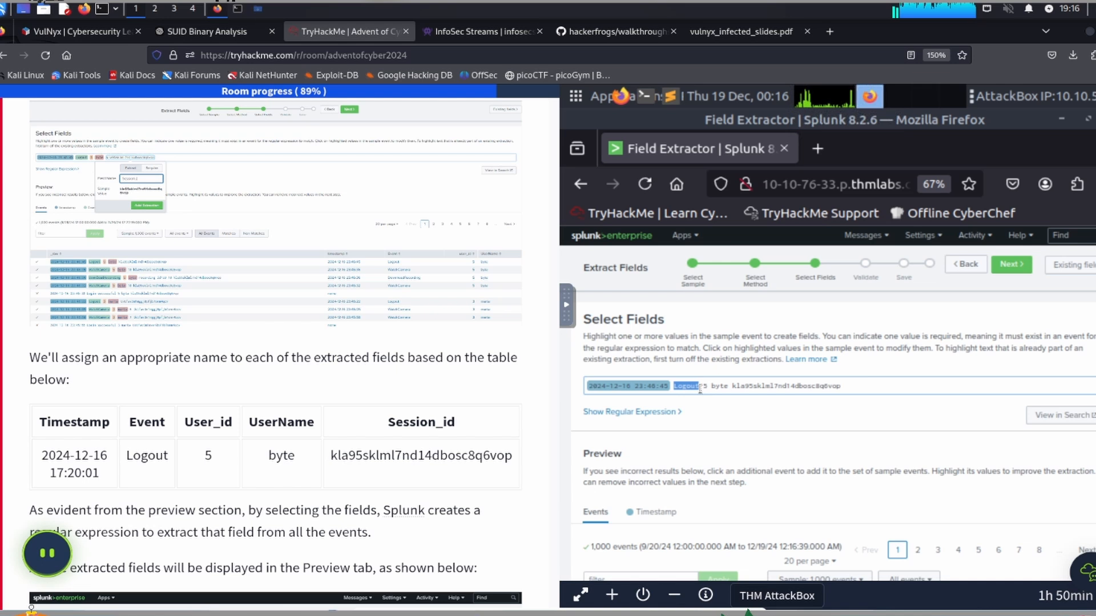
# Step: Extract the value Logout from the sample event as a field named Event
pyautogui.moveTo(700, 389); pyautogui.dragTo(699, 388)
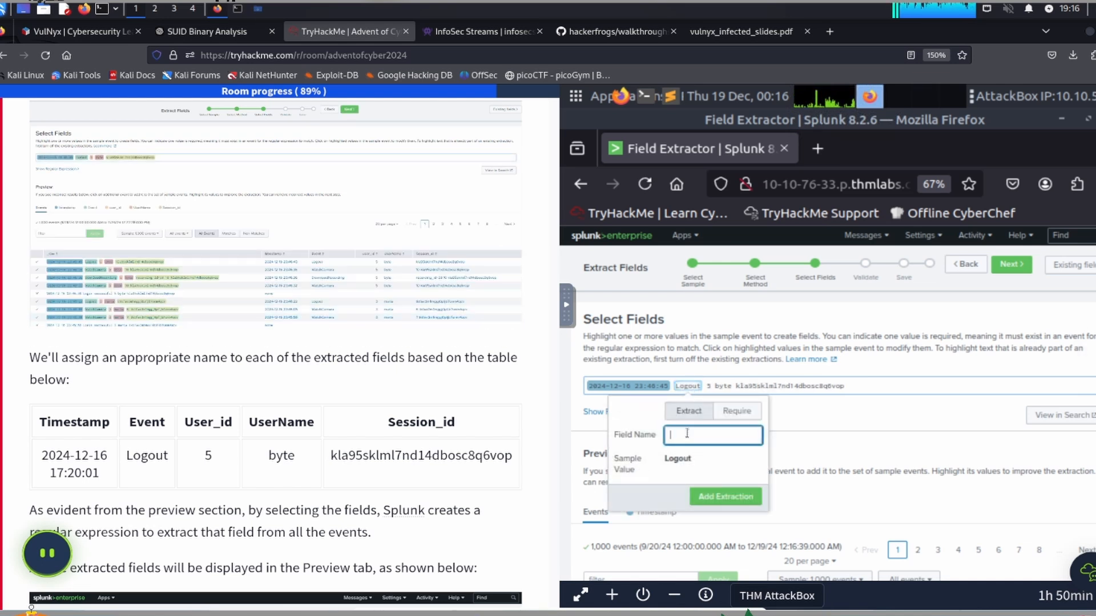
pyautogui.write('E')
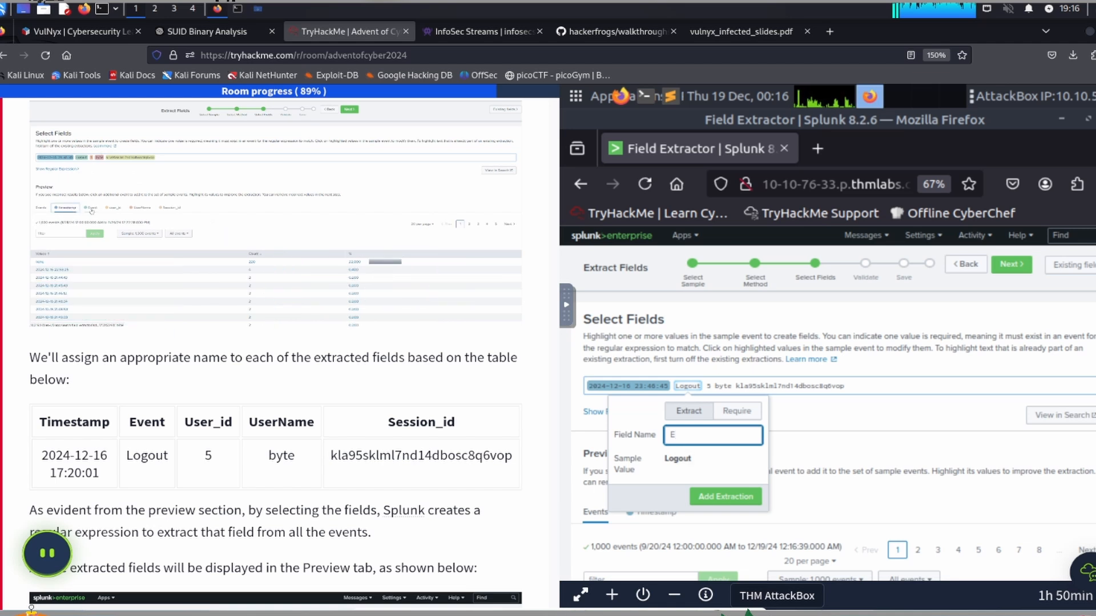
pyautogui.write('vent')
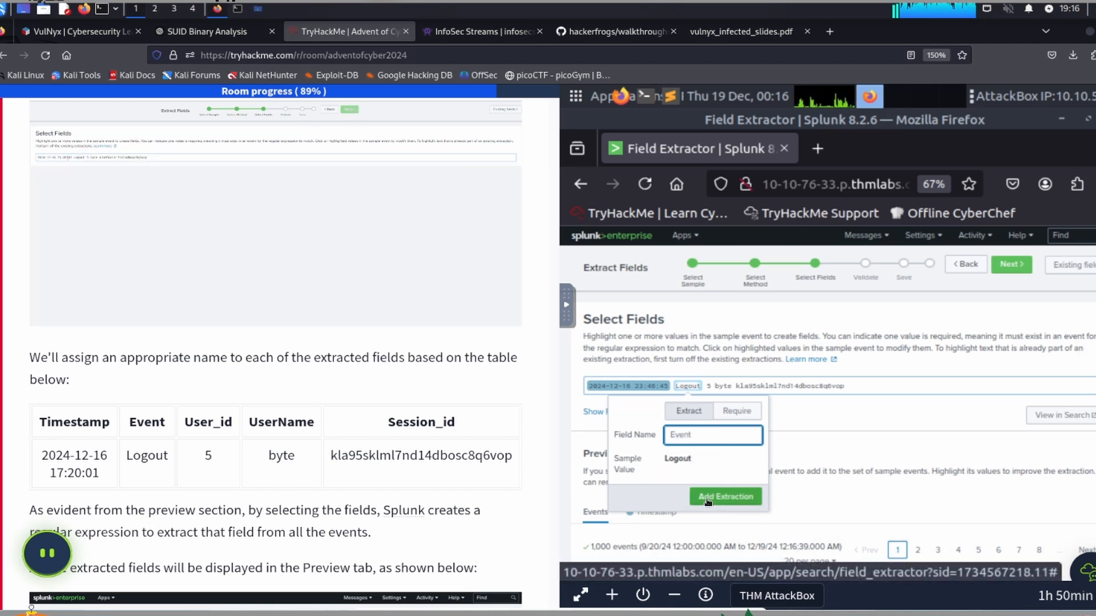
pyautogui.click(708, 500)
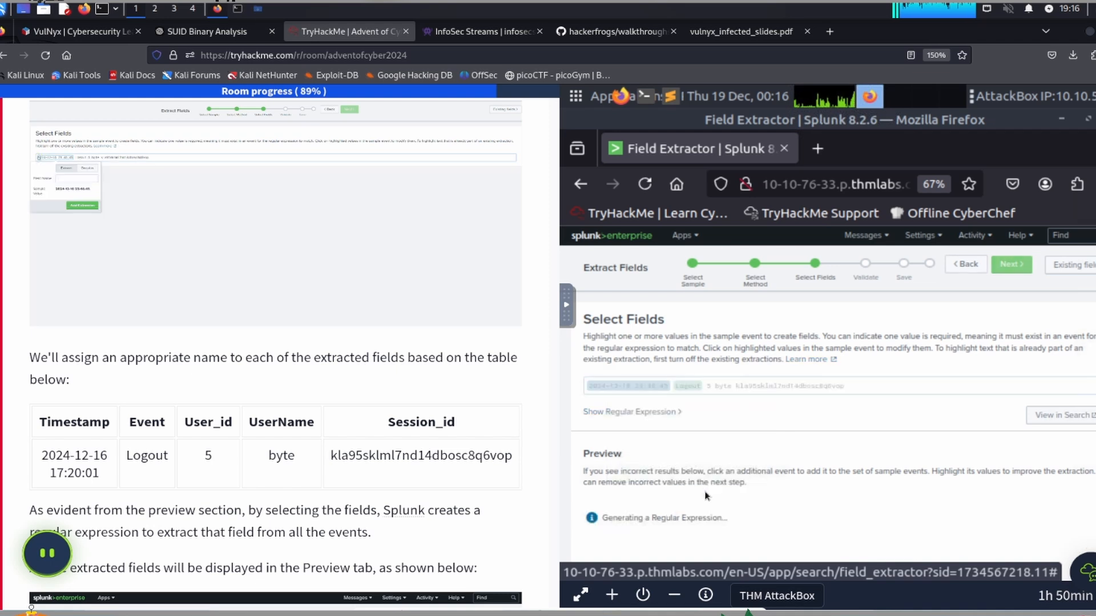
# Step: Extract the value 5 from the sample event as a field named User_id
pyautogui.doubleClick(711, 386)
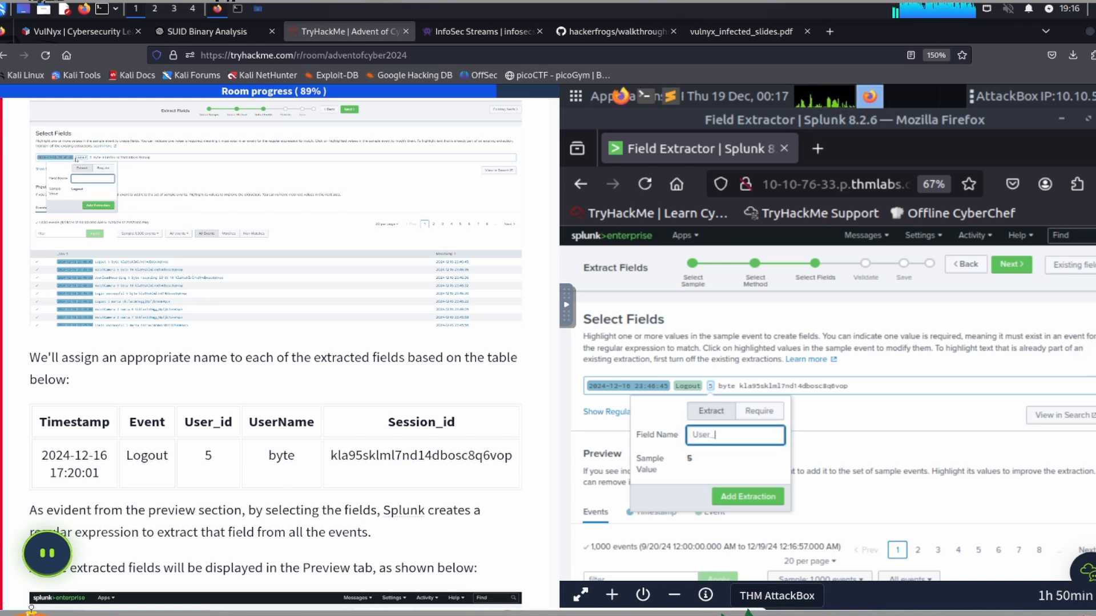
pyautogui.write('User_id')
pyautogui.click(734, 497)
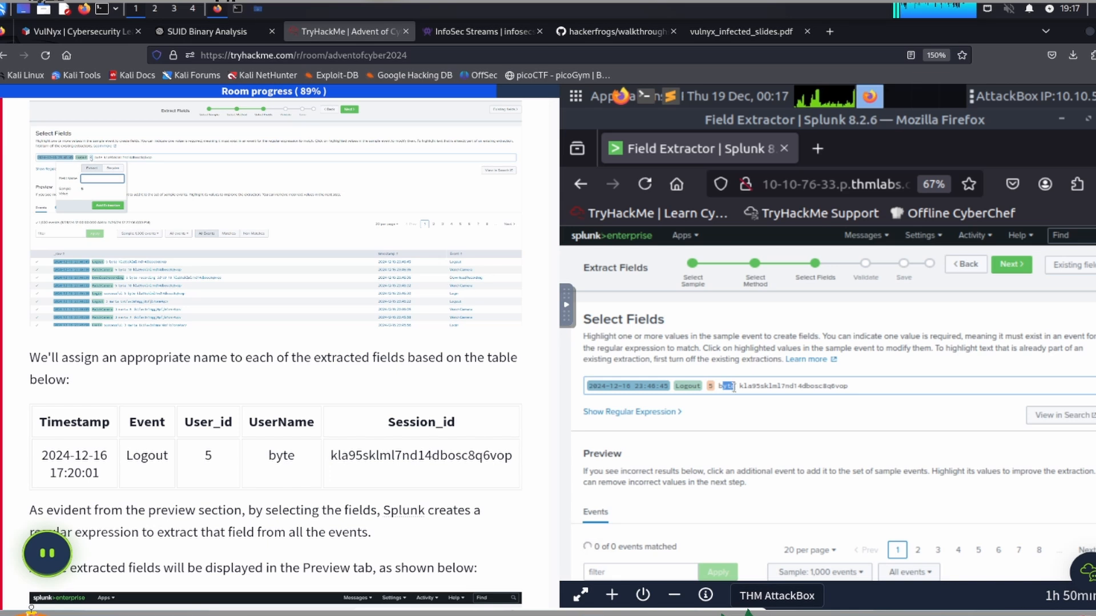
# Step: Extract the complete value byte from the sample event as a field named UserName
pyautogui.moveTo(734, 389); pyautogui.dragTo(737, 387)
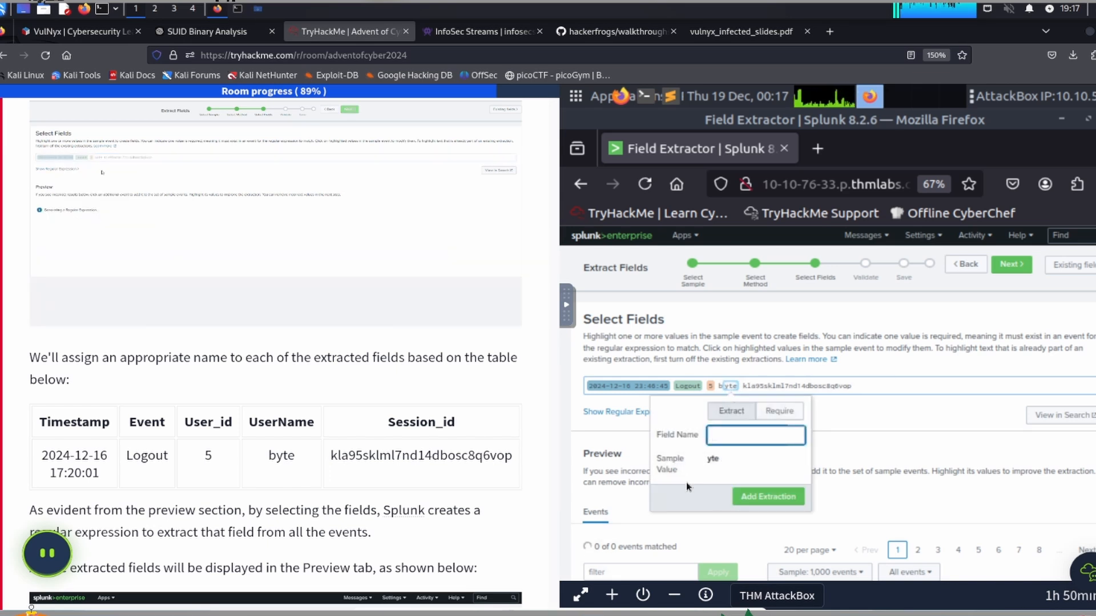
pyautogui.click(844, 411)
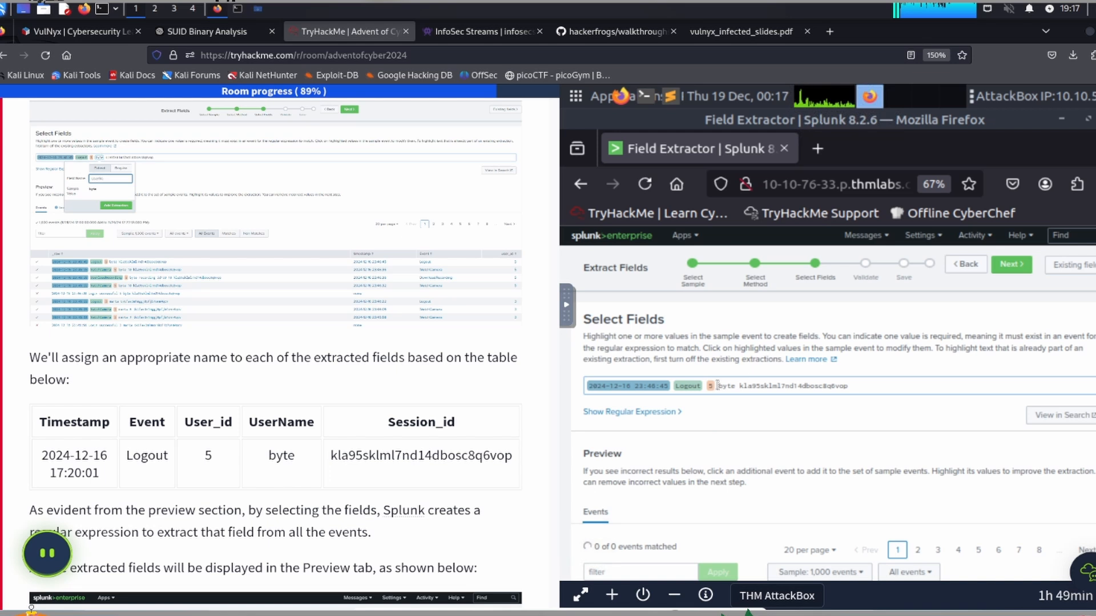
pyautogui.moveTo(729, 387); pyautogui.dragTo(736, 387)
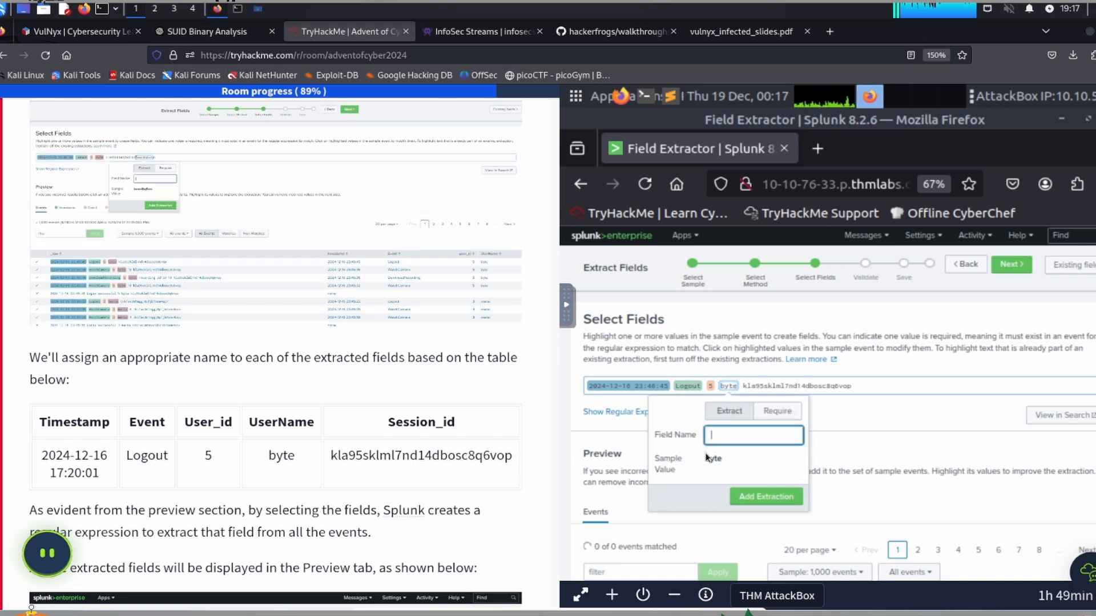
pyautogui.click(734, 436)
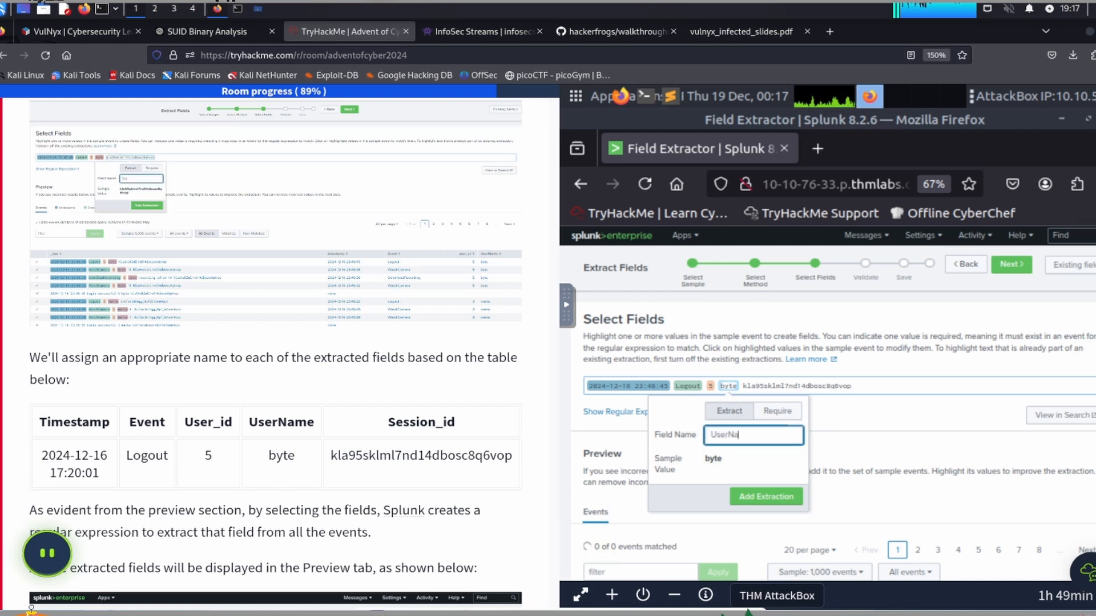
pyautogui.write('UserName')
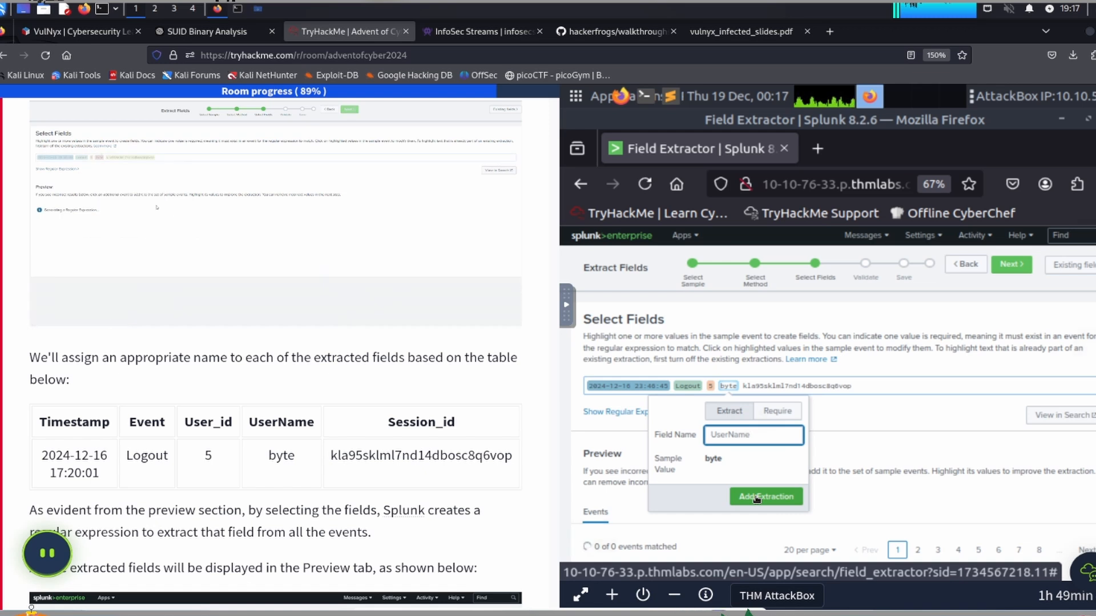
pyautogui.click(756, 498)
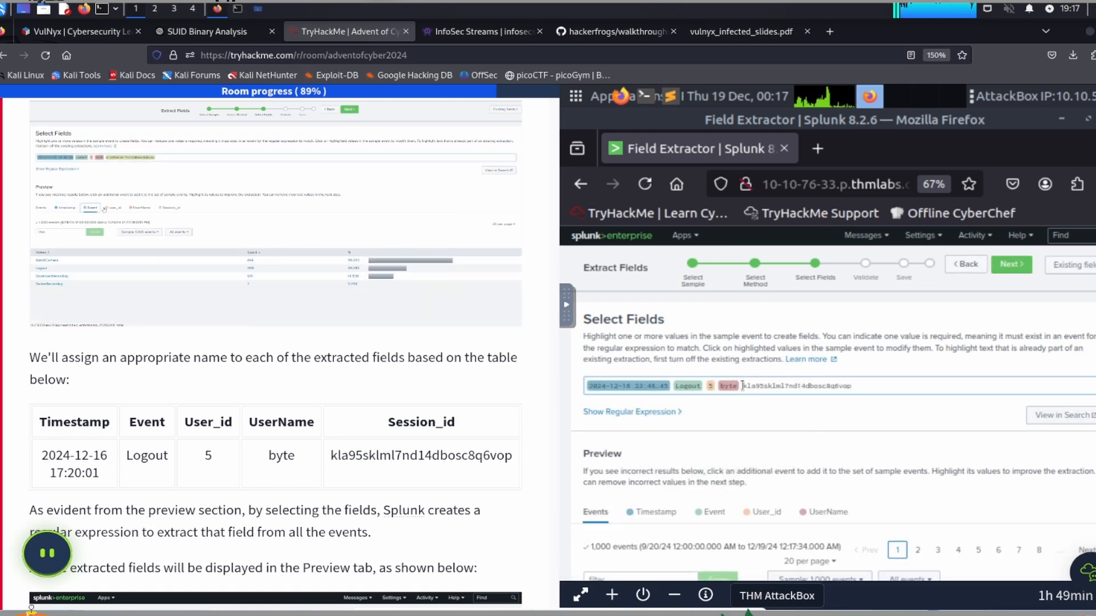
# Step: Extract the session string at the end of the sample event as Session_id and review the previewed events
pyautogui.moveTo(744, 386); pyautogui.dragTo(851, 390)
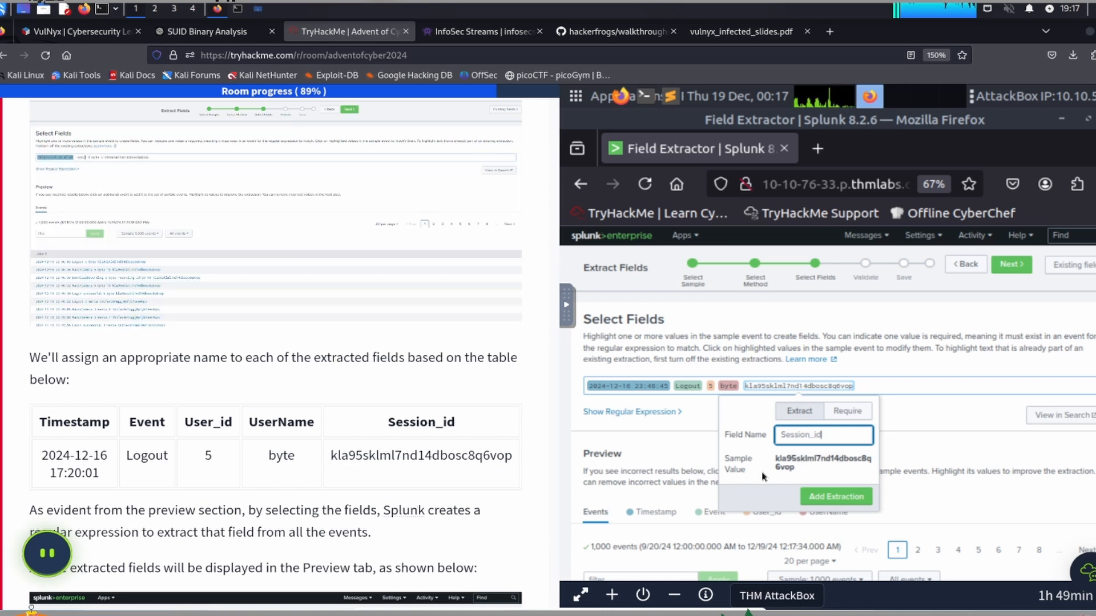
pyautogui.click(836, 496)
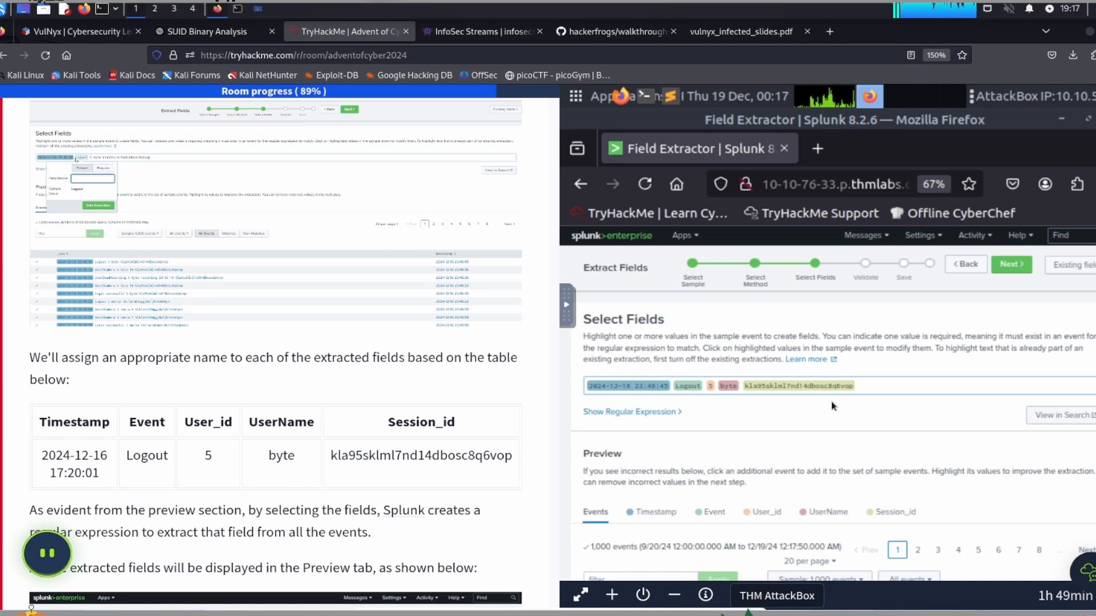
pyautogui.scroll(-5, 371, 447)
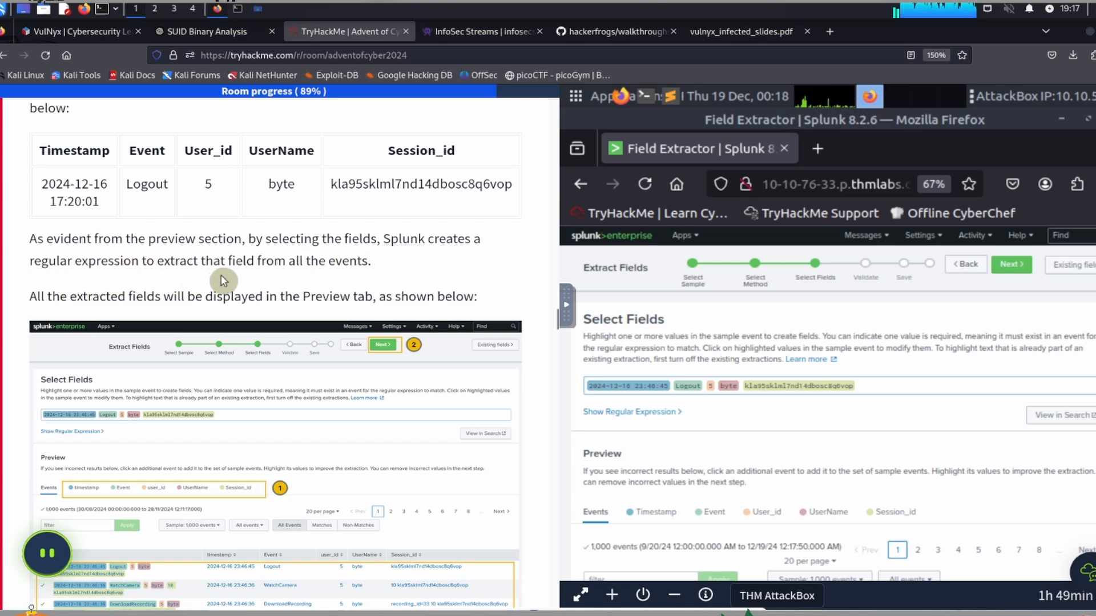
pyautogui.scroll(-2, 340, 278)
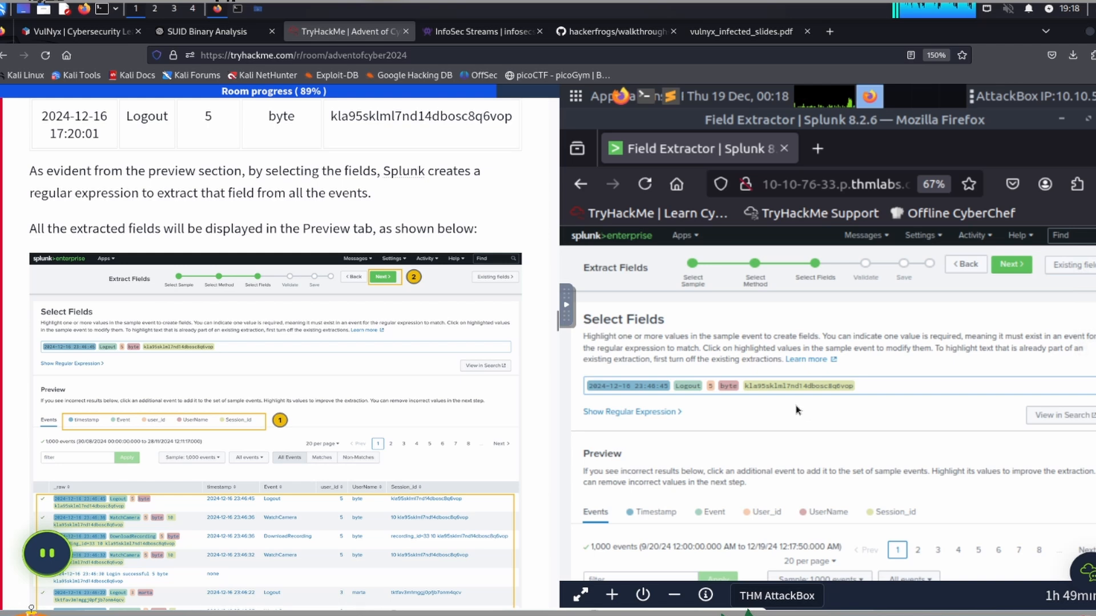
pyautogui.scroll(-10, 797, 409)
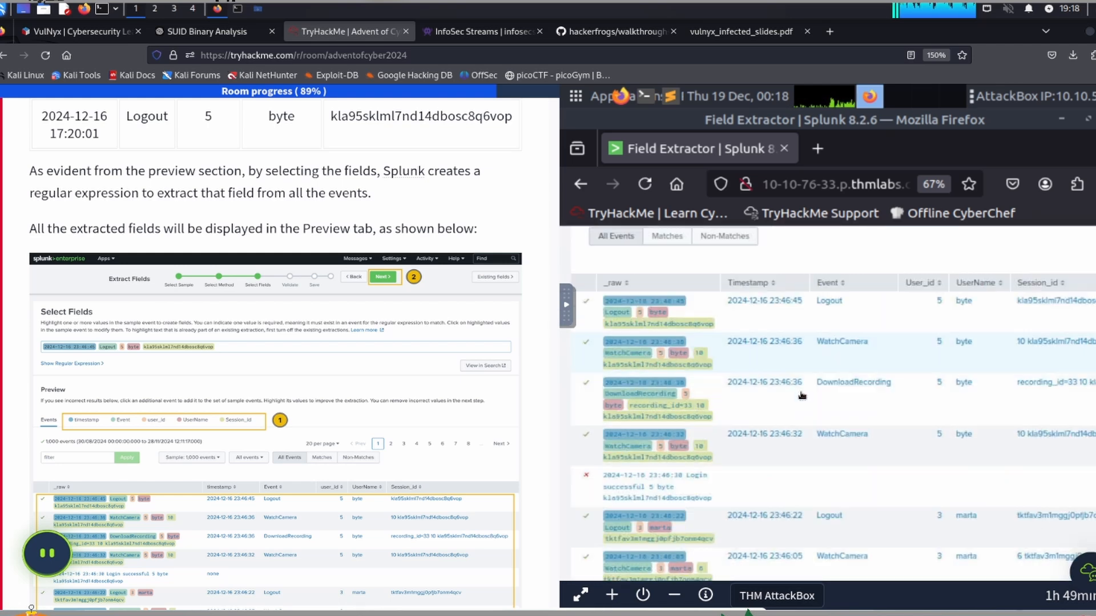
pyautogui.scroll(-1, 802, 395)
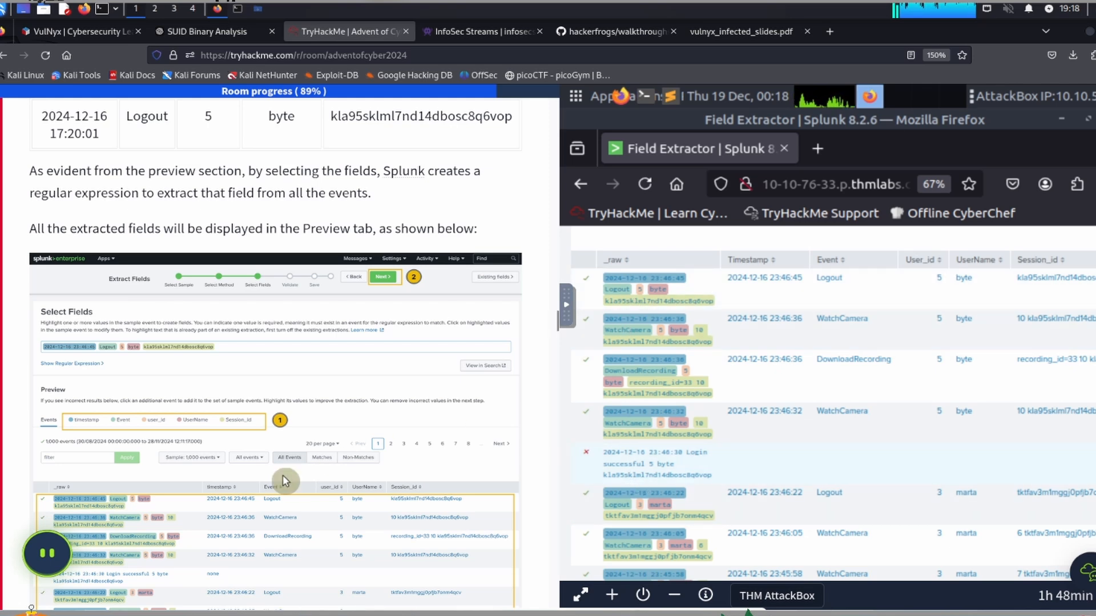
# Step: Read the task's note on differently formatted logs and continue from field selection to validation
pyautogui.scroll(-6, 274, 457)
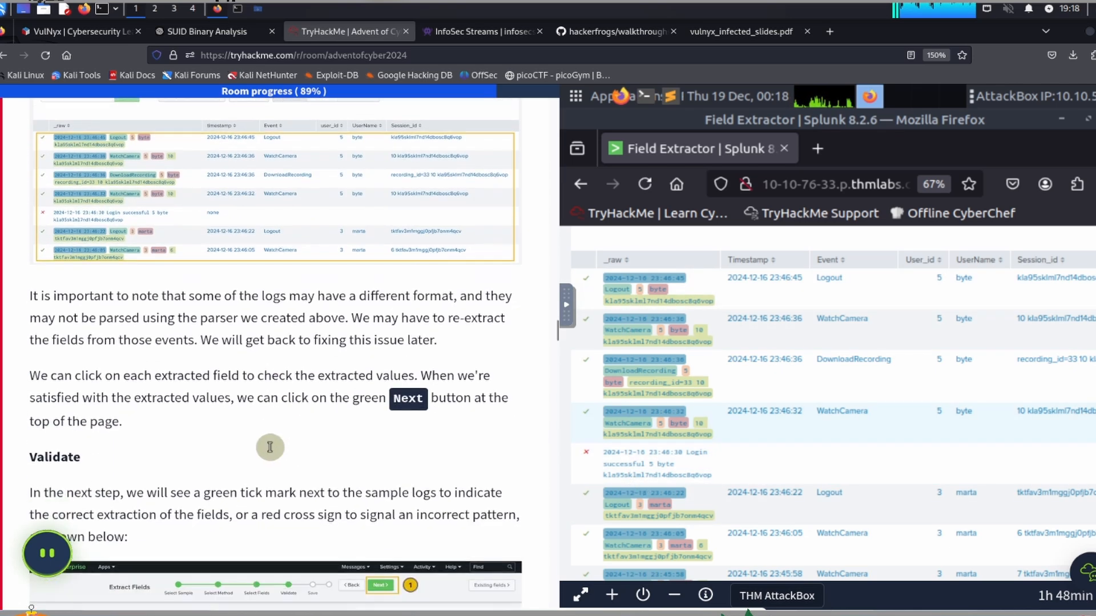
pyautogui.scroll(-2, 270, 447)
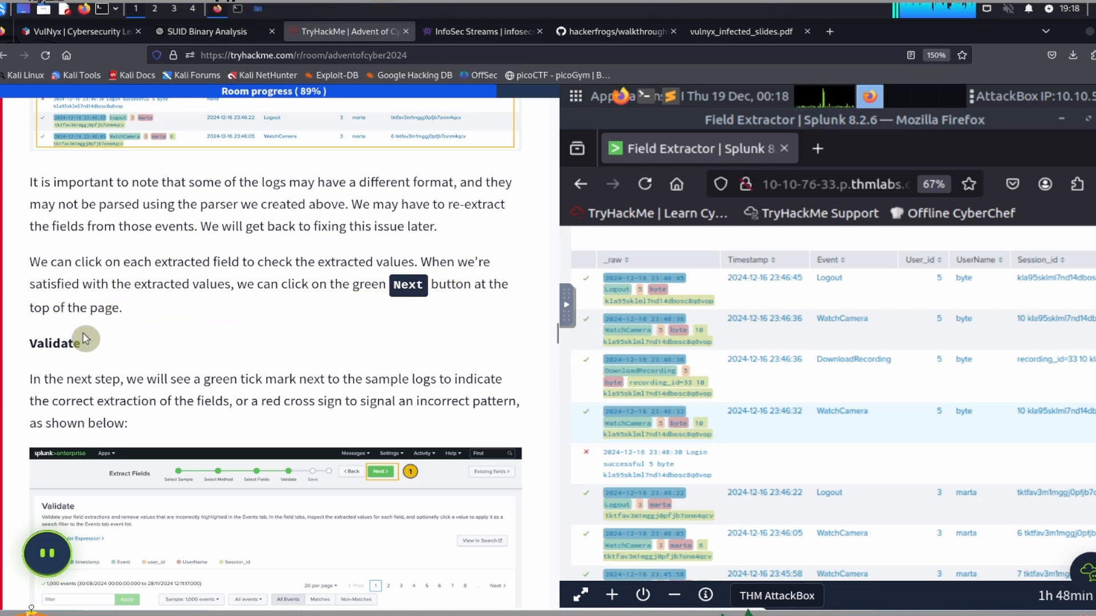
pyautogui.scroll(5, 1056, 407)
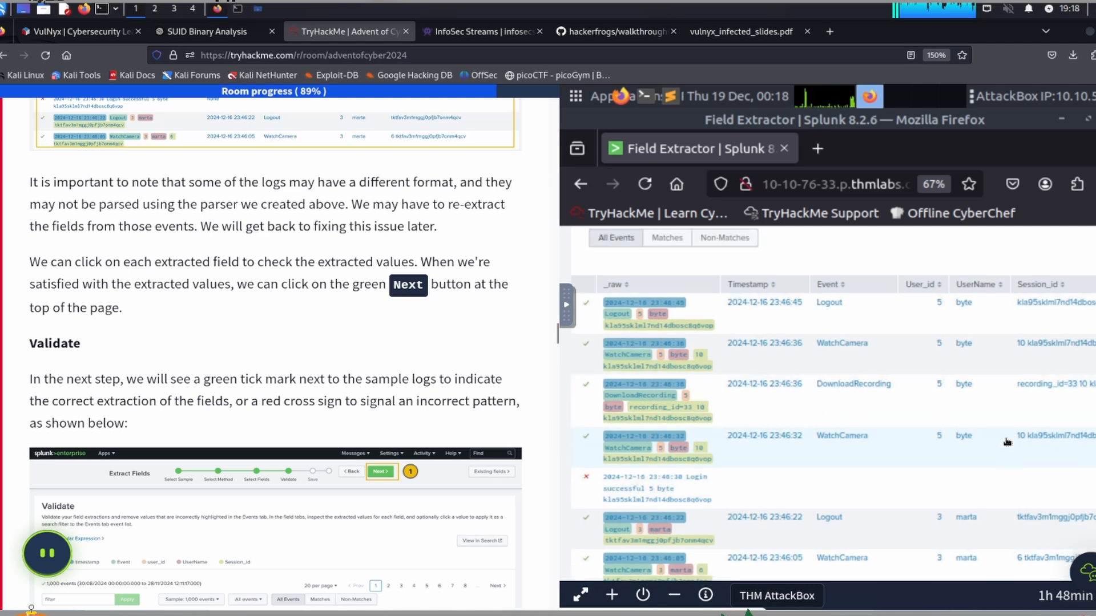
pyautogui.scroll(3, 1006, 443)
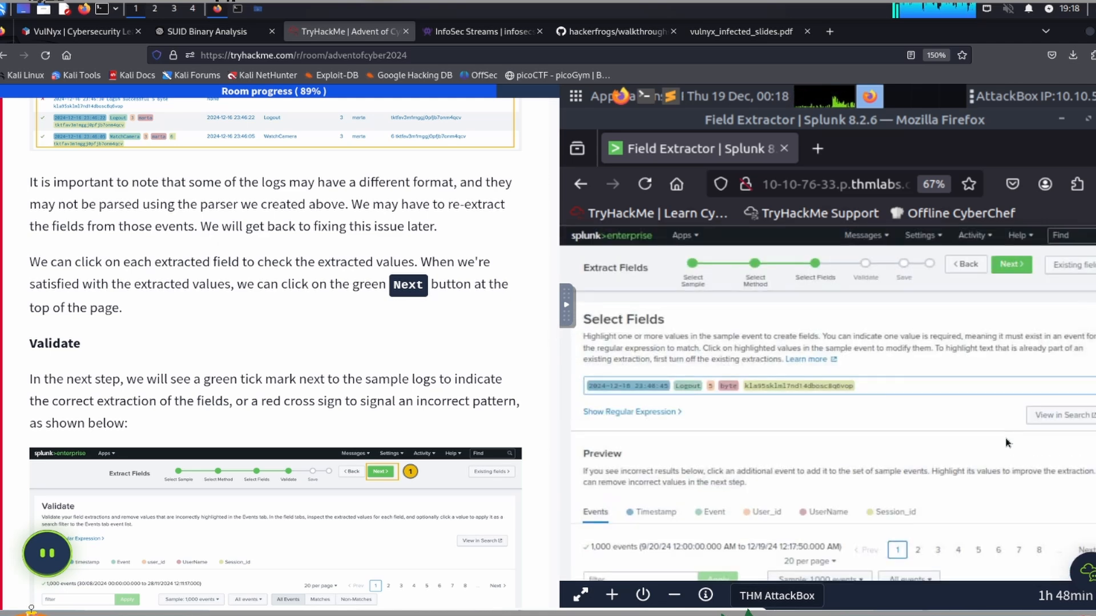
pyautogui.click(1012, 263)
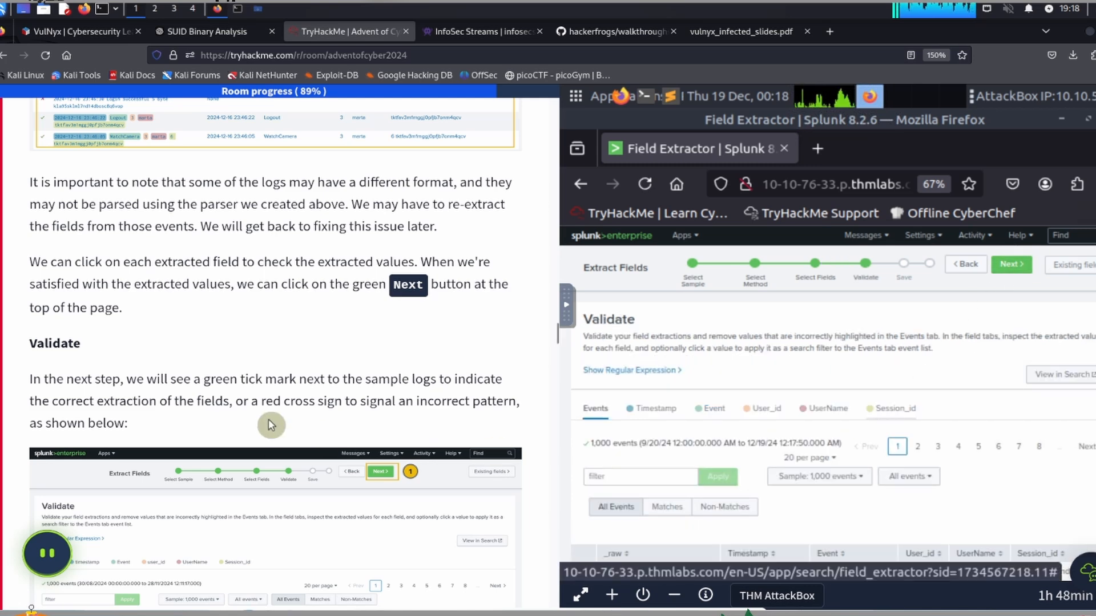
# Step: Read the task's Validate section and accept the field extractions to continue to the Save stage
pyautogui.scroll(-3, 268, 419)
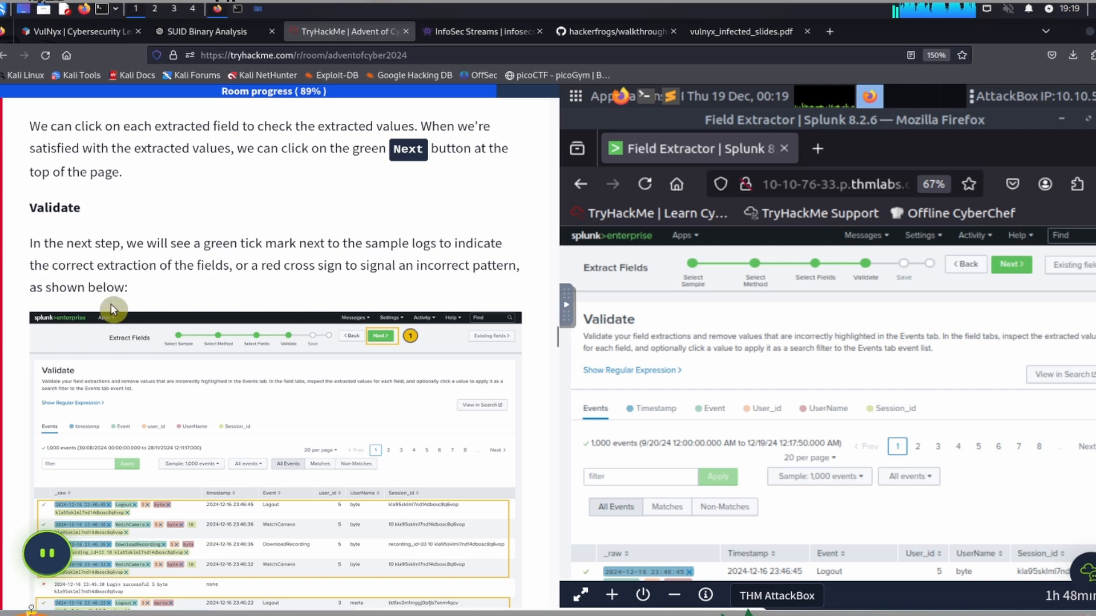
pyautogui.scroll(-1, 316, 298)
pyautogui.scroll(-4, 317, 294)
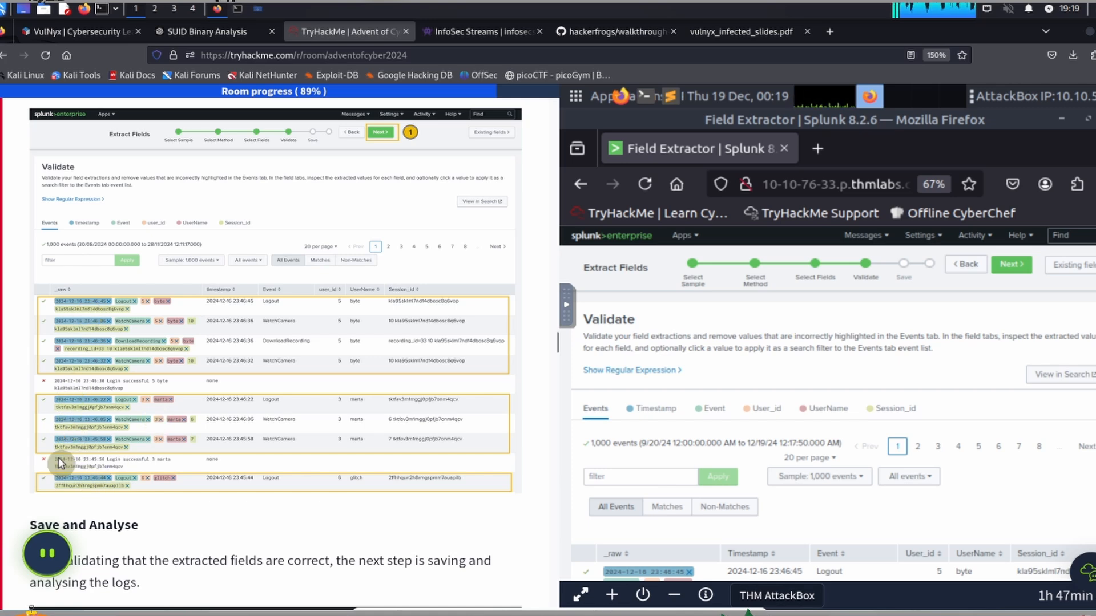
pyautogui.scroll(-3, 114, 362)
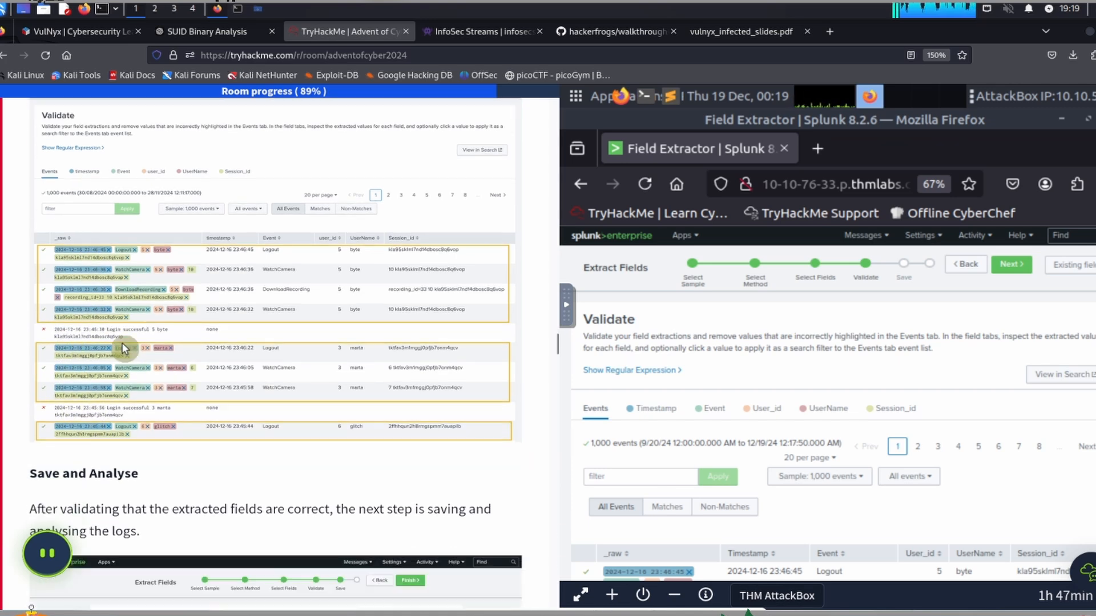
pyautogui.scroll(-4, 122, 348)
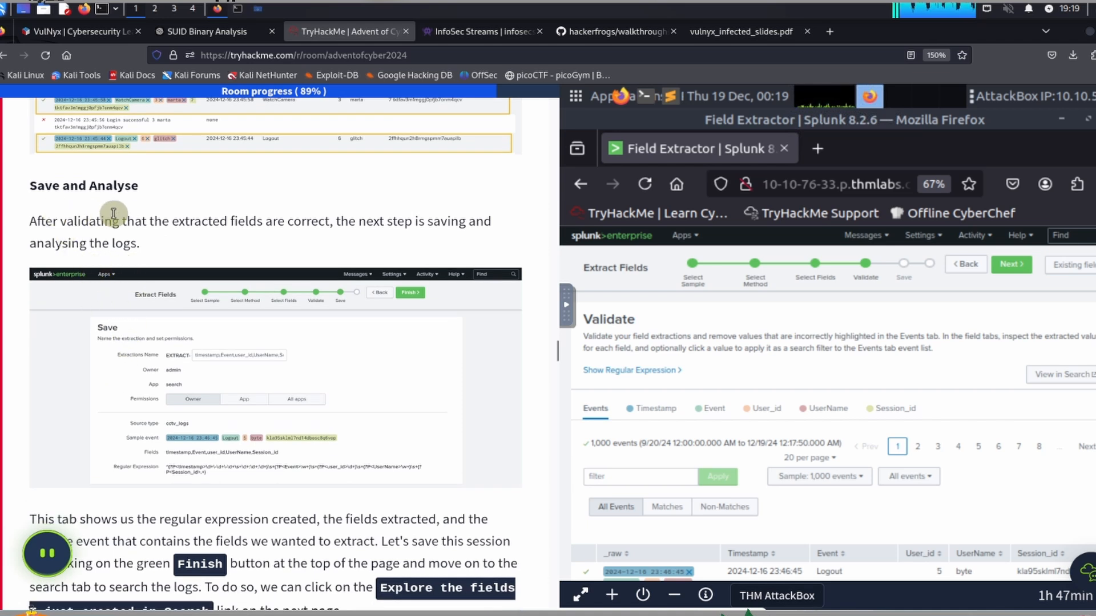
pyautogui.click(1010, 265)
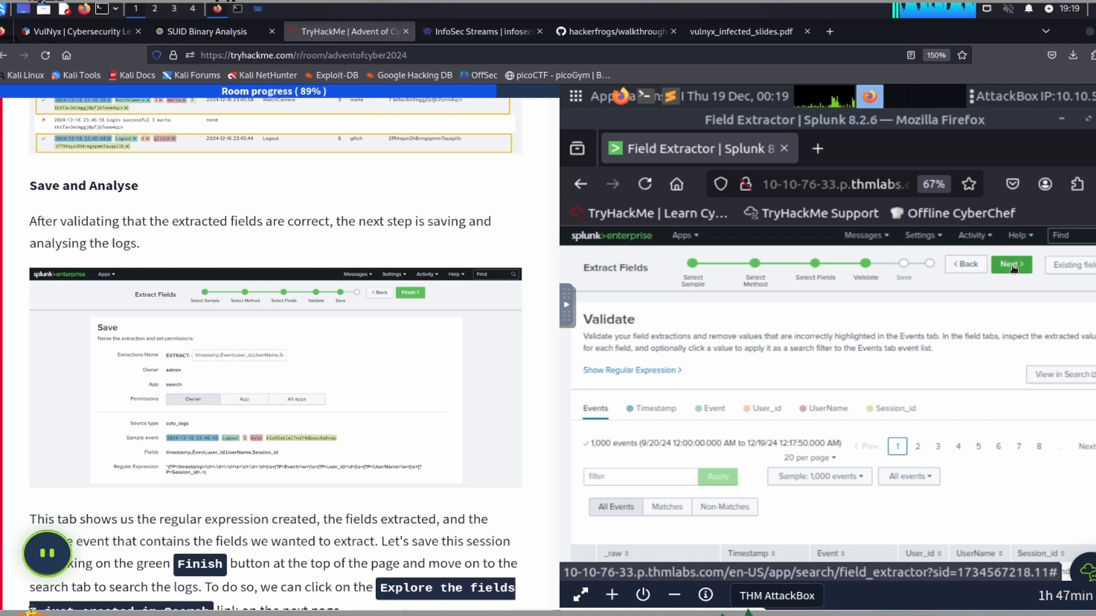
pyautogui.click(95, 337)
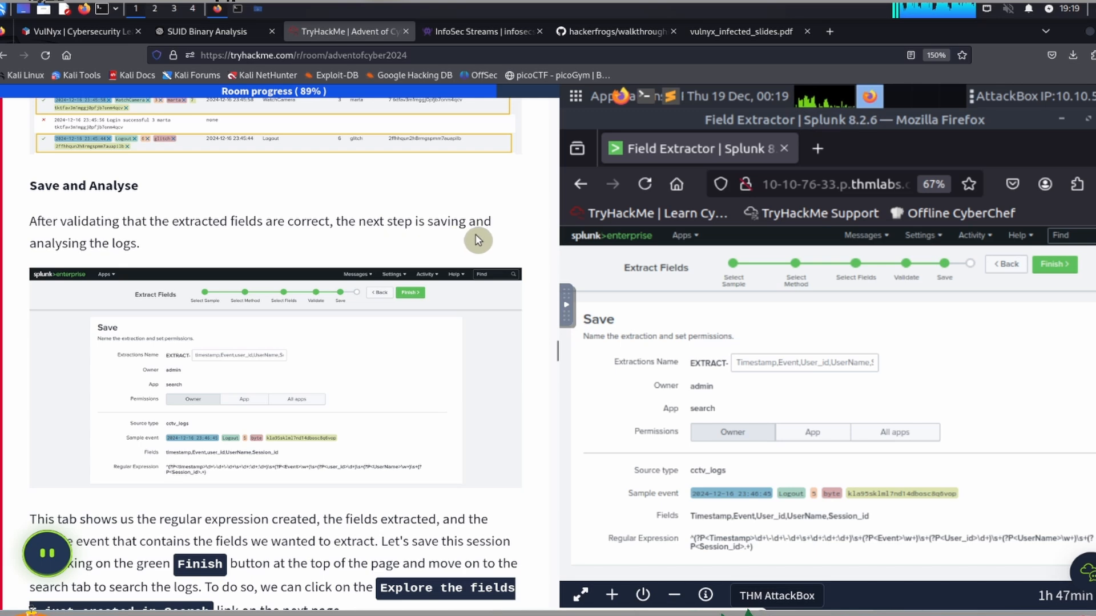
# Step: Save the extraction with its default name and Owner permissions, and explore the newly created fields in Search
pyautogui.scroll(-5, 201, 293)
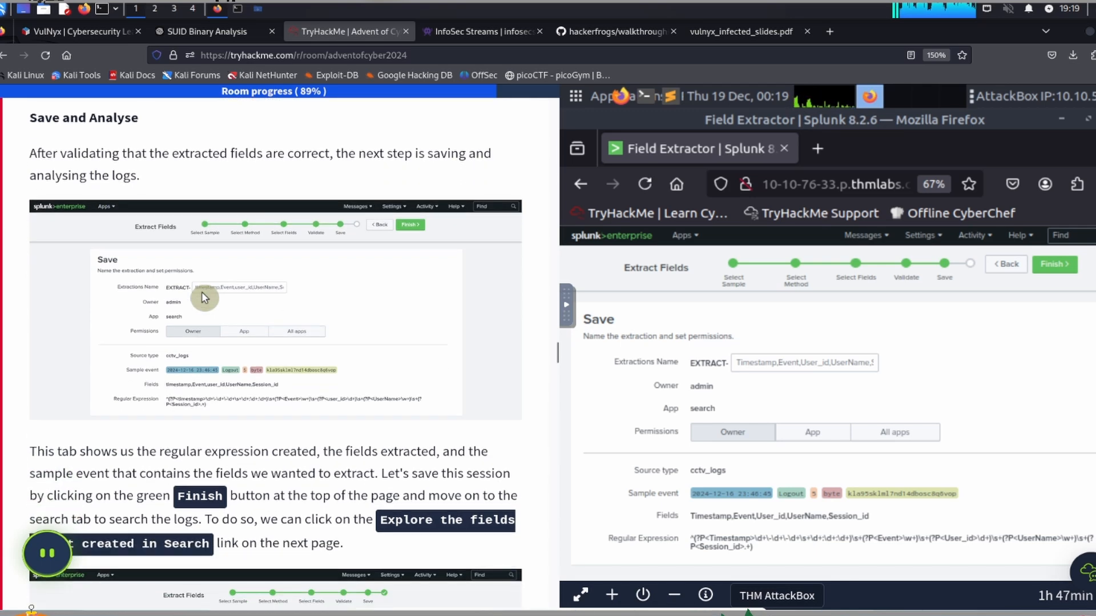
pyautogui.scroll(-5, 203, 297)
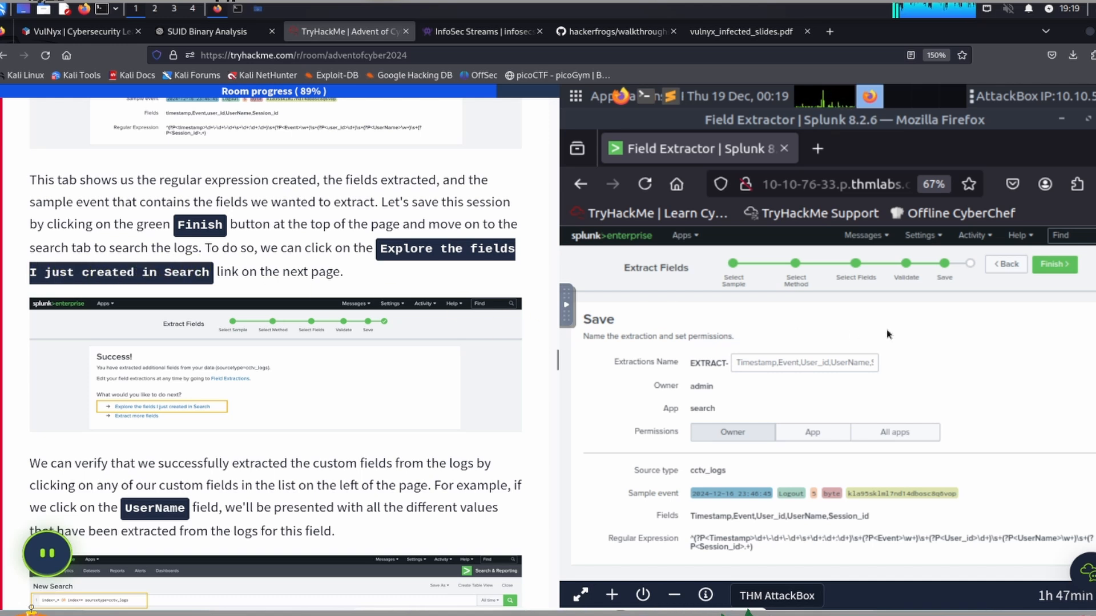
pyautogui.click(1056, 265)
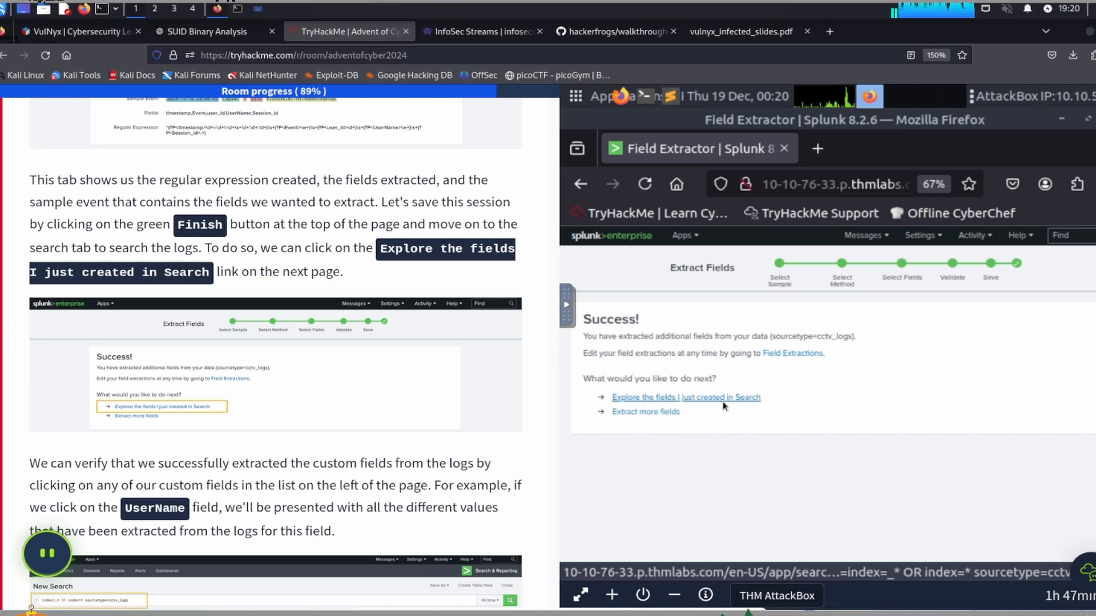
pyautogui.click(679, 407)
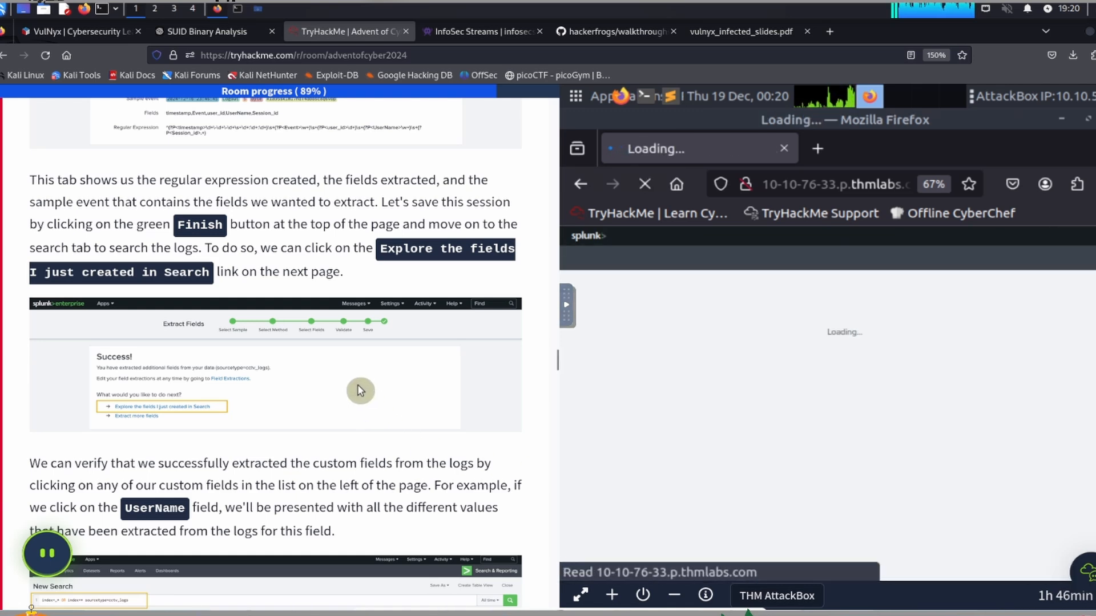
# Step: Read how the task verifies the custom fields and set the cctv_logs search's time range to All time
pyautogui.scroll(-3, 357, 392)
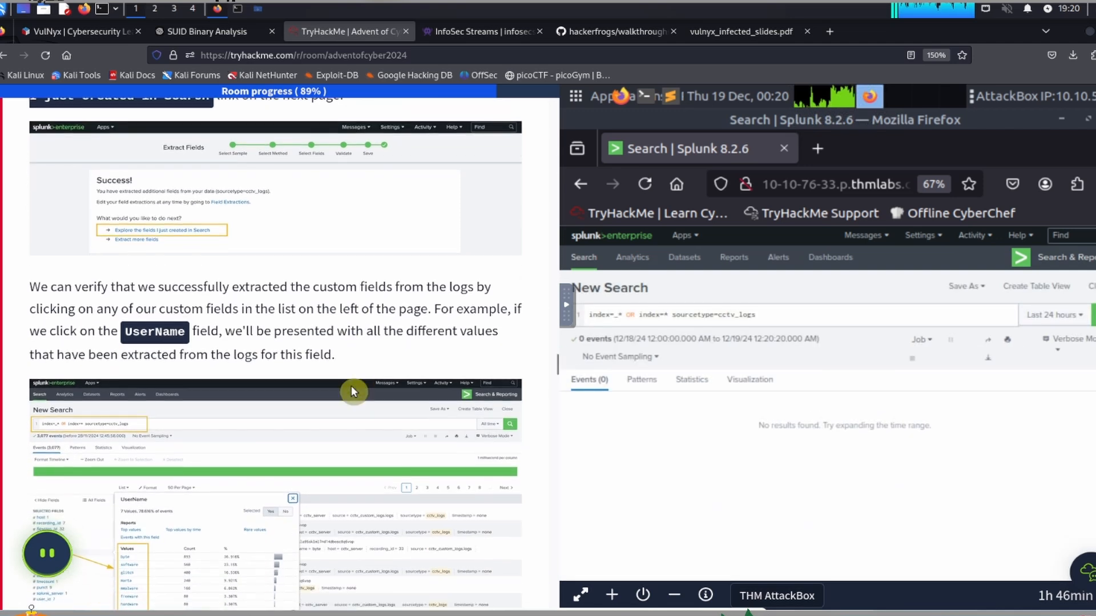
pyautogui.scroll(-2, 351, 391)
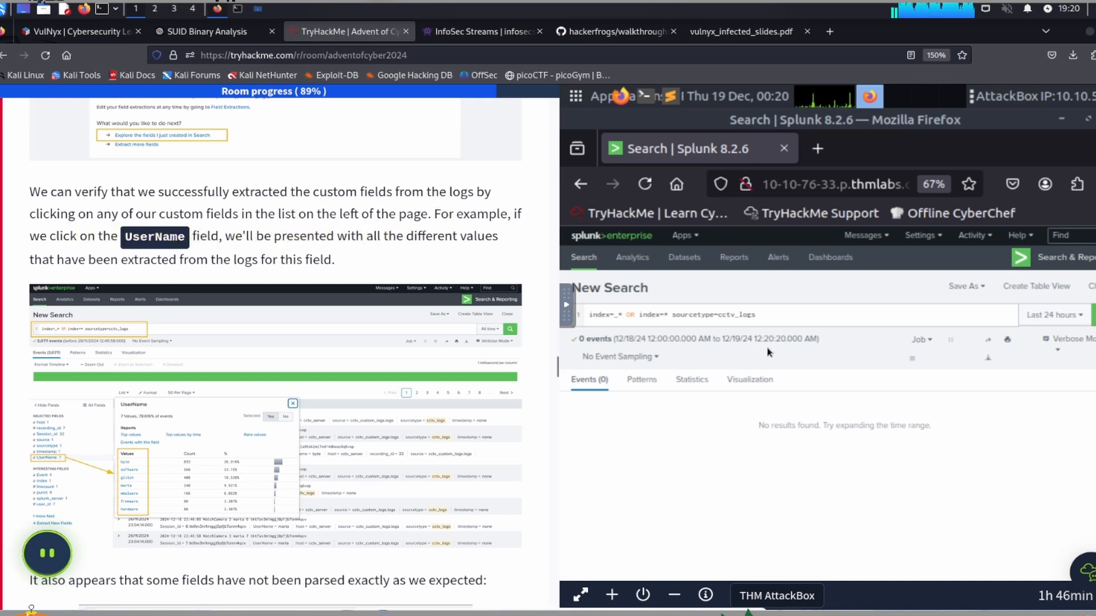
pyautogui.scroll(-1, 675, 422)
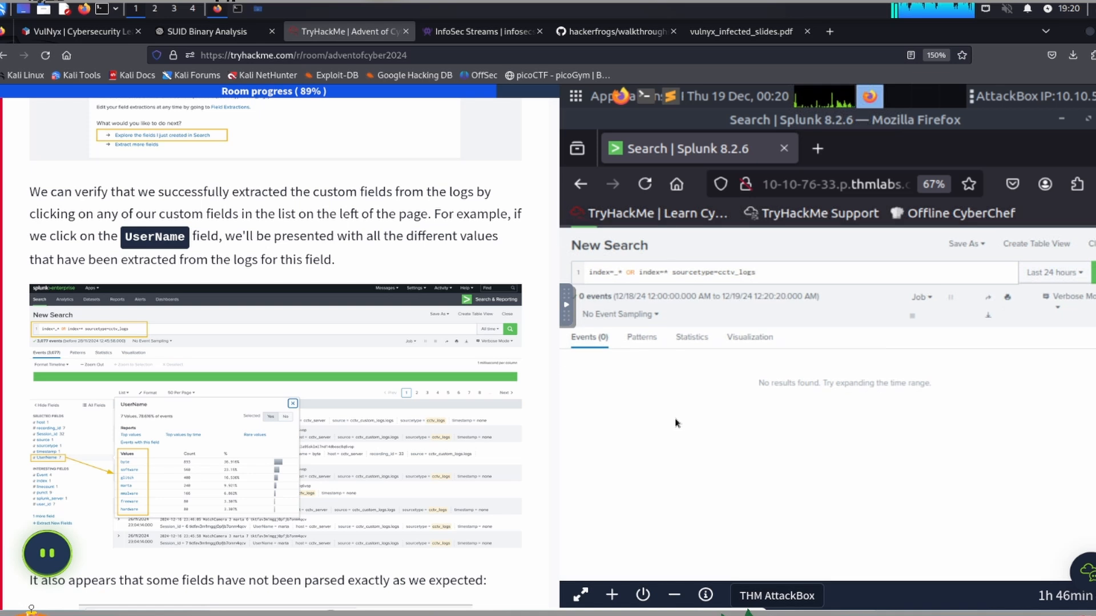
pyautogui.scroll(1, 674, 416)
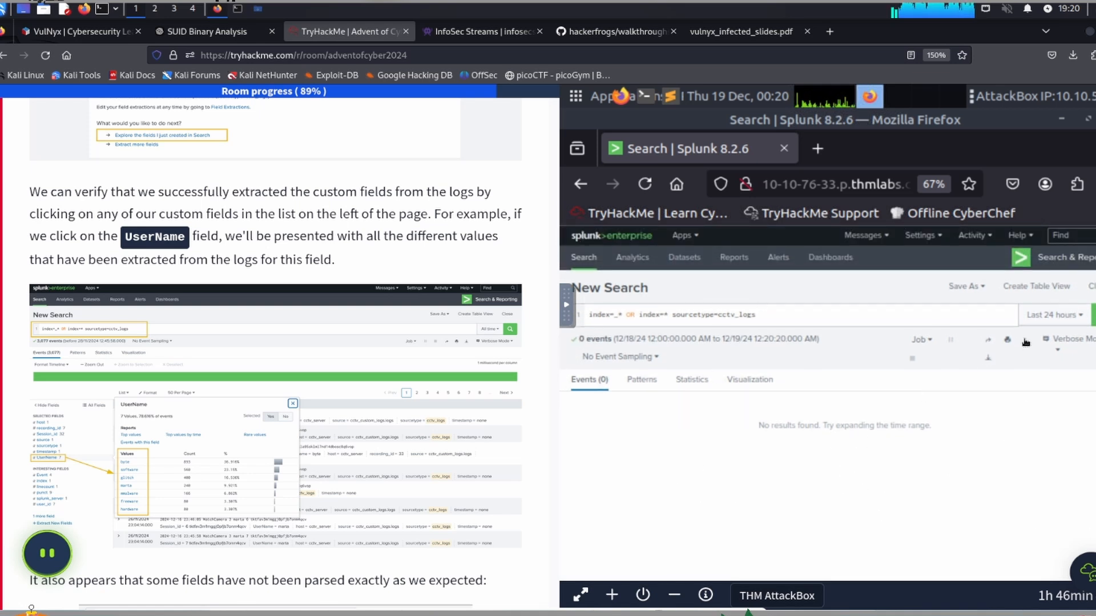
pyautogui.click(1052, 313)
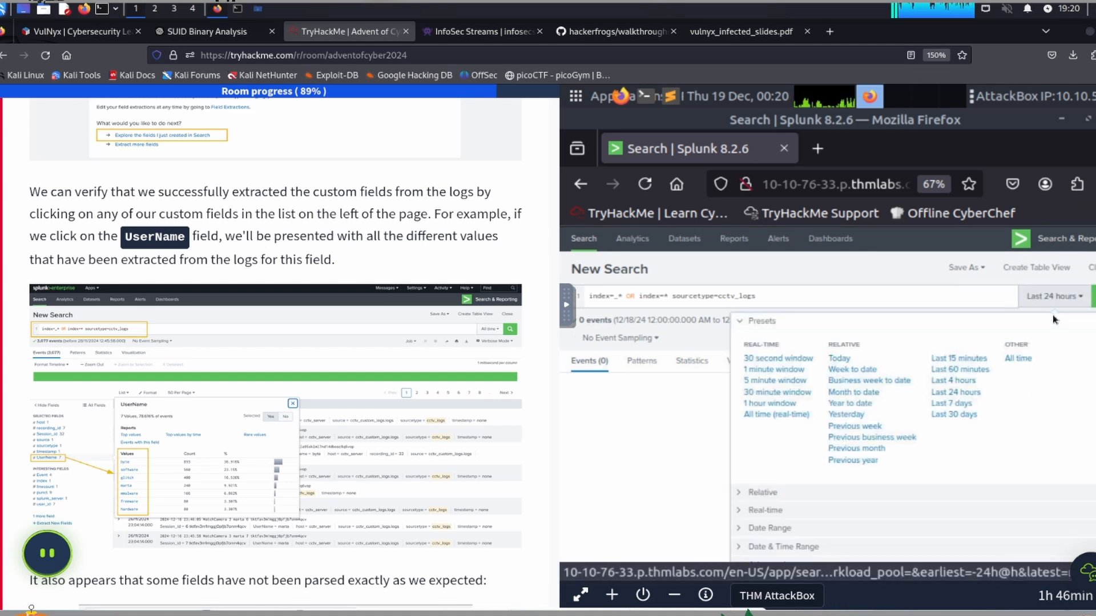
pyautogui.click(1019, 359)
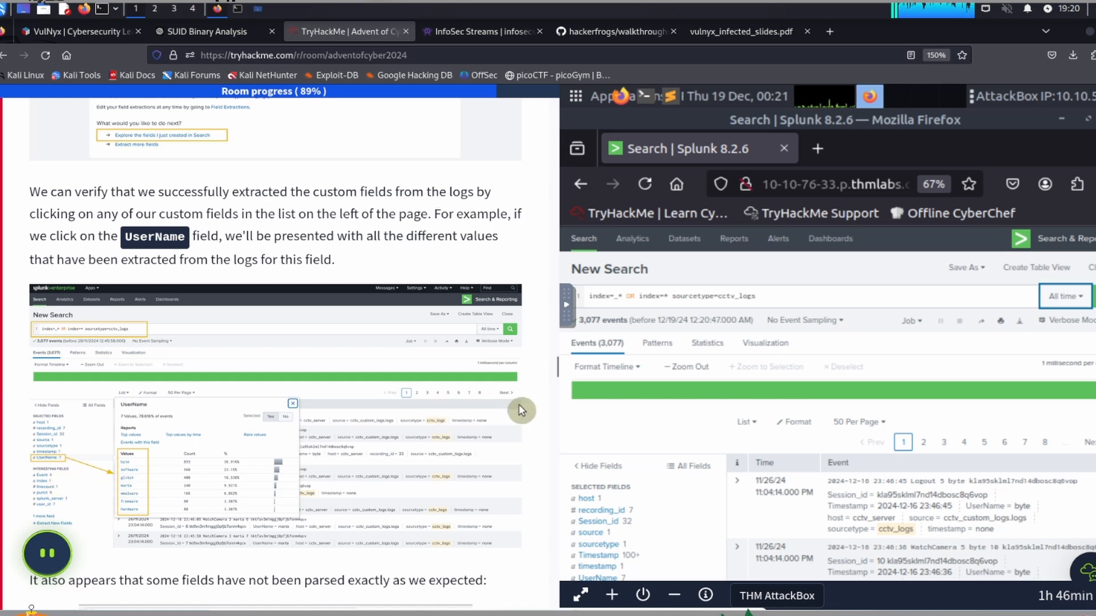
# Step: Display the values extracted for the UserName field in the cctv_logs search results
pyautogui.scroll(-4, 693, 360)
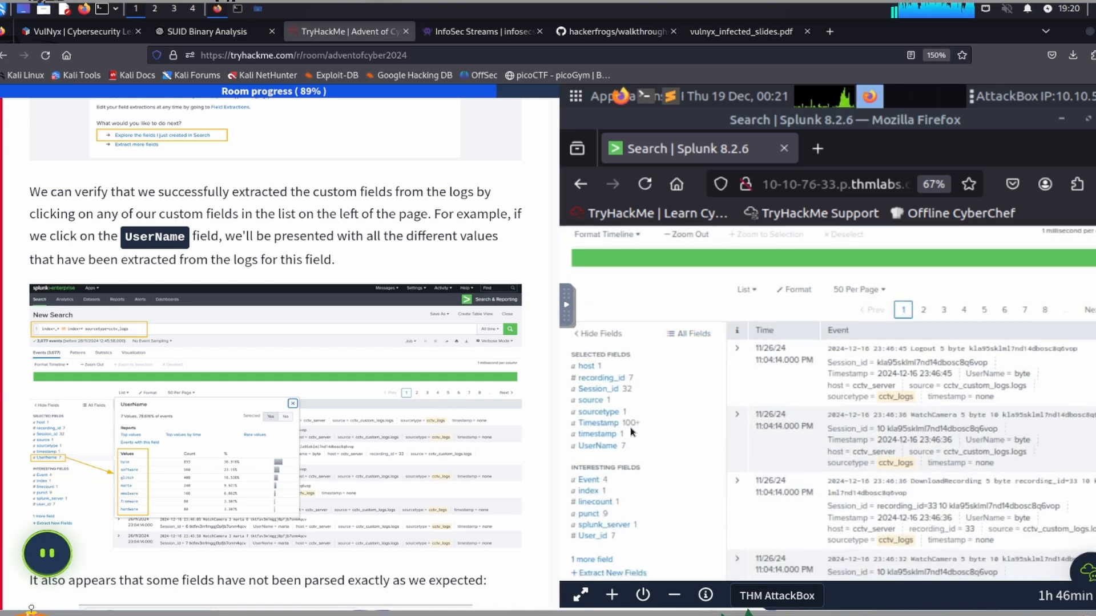
pyautogui.click(599, 450)
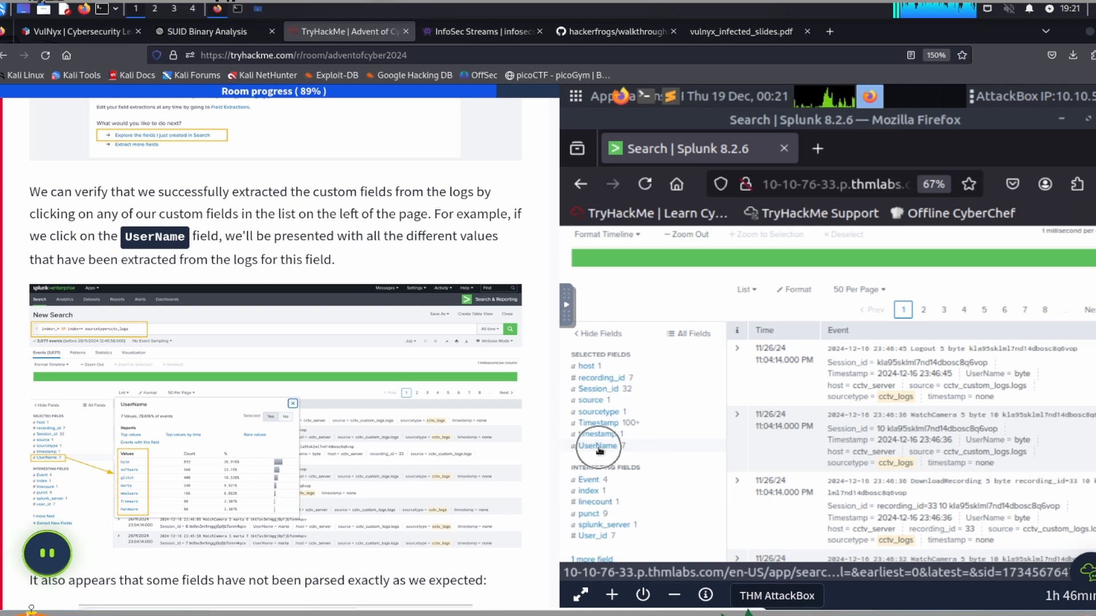
pyautogui.click(598, 450)
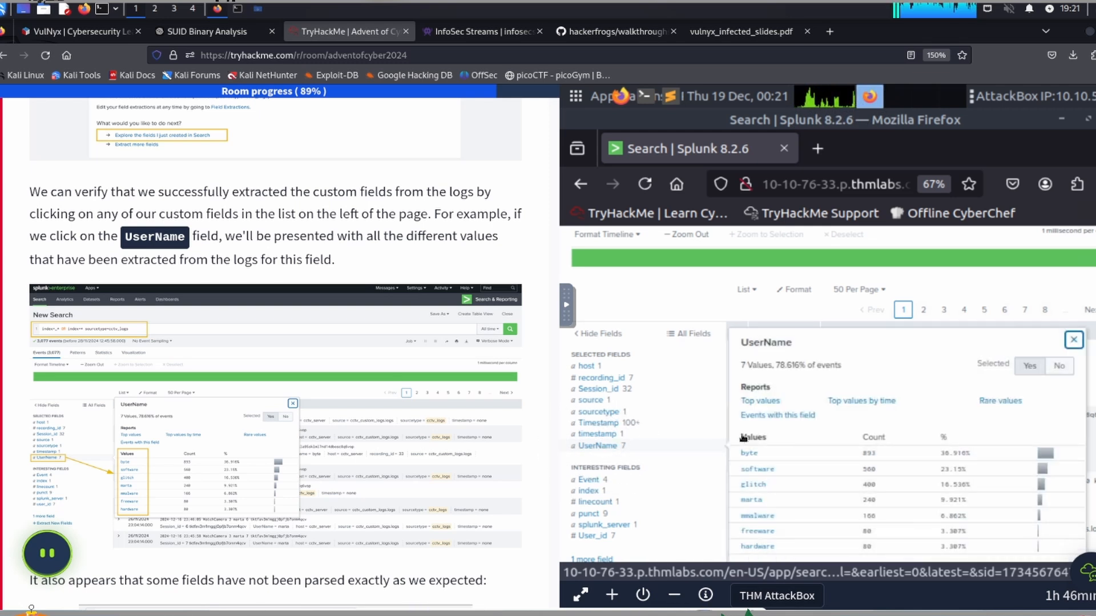
pyautogui.scroll(-2, 730, 484)
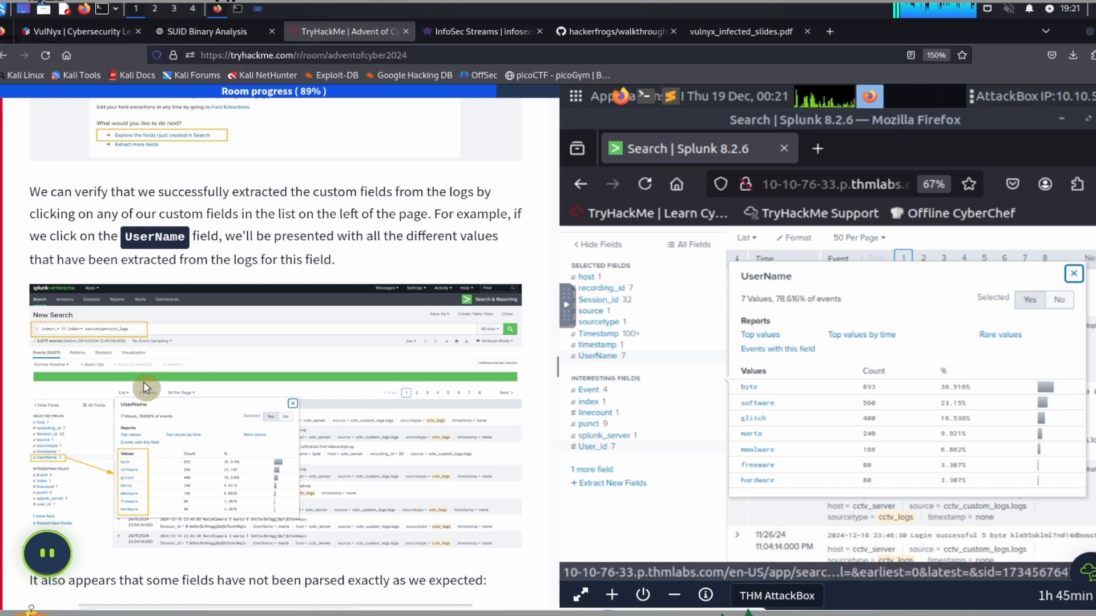
# Step: Read the task's notes on incorrectly parsed fields, the unmatched sample logs and removing the fields extraction
pyautogui.scroll(-3, 145, 365)
pyautogui.scroll(-4, 147, 365)
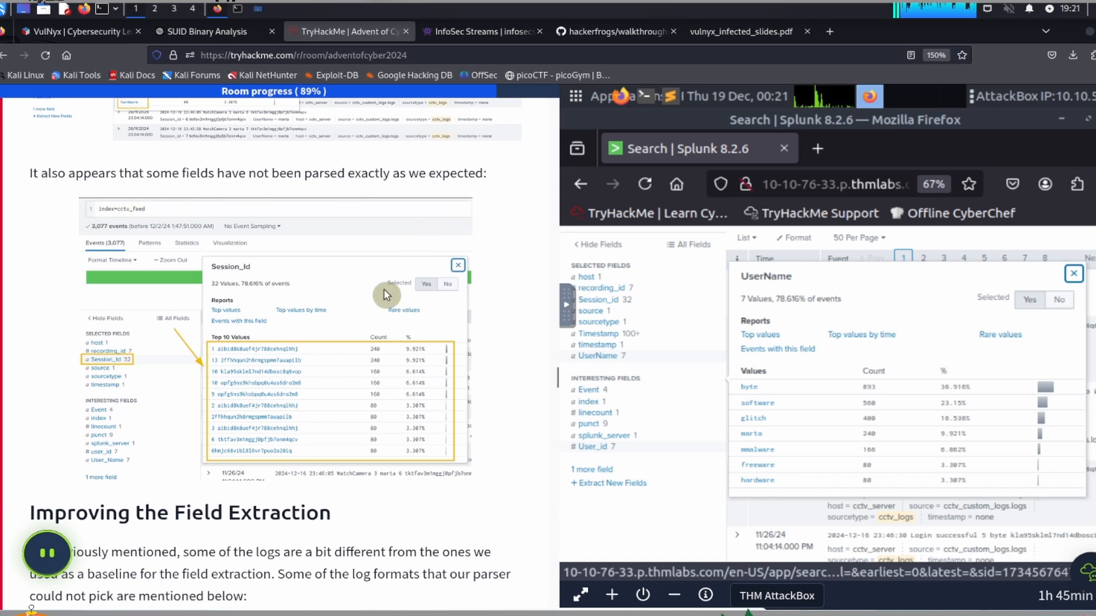
pyautogui.scroll(-5, 386, 297)
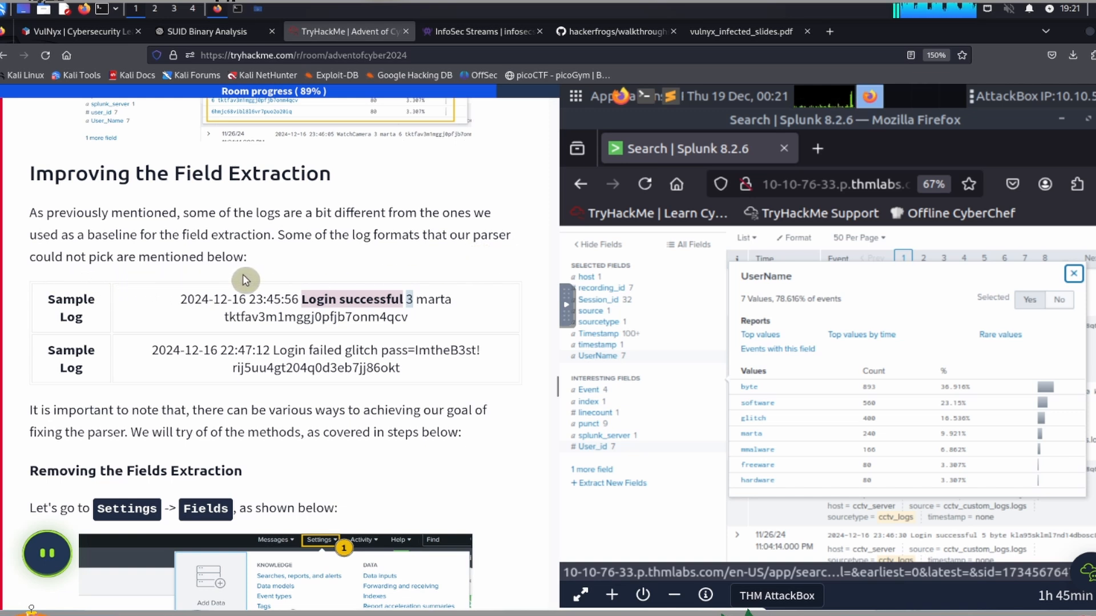
pyautogui.scroll(-1, 248, 279)
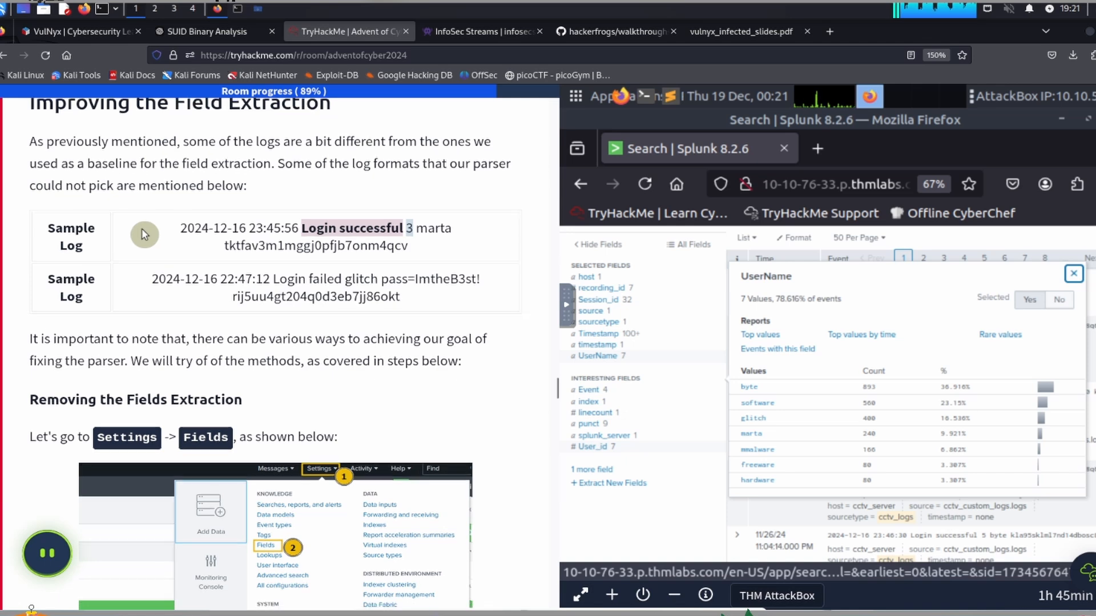
pyautogui.scroll(-2, 117, 262)
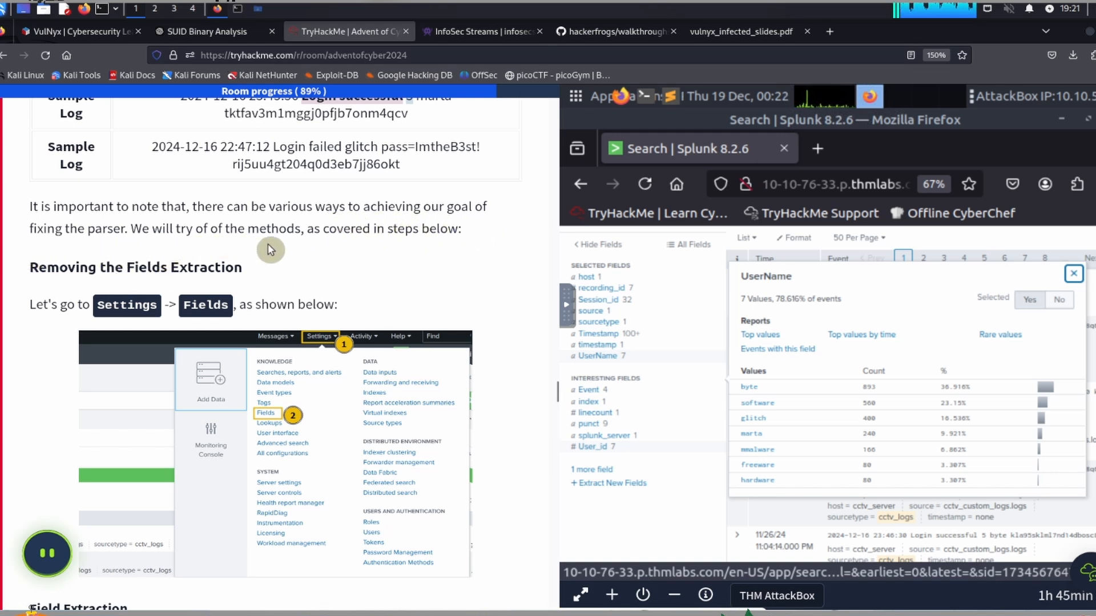
pyautogui.scroll(-1, 399, 261)
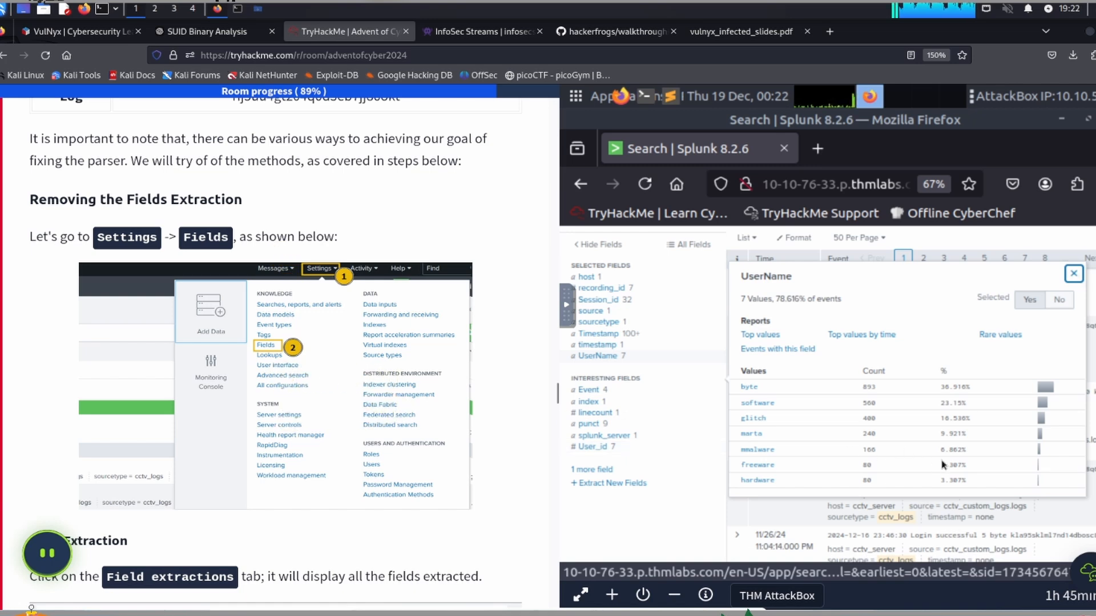
# Step: Open Splunk's Fields settings and display the list of all field extractions
pyautogui.scroll(4, 959, 476)
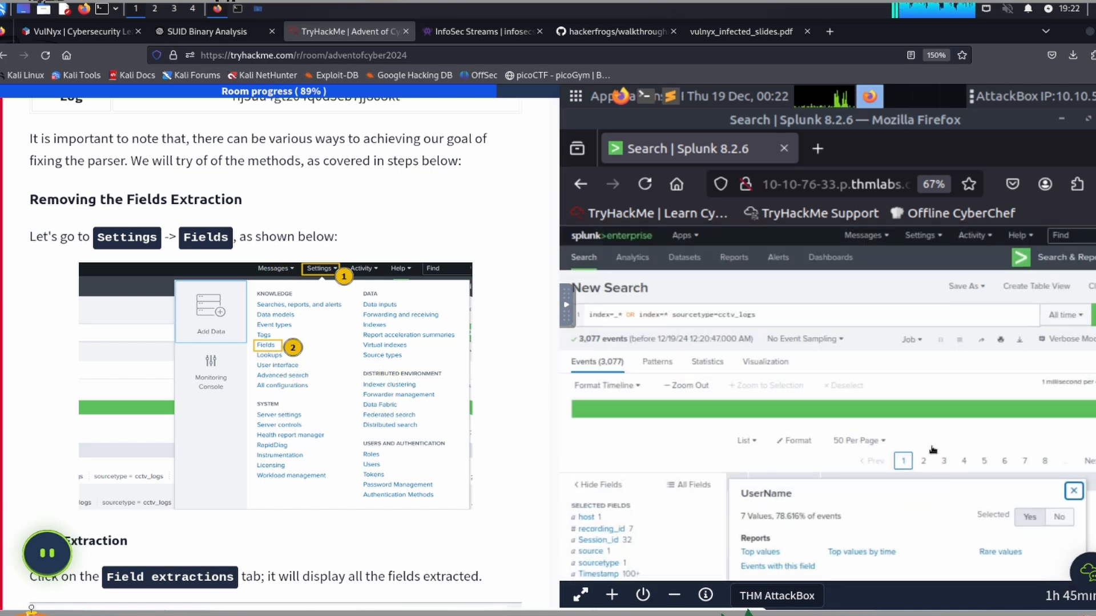
pyautogui.click(919, 239)
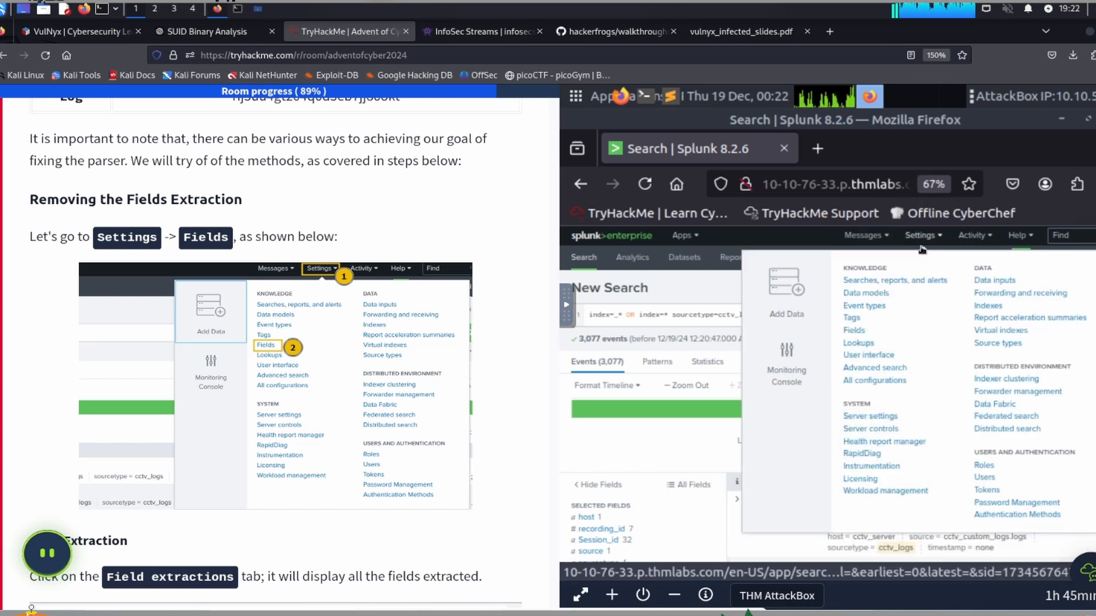
pyautogui.click(855, 331)
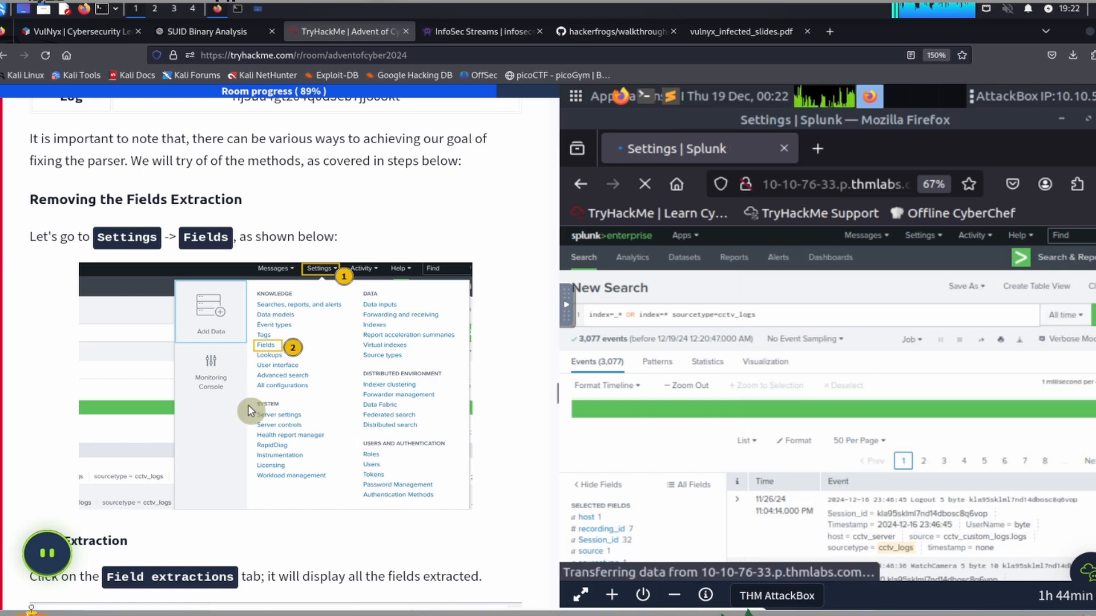
pyautogui.scroll(-2, 227, 398)
pyautogui.scroll(-5, 227, 397)
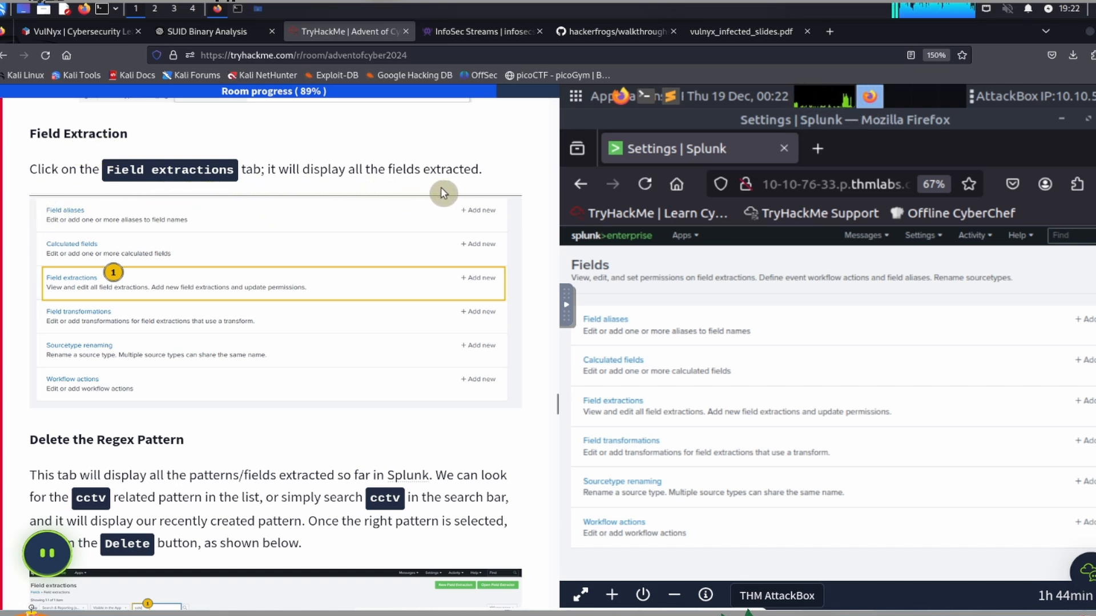
pyautogui.click(617, 404)
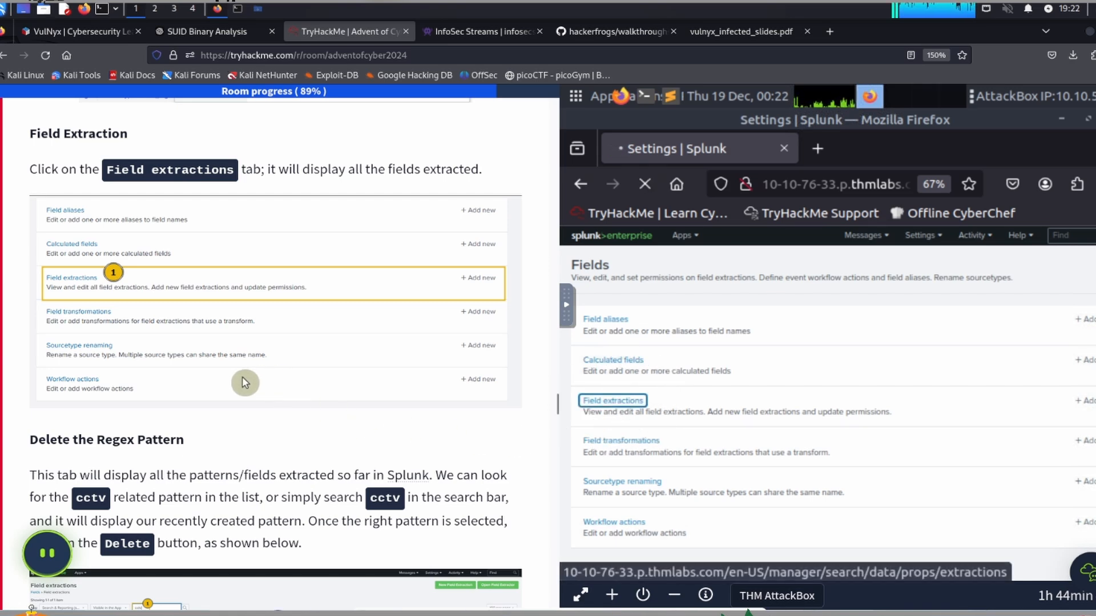
# Step: Read the task's Delete the Regex Pattern section and filter the field extractions by "cctv"
pyautogui.scroll(-5, 242, 382)
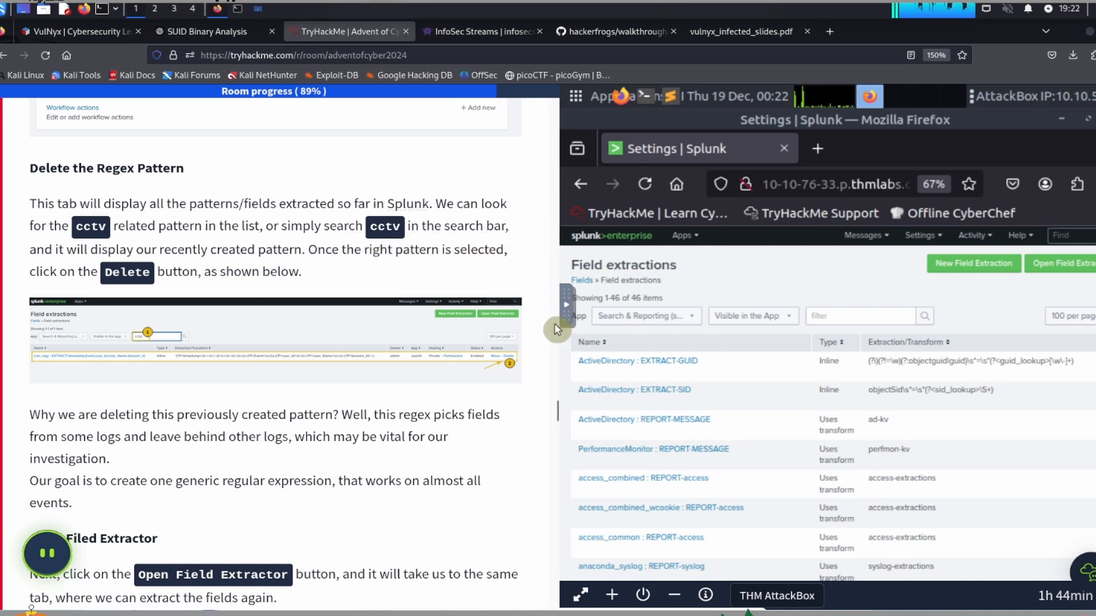
pyautogui.click(839, 314)
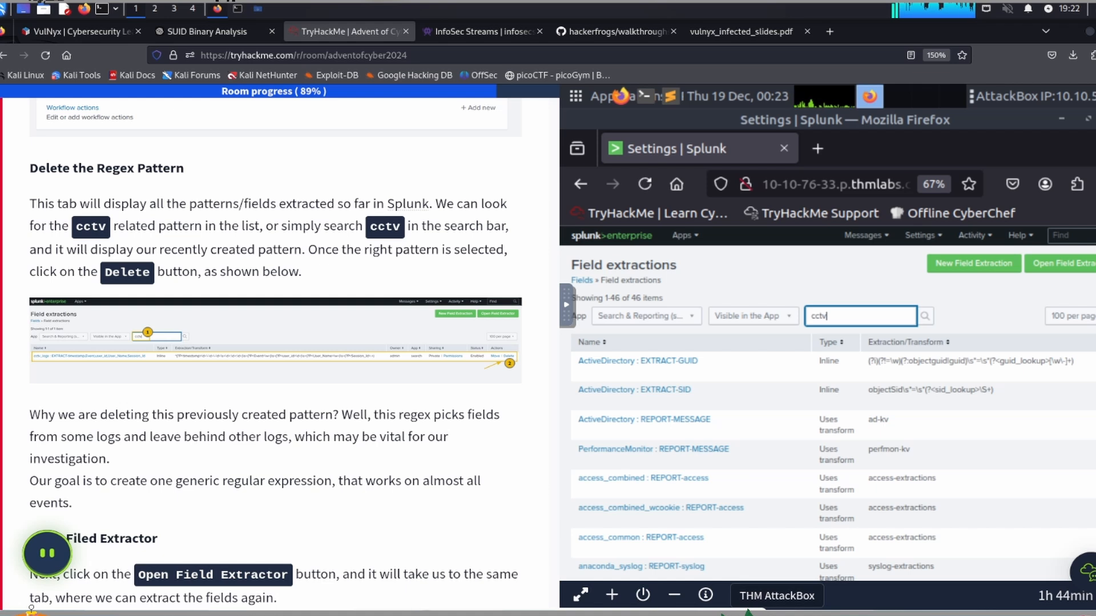
pyautogui.press('Return')
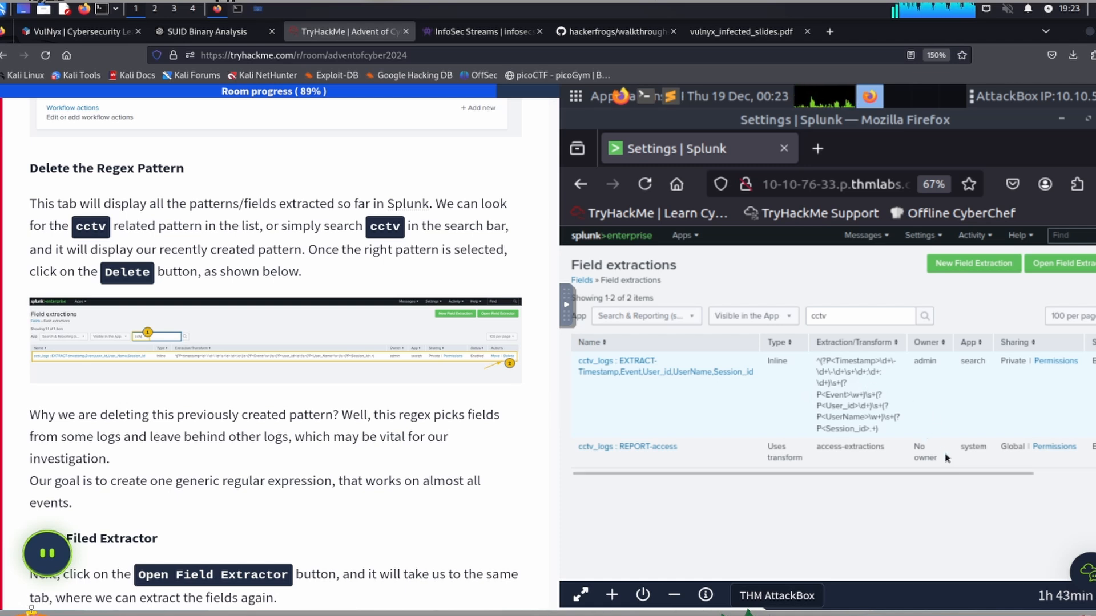
# Step: Delete the cctv_logs extraction for Timestamp, Event, User_id, UserName and Session_id, and confirm the deletion
pyautogui.moveTo(976, 474); pyautogui.dragTo(1095, 469)
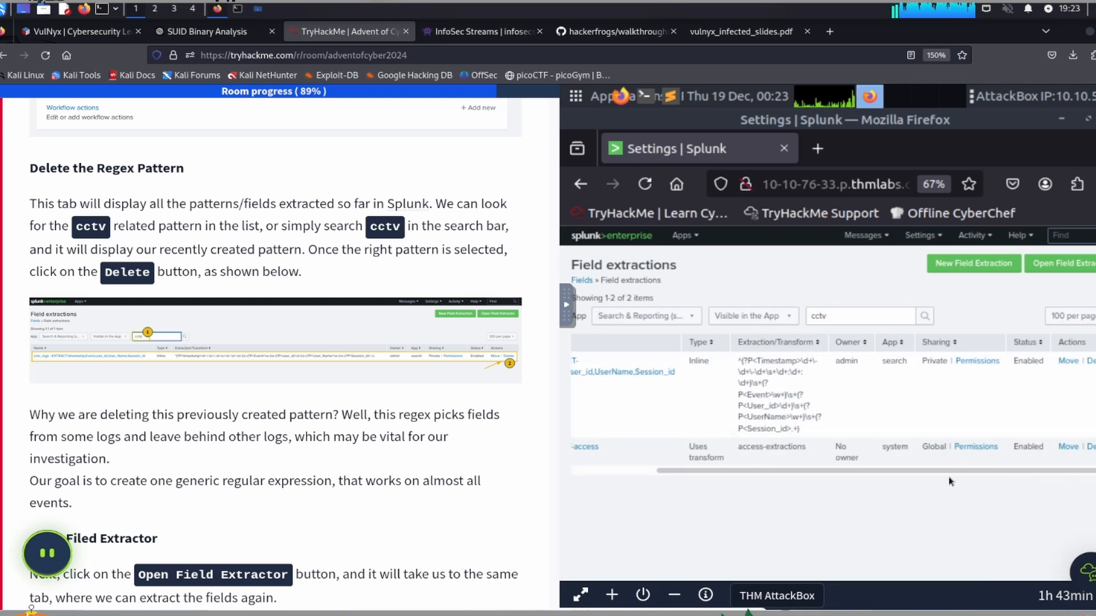
pyautogui.moveTo(950, 472); pyautogui.dragTo(1089, 471)
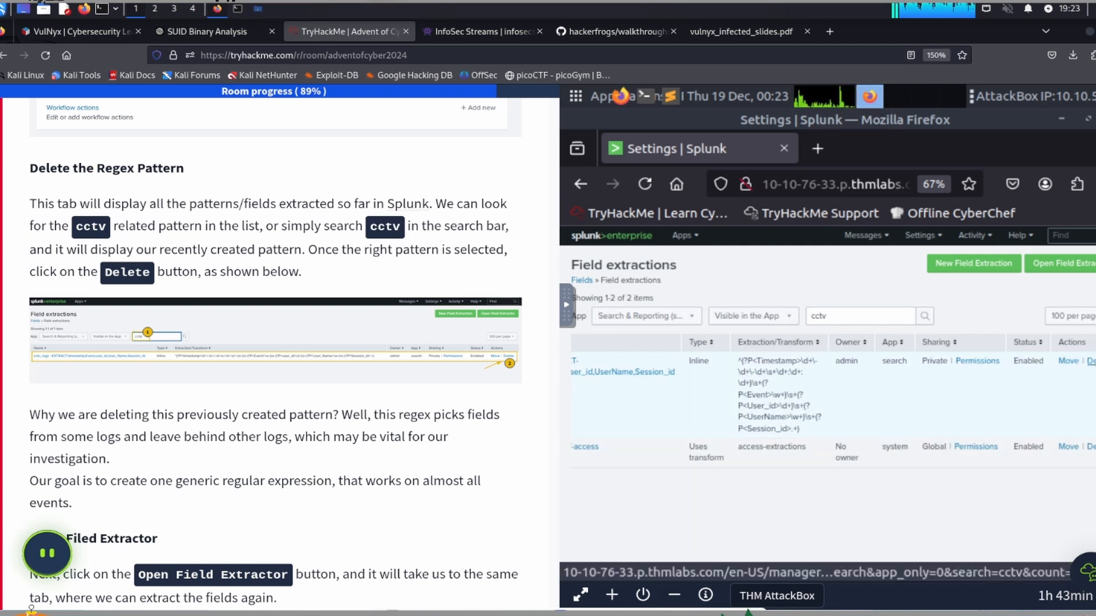
pyautogui.click(1090, 360)
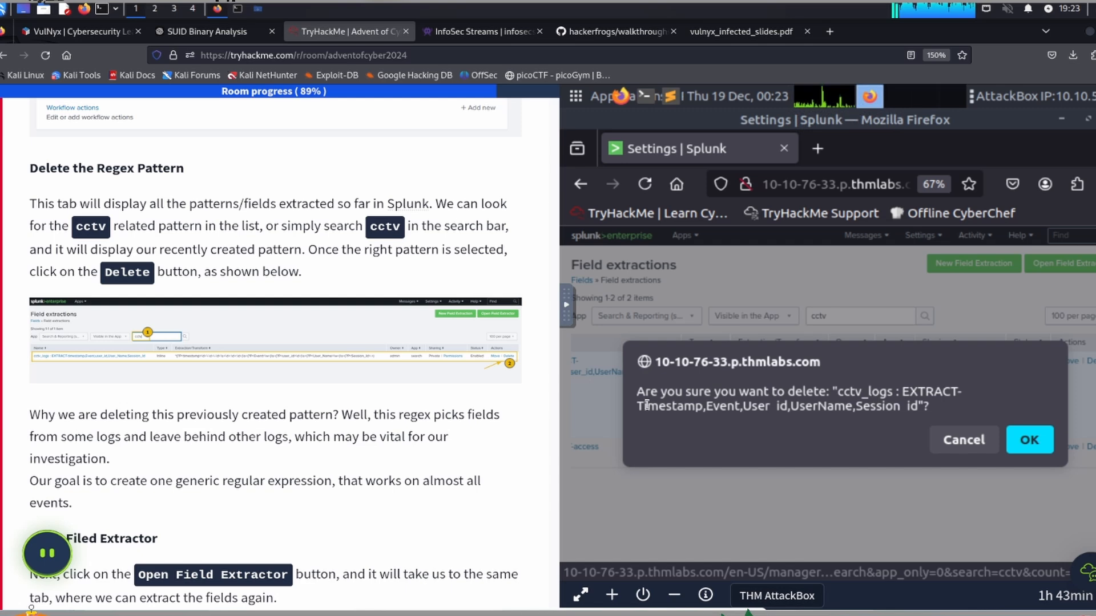
pyautogui.click(1029, 440)
# Step: Read why the task deletes the old pattern and open the Field Extractor from the field extractions page
pyautogui.scroll(-1, 140, 350)
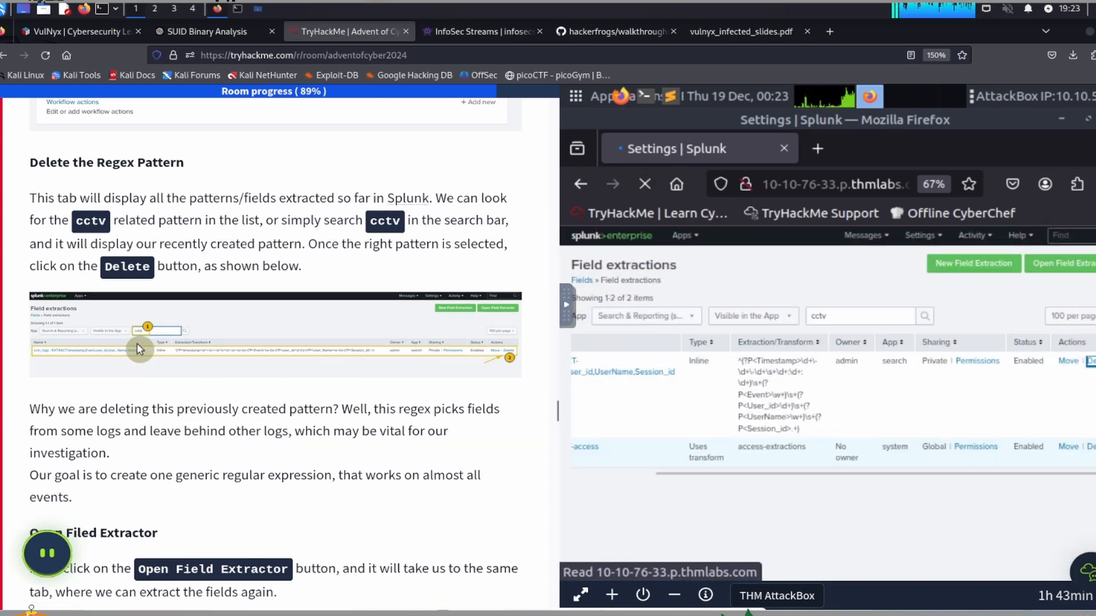
pyautogui.scroll(-5, 139, 350)
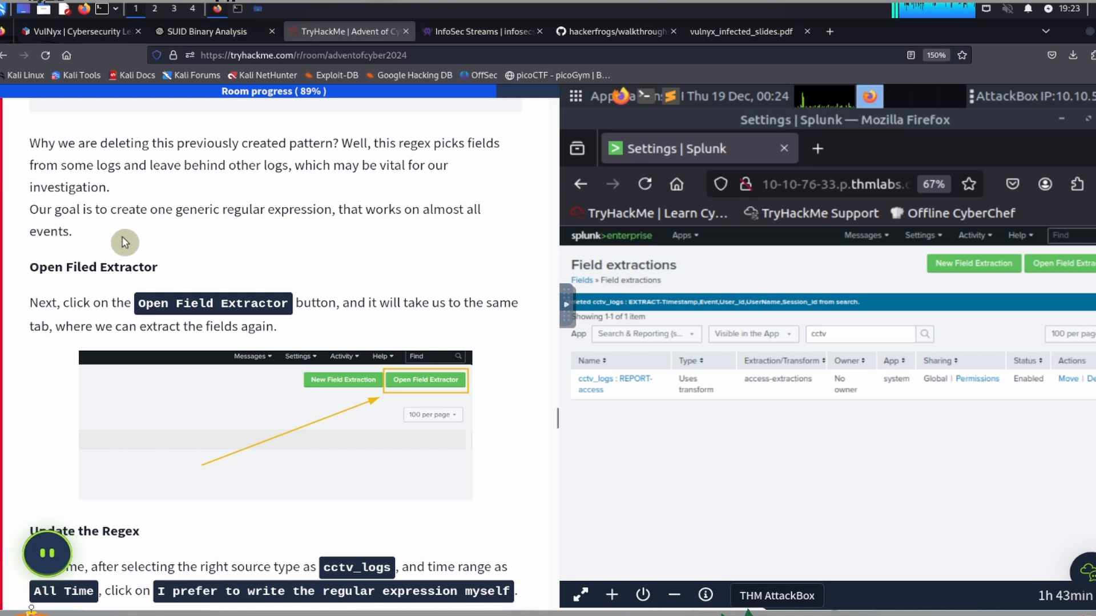
pyautogui.scroll(-1, 140, 234)
pyautogui.scroll(-2, 139, 234)
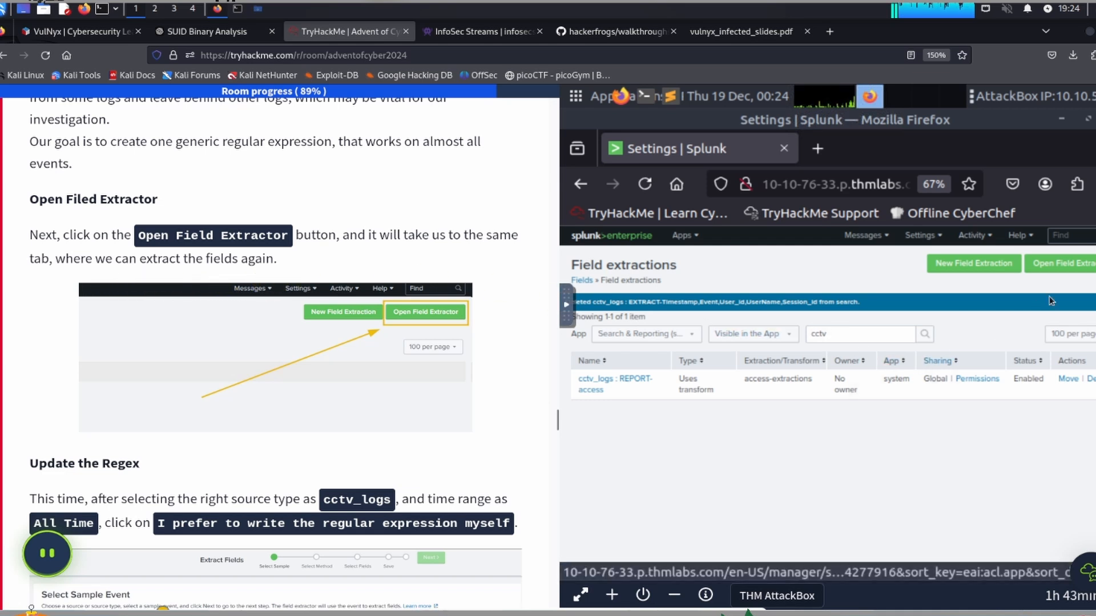
pyautogui.click(1065, 266)
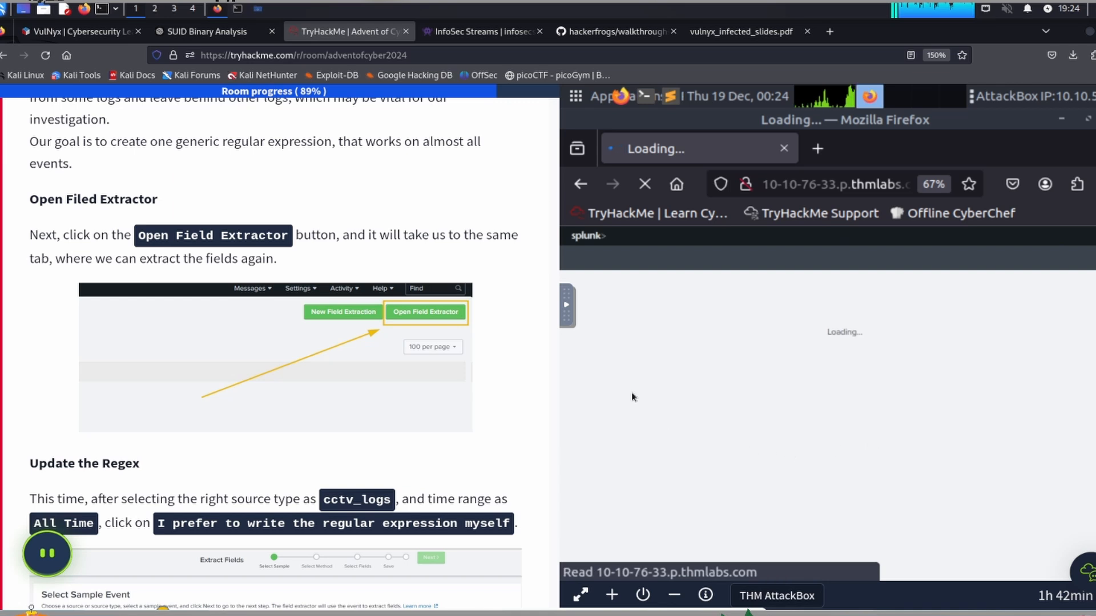
# Step: Read the task's Update the Regex section and set the sample event's source type to the custom cctv_logs type
pyautogui.scroll(-5, 215, 351)
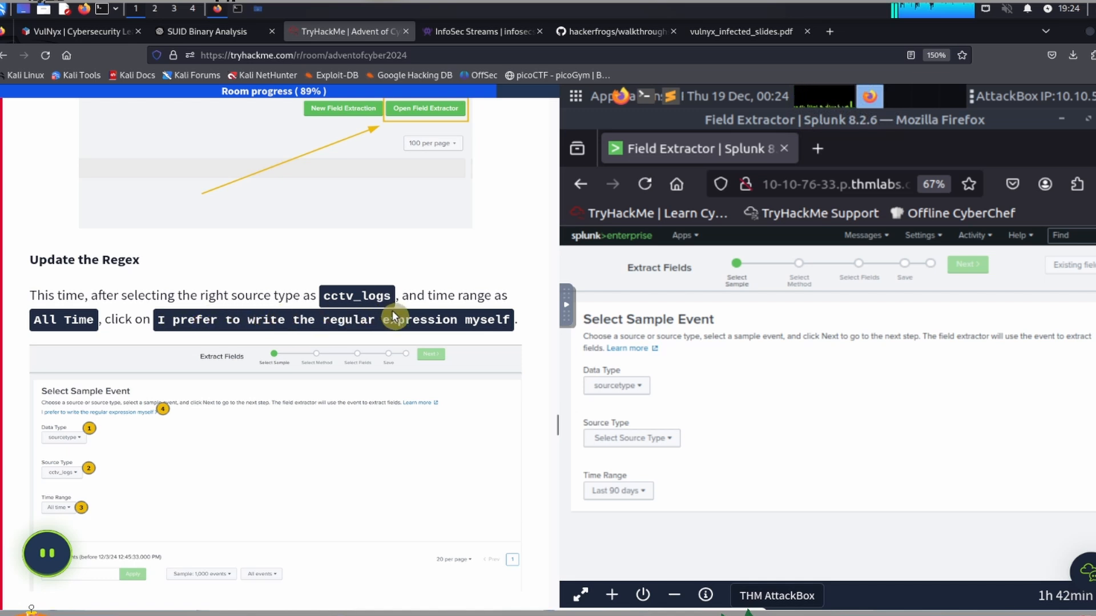
pyautogui.click(618, 440)
pyautogui.scroll(-2, 623, 503)
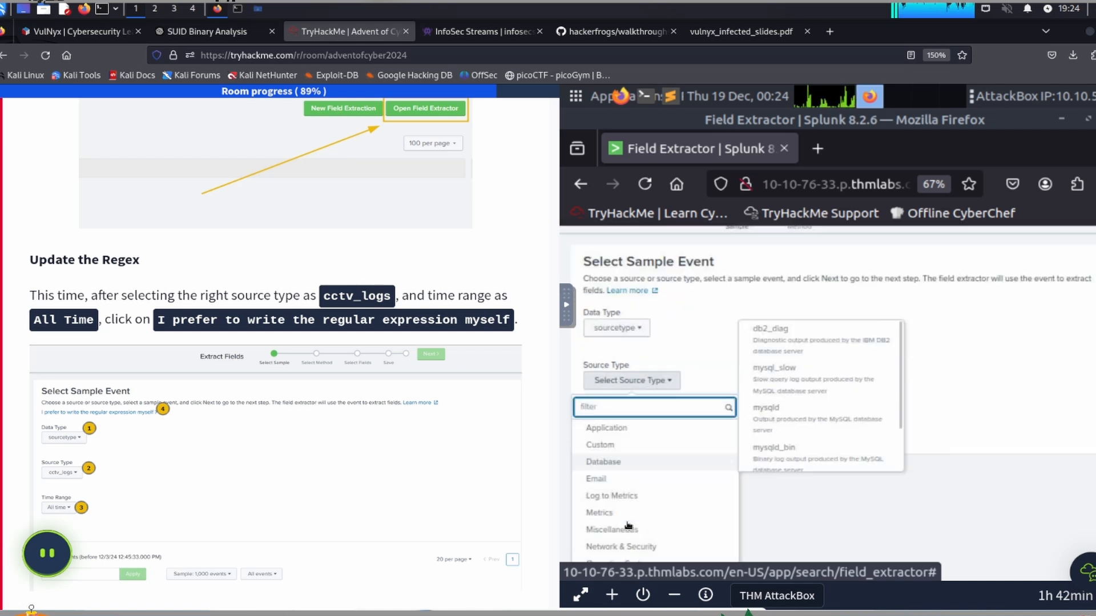
pyautogui.moveTo(629, 514)
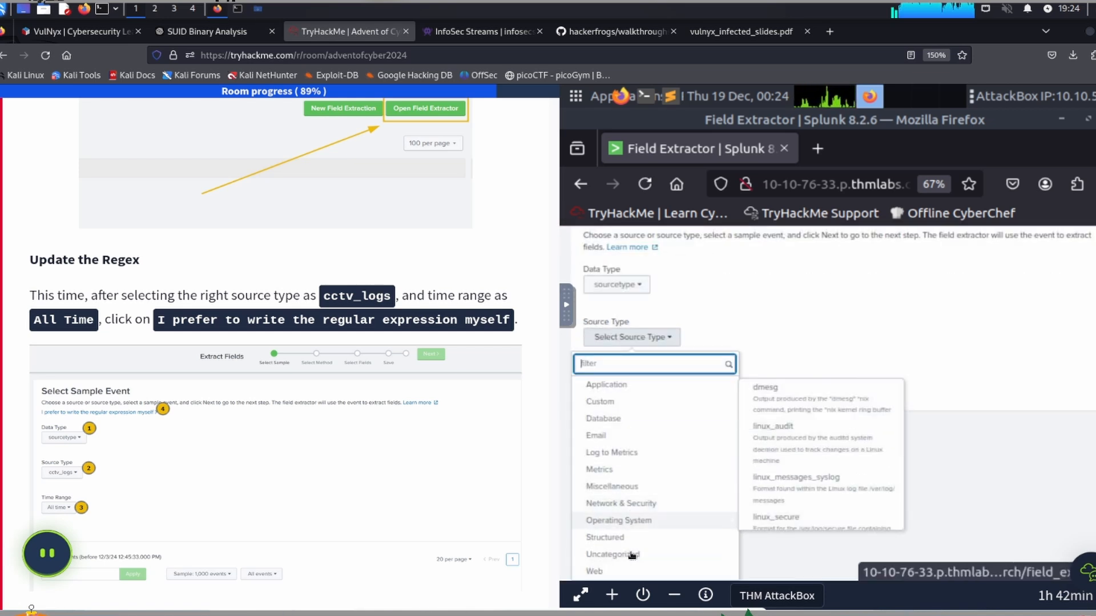
pyautogui.moveTo(626, 393)
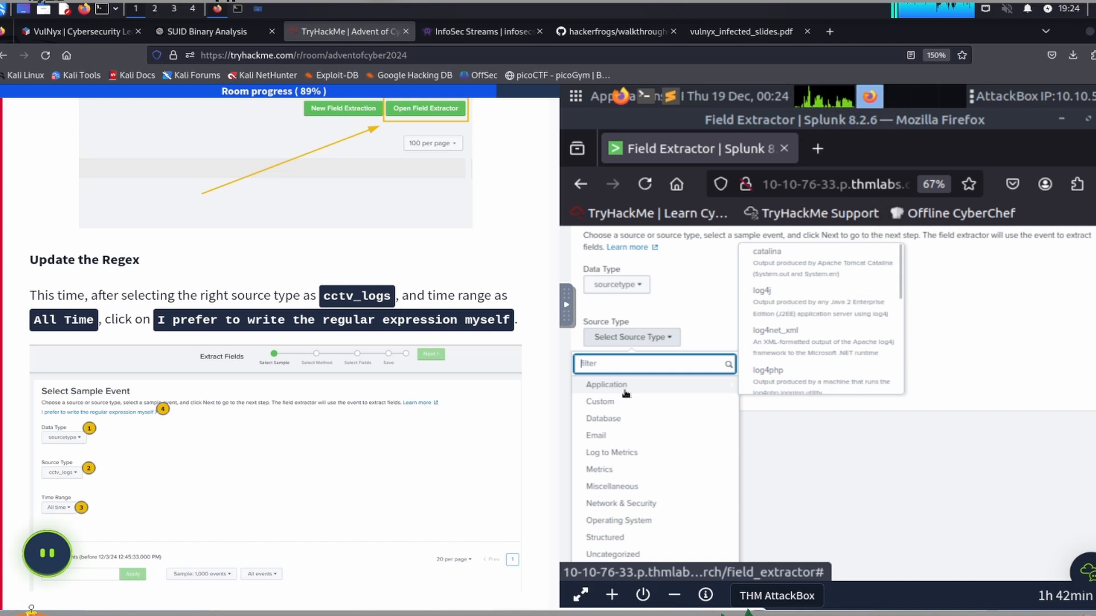
pyautogui.moveTo(624, 416)
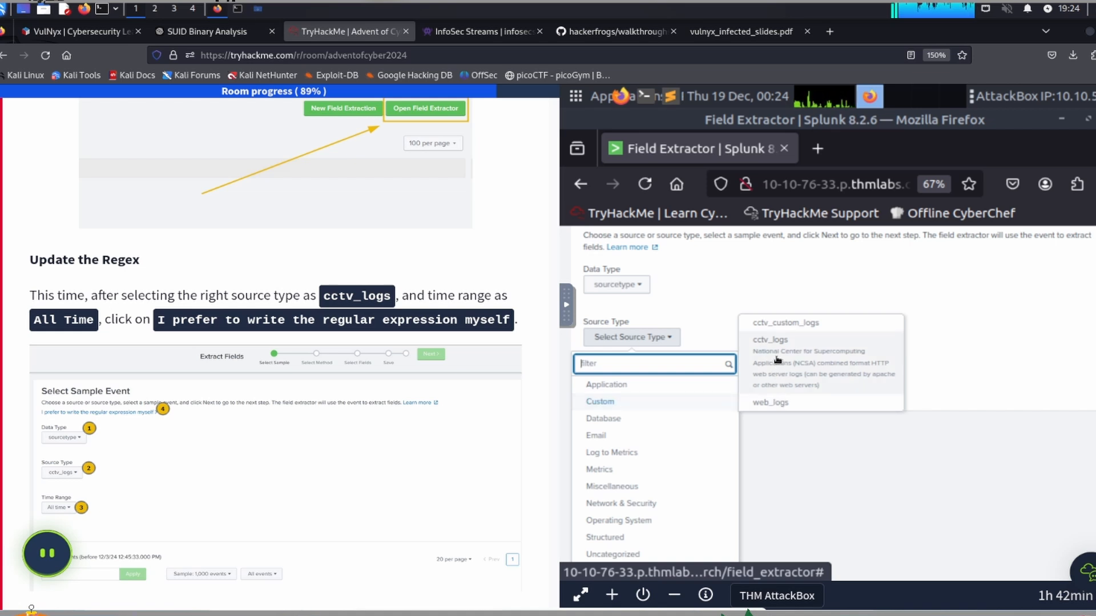
pyautogui.scroll(3, 777, 360)
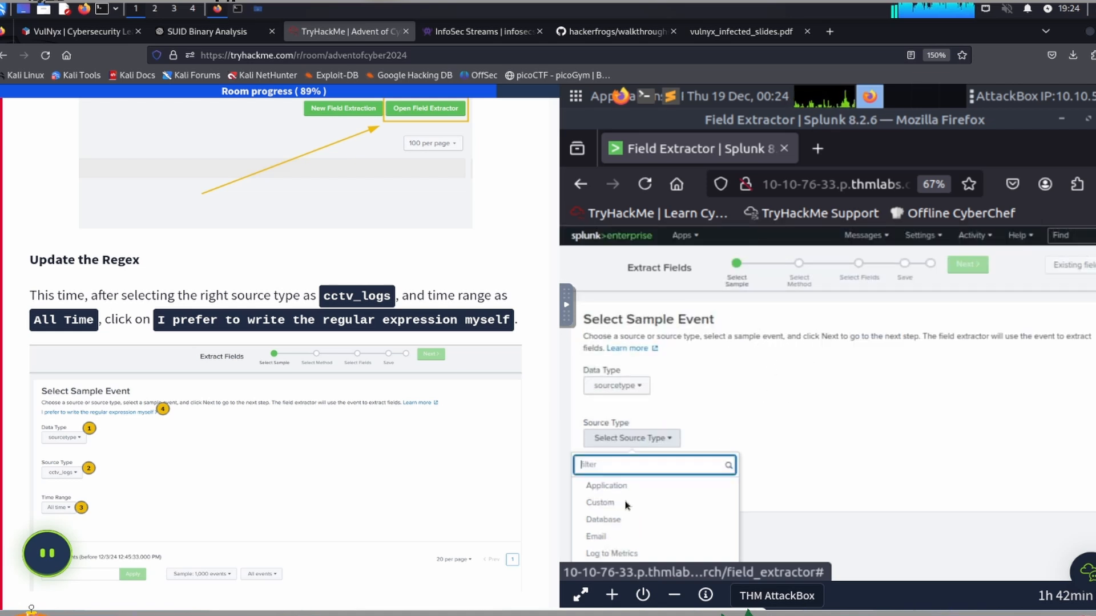
pyautogui.scroll(-2, 629, 503)
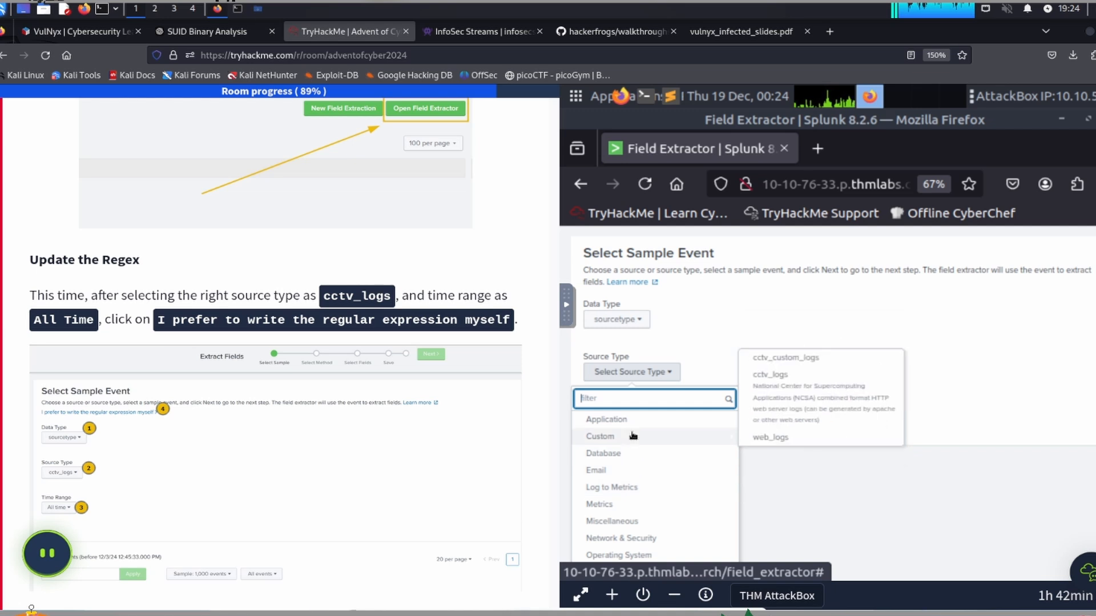
pyautogui.click(779, 400)
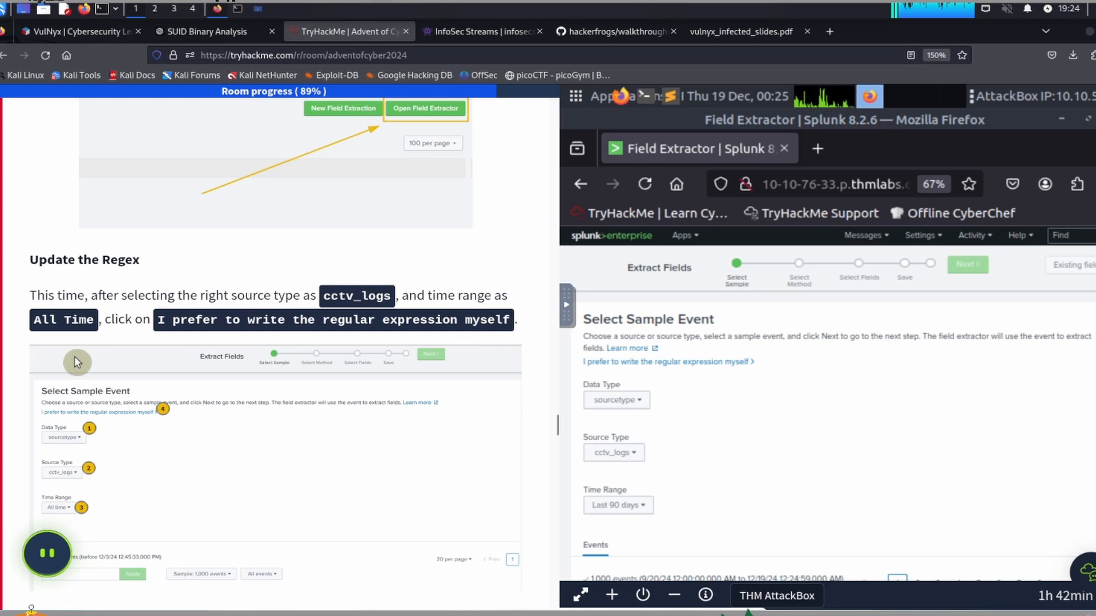
# Step: Set the sample event's time range to the All time preset
pyautogui.scroll(-2, 777, 395)
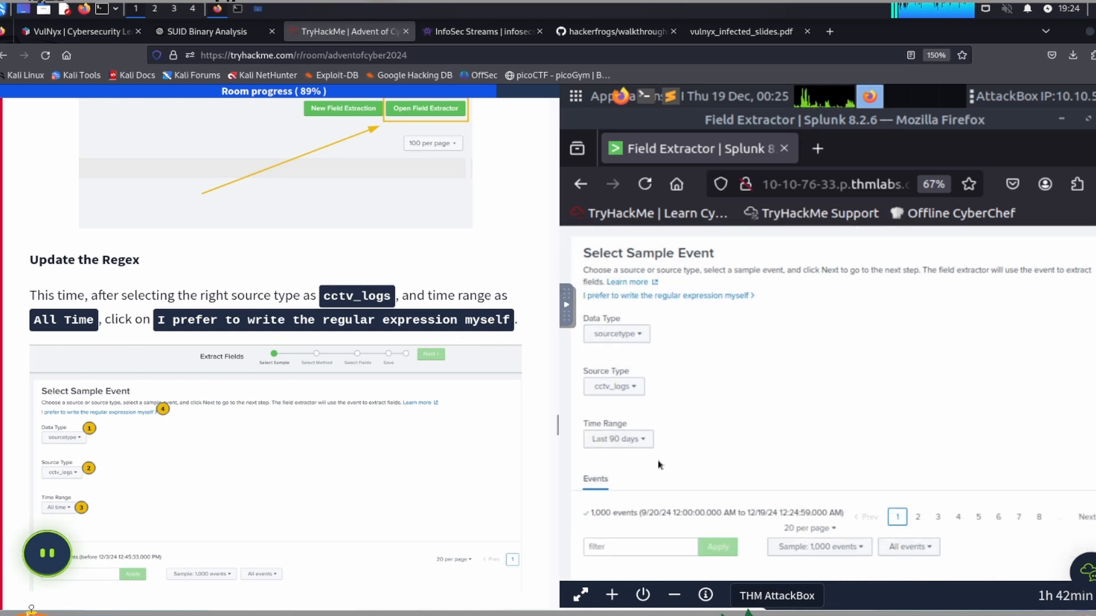
pyautogui.click(626, 440)
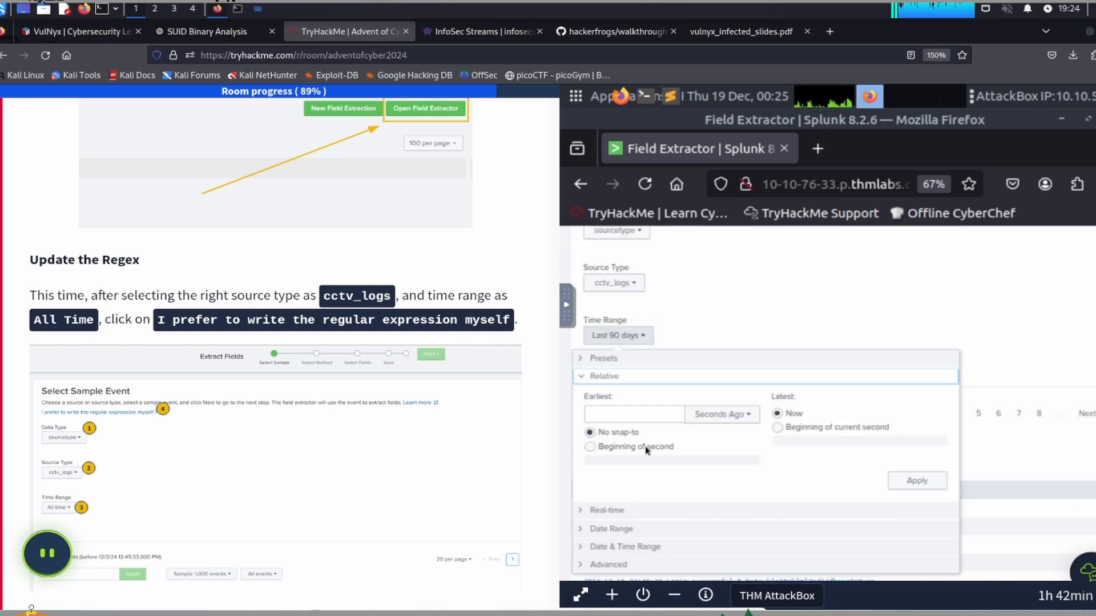
pyautogui.scroll(-2, 691, 469)
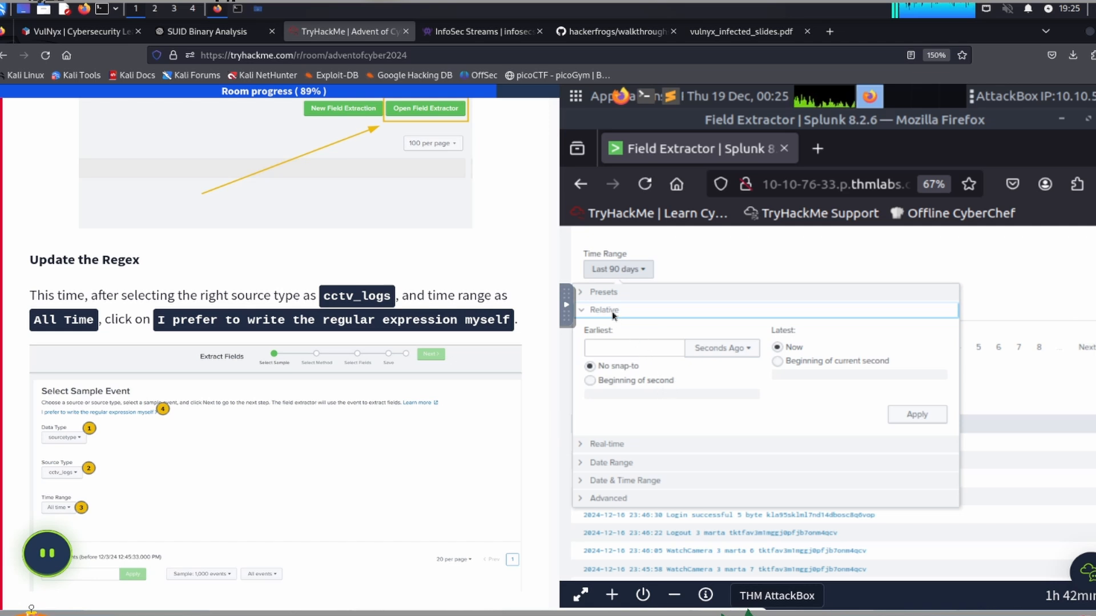
pyautogui.press('ctrl')
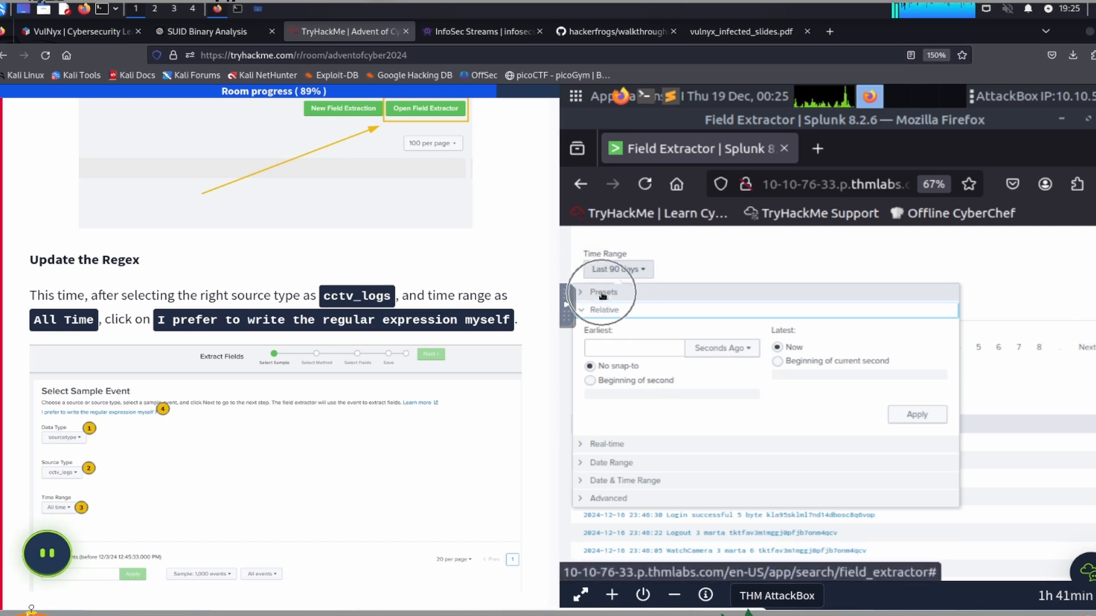
pyautogui.click(602, 293)
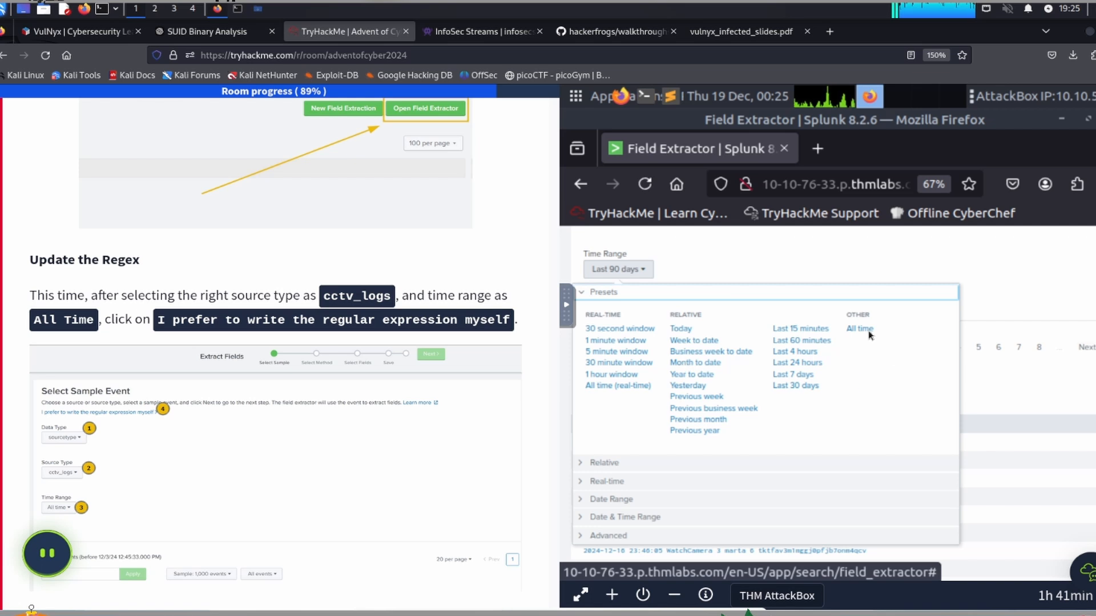
pyautogui.press('ctrl')
pyautogui.press('ctrl')
pyautogui.press('ctrl')
pyautogui.press('ctrl')
pyautogui.click(860, 329)
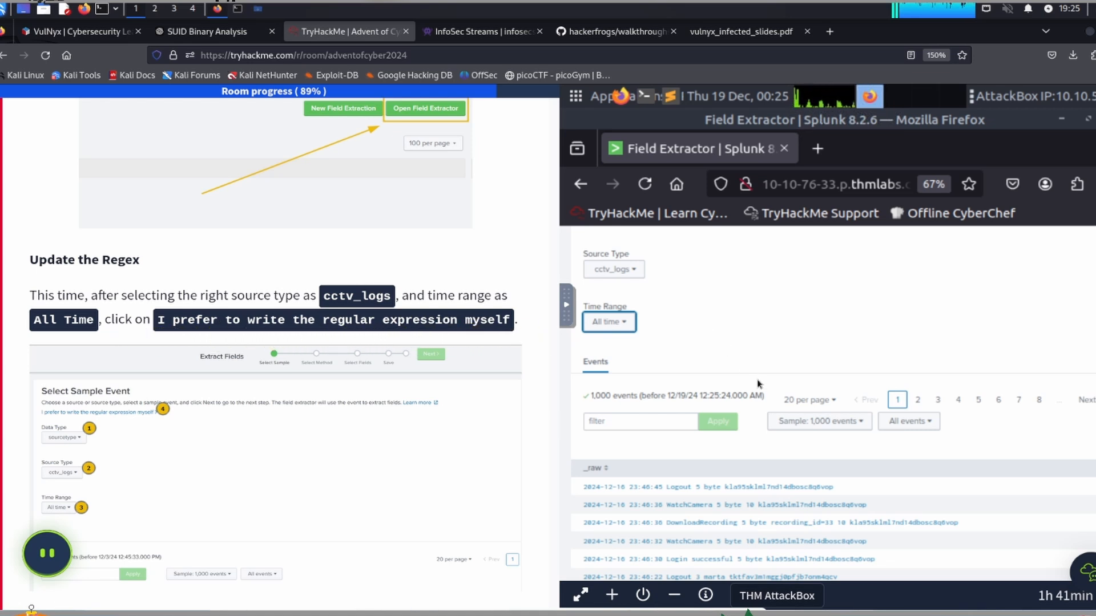
# Step: Check the listed cctv_logs sample events and choose to write the regular expression manually
pyautogui.scroll(-8, 739, 387)
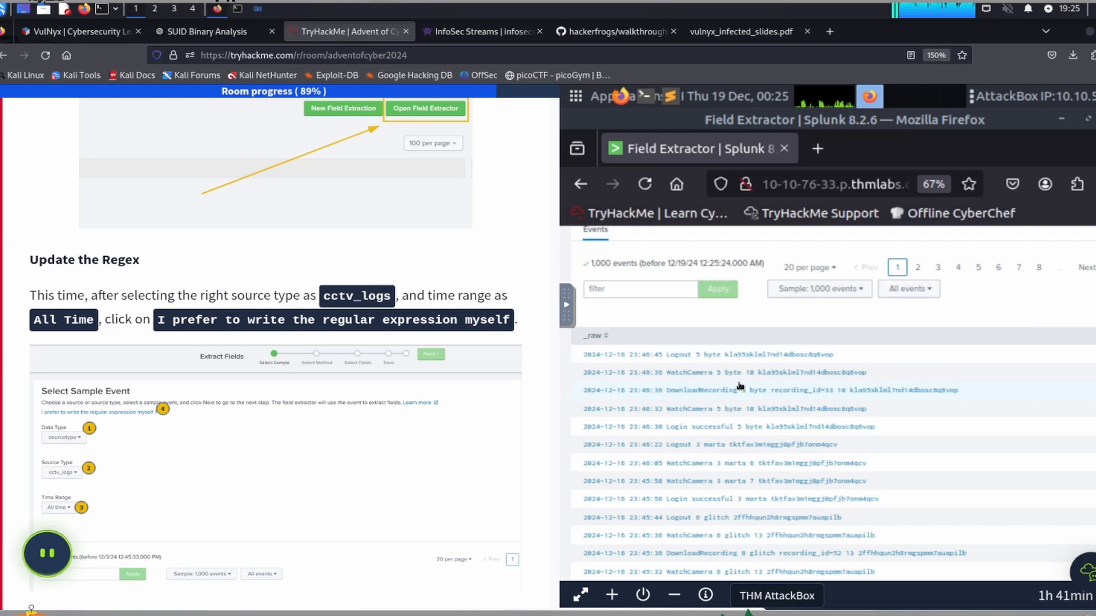
pyautogui.scroll(10, 739, 386)
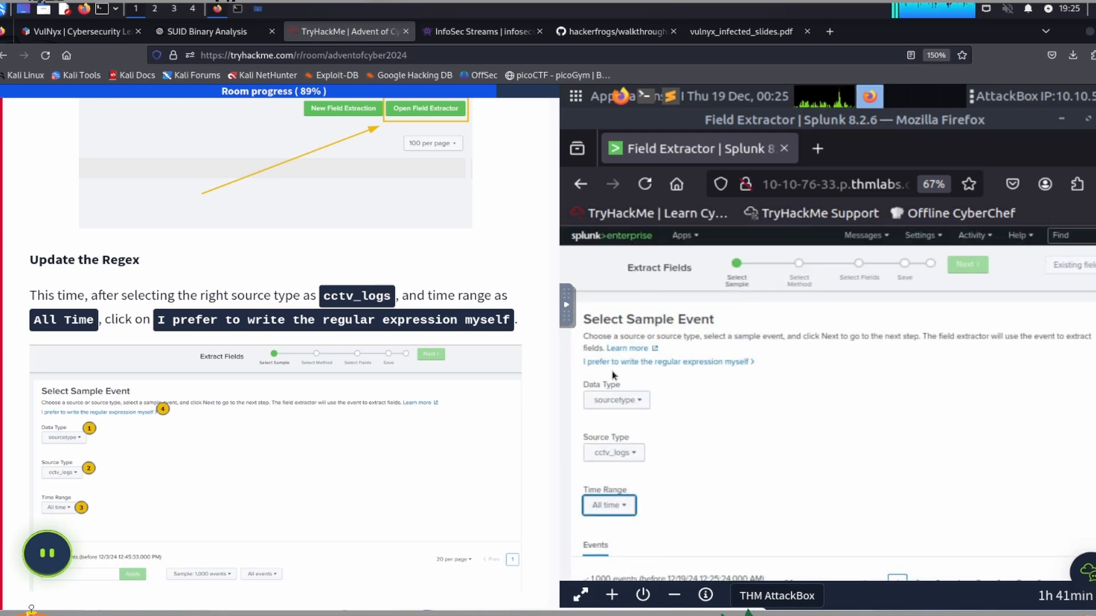
pyautogui.press('ctrl')
pyautogui.press('ctrl')
pyautogui.press('ctrl')
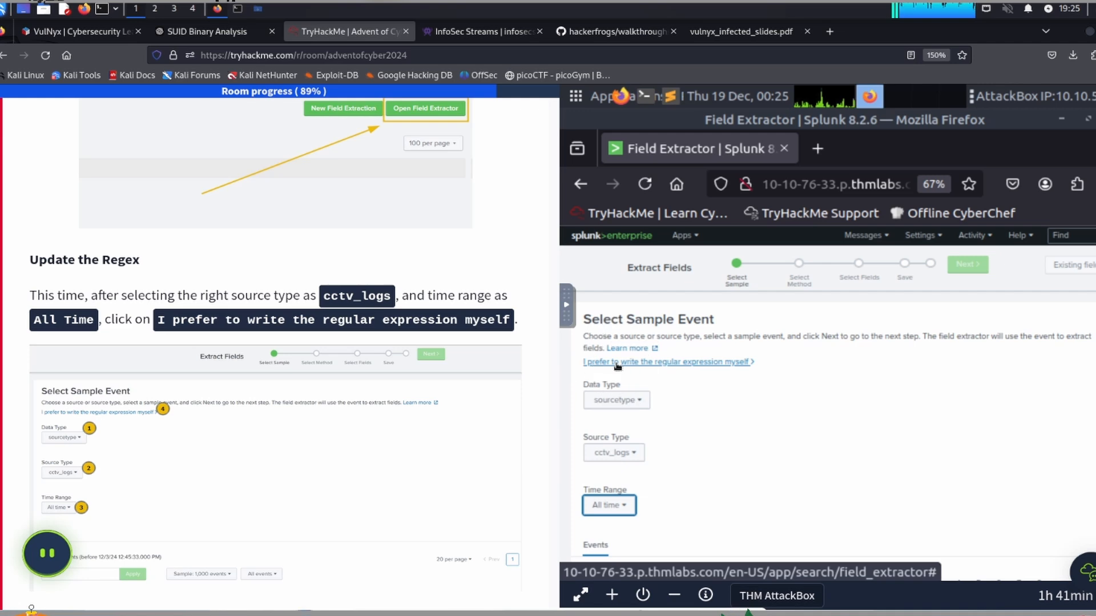
pyautogui.click(661, 364)
# Step: Copy the task's regex for timestamp, Event, user_id, UserName and Session_id into the AttackBox clipboard, replacing its contents
pyautogui.scroll(-2, 233, 399)
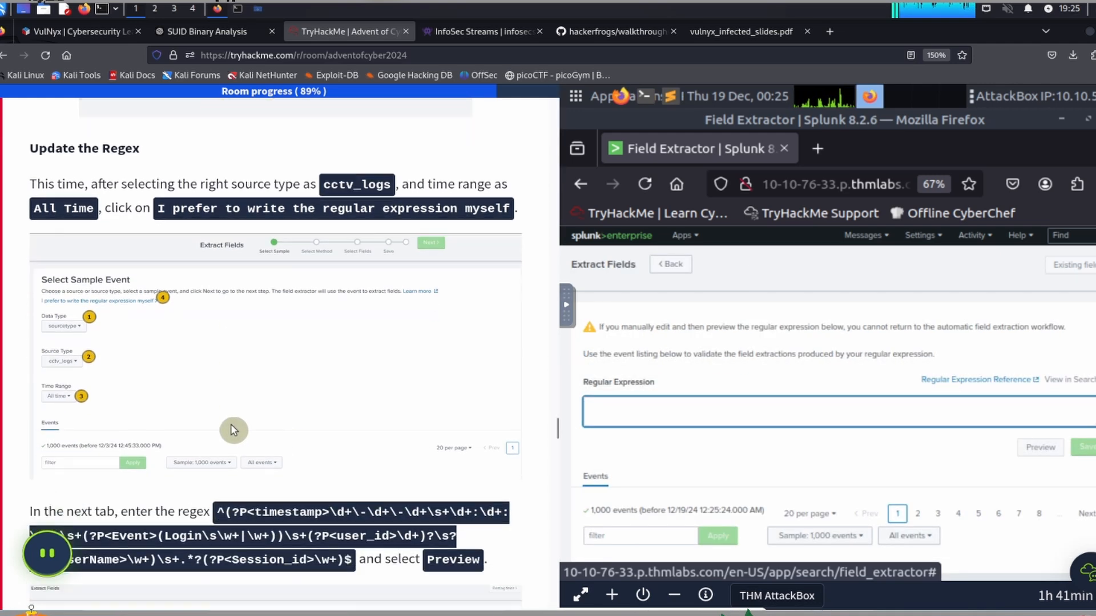
pyautogui.scroll(-4, 233, 429)
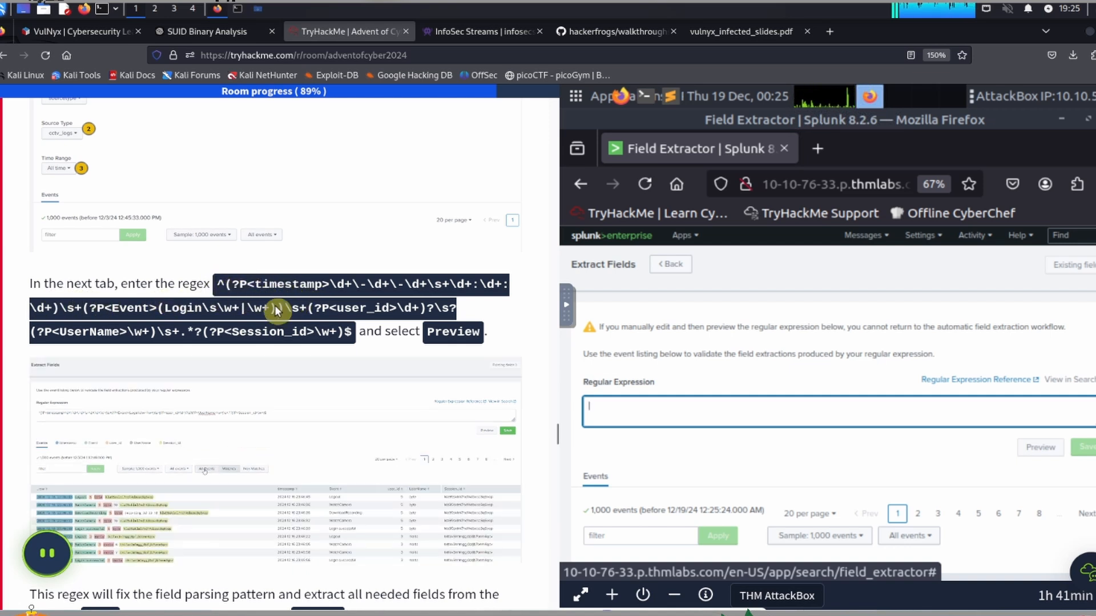
pyautogui.moveTo(275, 310); pyautogui.dragTo(356, 332)
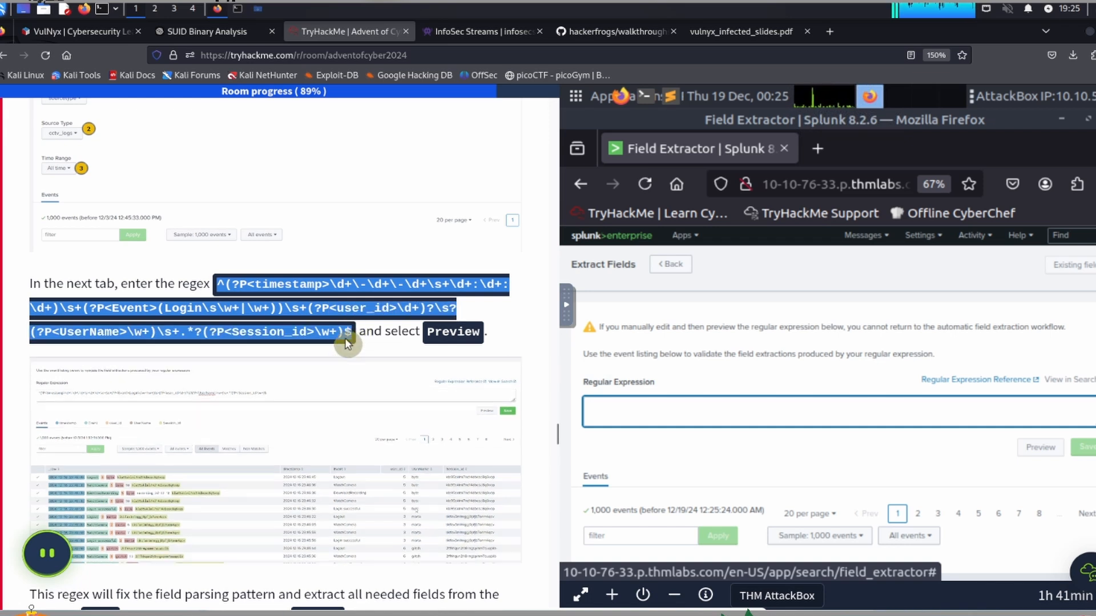
pyautogui.rightClick(353, 310)
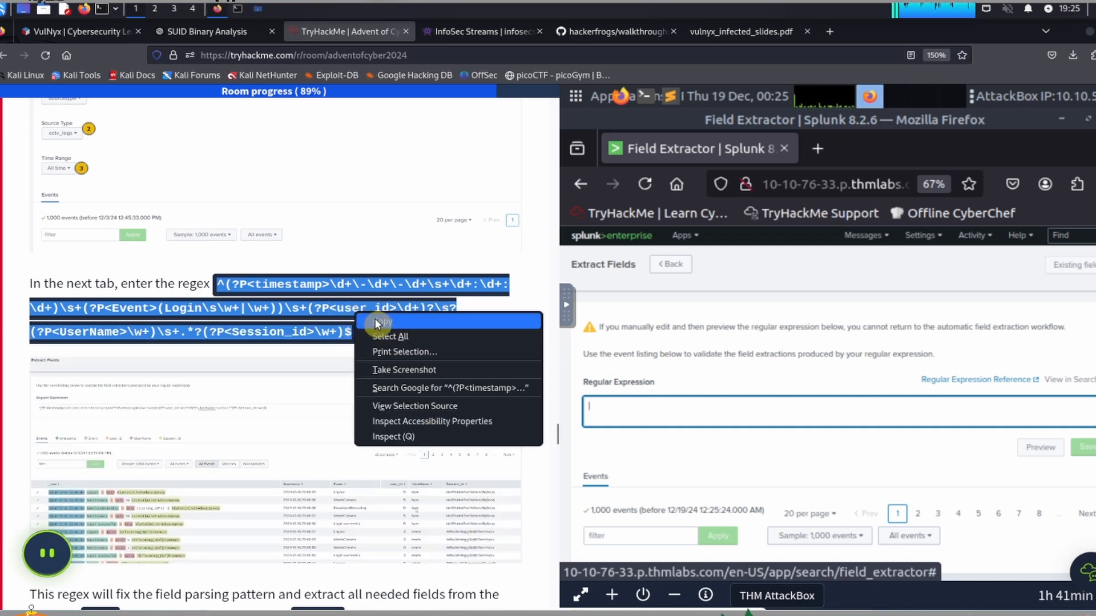
pyautogui.click(374, 319)
pyautogui.click(612, 361)
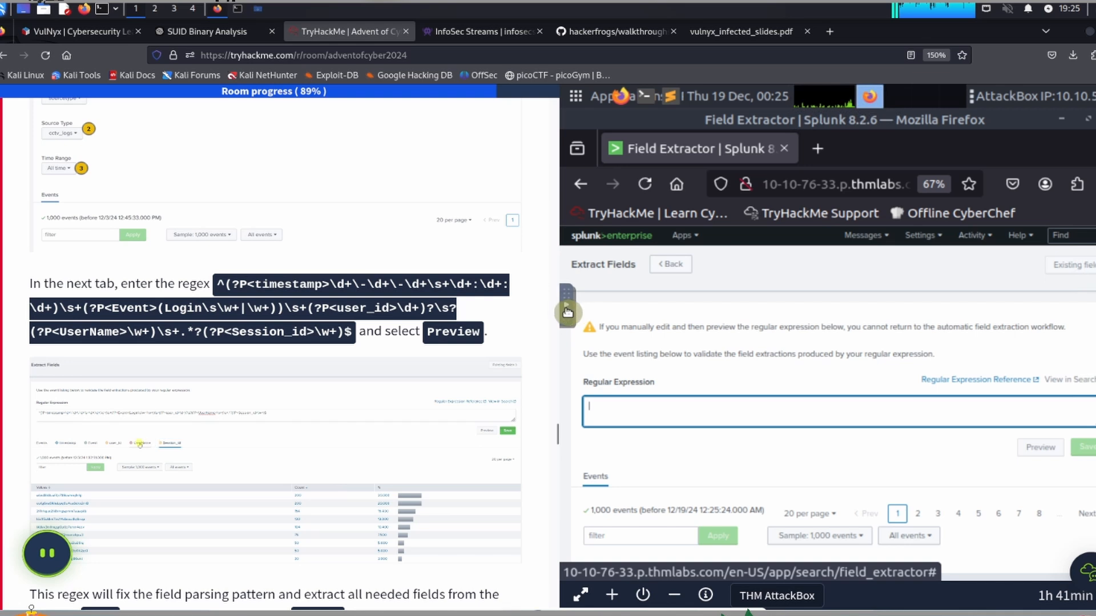
pyautogui.click(568, 312)
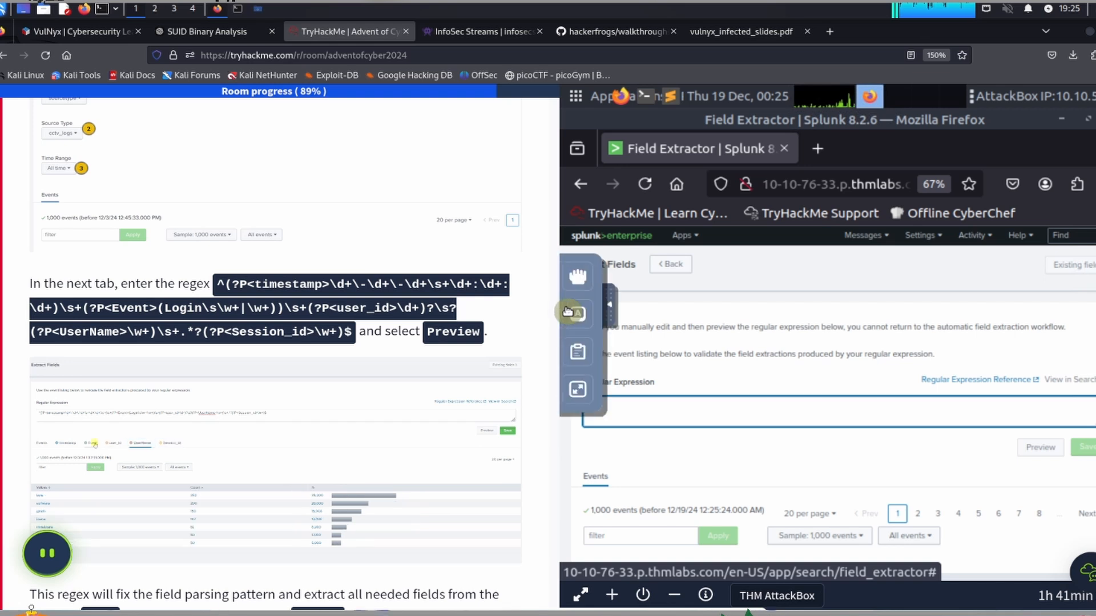
pyautogui.click(578, 353)
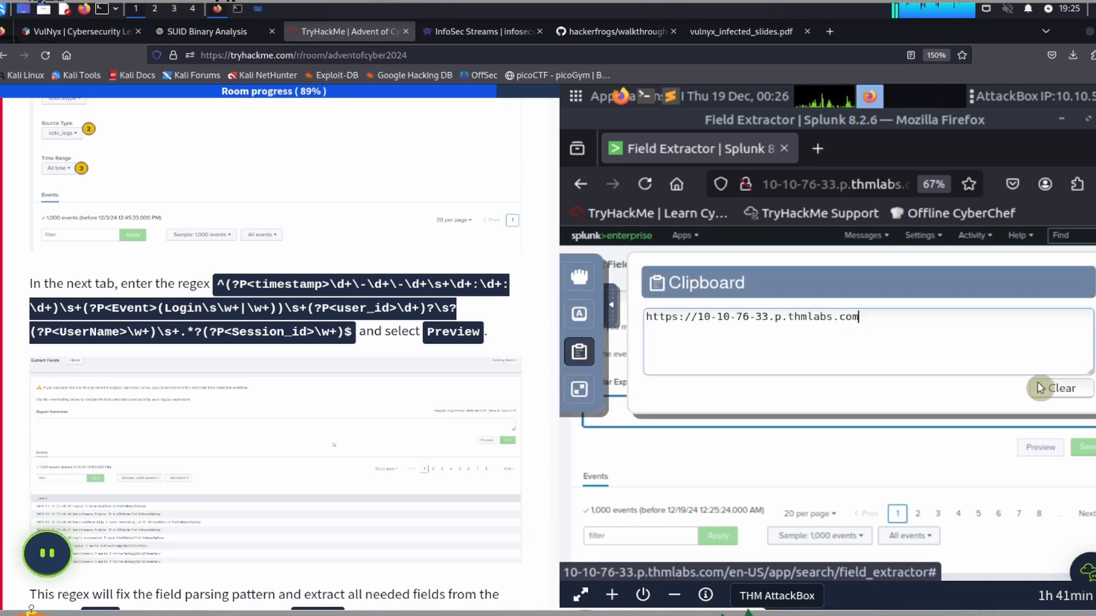
pyautogui.click(1055, 388)
pyautogui.click(692, 332)
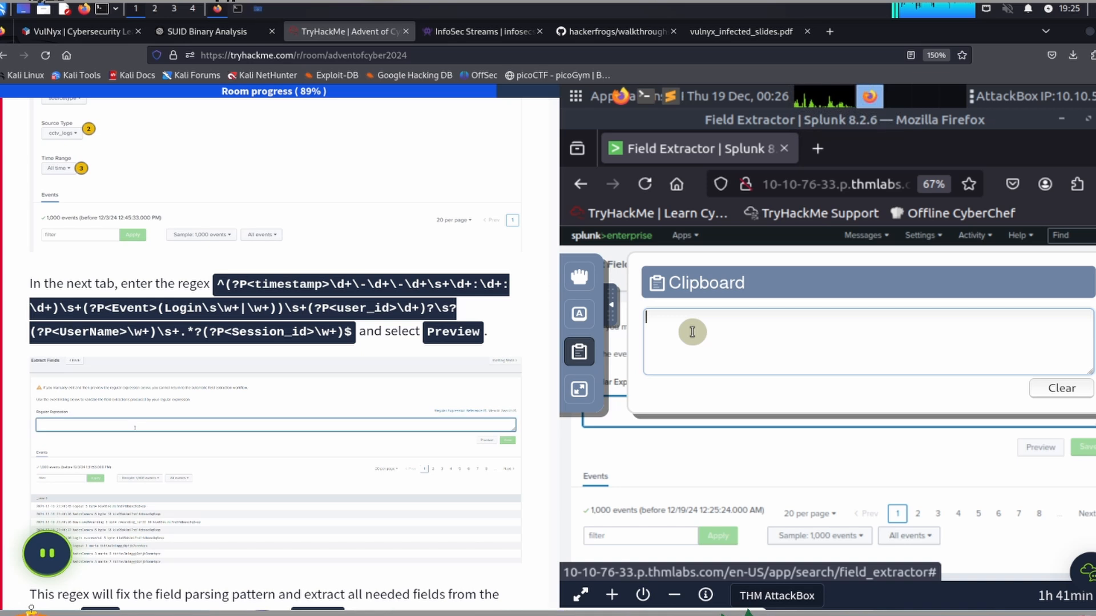
pyautogui.hotkey('ctrl', 'v')
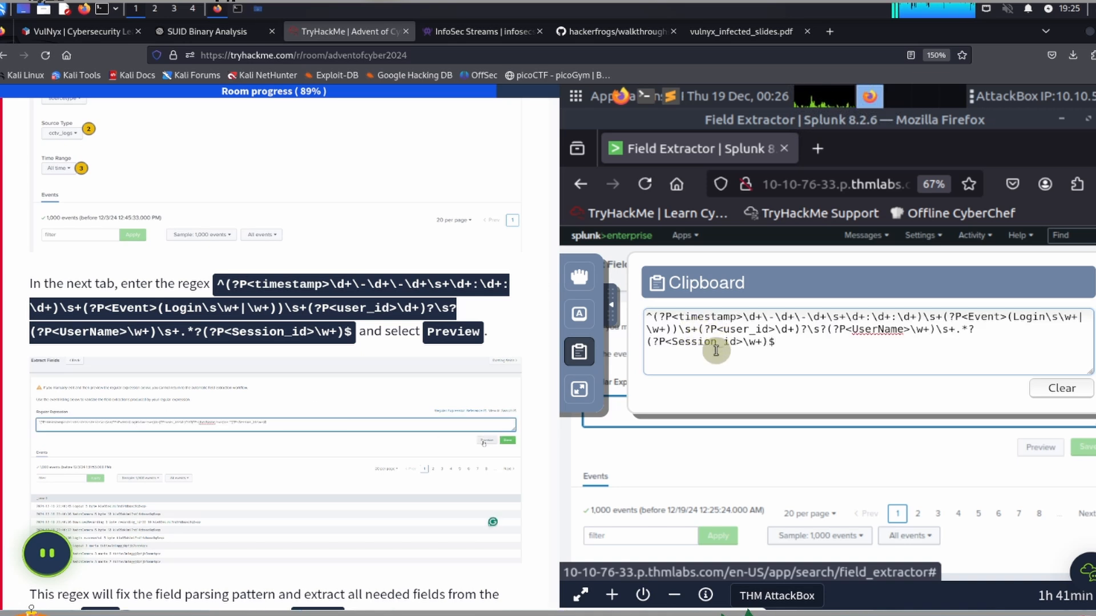
pyautogui.click(614, 307)
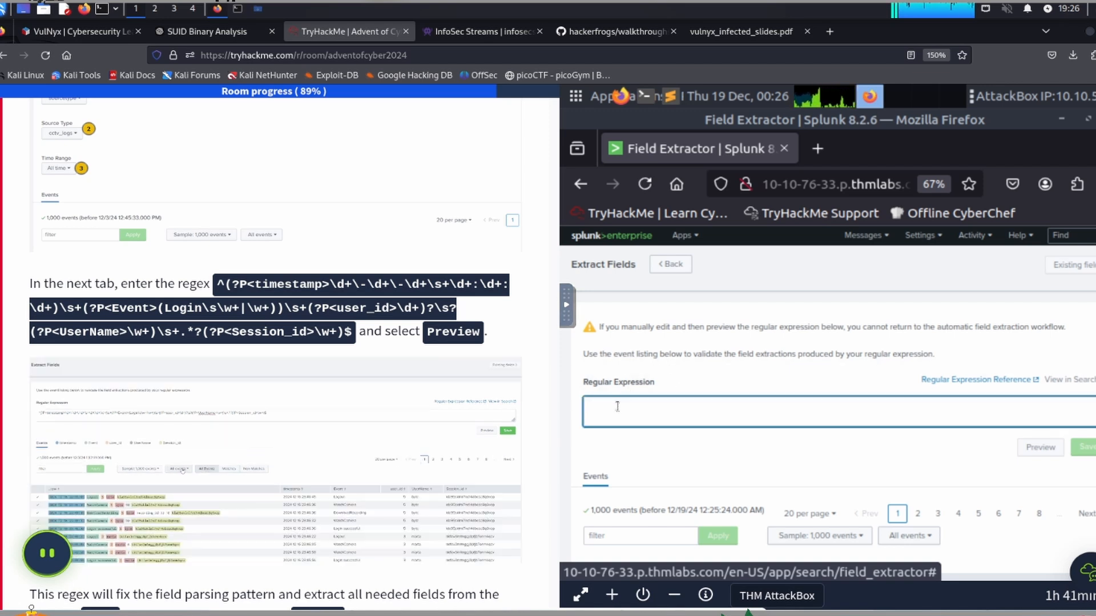
# Step: Paste the copied regex as the extraction's regular expression and preview the field matches
pyautogui.hotkey('ctrl', 'v')
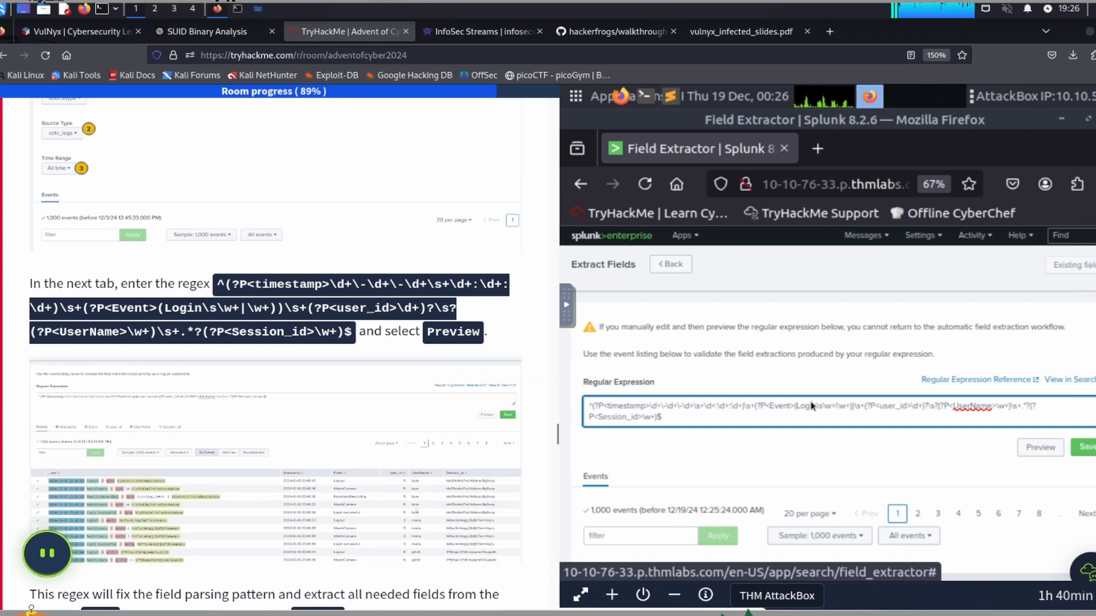
pyautogui.click(1037, 448)
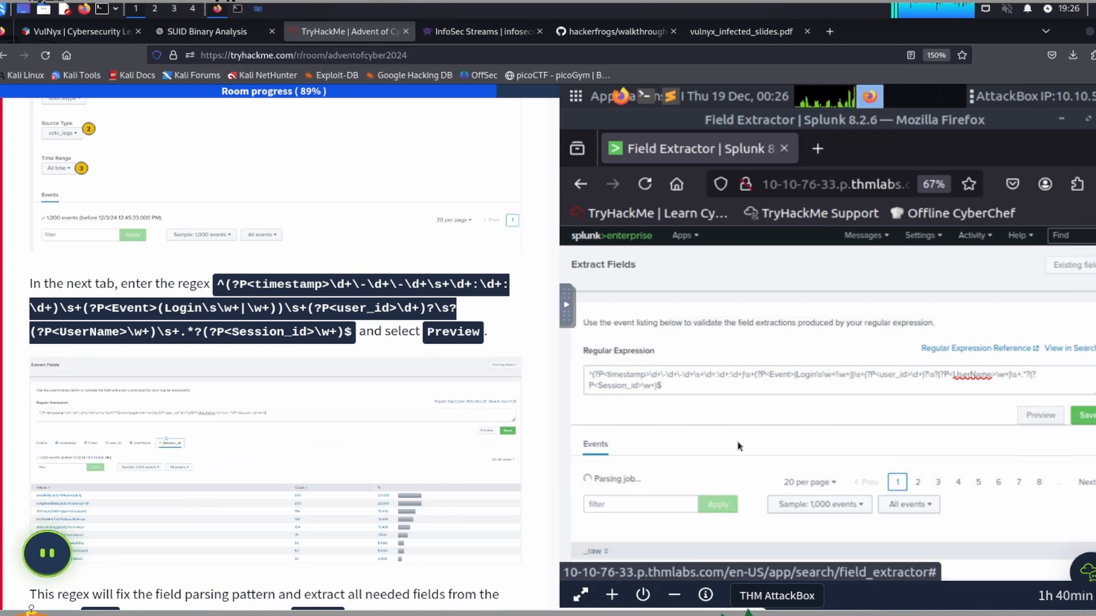
pyautogui.scroll(-7, 272, 386)
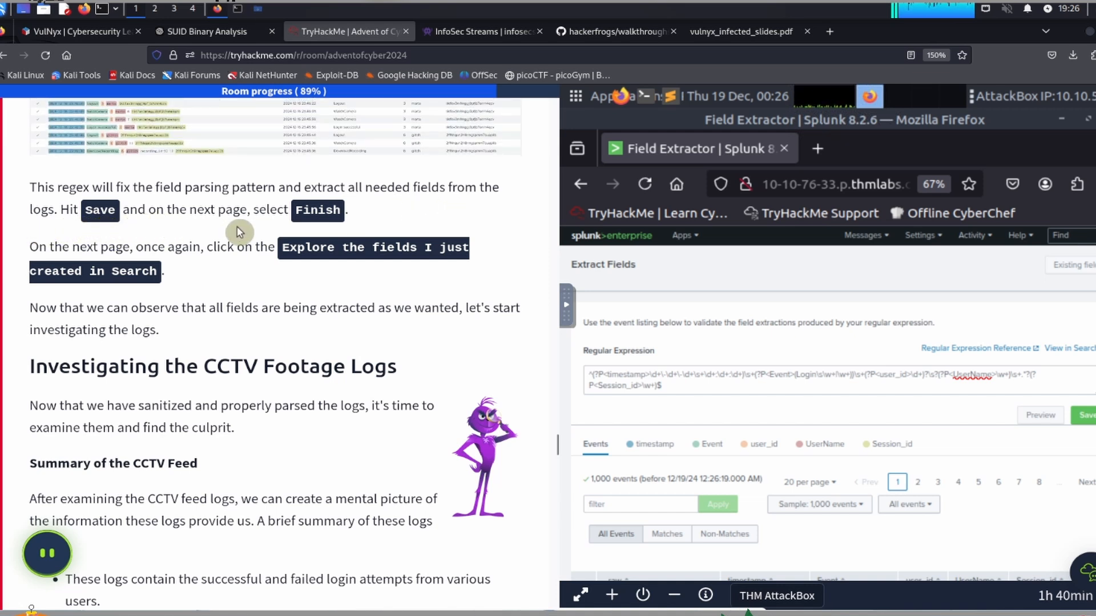
# Step: Save and finish the cctv_logs field extraction with its default name and permissions, and explore the created fields in Search
pyautogui.click(1088, 417)
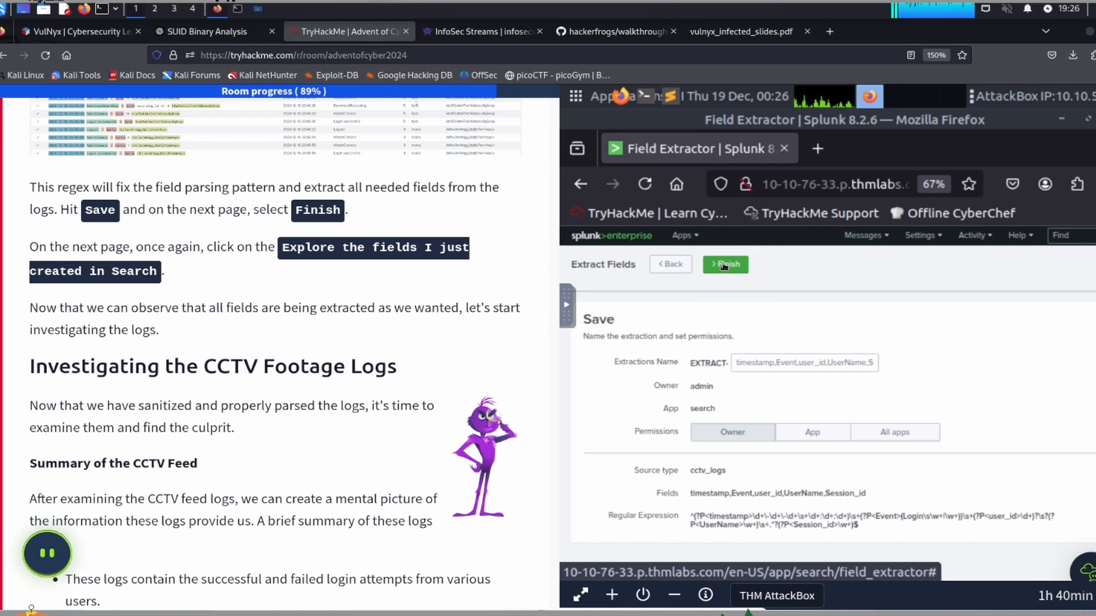
pyautogui.click(547, 440)
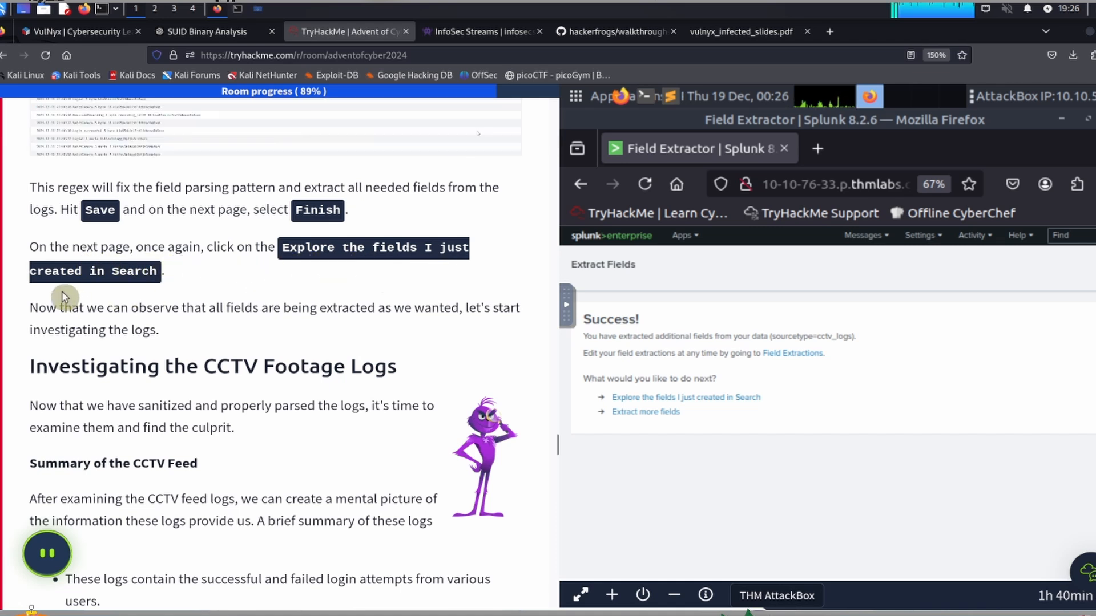
pyautogui.click(659, 398)
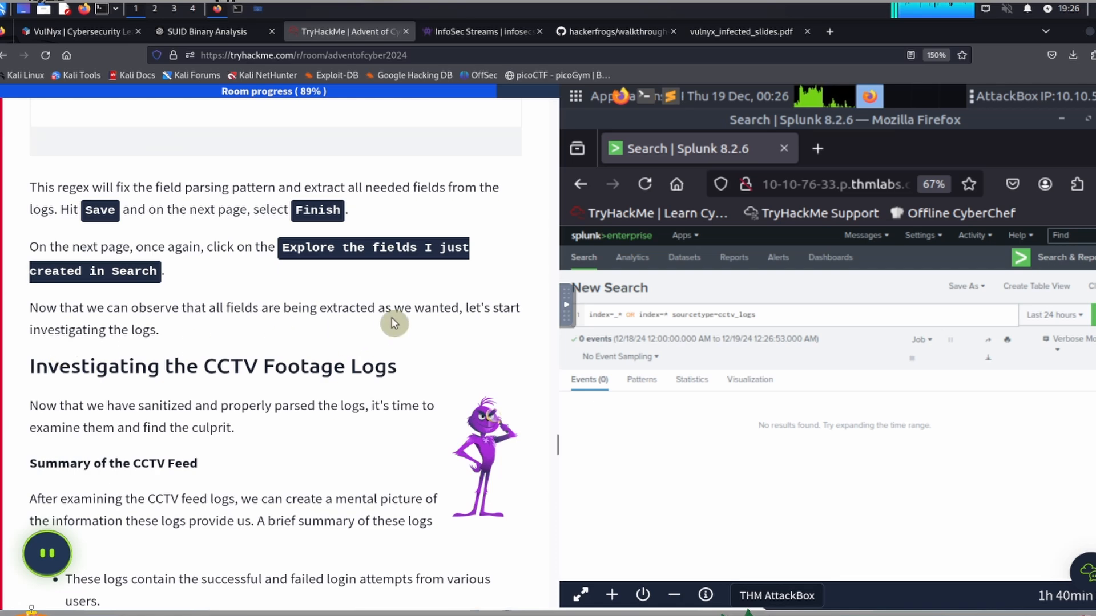
# Step: Read the task's CCTV log investigation section and replace the AttackBox clipboard contents with "index=cctv_feed | stats count(Event) by UserName"
pyautogui.scroll(-2, 394, 324)
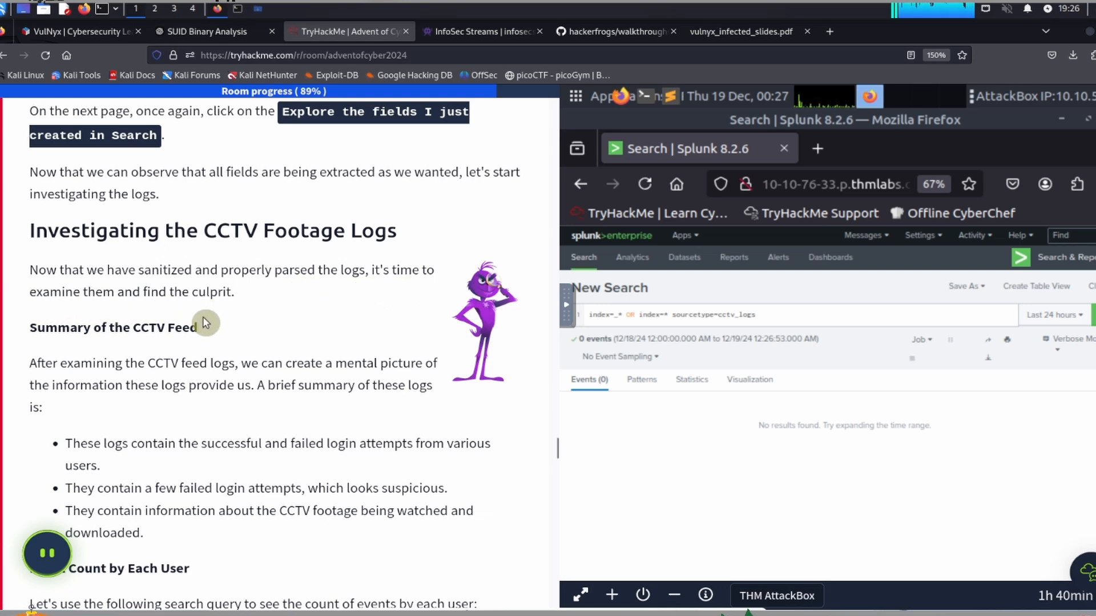
pyautogui.scroll(-3, 206, 319)
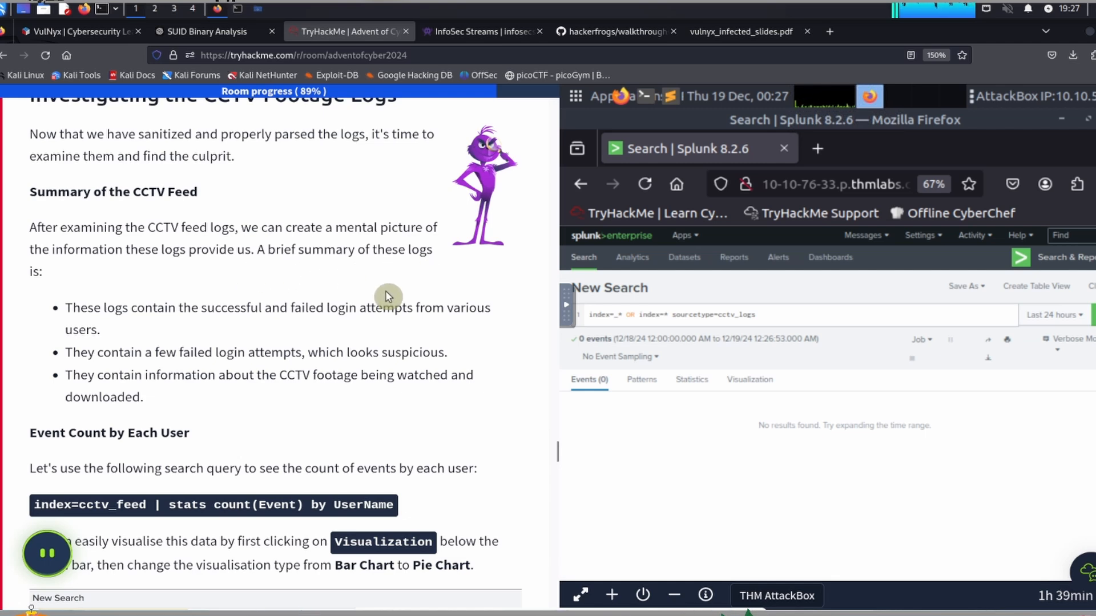
pyautogui.scroll(-3, 236, 294)
pyautogui.scroll(1, 235, 294)
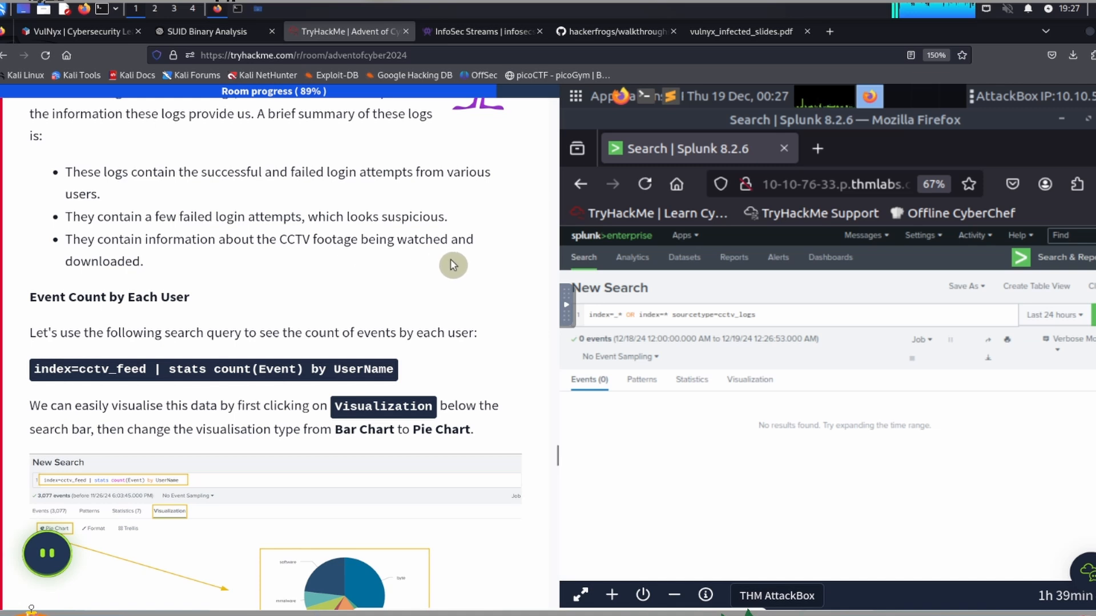
pyautogui.scroll(-3, 231, 274)
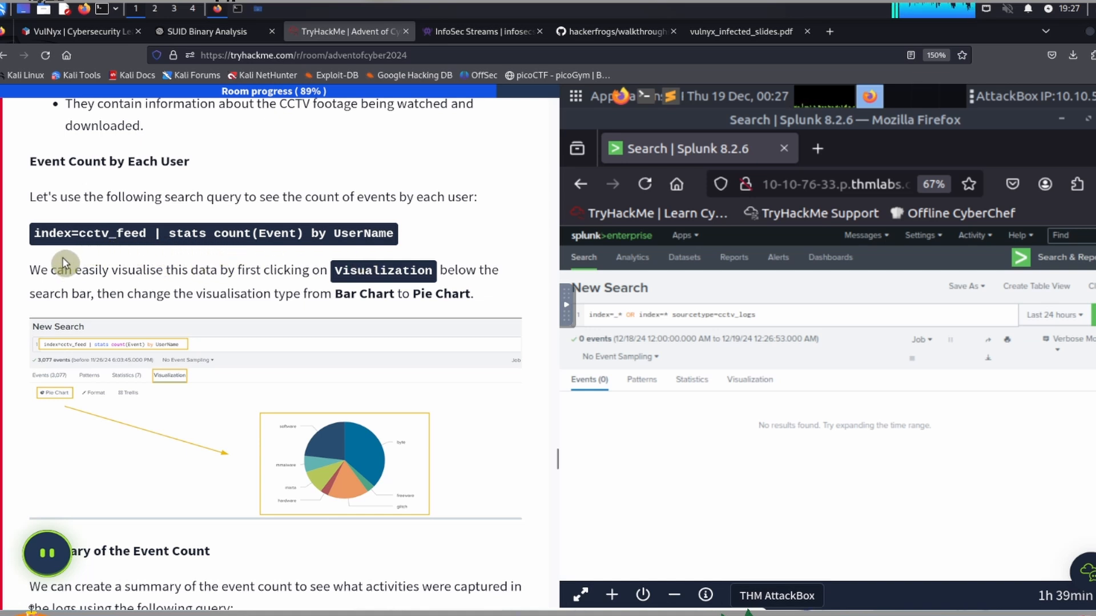
pyautogui.moveTo(34, 237); pyautogui.dragTo(395, 232)
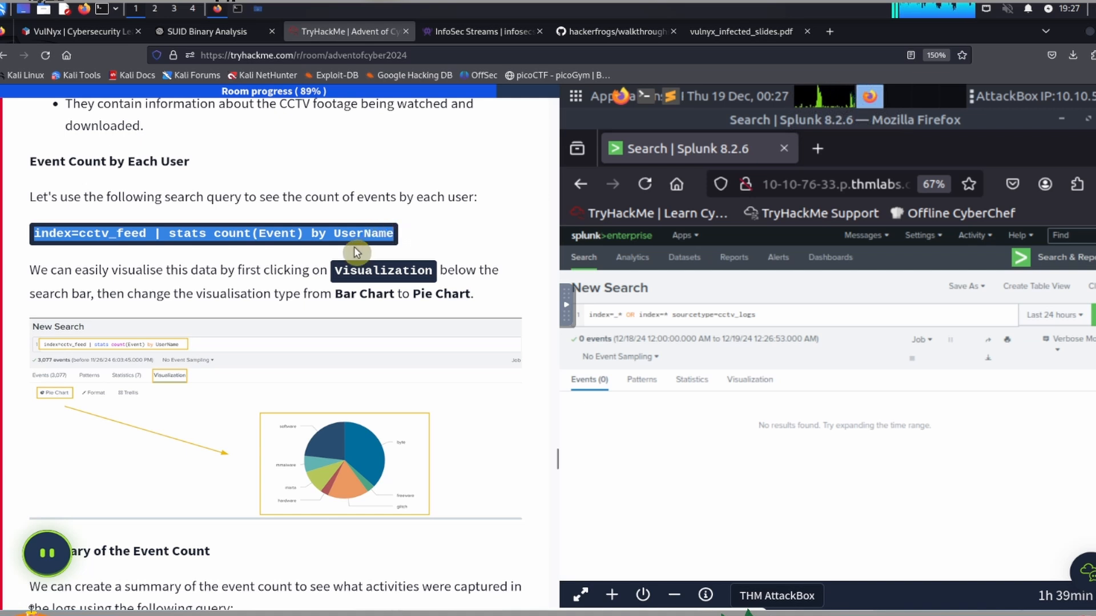
pyautogui.click(647, 359)
pyautogui.click(570, 302)
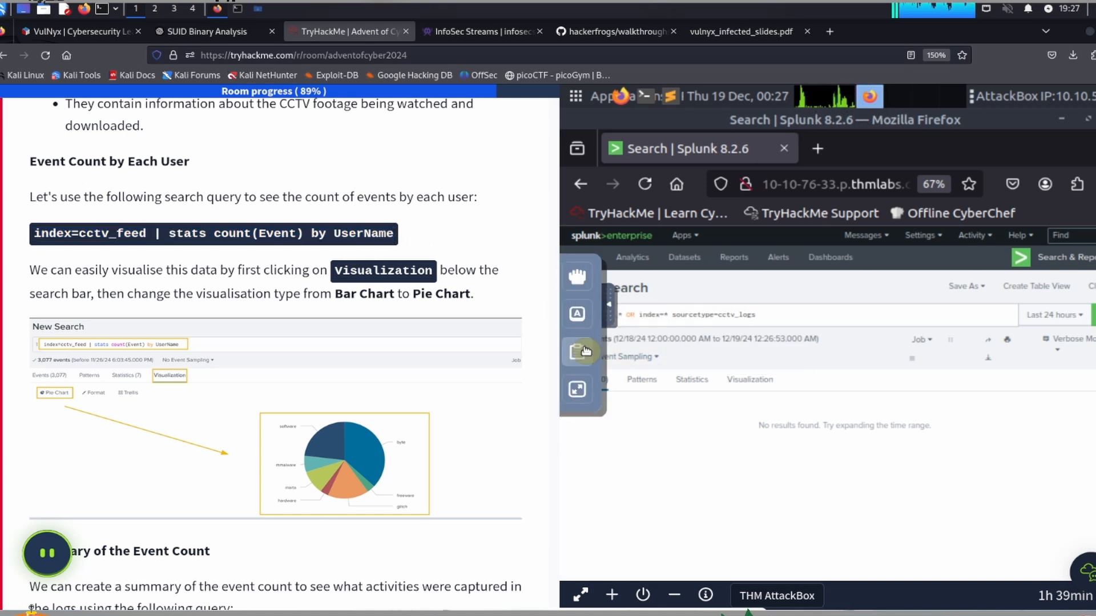
pyautogui.click(580, 351)
pyautogui.click(829, 370)
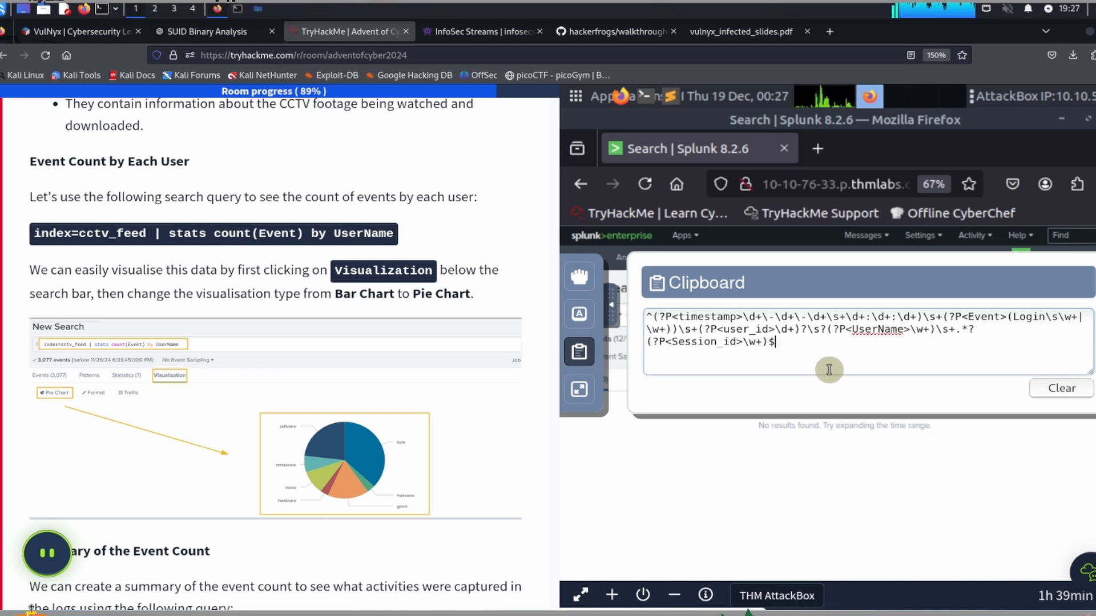
pyautogui.hotkey('ctrl', 'a')
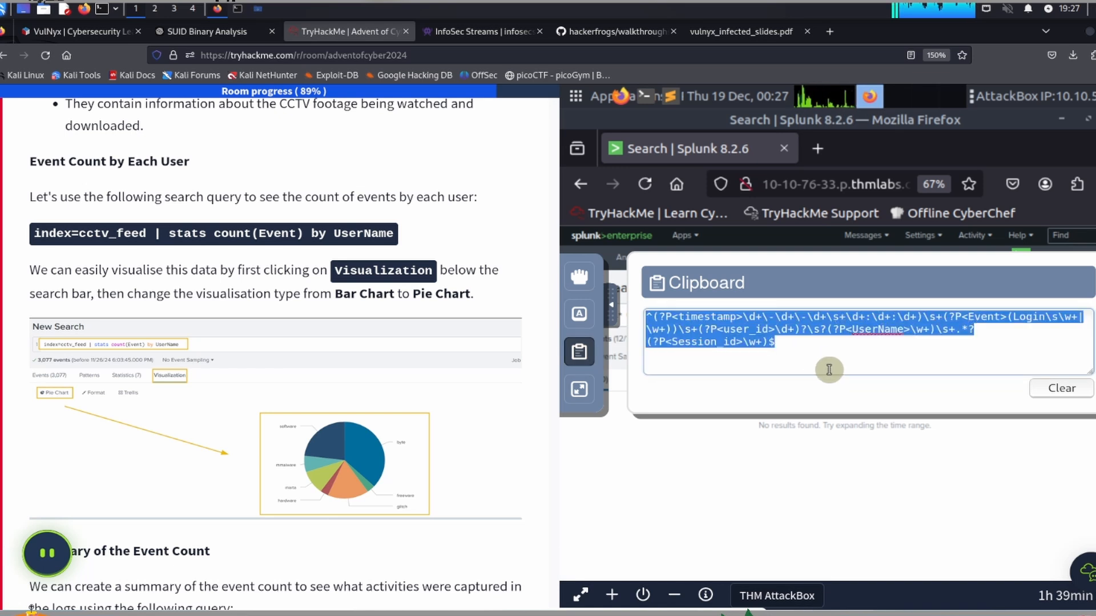
pyautogui.press('BackSpace')
pyautogui.hotkey('ctrl', 'v')
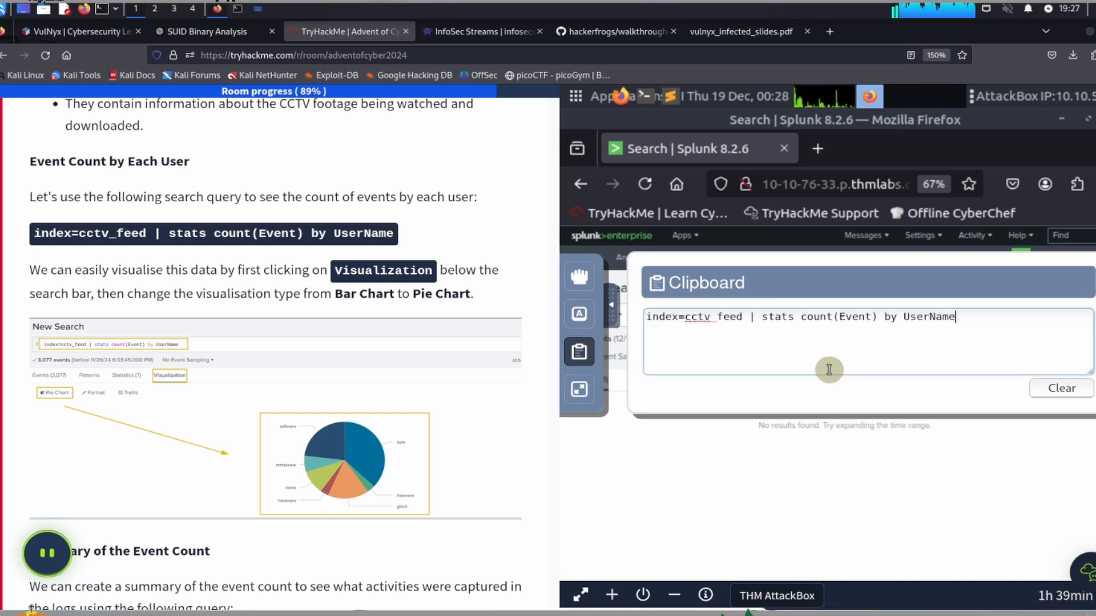
pyautogui.click(615, 308)
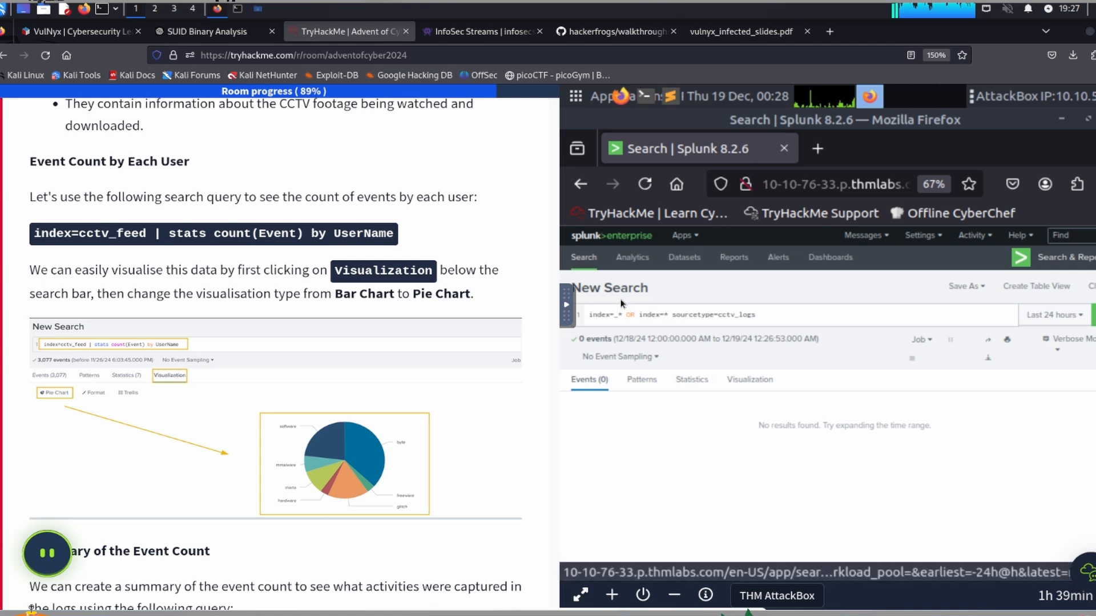
# Step: Set the time range of the cctv_logs search to All time
pyautogui.click(709, 317)
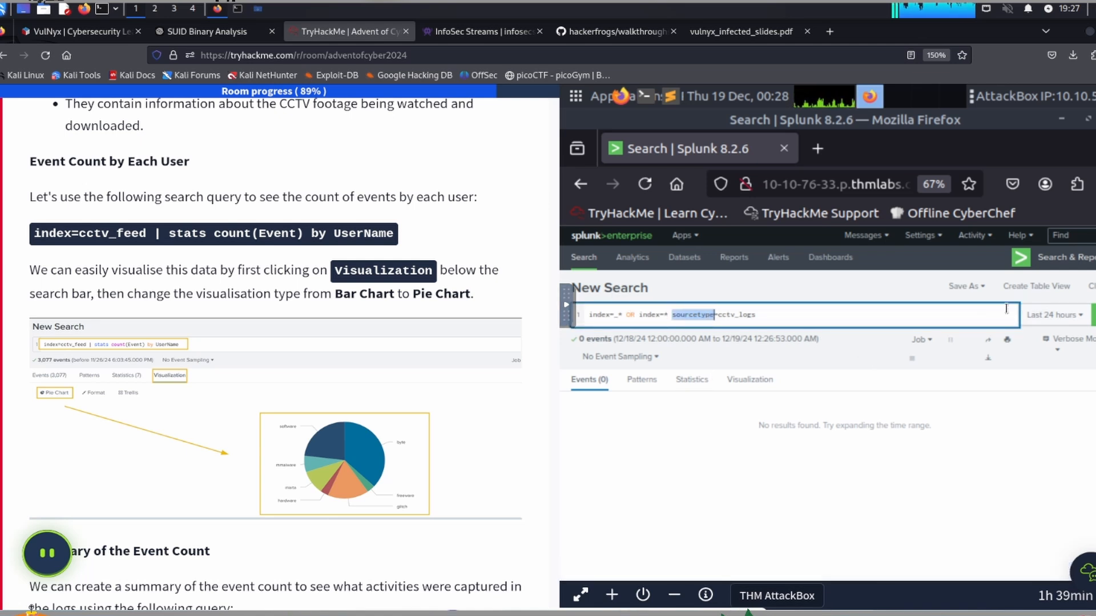
pyautogui.click(1054, 315)
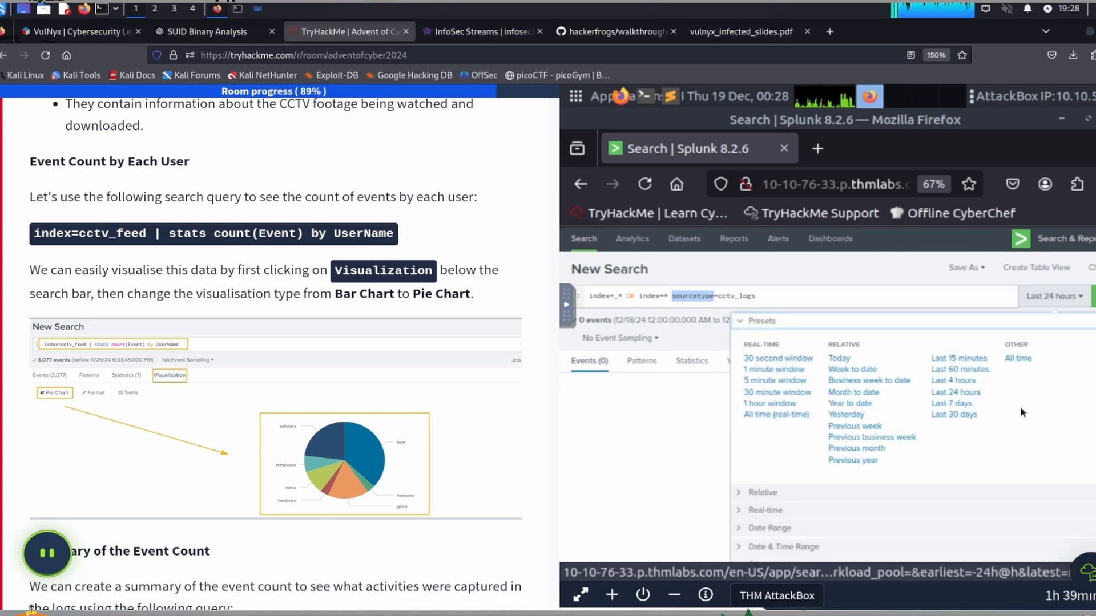
pyautogui.click(1016, 359)
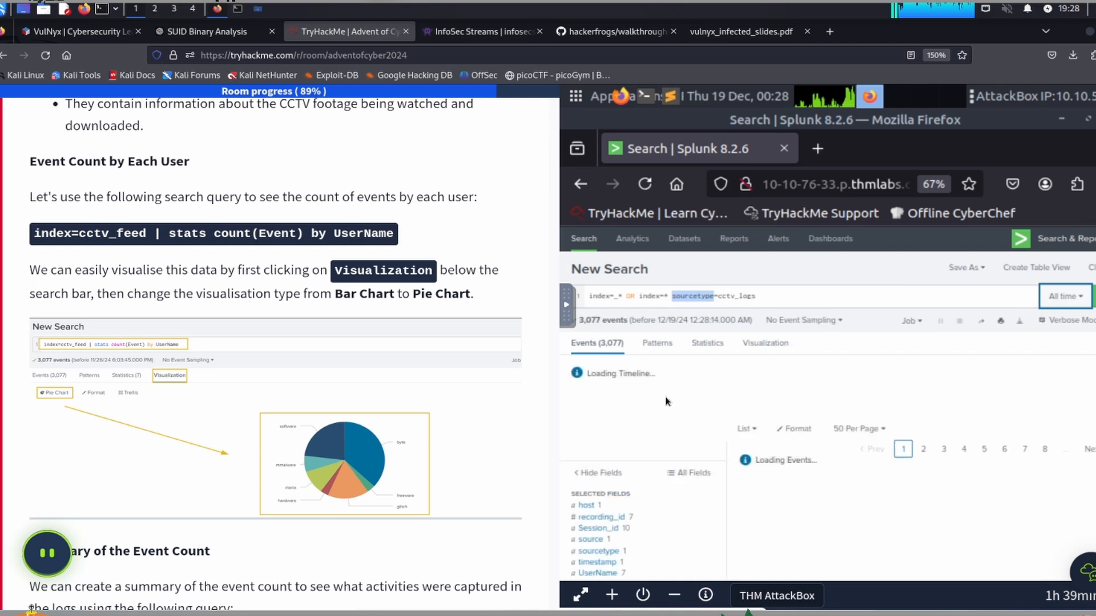
# Step: Replace the search query with the copied "index=cctv_feed | stats count(Event) by UserName" and run it
pyautogui.tripleClick(661, 295)
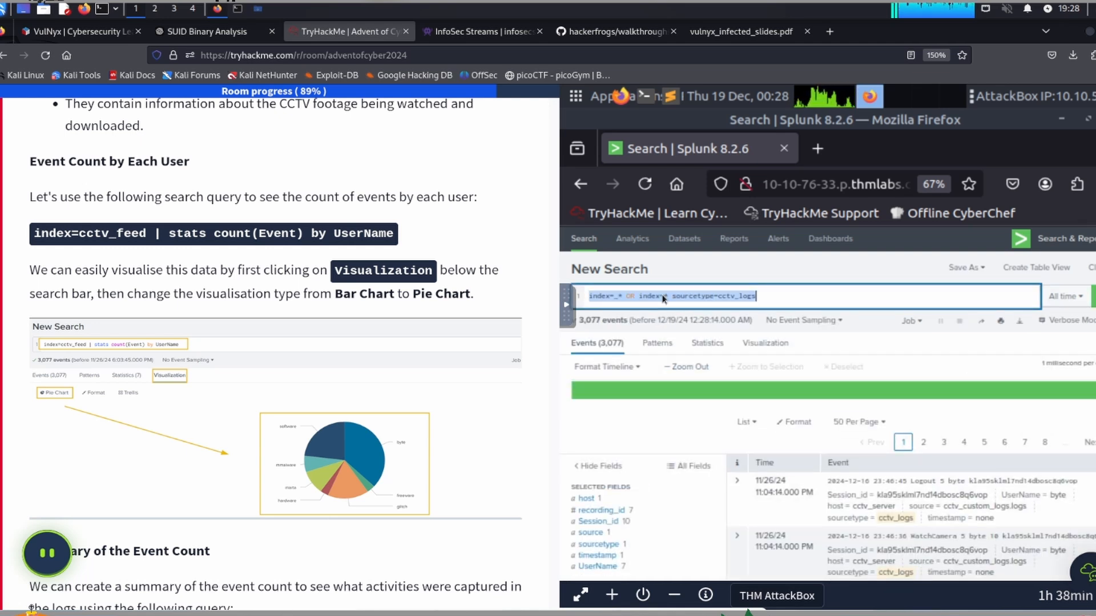
pyautogui.press('BackSpace')
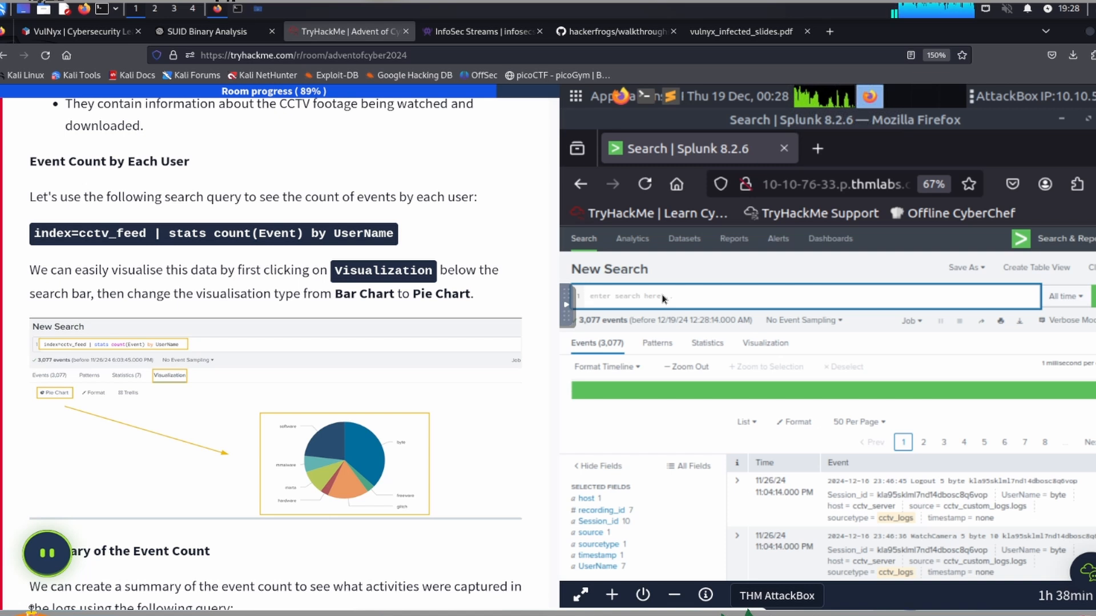
pyautogui.hotkey('ctrl', 'v')
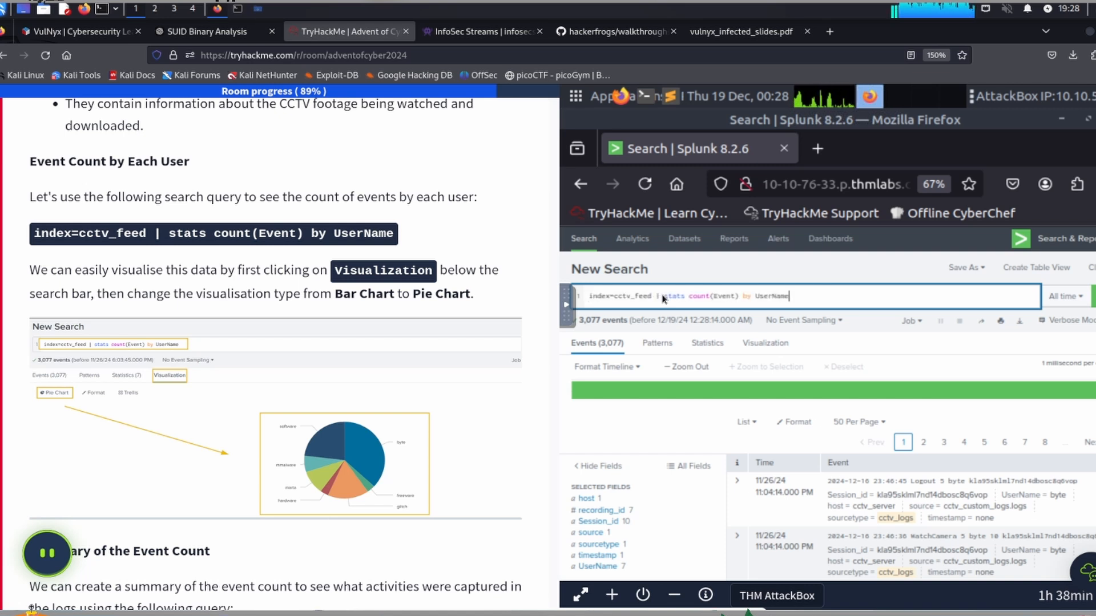
pyautogui.press('Return')
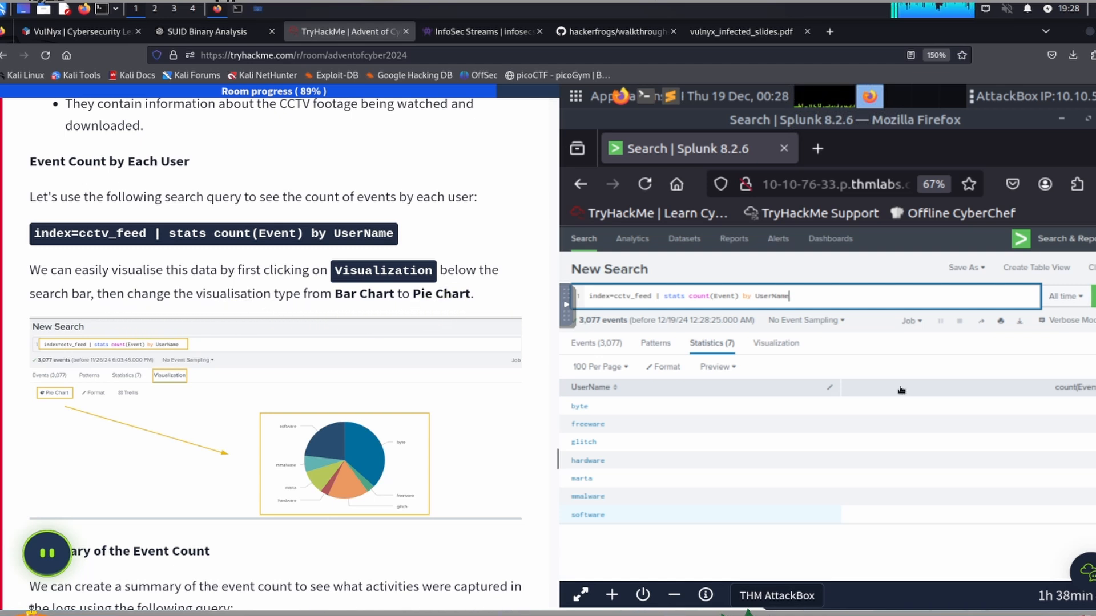
# Step: Visualise the event counts by user as a Pie Chart instead of a Bar Chart
pyautogui.click(775, 344)
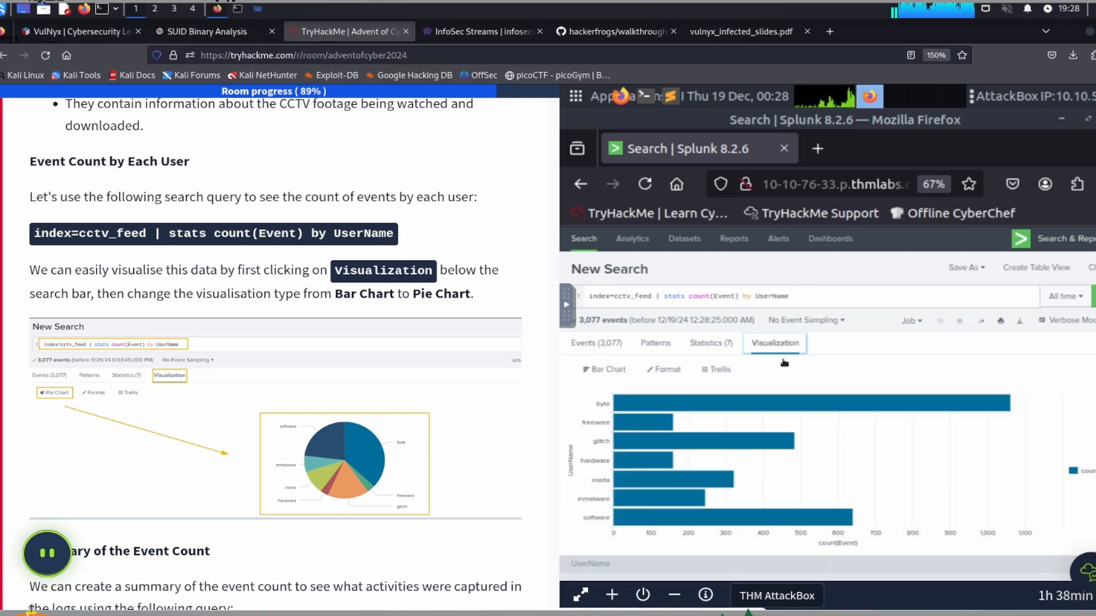
pyautogui.scroll(-2, 713, 342)
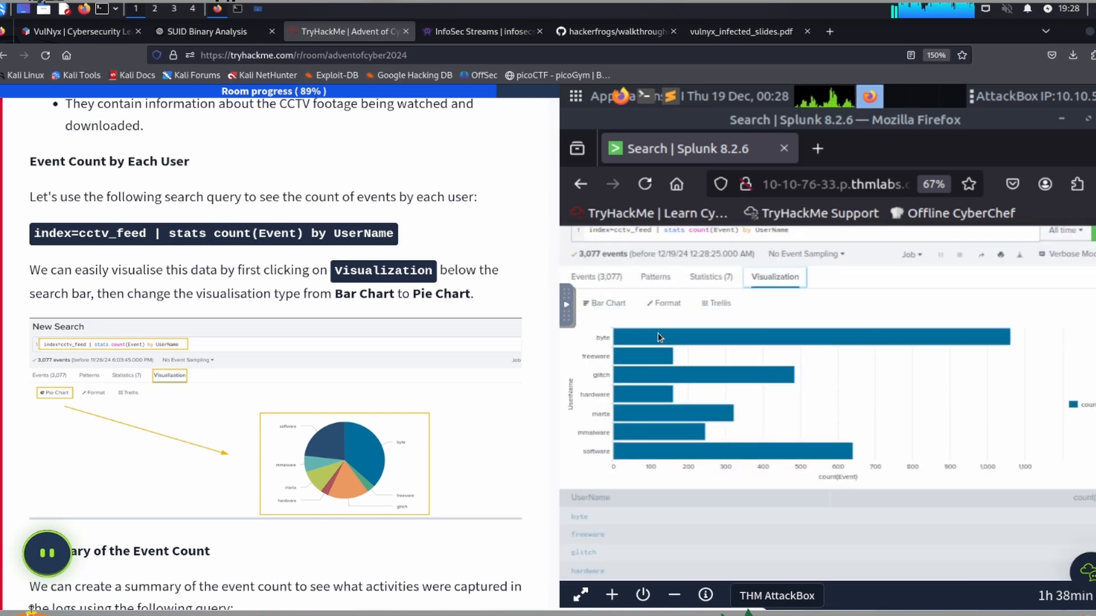
pyautogui.click(605, 305)
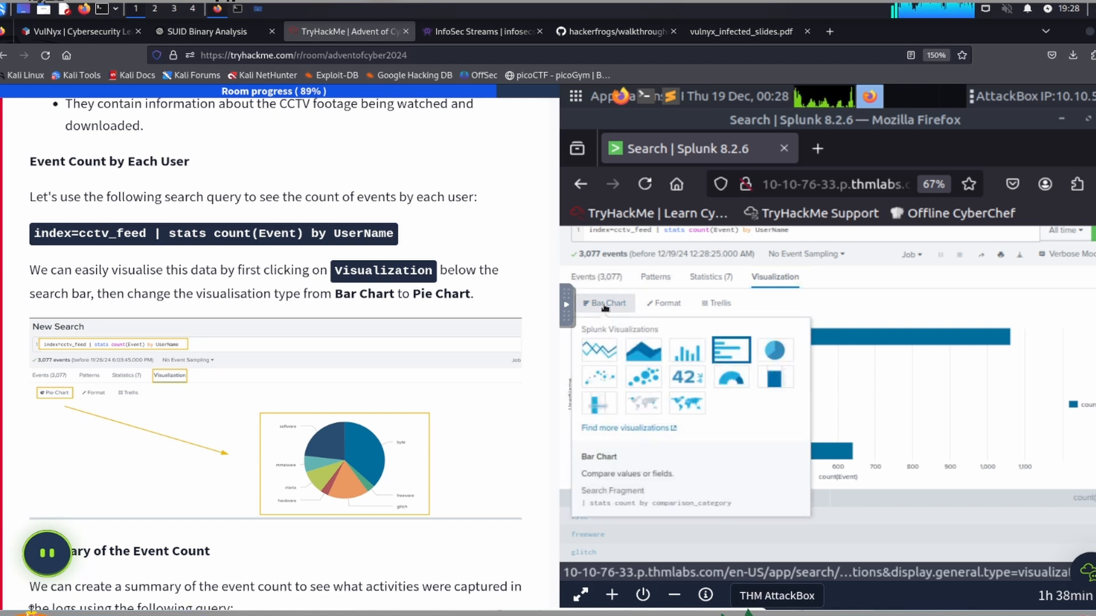
pyautogui.click(775, 352)
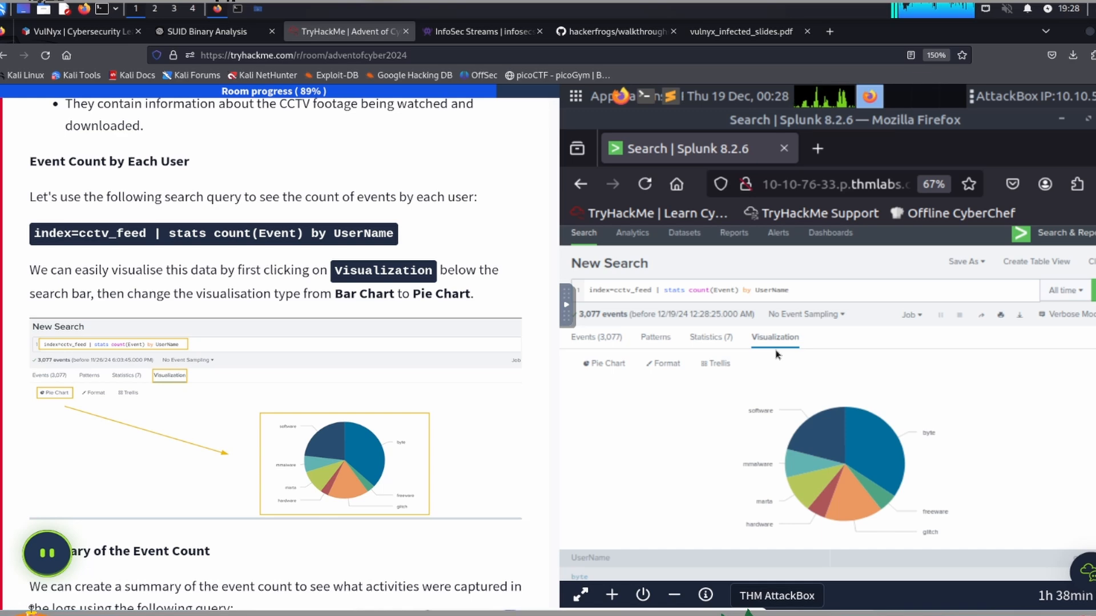
# Step: Change the search query to the task's event summary, "index=cctv_feed | stats count by Event", and run it
pyautogui.scroll(-6, 318, 412)
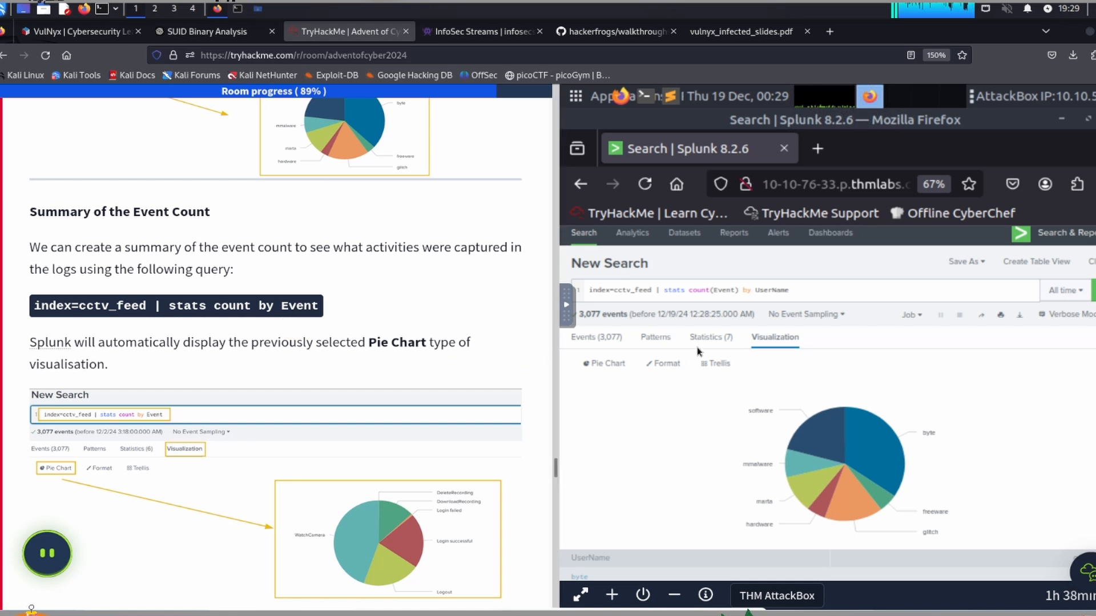
pyautogui.click(829, 289)
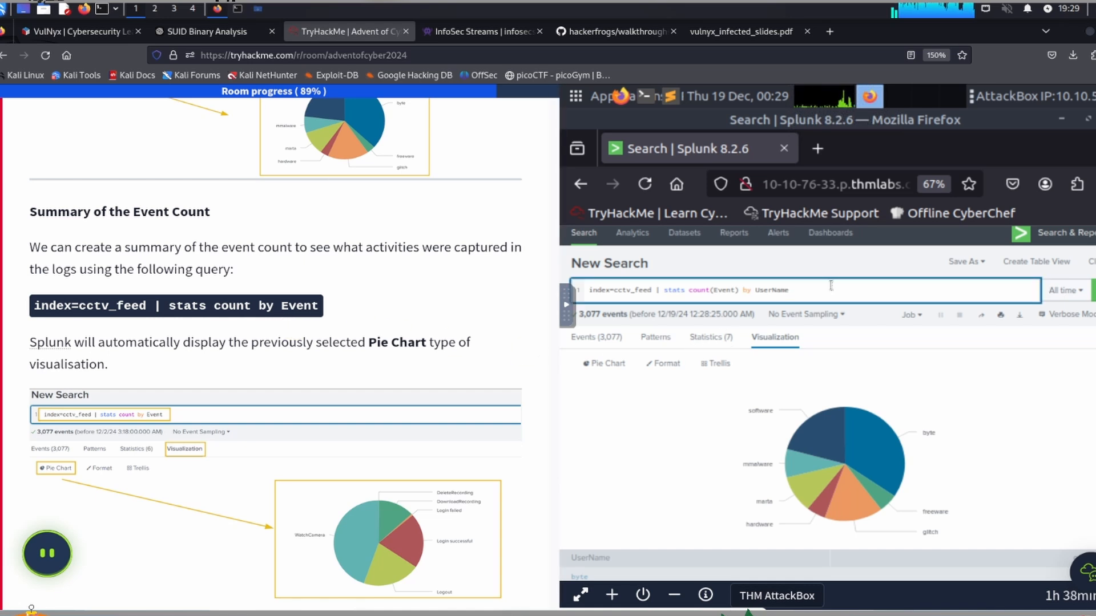
pyautogui.press('BackSpace')
pyautogui.press('BackSpace')
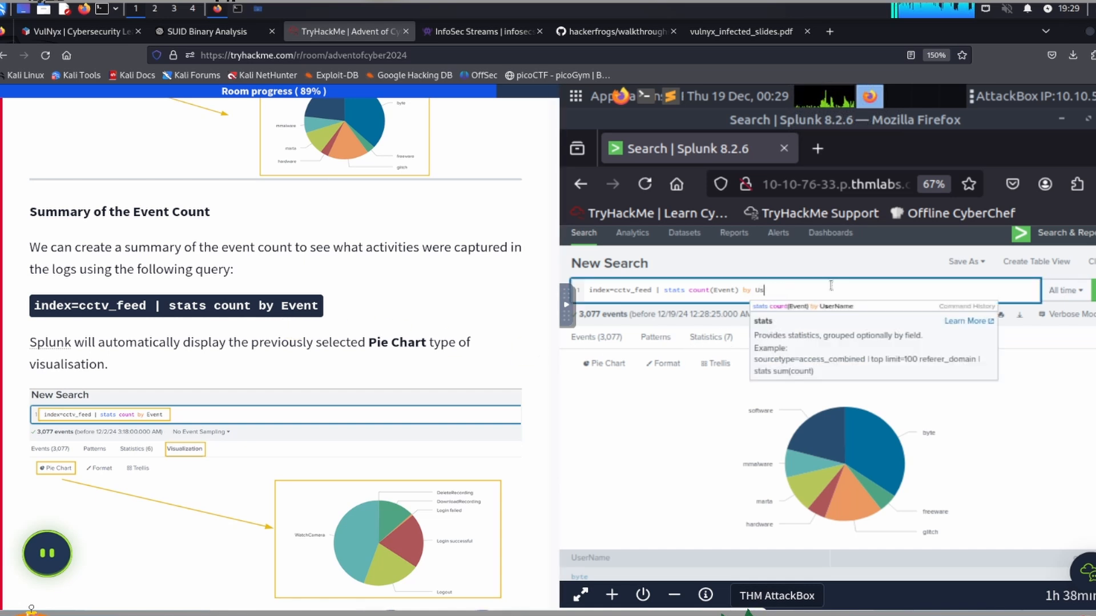
pyautogui.press('BackSpace')
pyautogui.press('BackSpace')
pyautogui.press('BackSpace')
pyautogui.press('BackSpace')
pyautogui.press('BackSpace')
pyautogui.press('BackSpace')
pyautogui.press('BackSpace')
pyautogui.press('BackSpace')
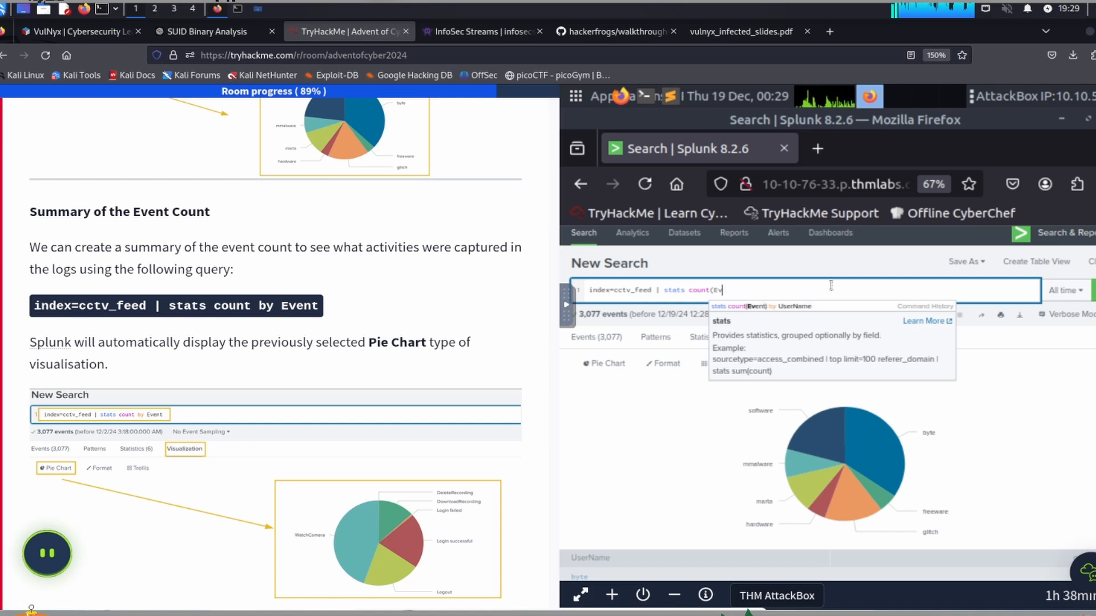
pyautogui.press('BackSpace')
pyautogui.press('BackSpace')
pyautogui.press('BackSpace')
pyautogui.press('BackSpace')
pyautogui.press('BackSpace')
pyautogui.press('BackSpace')
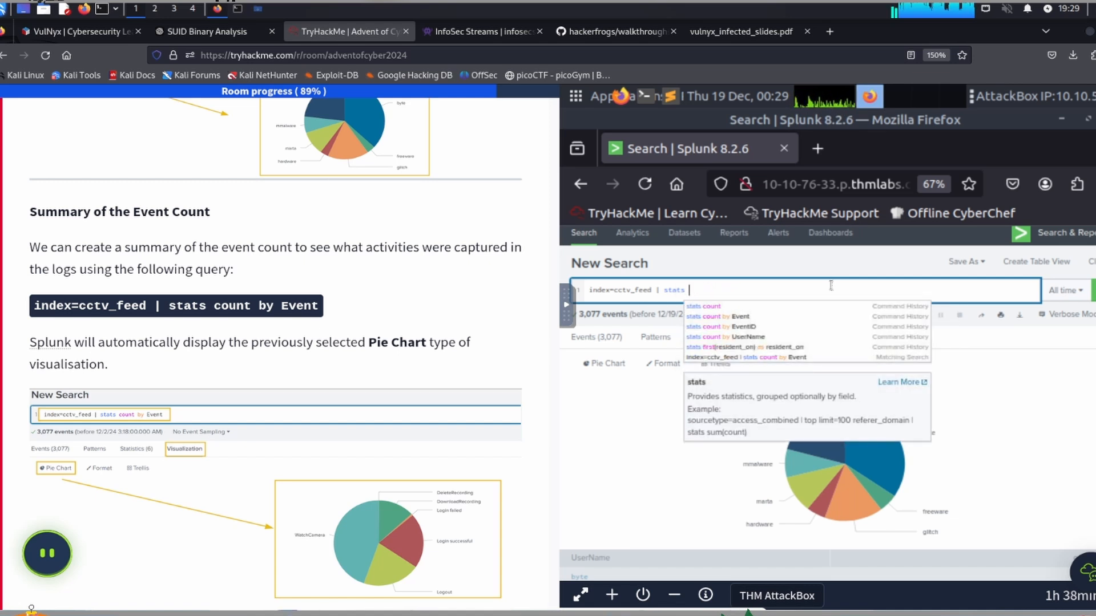
pyautogui.write('count by Event')
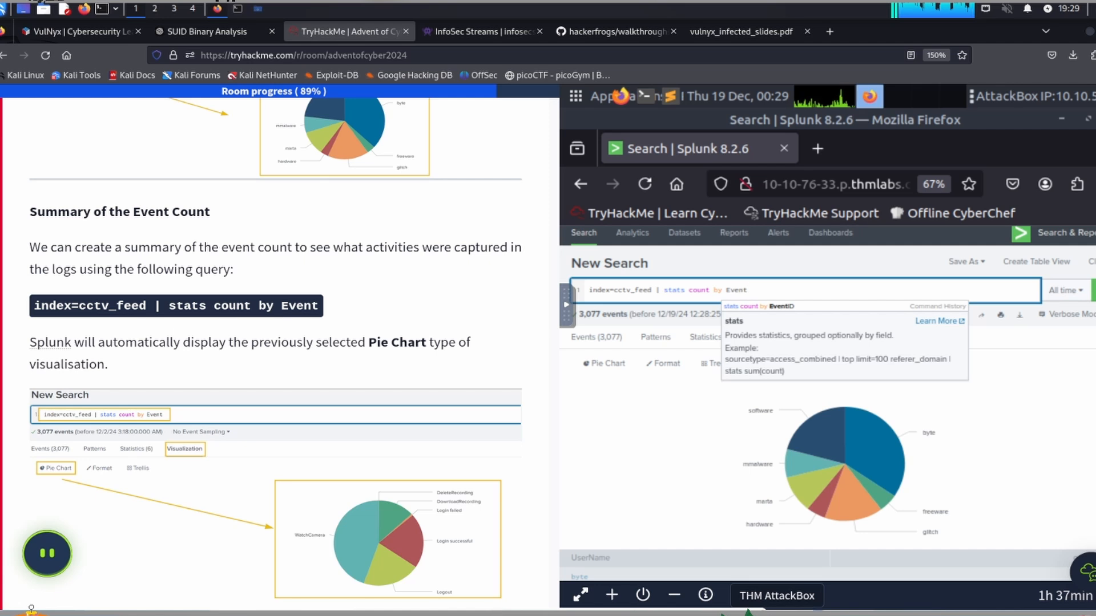
pyautogui.press('Return')
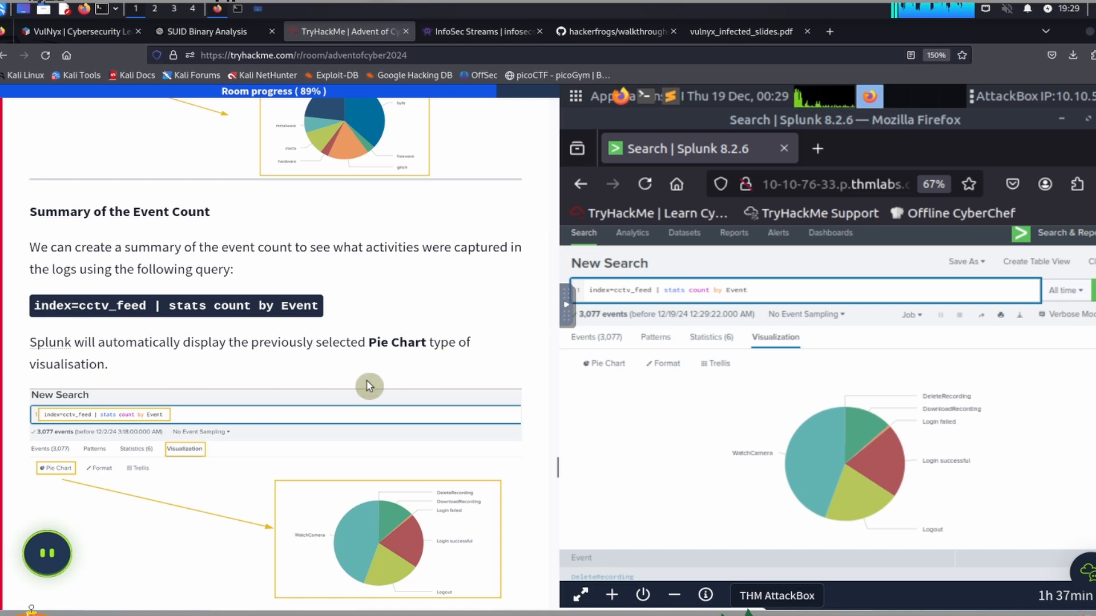
# Step: Read on to the task's Examining Rare Events section for its search query
pyautogui.scroll(-2, 367, 340)
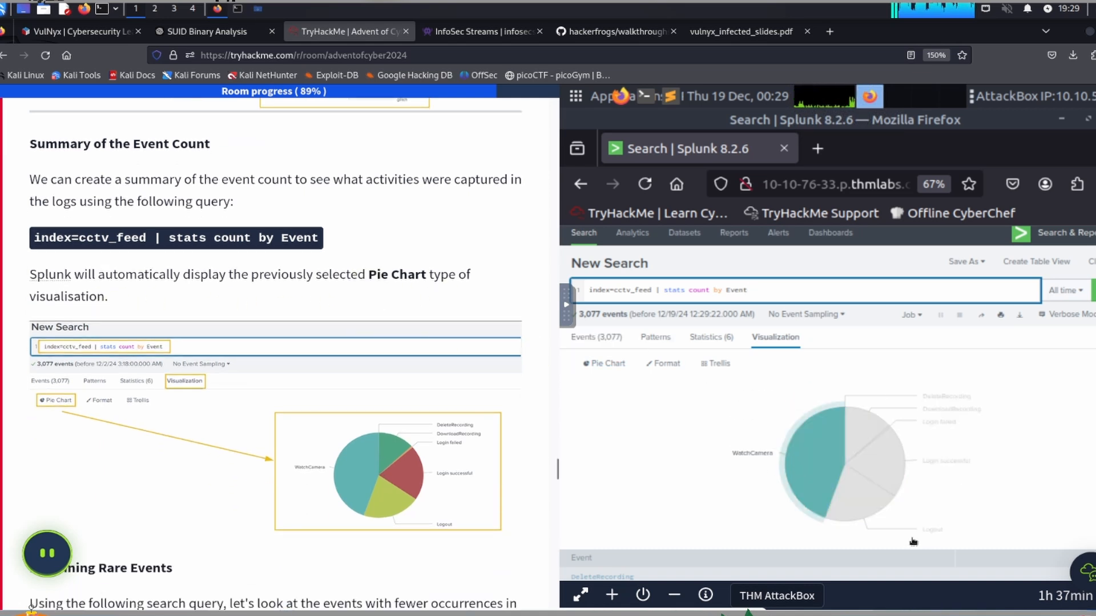
pyautogui.scroll(-6, 368, 387)
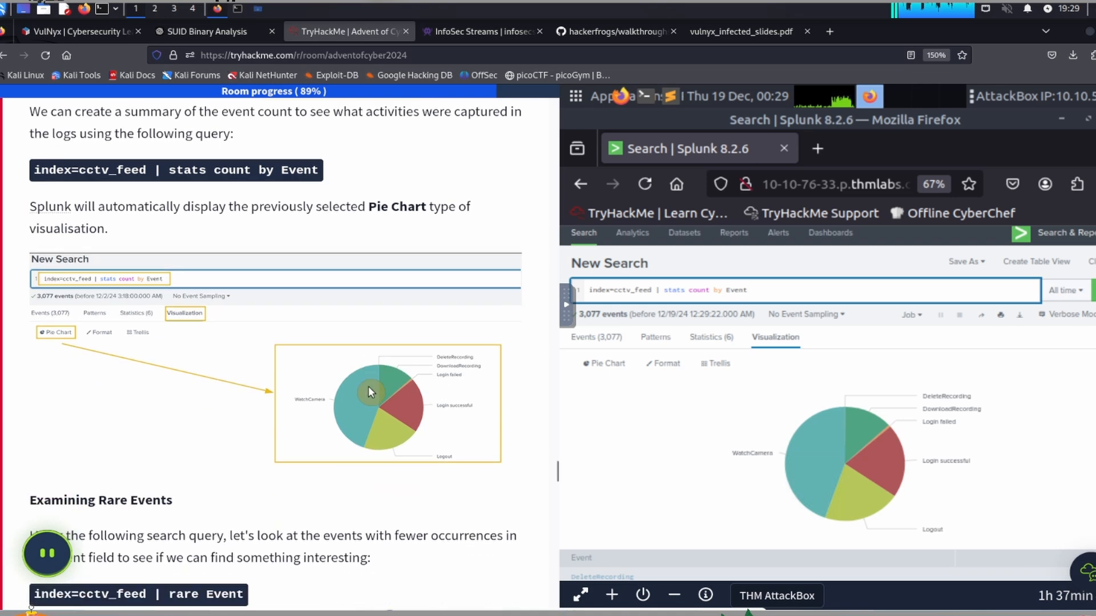
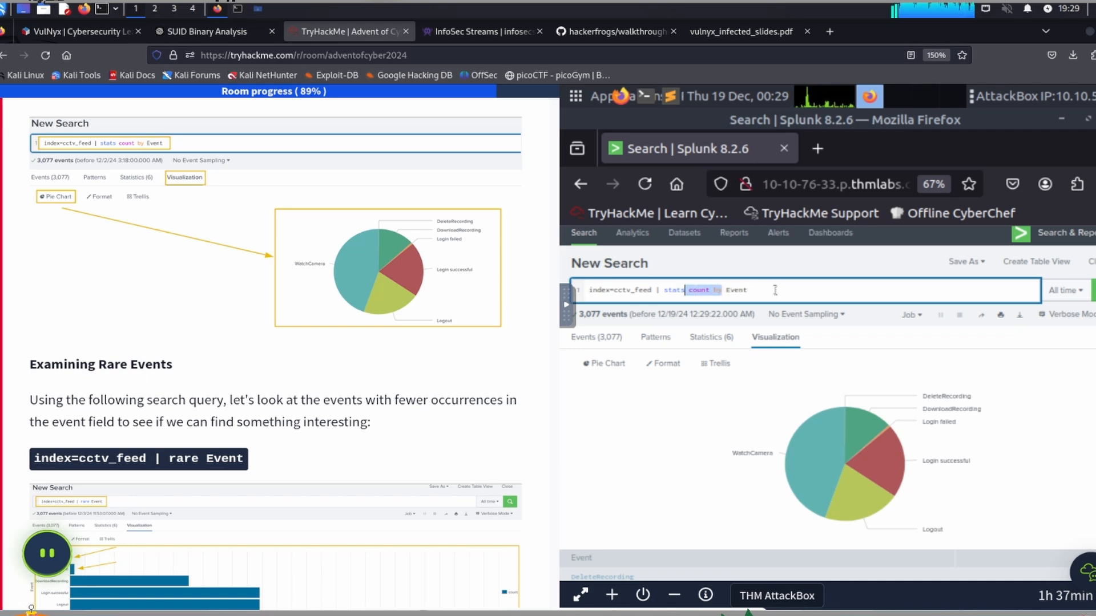
# Step: Change the search query to "index=cctv_feed | rare Event" and run it
pyautogui.write('rare')
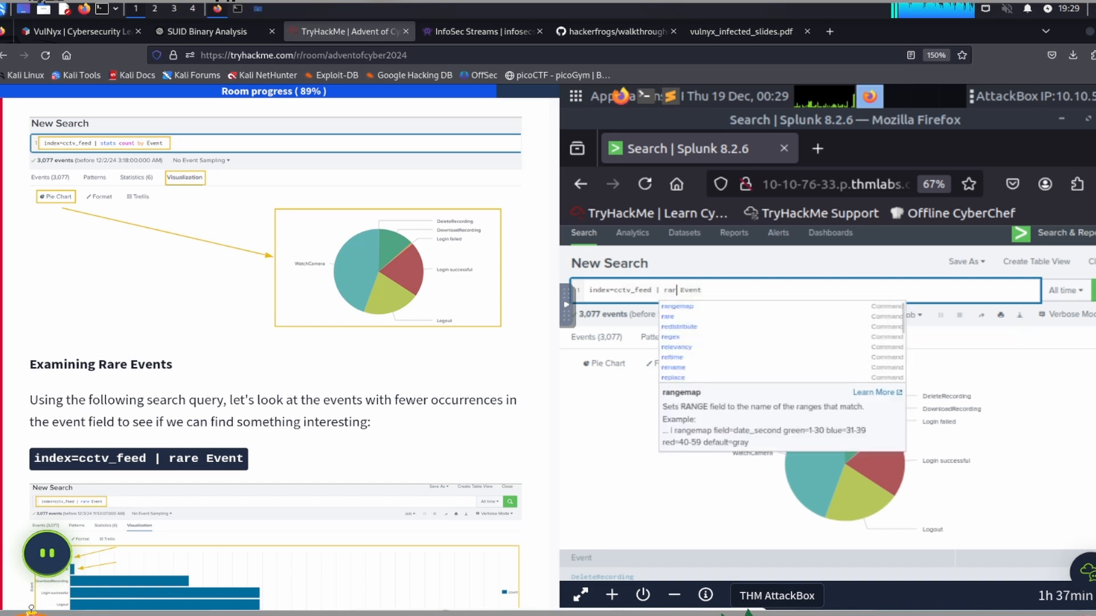
pyautogui.press('Return')
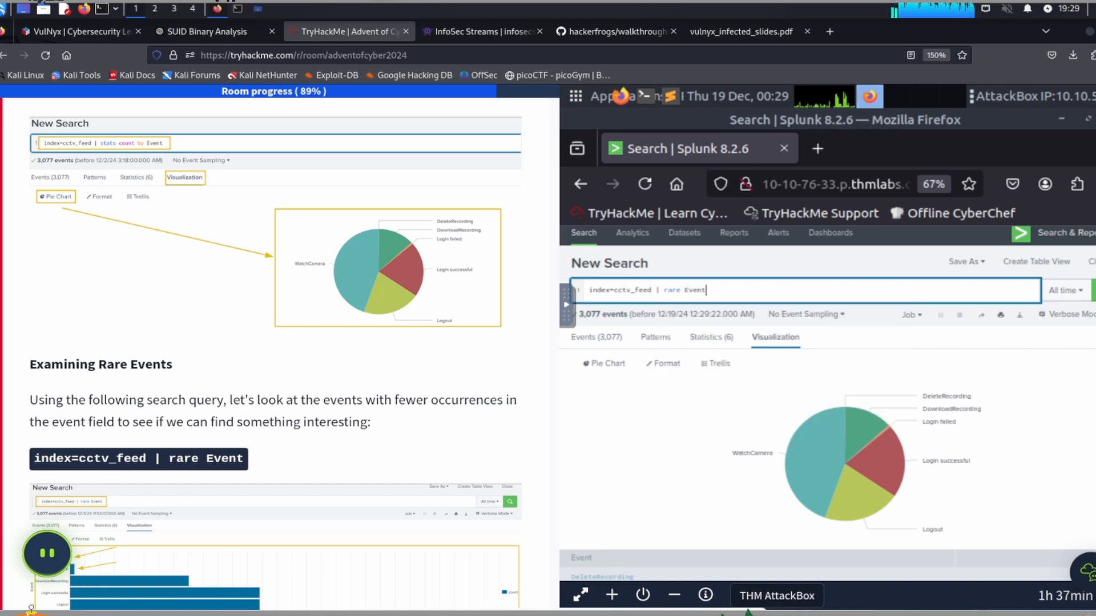
pyautogui.press('Return')
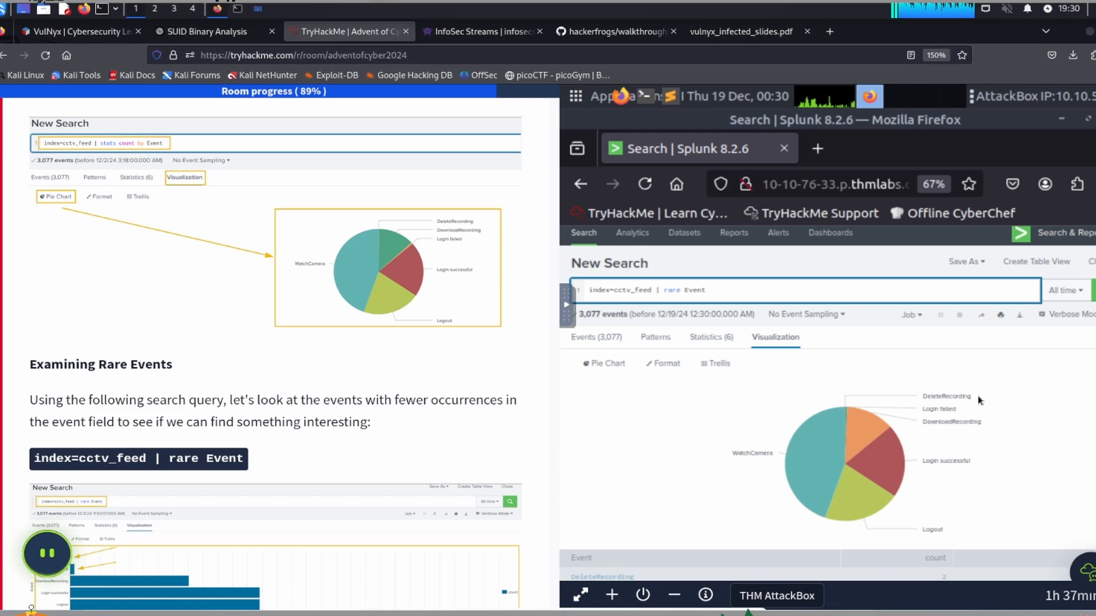
# Step: Read on to the task's failed login query and strip the search query down to "index=cctv_feed"
pyautogui.scroll(-2, 263, 405)
pyautogui.scroll(-10, 263, 405)
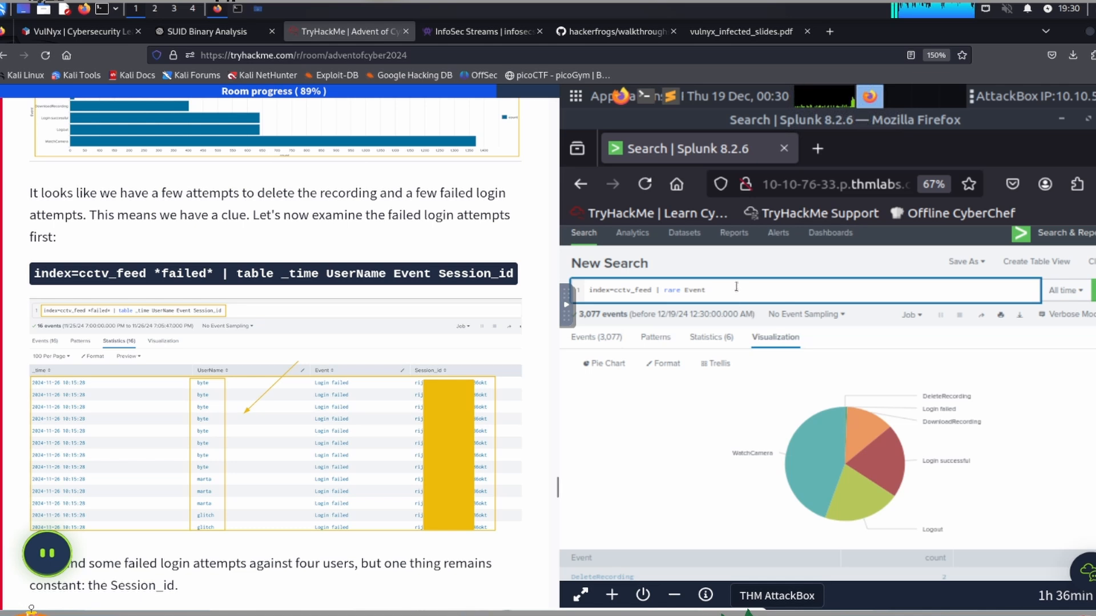
pyautogui.press('BackSpace')
pyautogui.press('BackSpace')
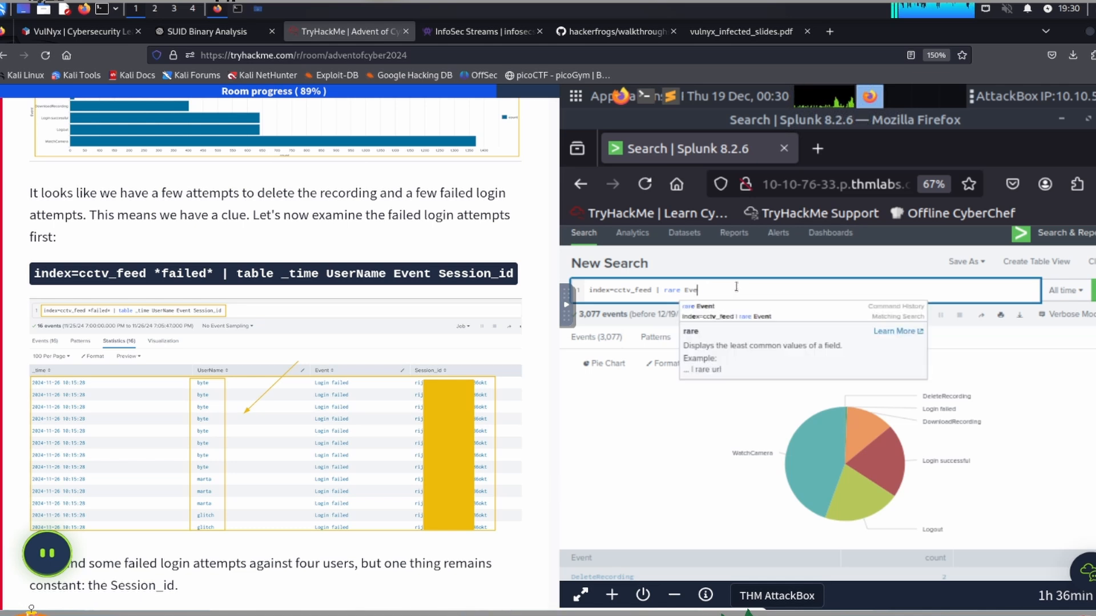
pyautogui.press('BackSpace')
pyautogui.press('BackSpace')
pyautogui.press('BackSpace')
pyautogui.press('BackSpace')
pyautogui.press('BackSpace')
pyautogui.press('BackSpace')
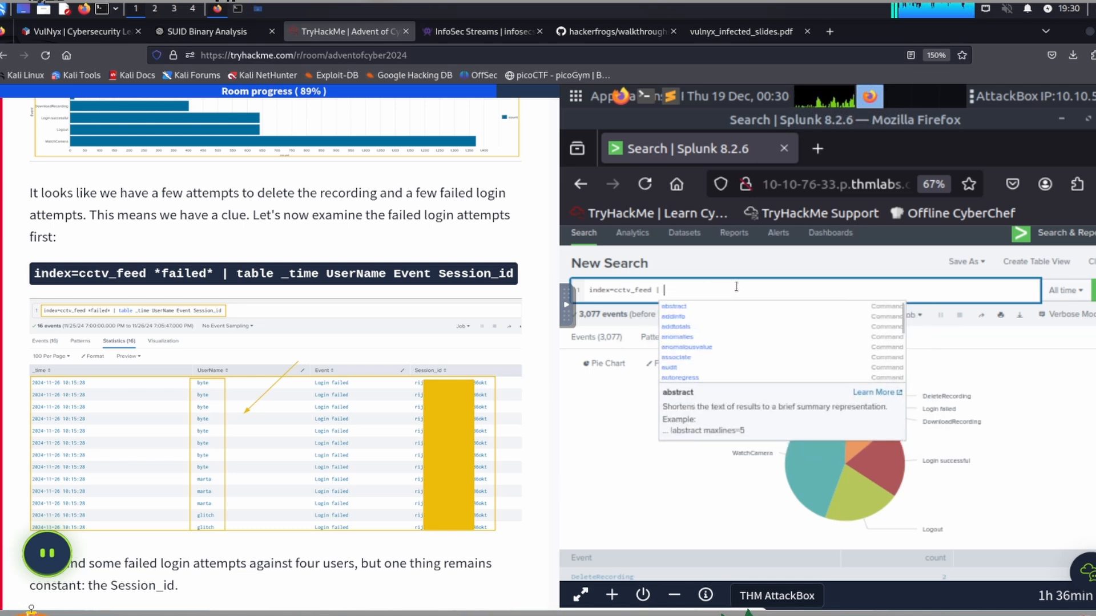
pyautogui.press('BackSpace')
pyautogui.press('BackSpace')
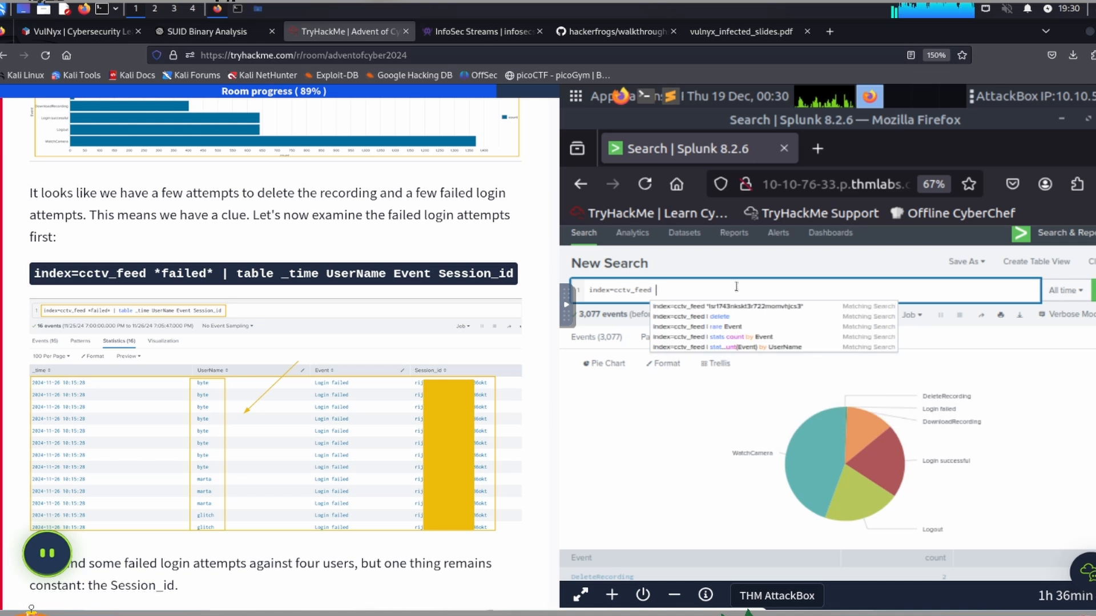
# Step: Extend the search query to "index=cctv_feed *failed* | table _time UserName Event Session_id" and run it
pyautogui.write('*')
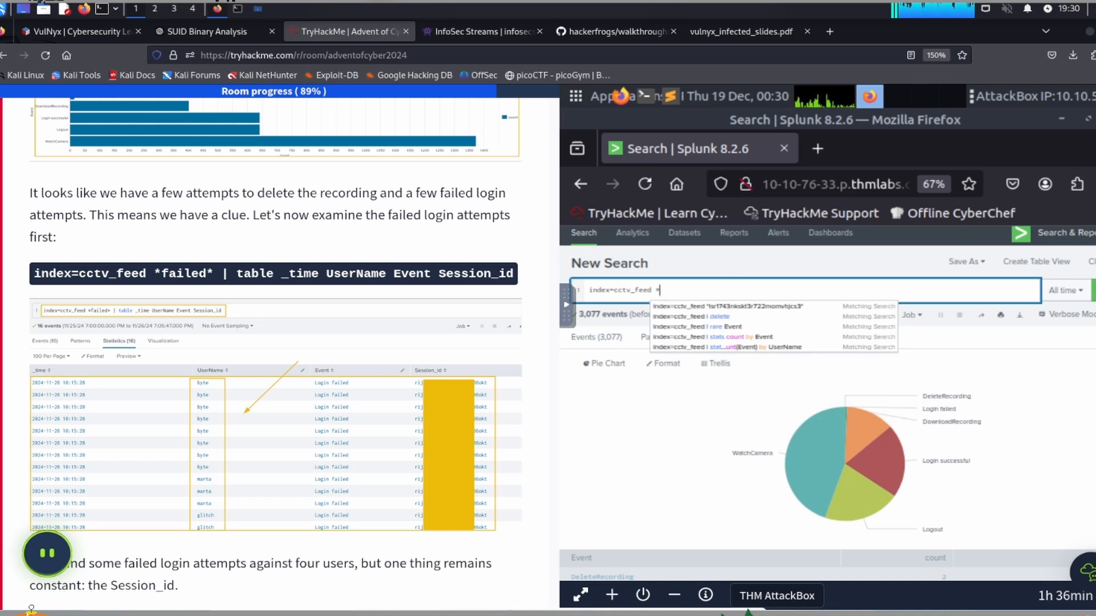
pyautogui.write('failed')
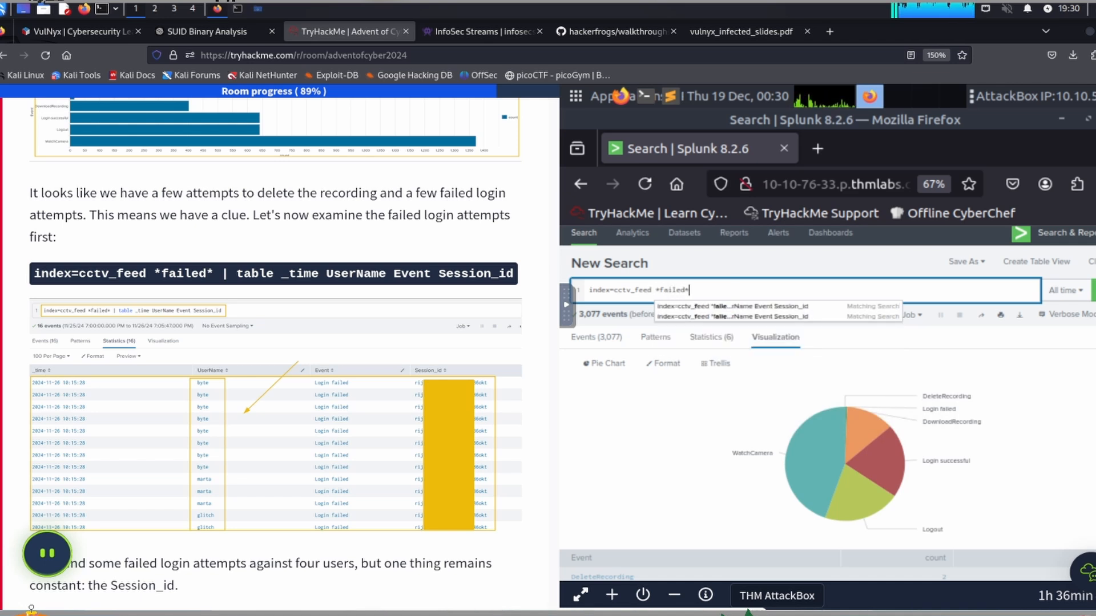
pyautogui.write('*failed* ')
pyautogui.write('| table _ti')
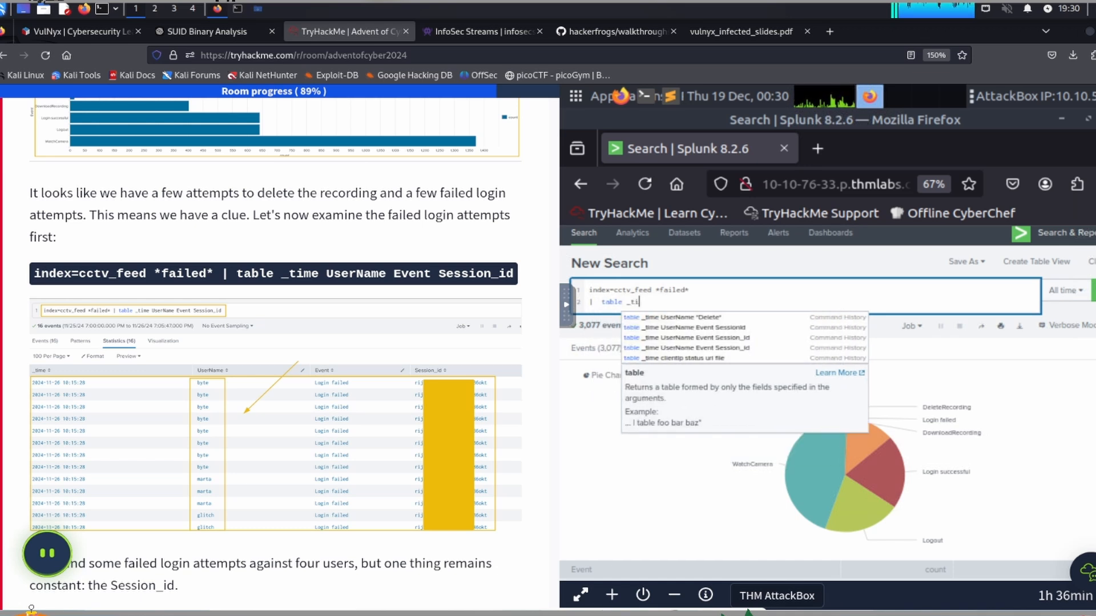
pyautogui.write('me UserNa')
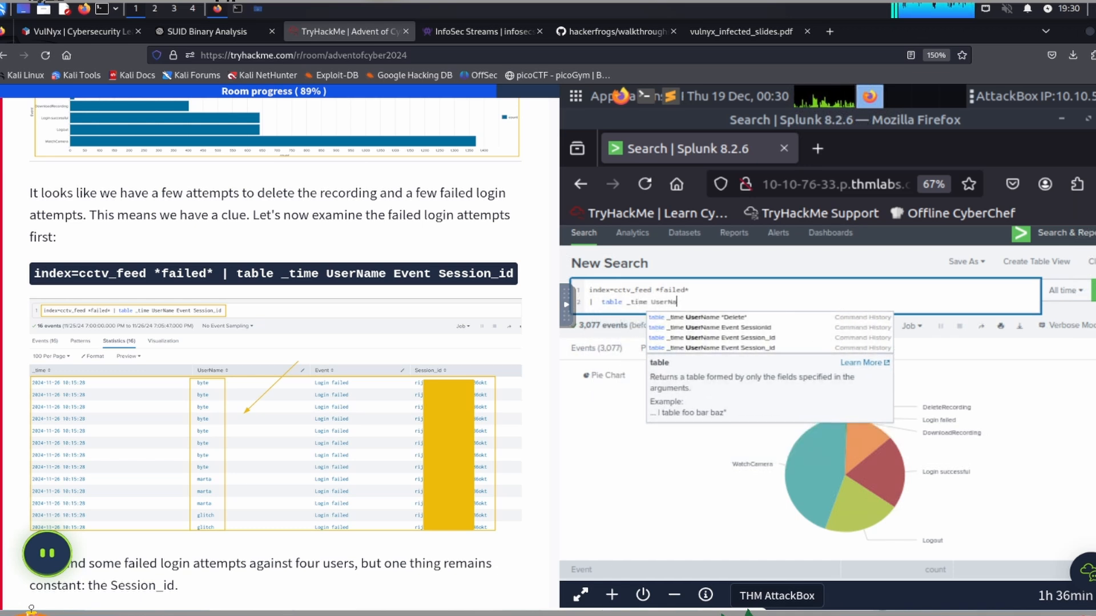
pyautogui.write('me Event Sess')
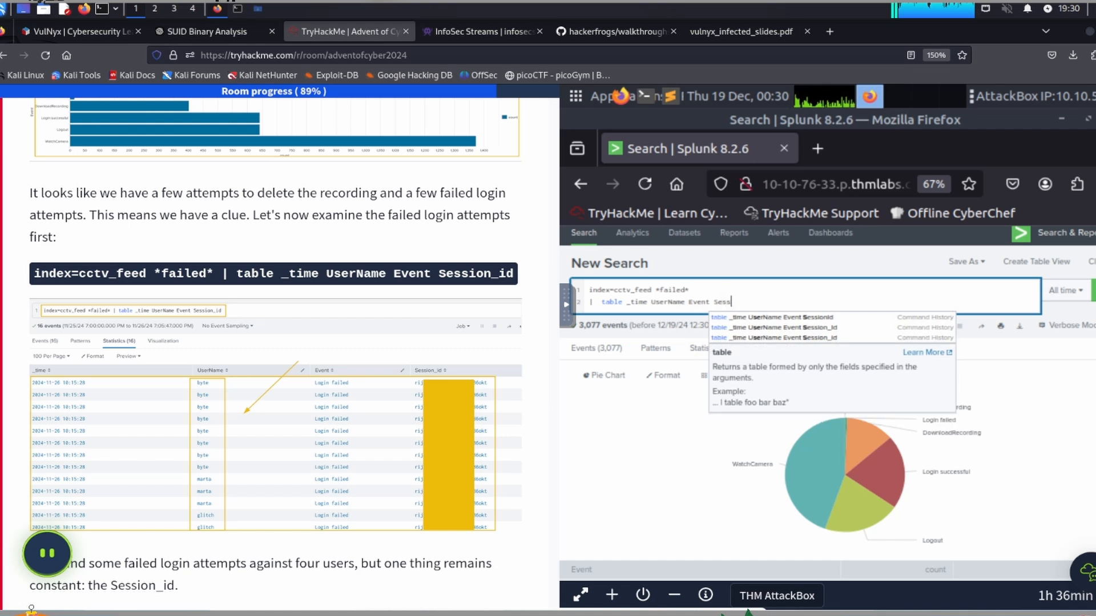
pyautogui.write('ion_id')
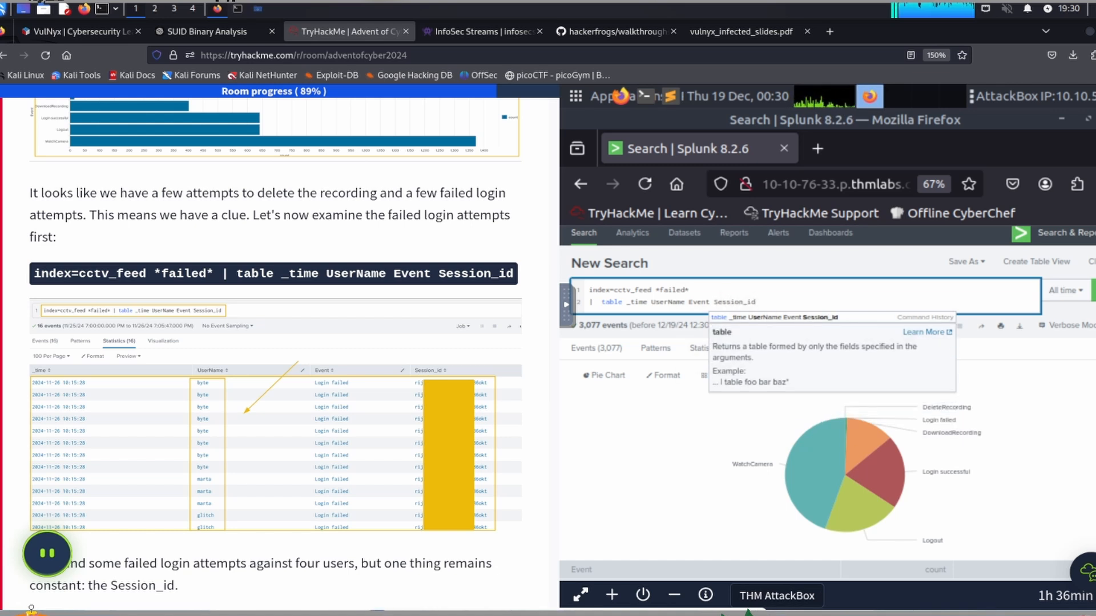
pyautogui.press('Return')
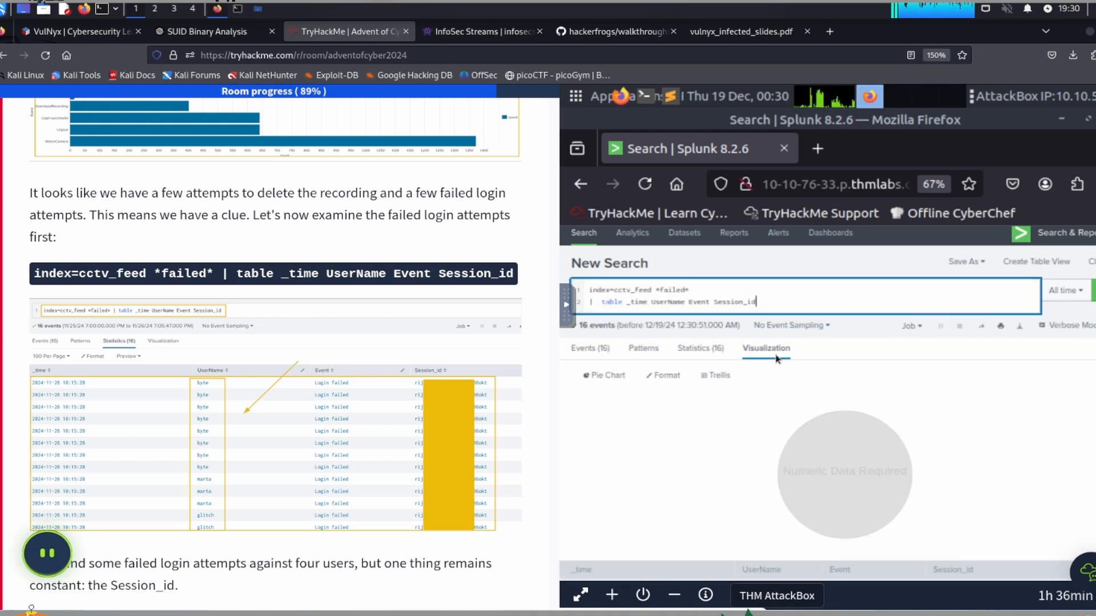
# Step: Examine the failed login entries in the event list and in the statistics table
pyautogui.click(591, 350)
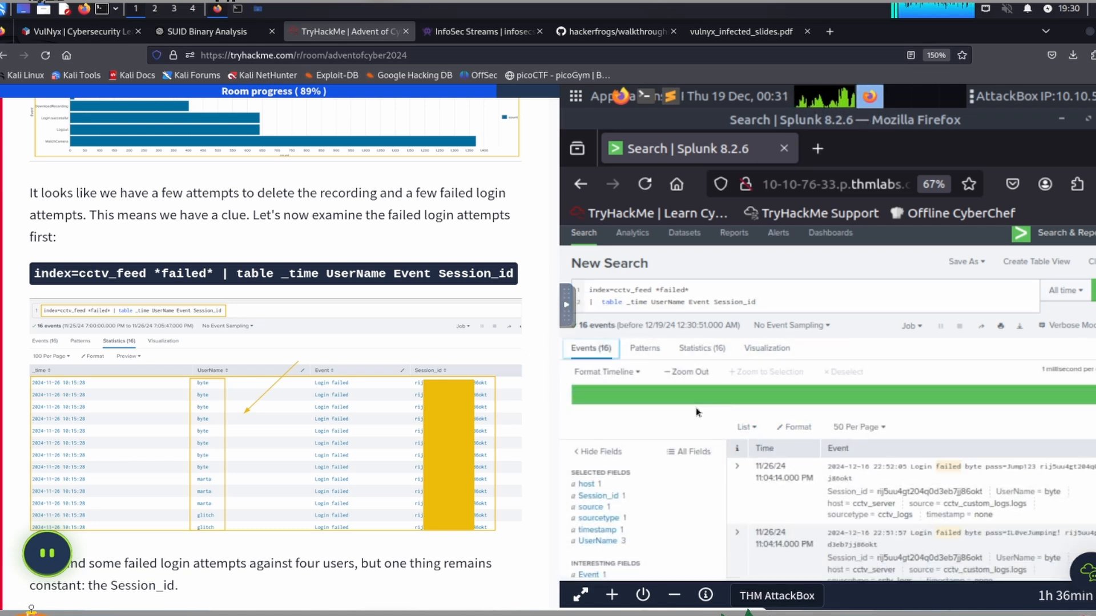
pyautogui.scroll(-2, 822, 445)
pyautogui.scroll(-2, 925, 497)
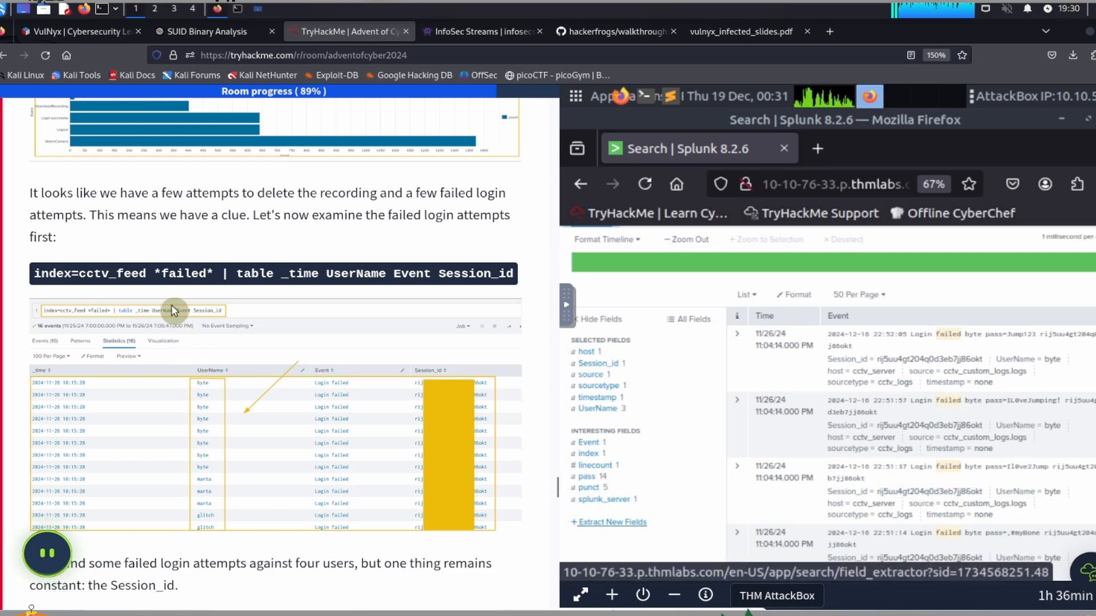
# Step: Copy the session query from the task's Narrowing Down Our Investigation section and put it on the AttackBox clipboard
pyautogui.scroll(-5, 150, 297)
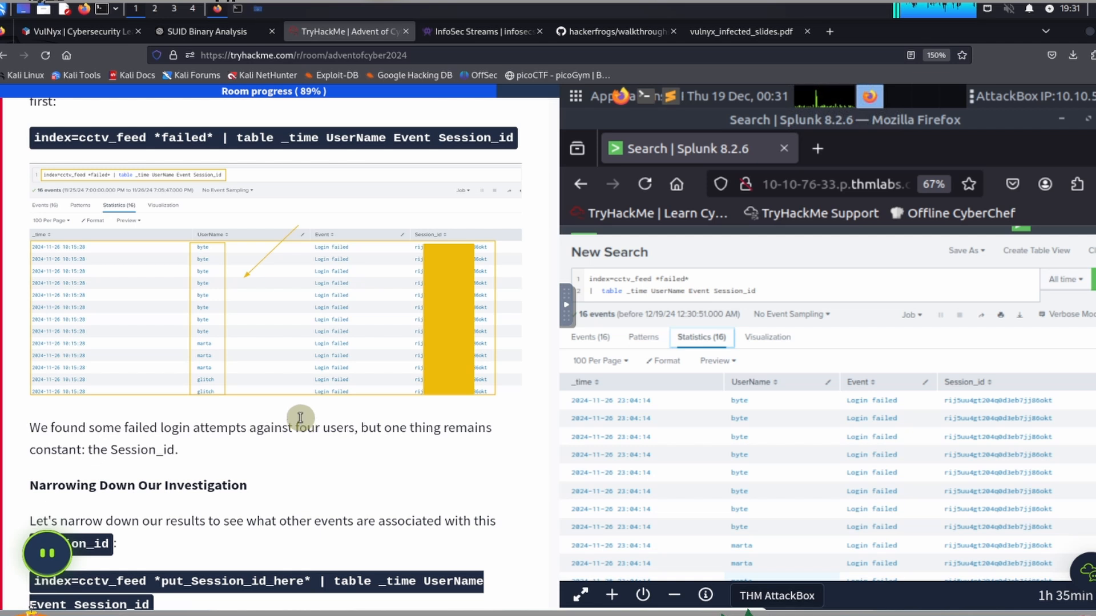
pyautogui.scroll(-3, 300, 420)
pyautogui.scroll(-3, 301, 420)
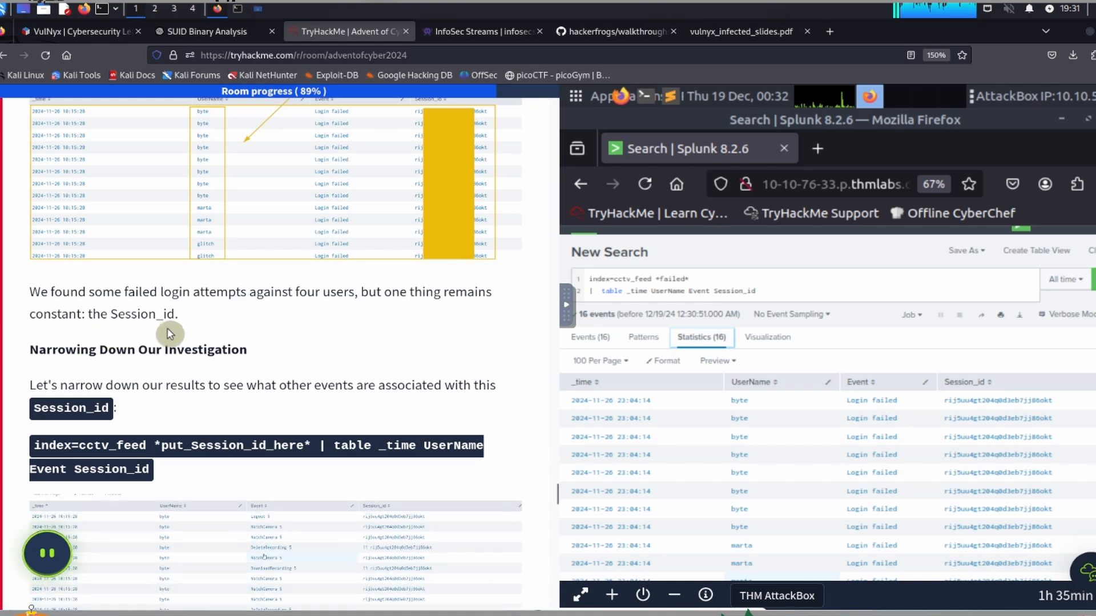
pyautogui.scroll(-5, 190, 335)
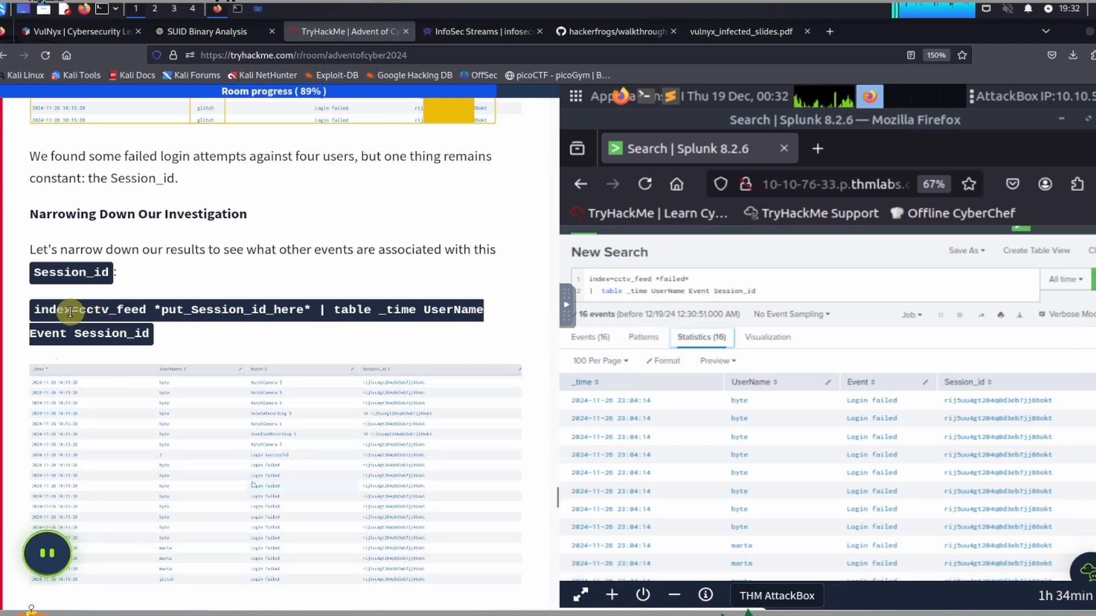
pyautogui.moveTo(34, 309); pyautogui.dragTo(152, 340)
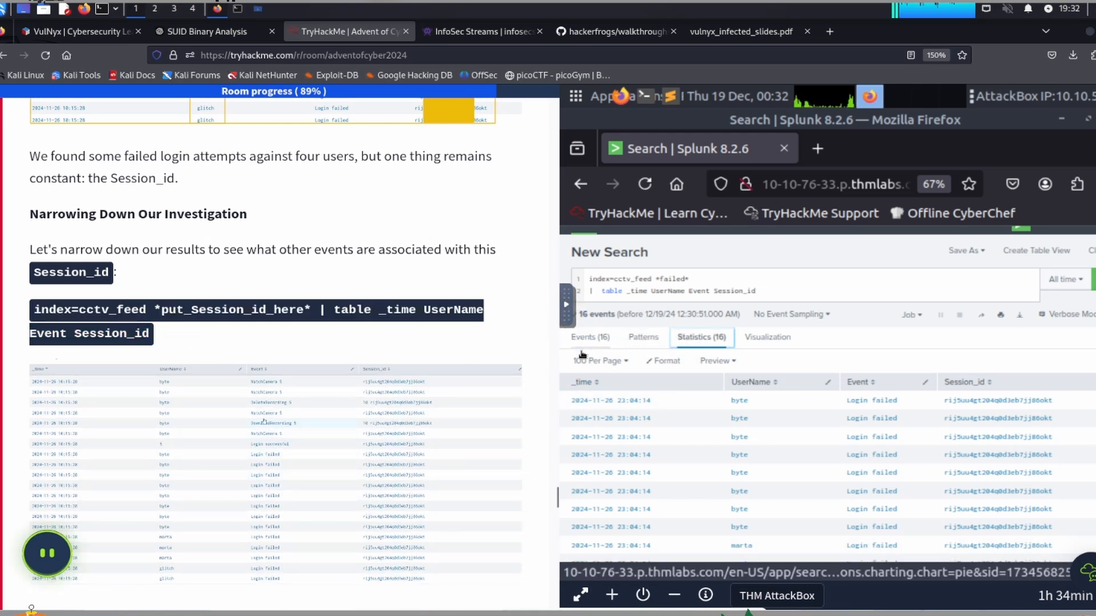
pyautogui.click(566, 304)
pyautogui.click(579, 351)
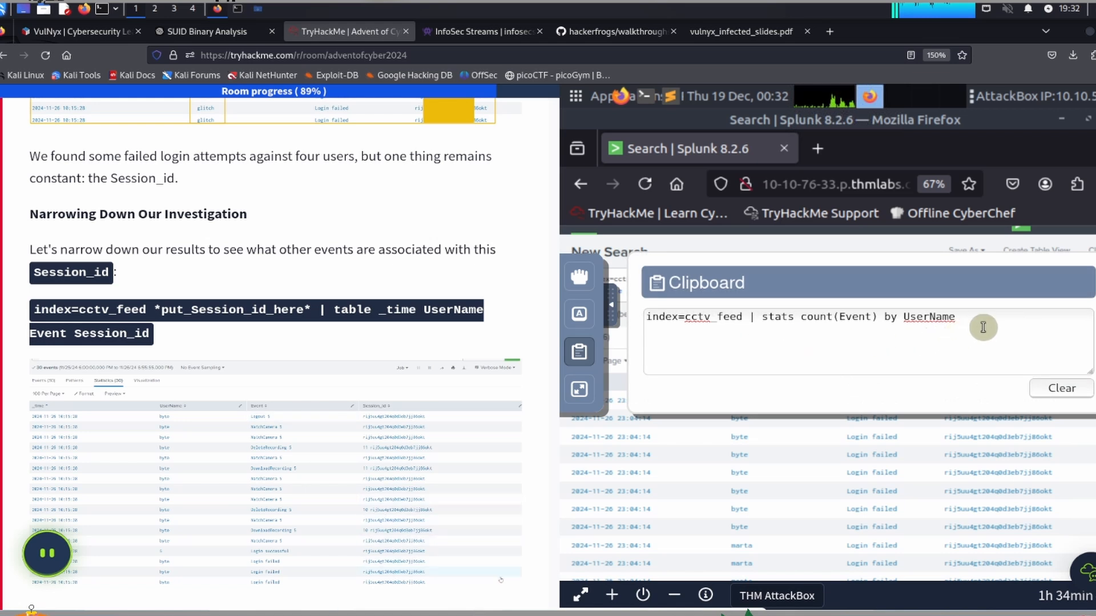
pyautogui.hotkey('ctrl', 'a')
pyautogui.hotkey('ctrl', 'v')
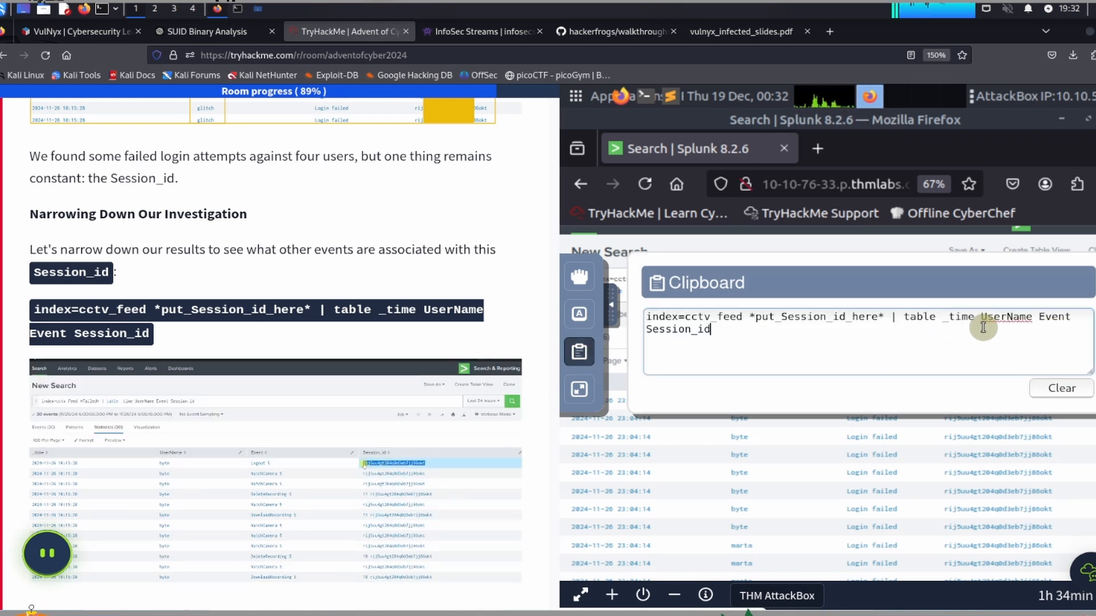
pyautogui.click(611, 304)
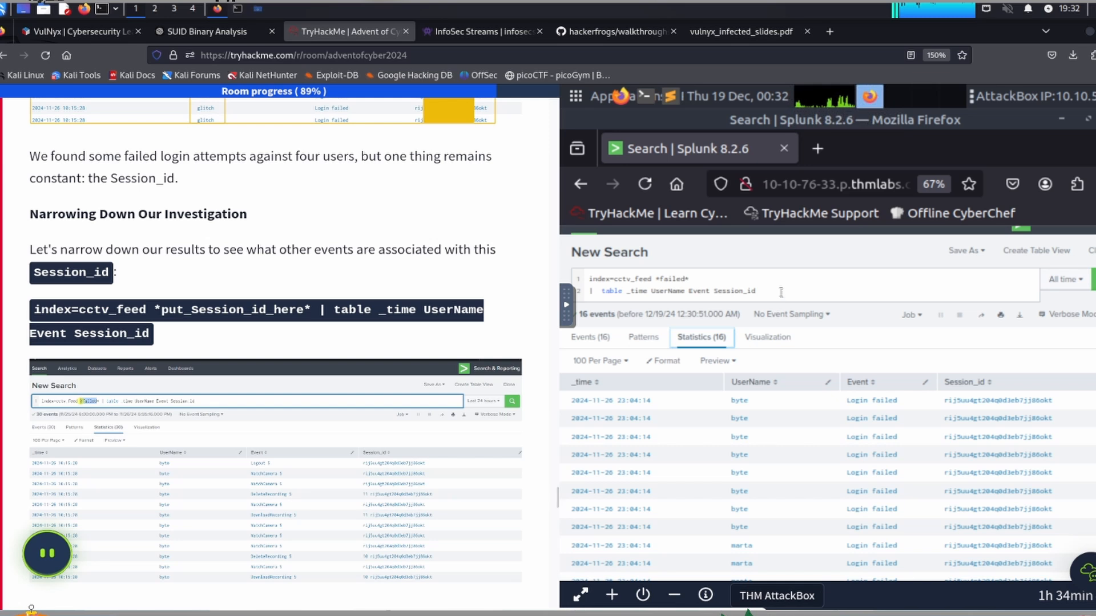
# Step: Replace the whole search query with the copied "index=cctv_feed *put_Session_id_here* | table _time UserName Event Session_id"
pyautogui.click(776, 290)
pyautogui.hotkey('shift', 'End')
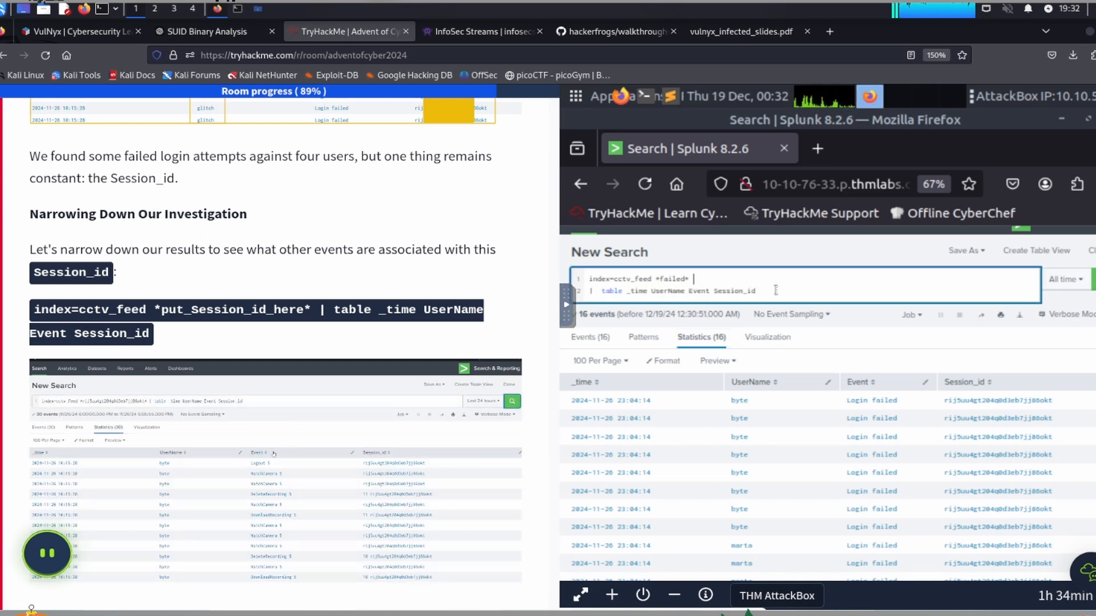
pyautogui.hotkey('ctrl', 'a')
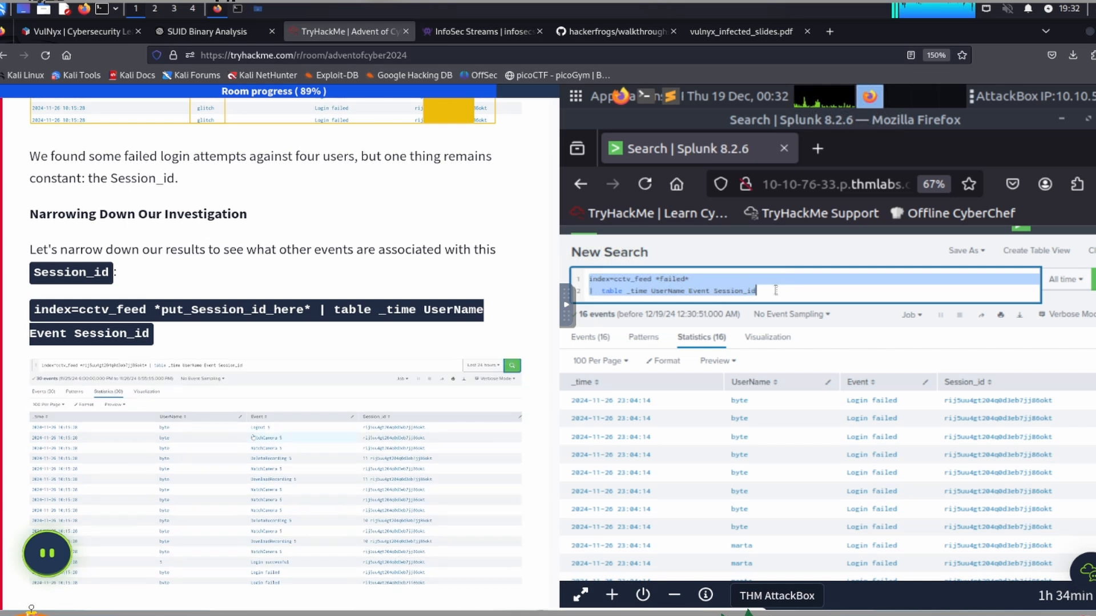
pyautogui.press('BackSpace')
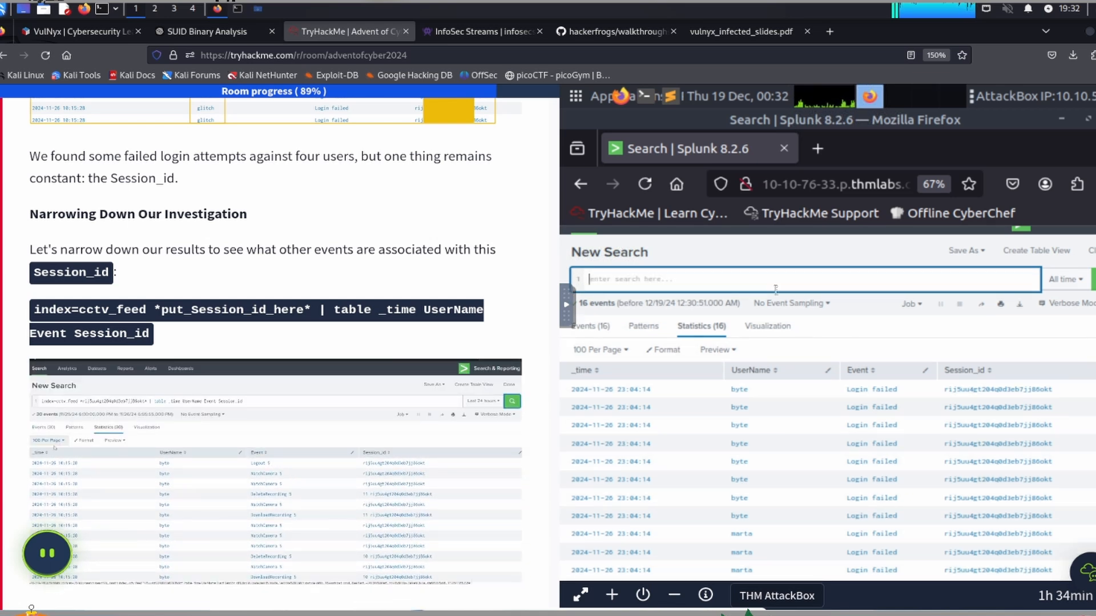
pyautogui.hotkey('ctrl', 'v')
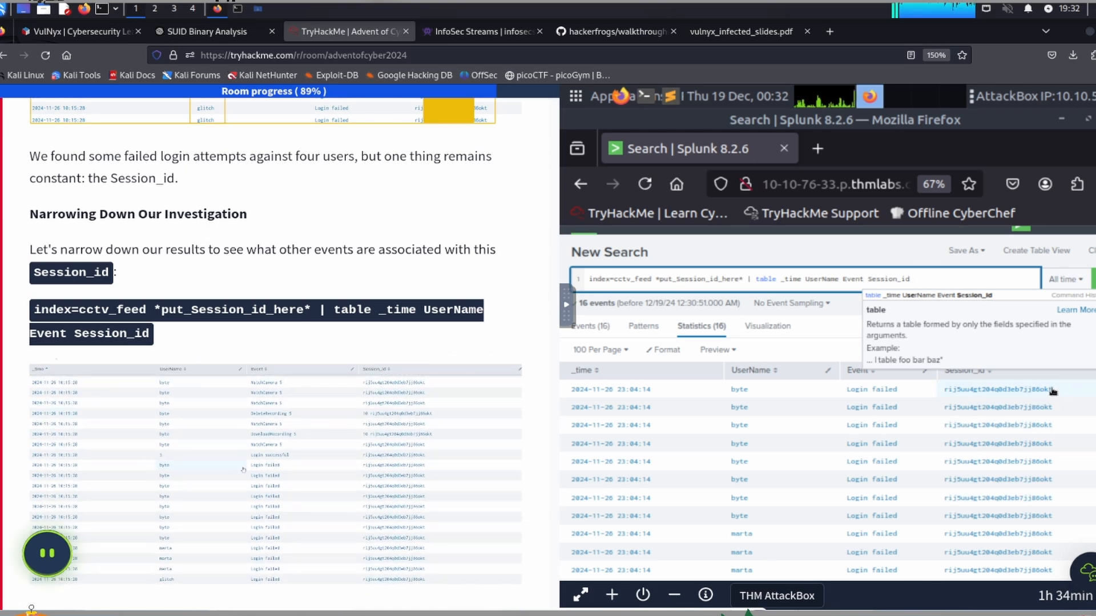
# Step: Replace the "*put_Session_id_here*" placeholder with the session ID copied from the failed login results and run the search
pyautogui.click(1060, 390)
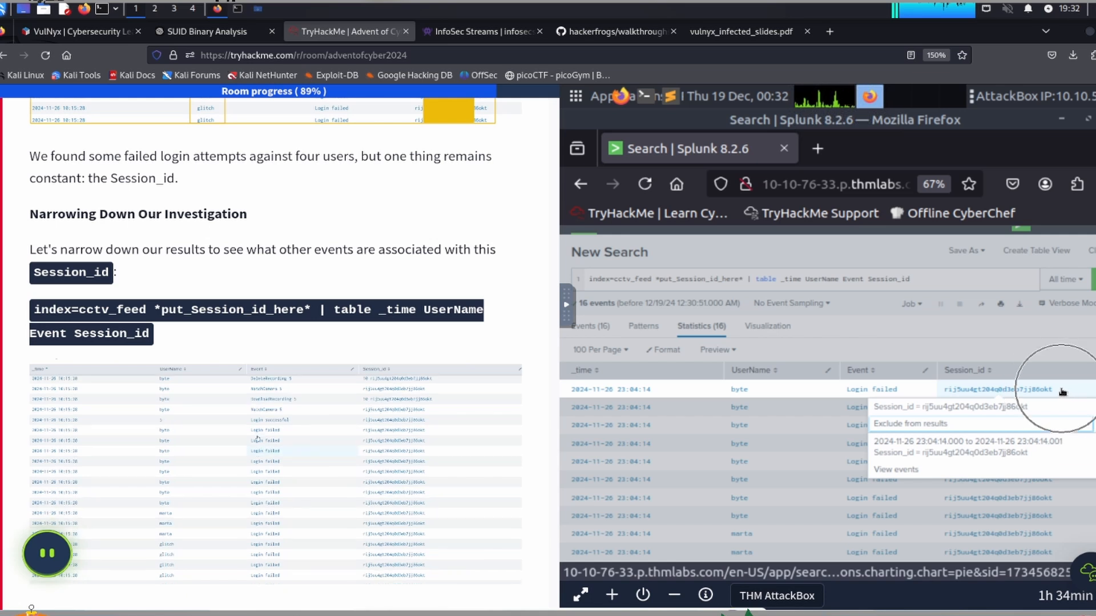
pyautogui.moveTo(1055, 391); pyautogui.dragTo(948, 396)
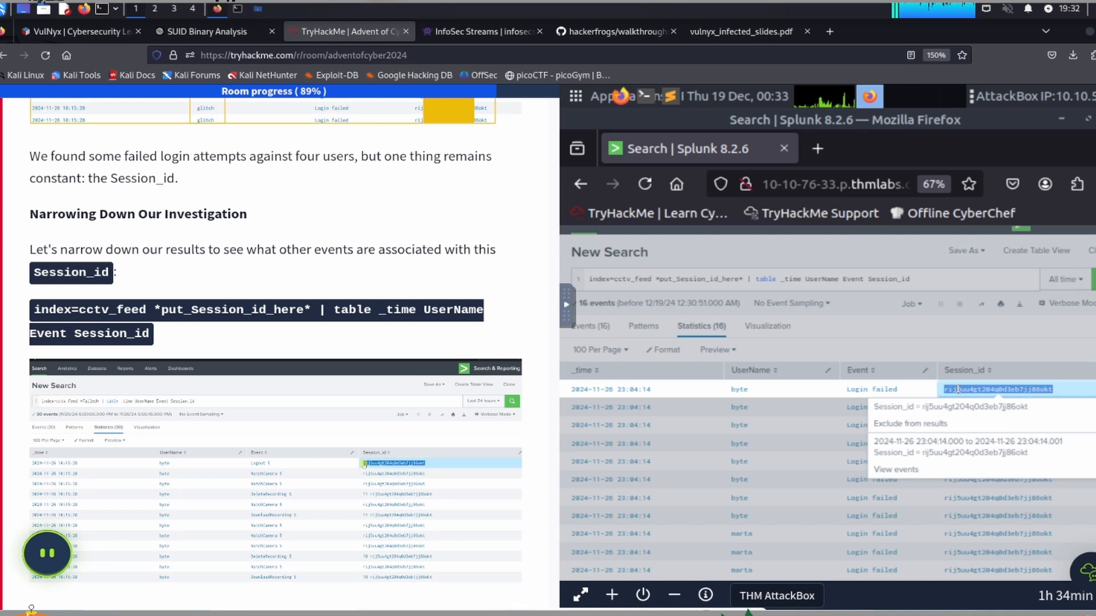
pyautogui.click(696, 278)
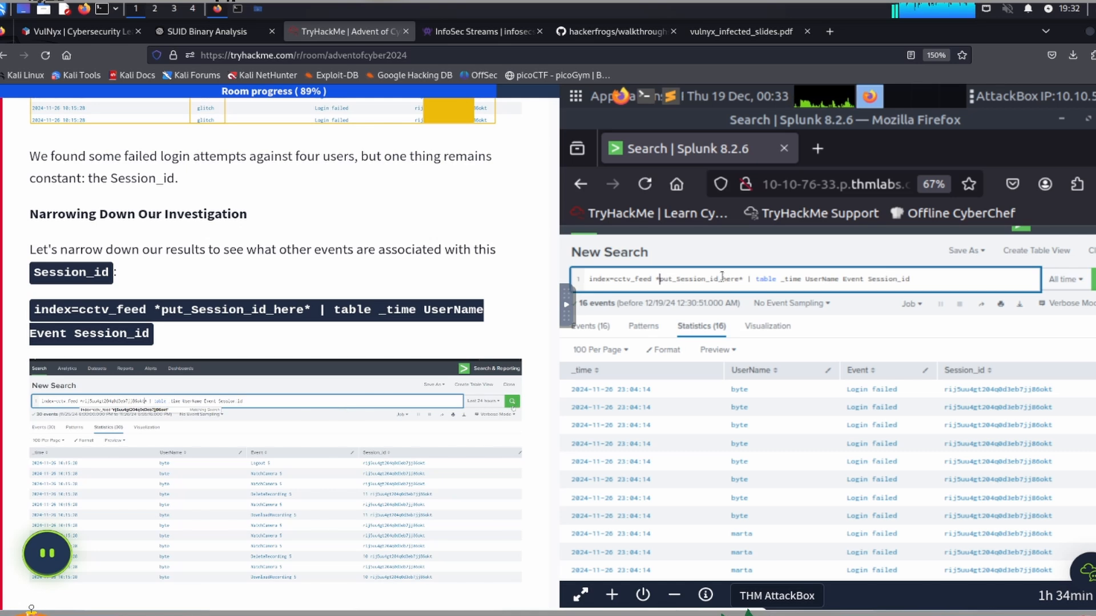
pyautogui.hotkey('shift', 'Right')
pyautogui.hotkey('shift', 'Right')
pyautogui.hotkey('shift', 'Right')
pyautogui.hotkey('shift', 'Right')
pyautogui.hotkey('shift', 'Right')
pyautogui.hotkey('shift', 'Right')
pyautogui.hotkey('shift', 'Right')
pyautogui.hotkey('shift', 'Right')
pyautogui.hotkey('shift', 'Right')
pyautogui.hotkey('shift', 'Right')
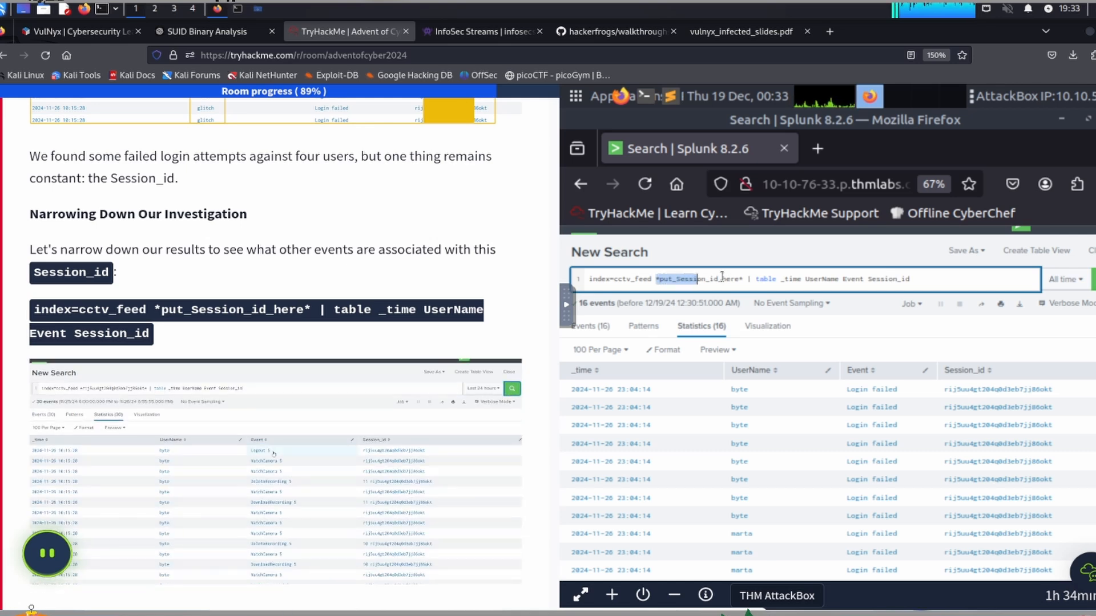
pyautogui.hotkey('shift', 'Right')
pyautogui.hotkey('shift', 'Right')
pyautogui.hotkey('shift', 'Right')
pyautogui.hotkey('shift', 'Right')
pyautogui.hotkey('shift', 'Right')
pyautogui.hotkey('shift', 'Right')
pyautogui.hotkey('shift', 'Right')
pyautogui.hotkey('shift', 'Right')
pyautogui.hotkey('shift', 'Right')
pyautogui.hotkey('shift', 'Right')
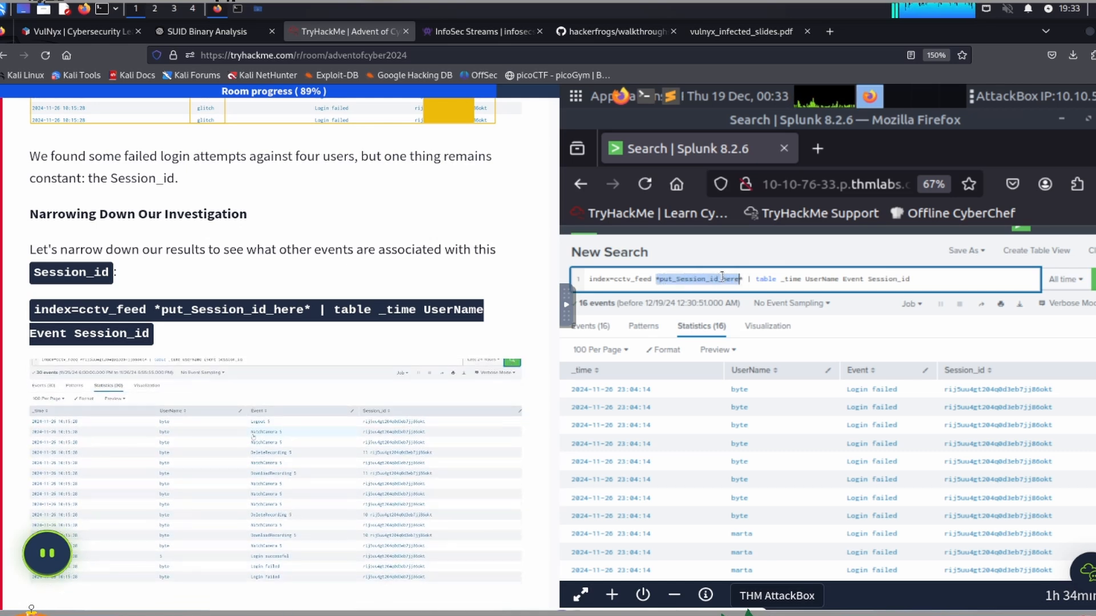
pyautogui.hotkey('shift', 'Right')
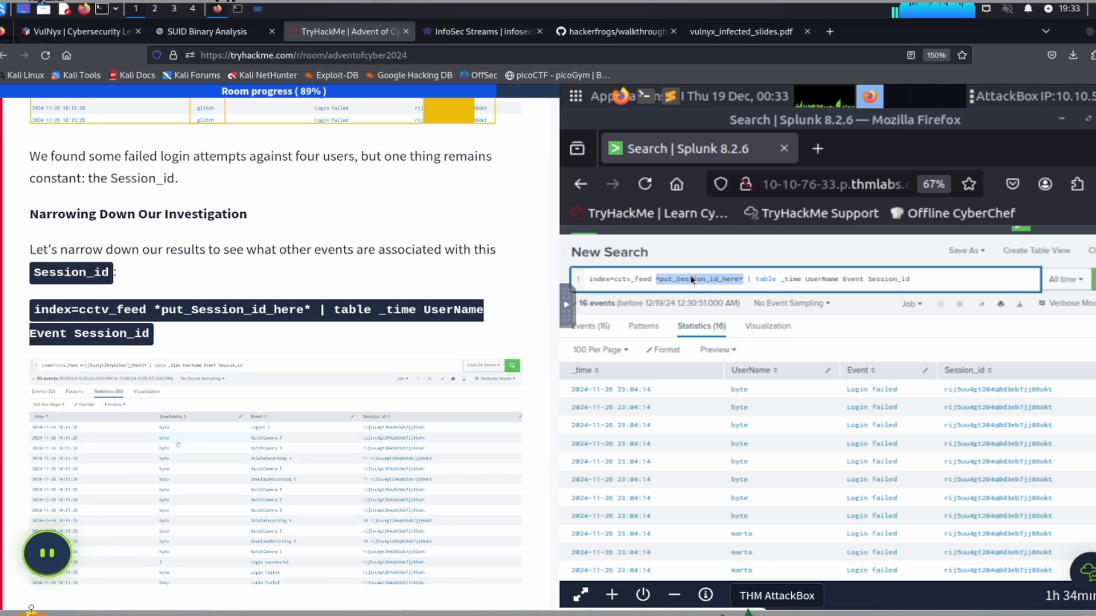
pyautogui.hotkey('ctrl', 'v')
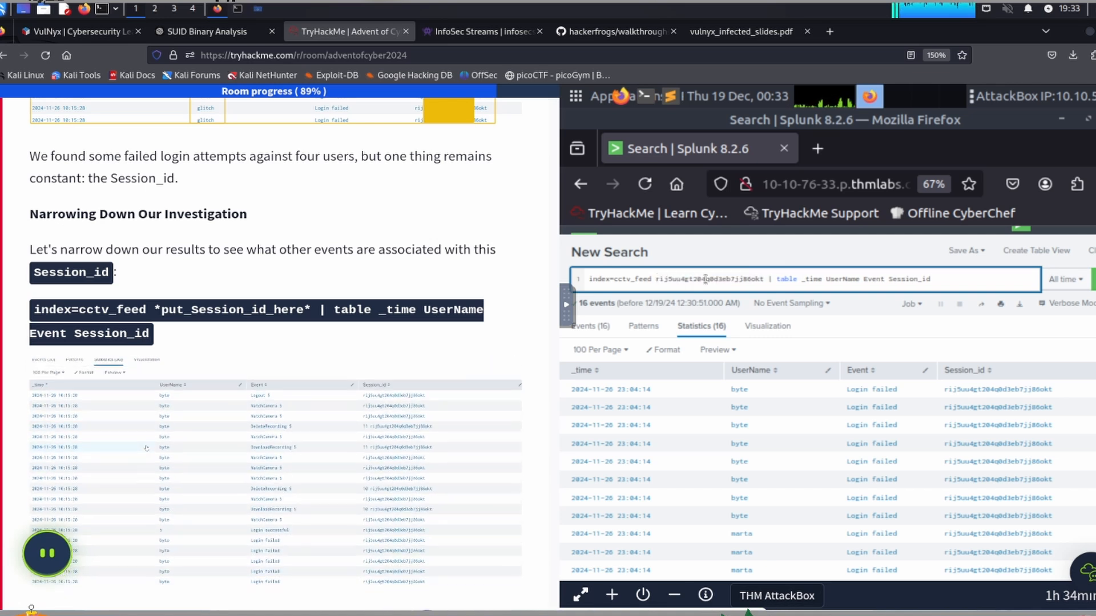
pyautogui.press('Return')
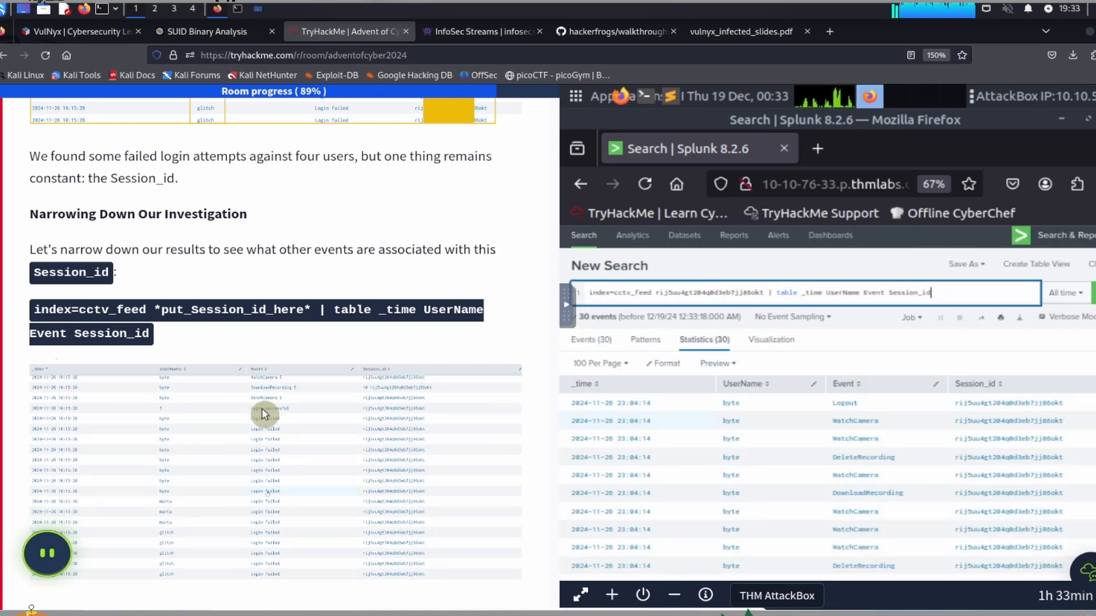
# Step: Change the search query to "index=cctv_feed *Delete*" as given in the task, run it and review the matching deletion events
pyautogui.scroll(-6, 198, 346)
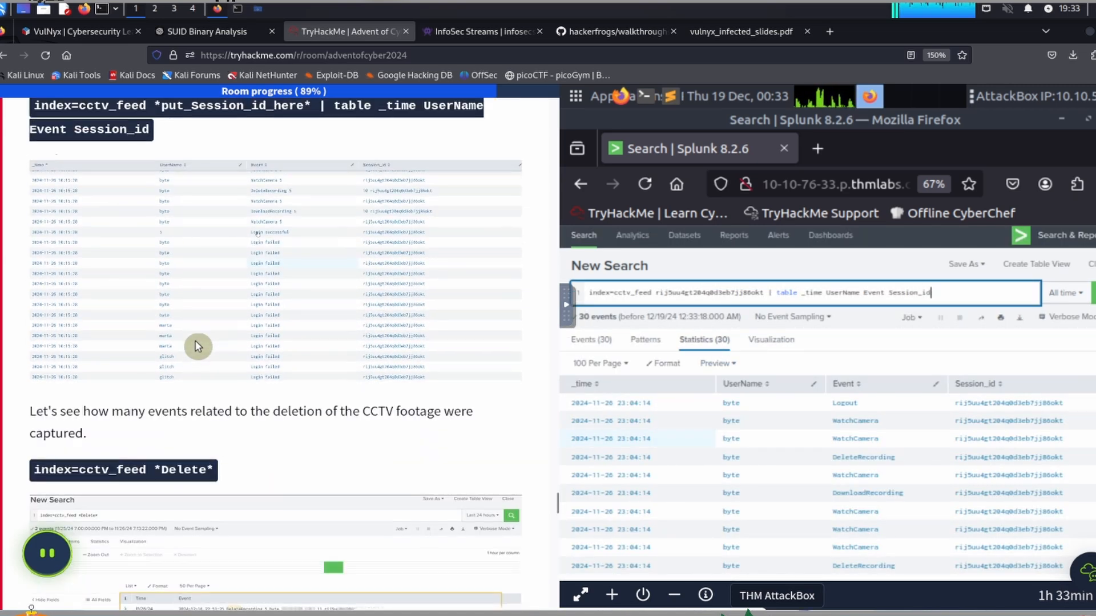
pyautogui.scroll(-1, 198, 347)
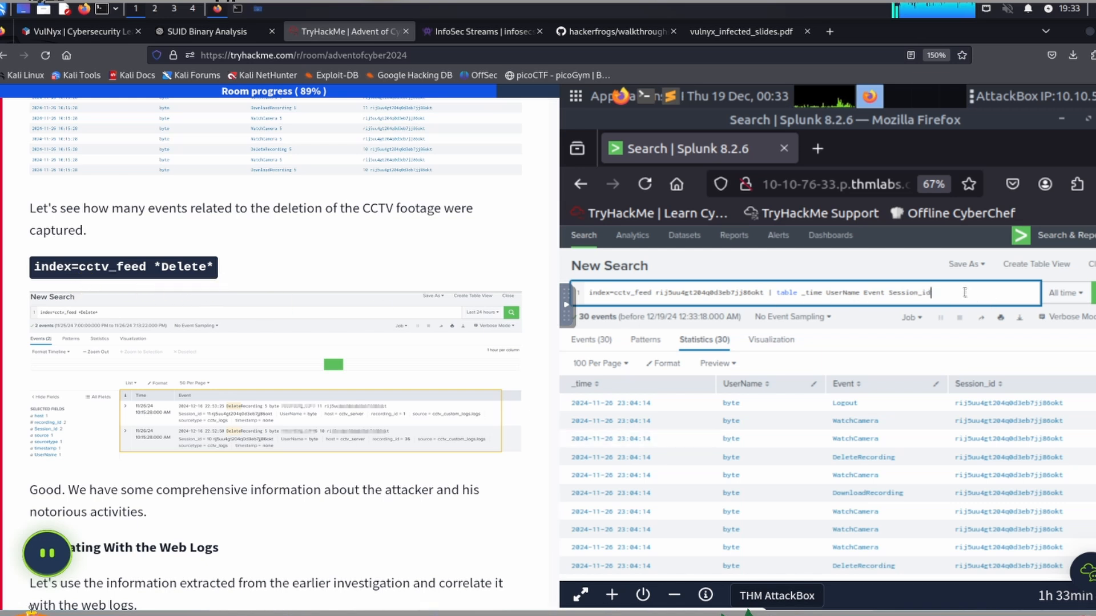
pyautogui.hotkey('shift', 'Home')
pyautogui.hotkey('shift', 'ctrl', 'Right')
pyautogui.hotkey('shift', 'ctrl', 'Right')
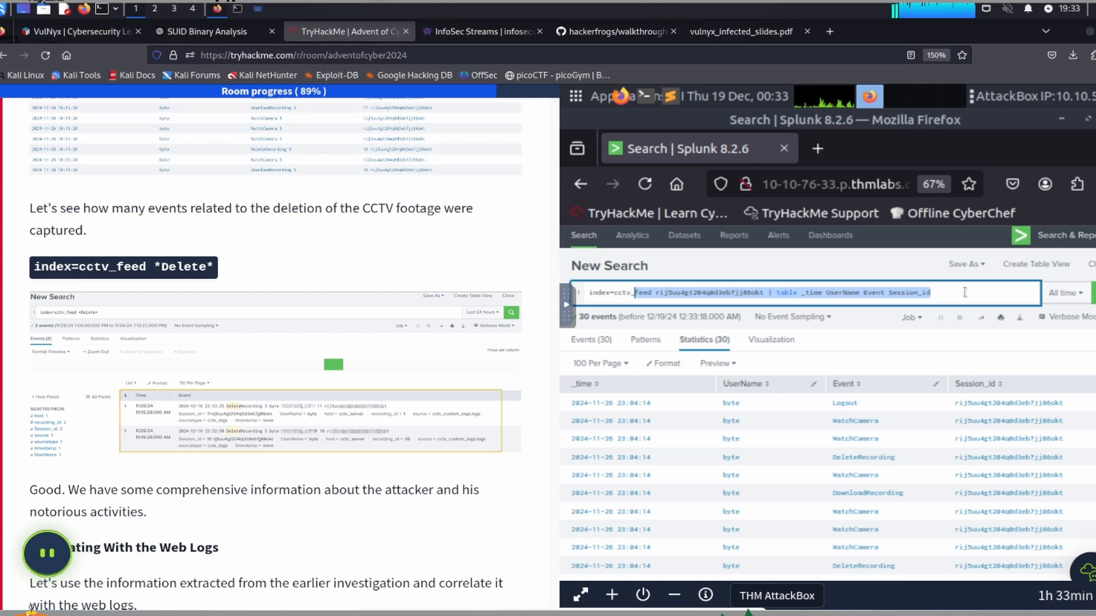
pyautogui.hotkey('shift', 'Right')
pyautogui.hotkey('shift', 'Right')
pyautogui.hotkey('shift', 'Right')
pyautogui.hotkey('shift', 'Right')
pyautogui.hotkey('shift', 'Right')
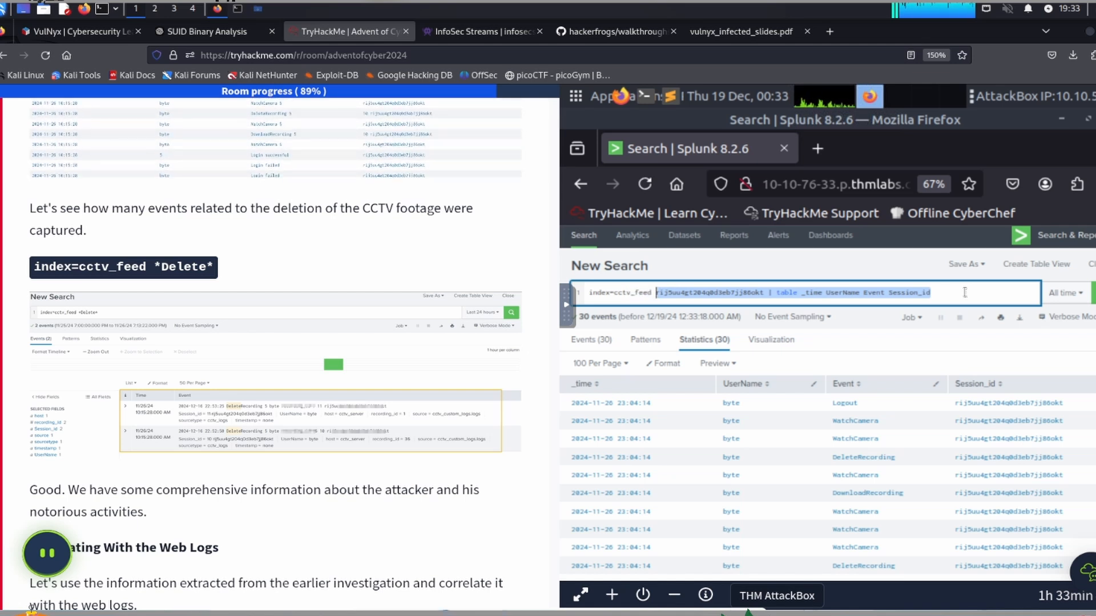
pyautogui.press('BackSpace')
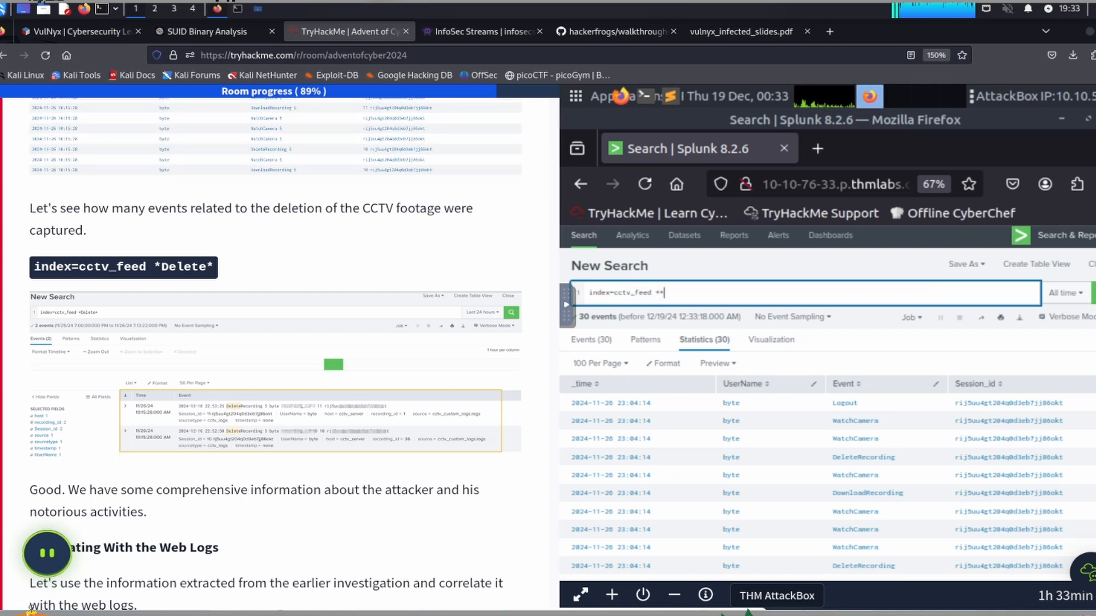
pyautogui.write('*Delete')
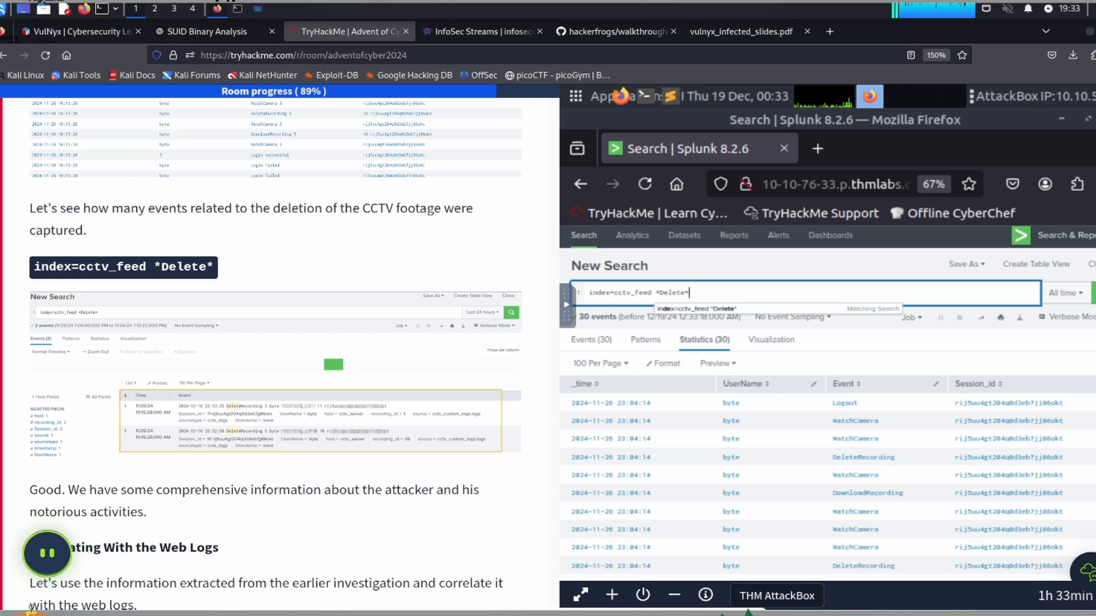
pyautogui.press('Return')
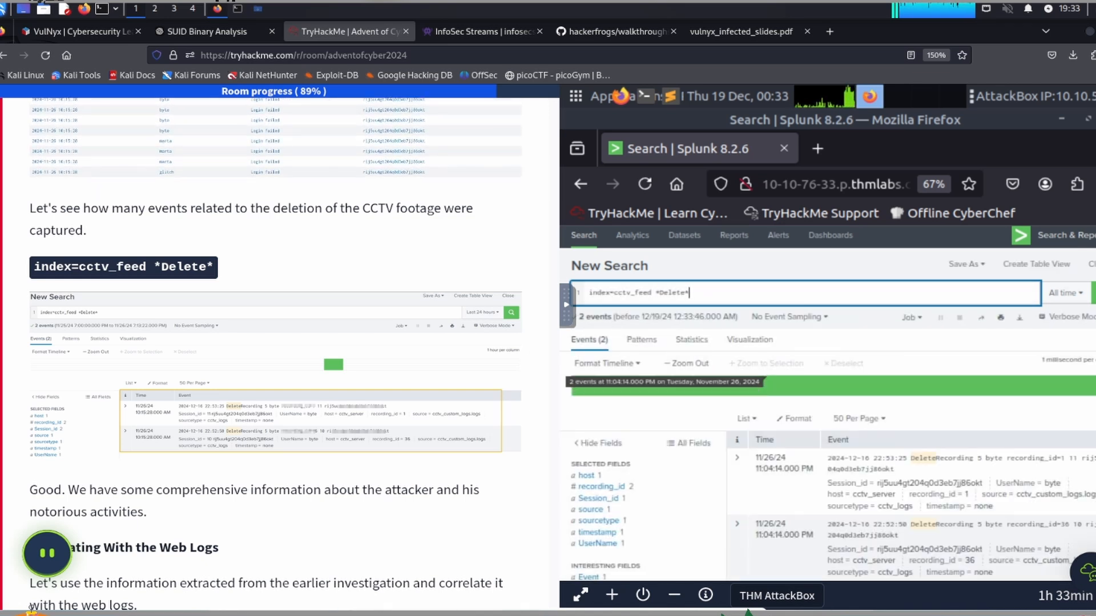
pyautogui.scroll(-3, 970, 485)
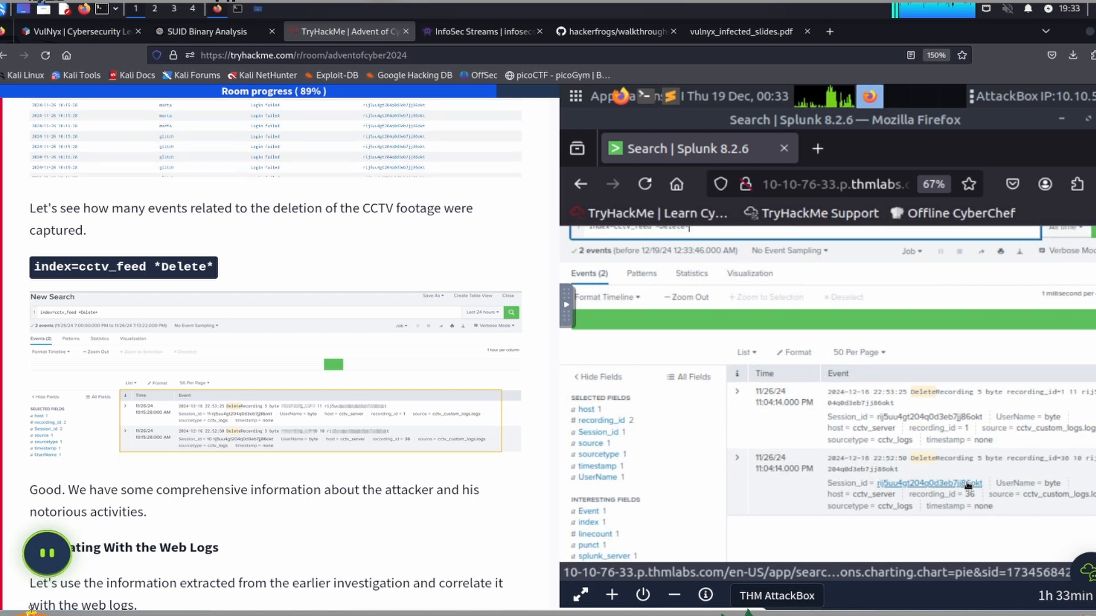
pyautogui.scroll(-1, 966, 482)
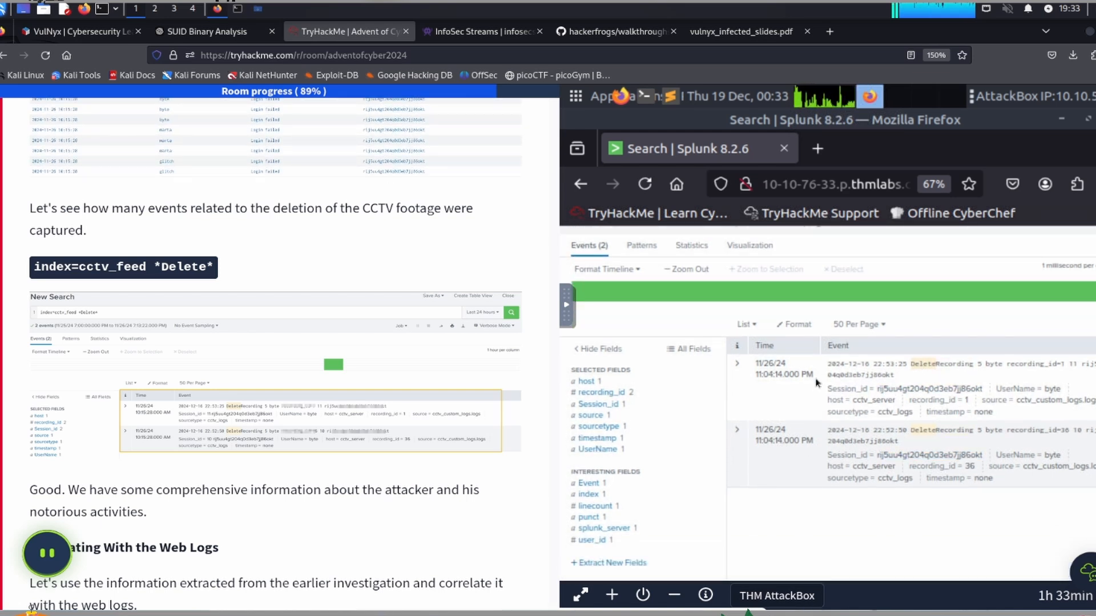
# Step: Copy the web_logs session ID query from the task's Suspicious IP Address section and put it on the AttackBox clipboard
pyautogui.scroll(-1, 214, 379)
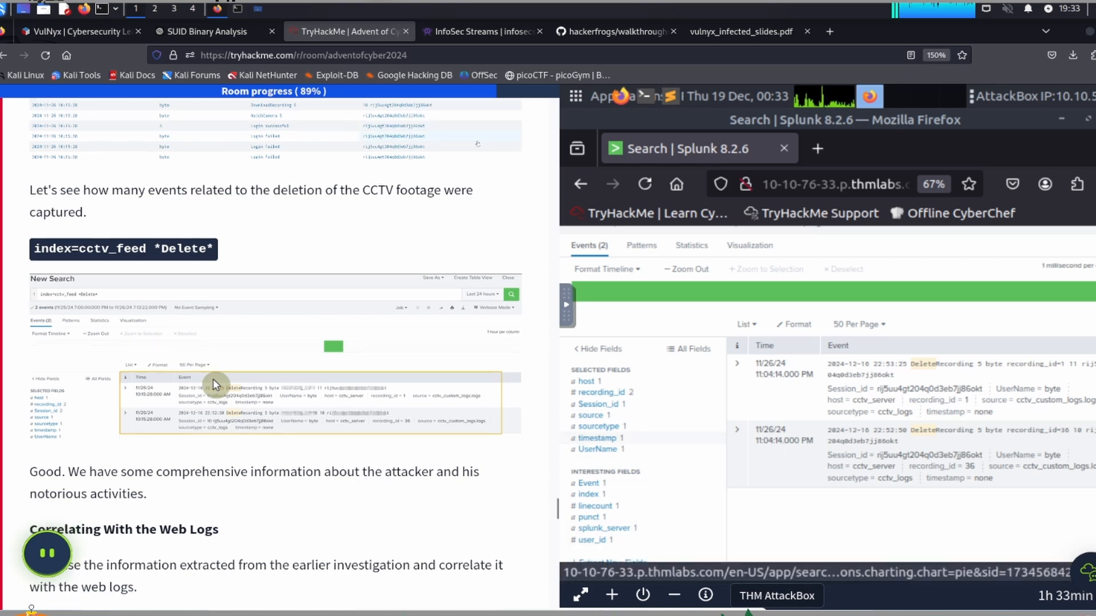
pyautogui.scroll(-4, 213, 379)
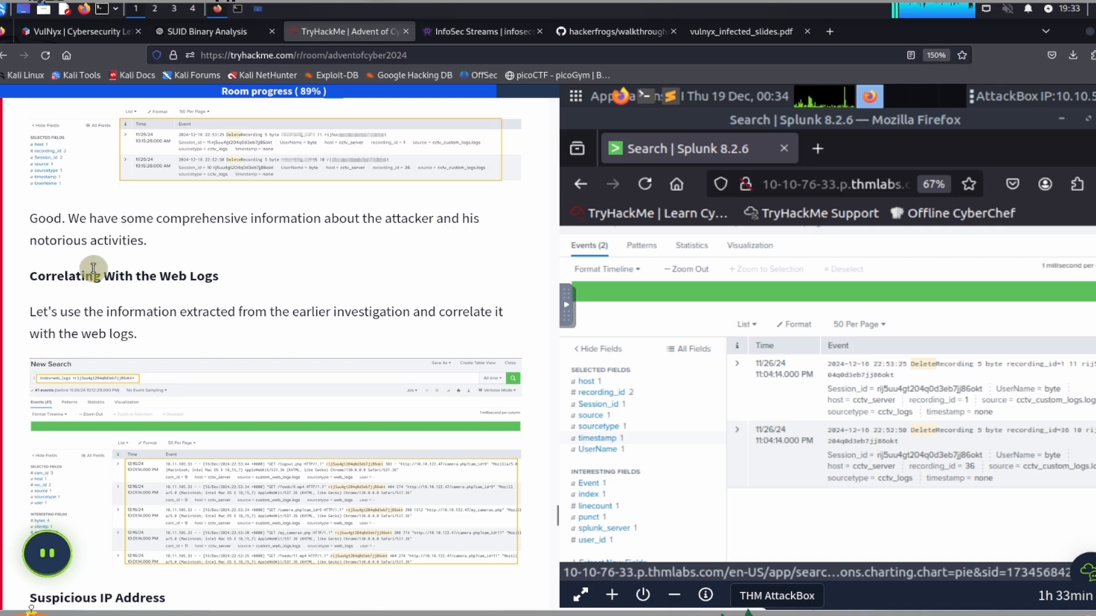
pyautogui.scroll(-2, 122, 259)
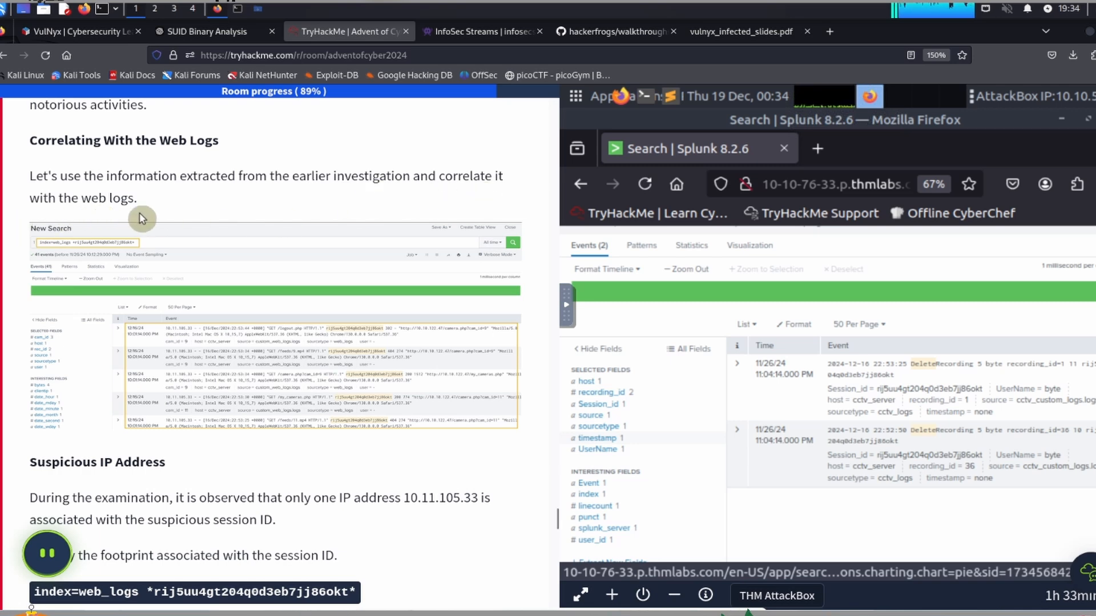
pyautogui.scroll(-5, 143, 218)
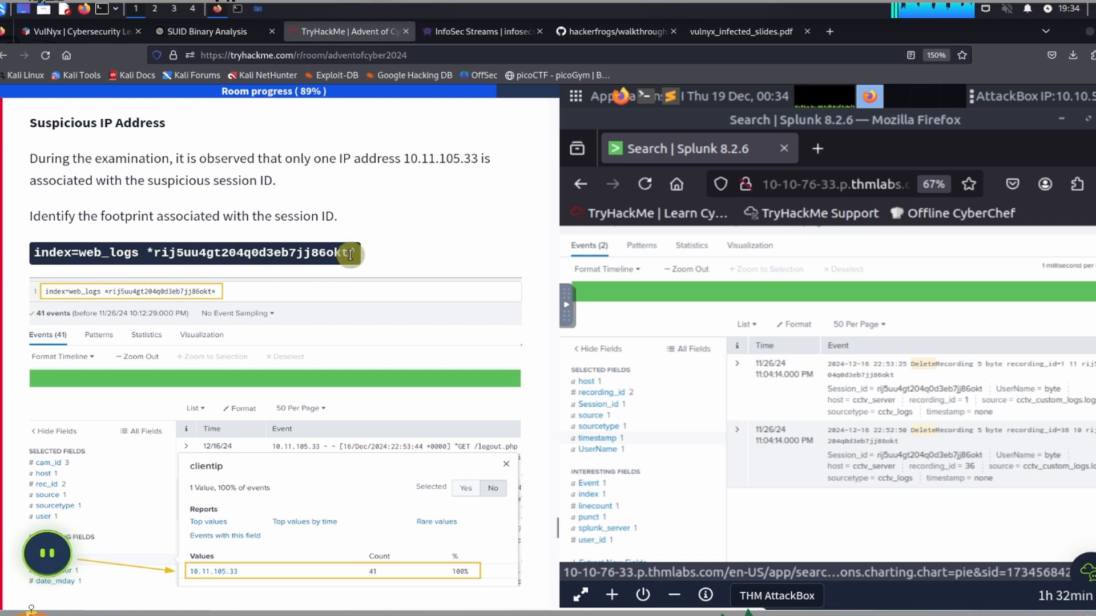
pyautogui.moveTo(354, 252); pyautogui.dragTo(49, 255)
pyautogui.hotkey('ctrl', 'c')
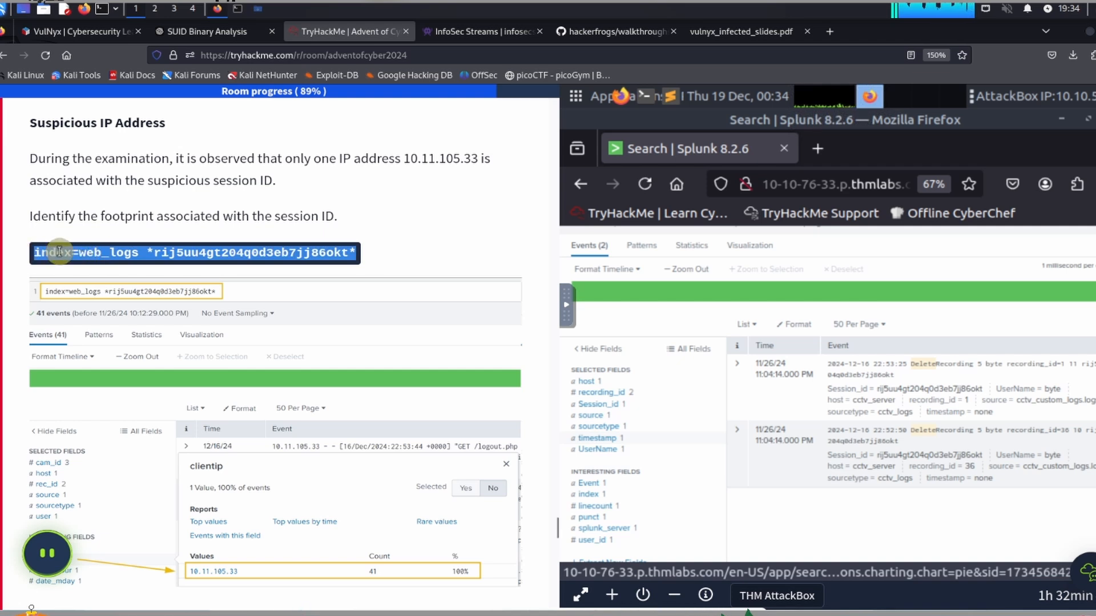
pyautogui.click(567, 306)
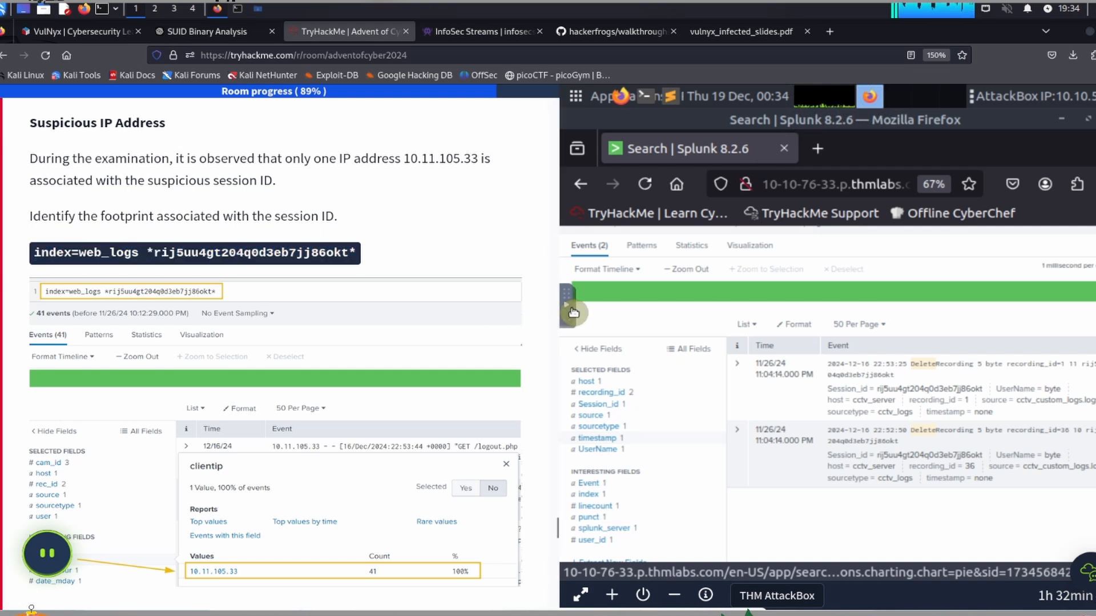
pyautogui.click(581, 350)
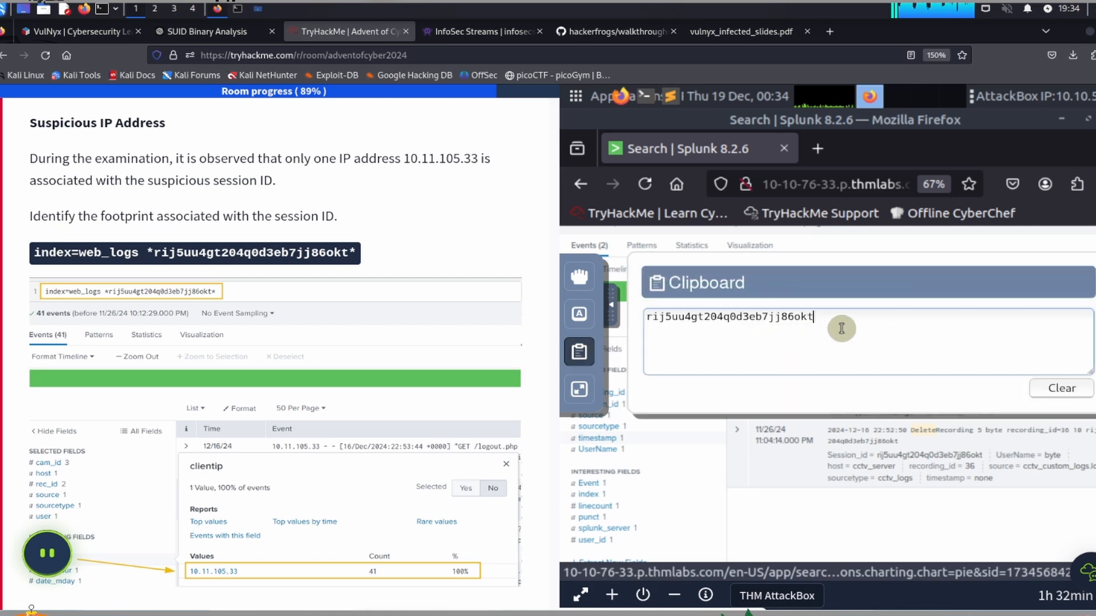
pyautogui.hotkey('ctrl', 'a')
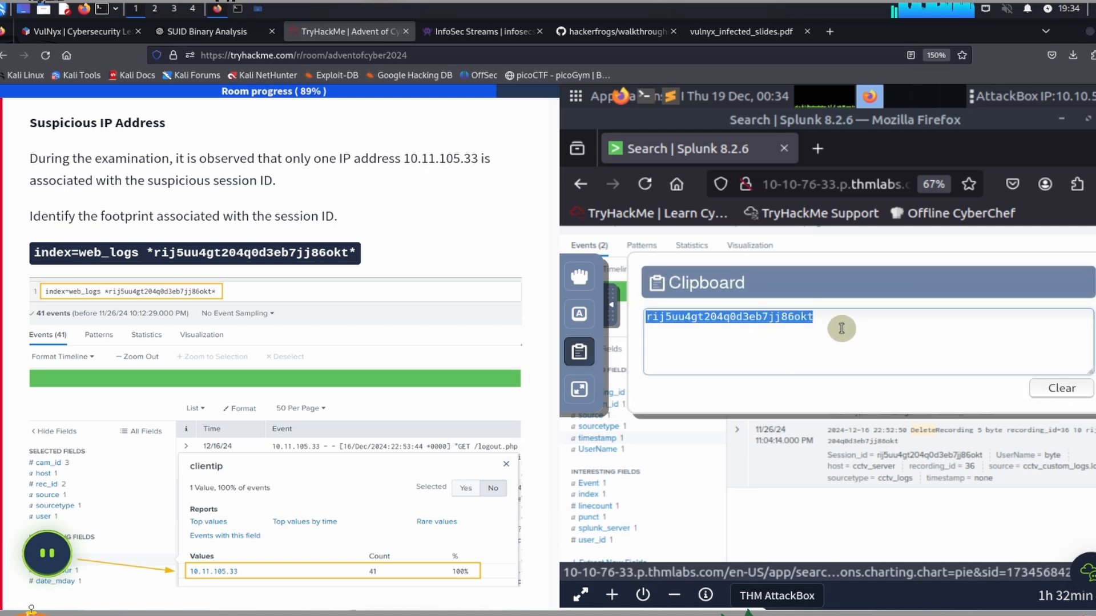
pyautogui.hotkey('ctrl', 'v')
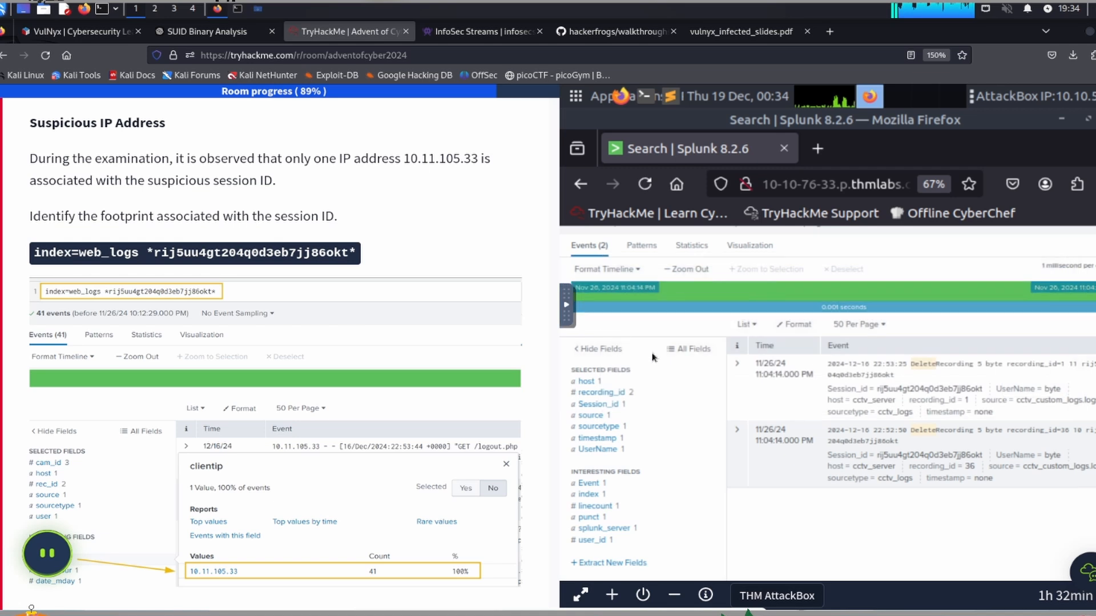
# Step: Replace the whole search query with the copied "index=web_logs" query for the suspicious session ID and run the search
pyautogui.scroll(3, 897, 415)
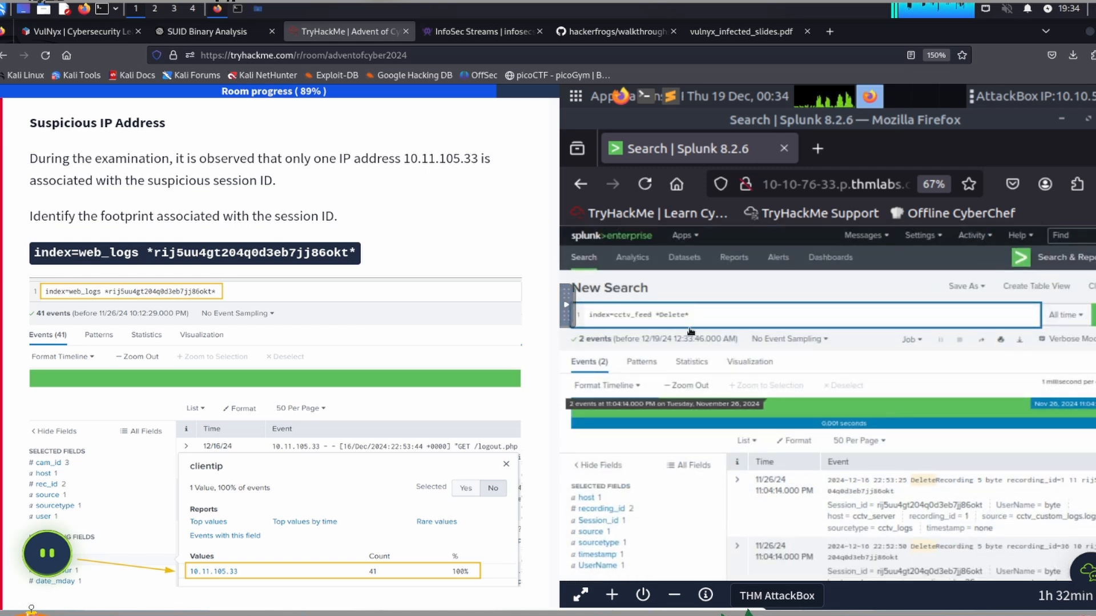
pyautogui.click(710, 313)
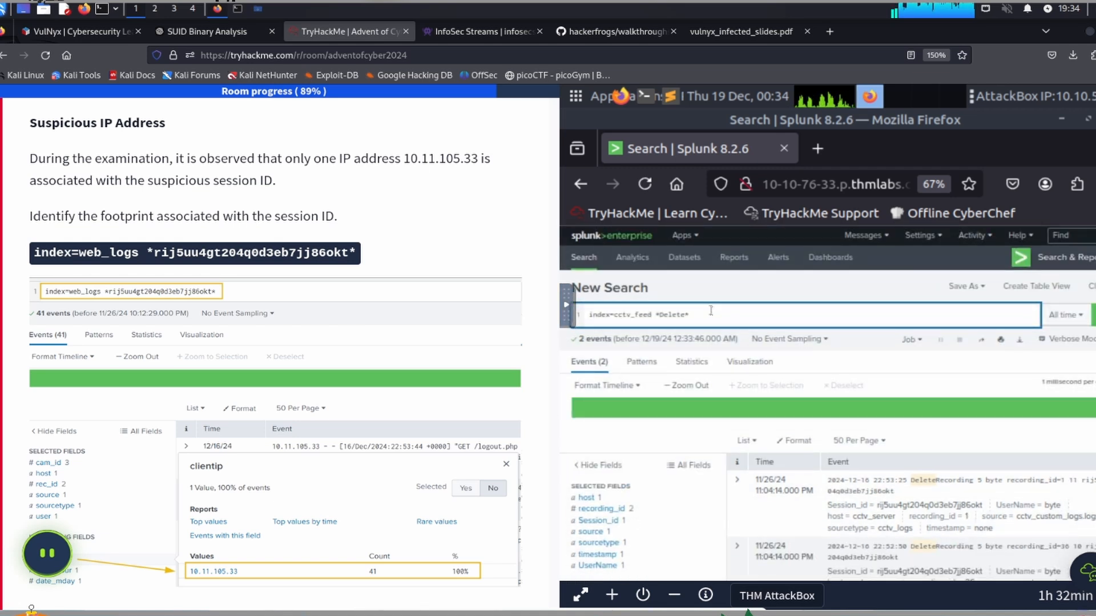
pyautogui.hotkey('ctrl', 'a')
pyautogui.hotkey('ctrl', 'v')
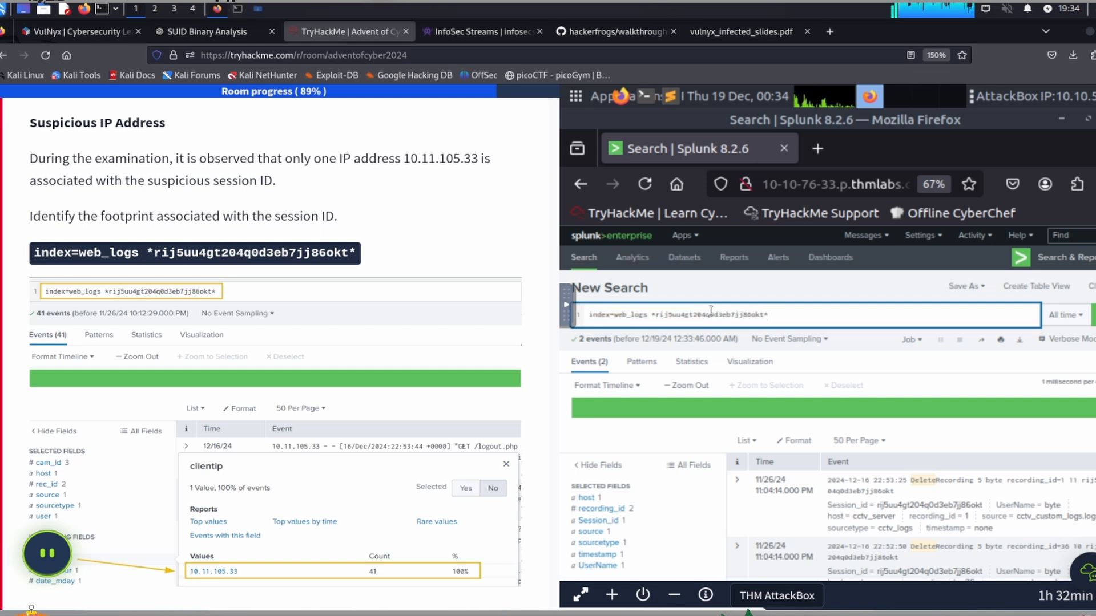
pyautogui.press('Return')
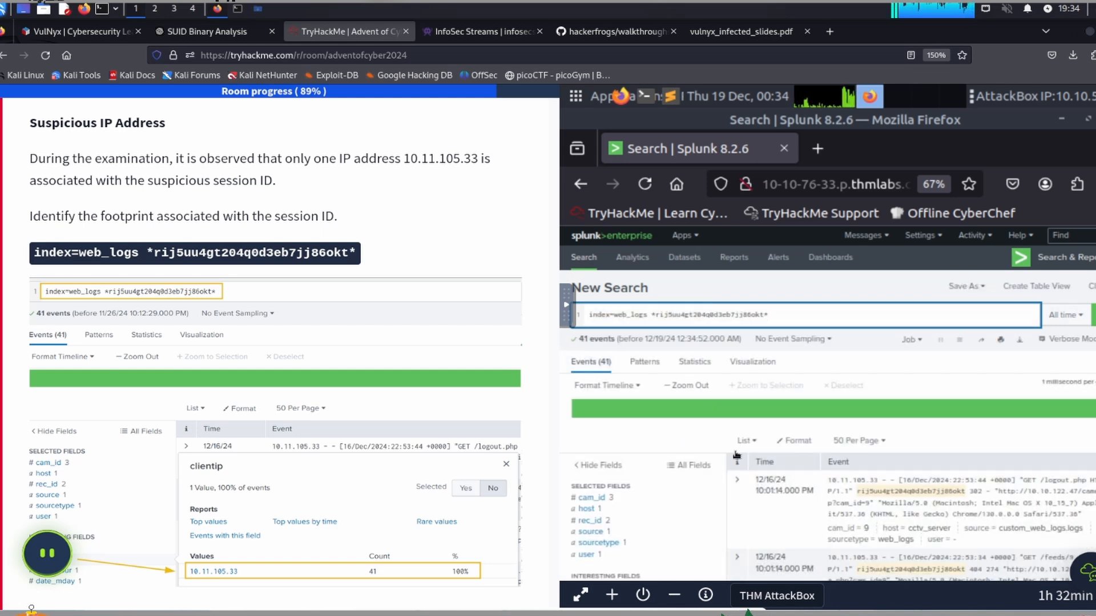
# Step: Examine the web log events for the session ID and show the value summary of the status field
pyautogui.scroll(-4, 699, 432)
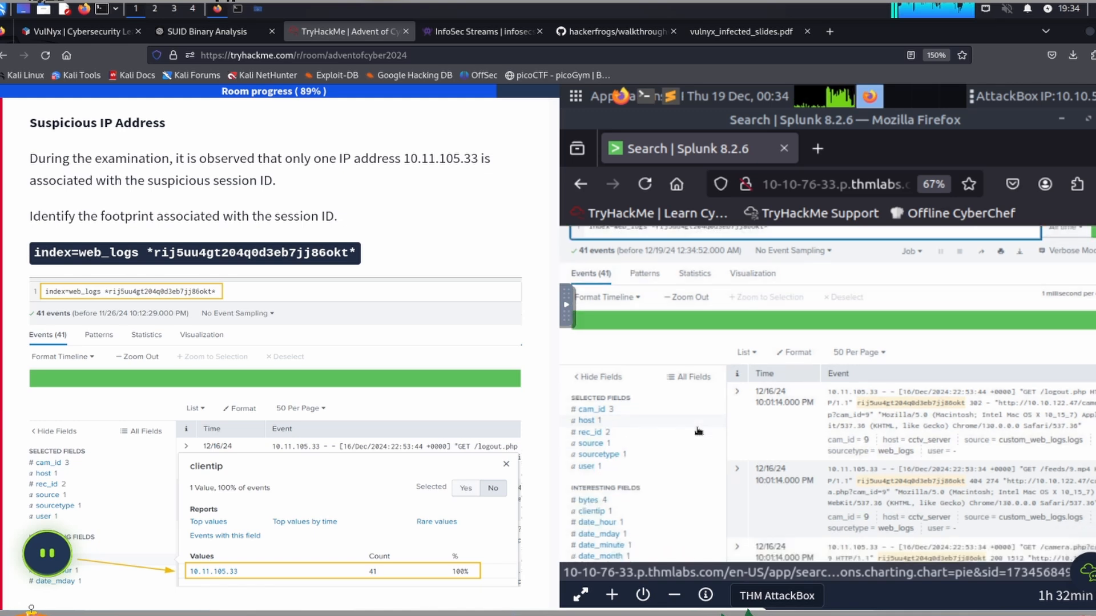
pyautogui.scroll(5, 698, 432)
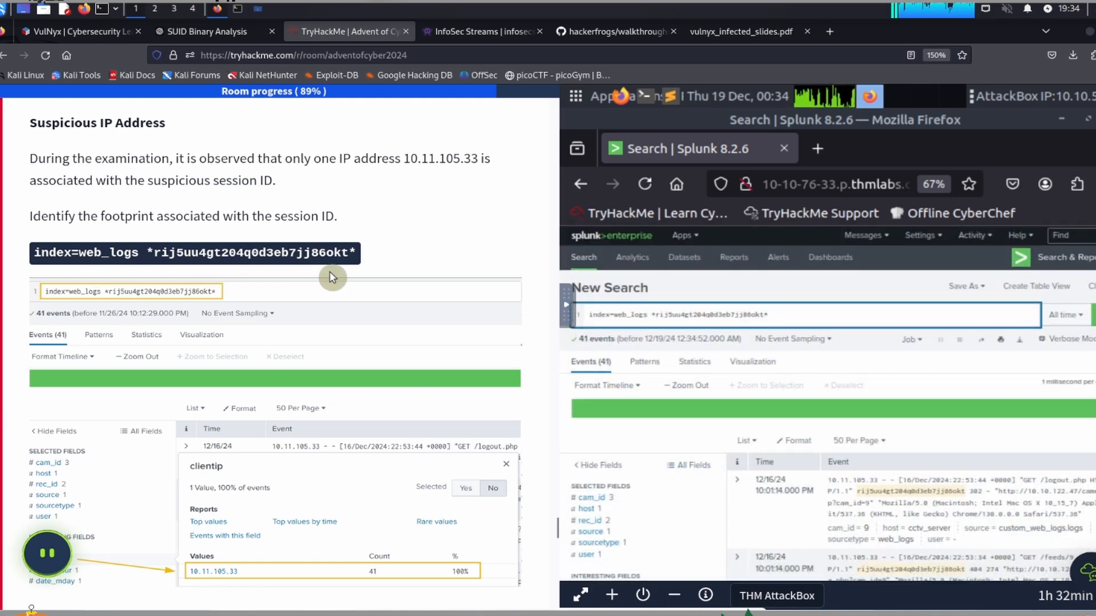
pyautogui.scroll(-5, 675, 472)
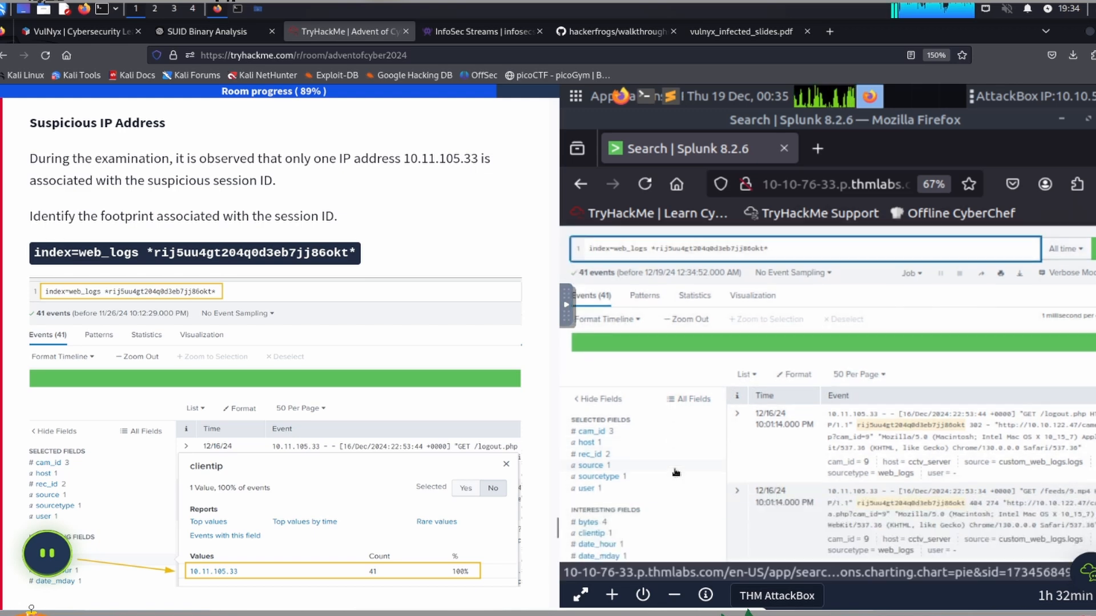
pyautogui.scroll(-6, 811, 428)
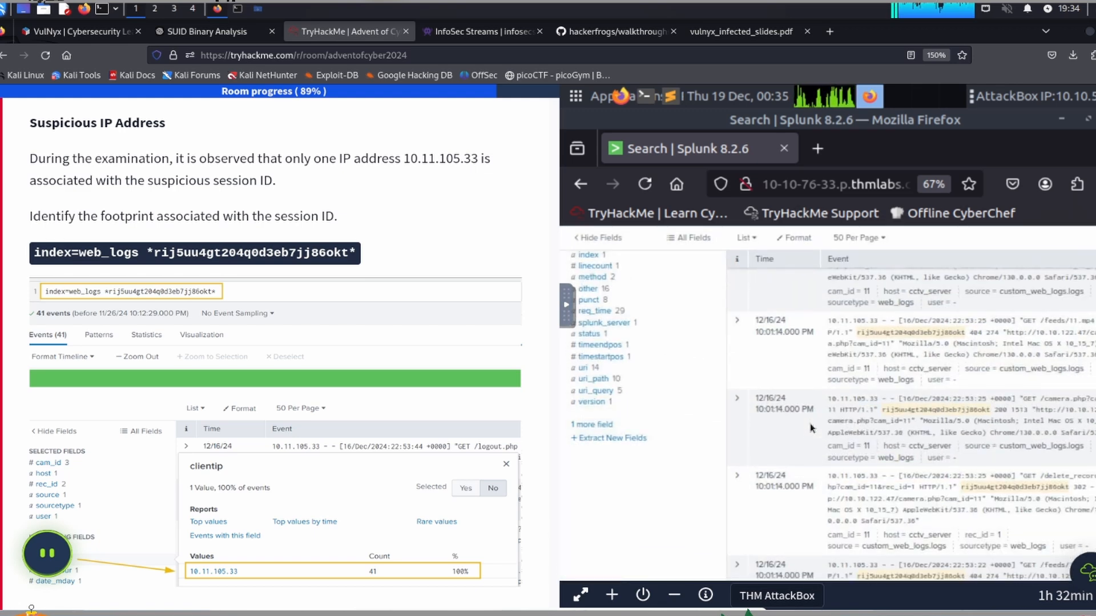
pyautogui.scroll(5, 811, 428)
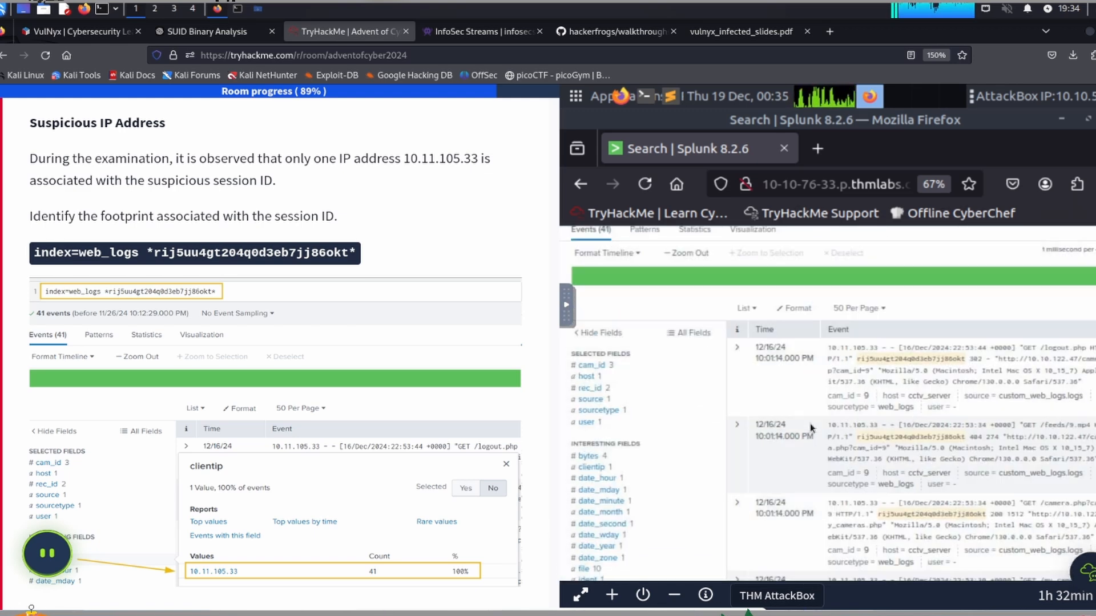
pyautogui.scroll(-8, 199, 339)
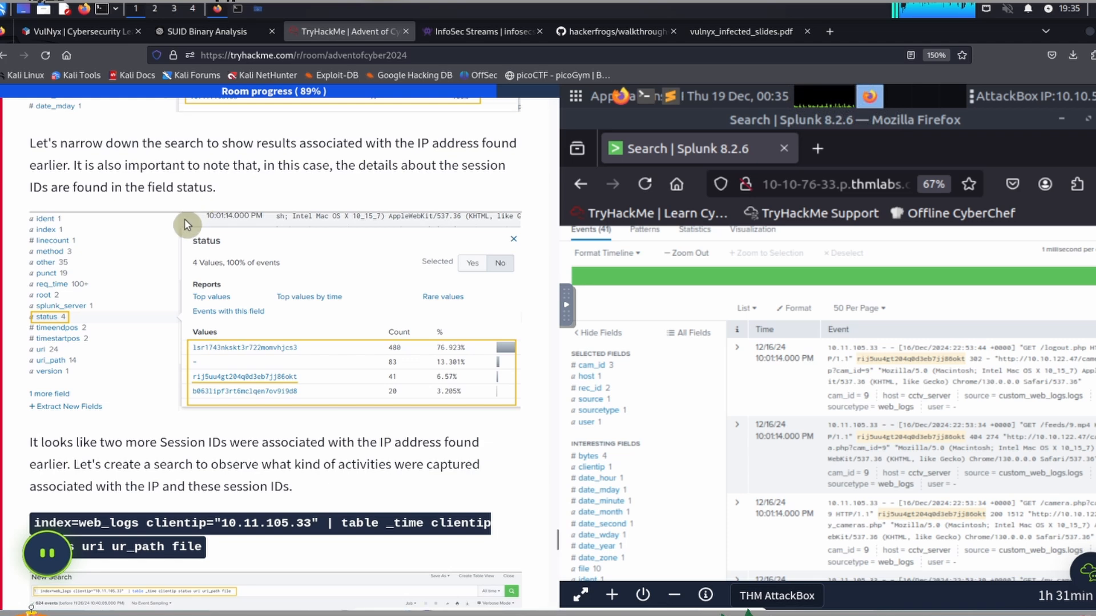
pyautogui.scroll(-3, 184, 219)
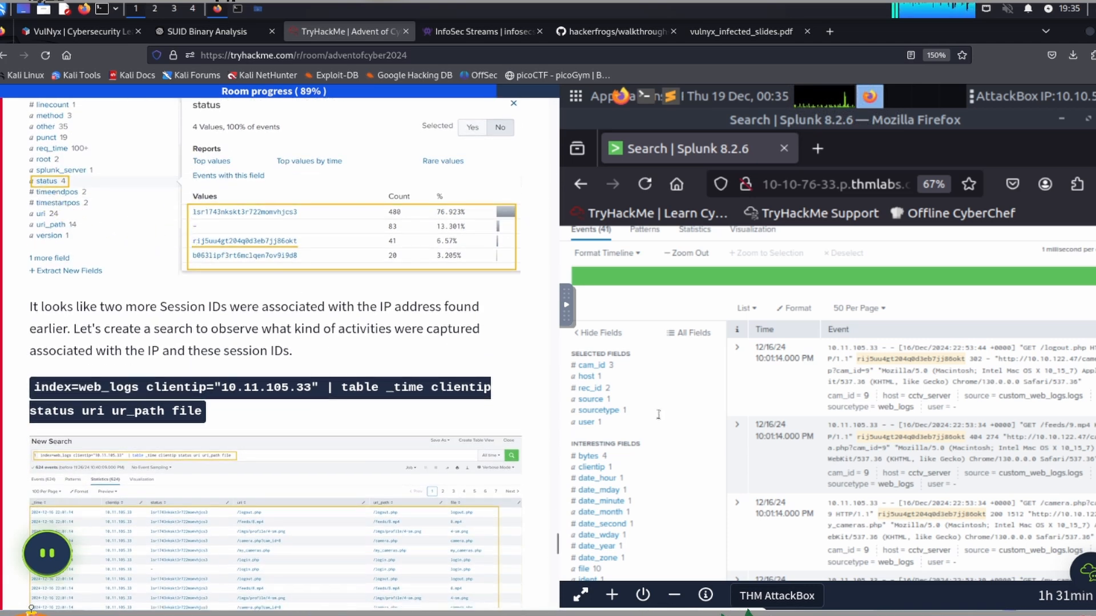
pyautogui.scroll(-2, 597, 416)
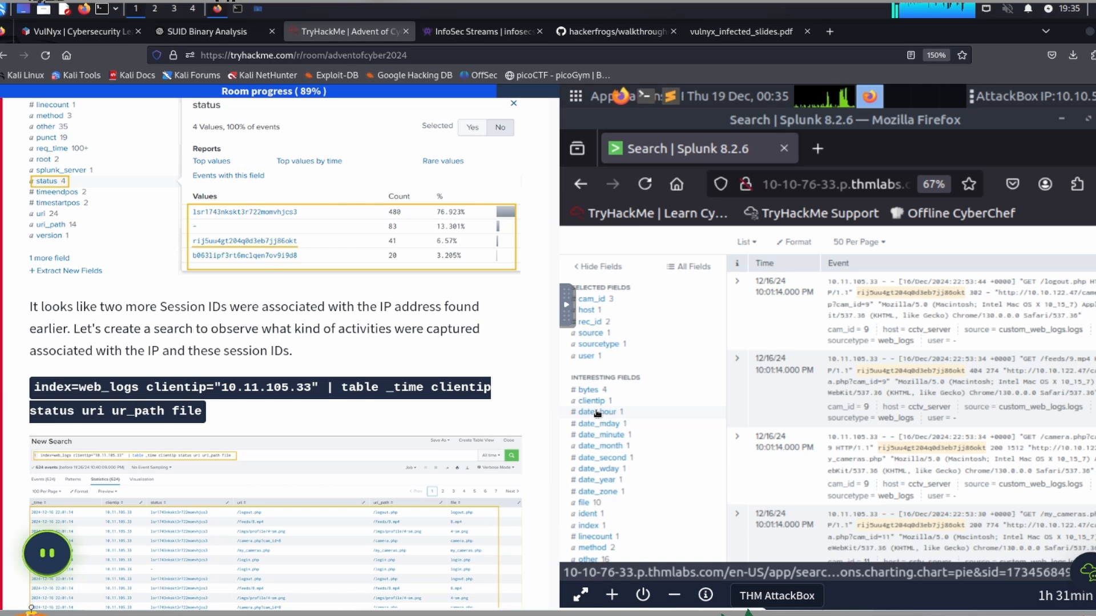
pyautogui.scroll(-4, 598, 413)
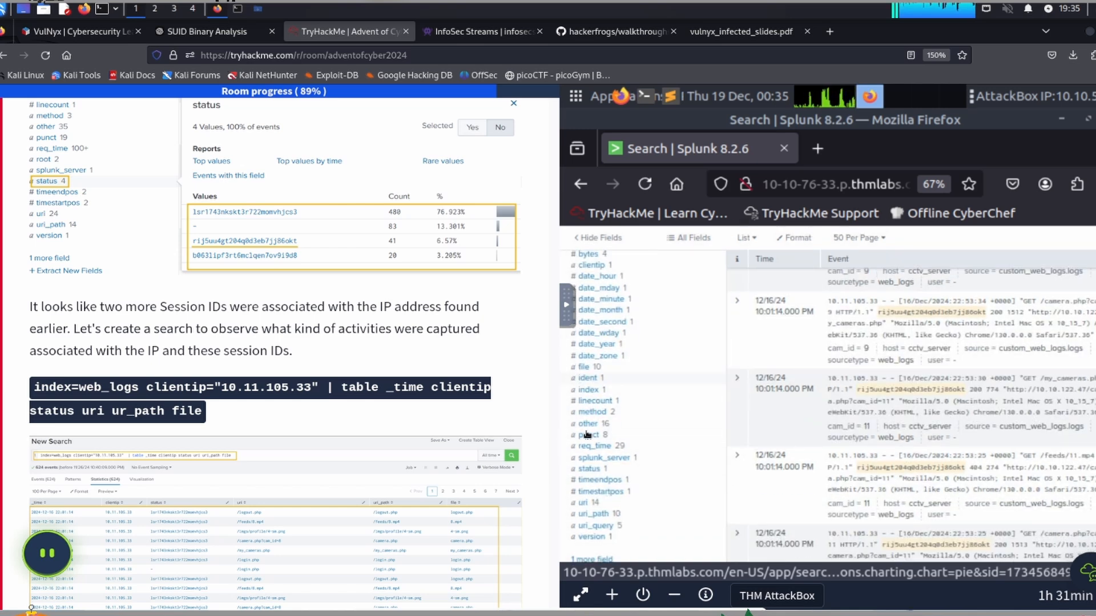
pyautogui.click(589, 469)
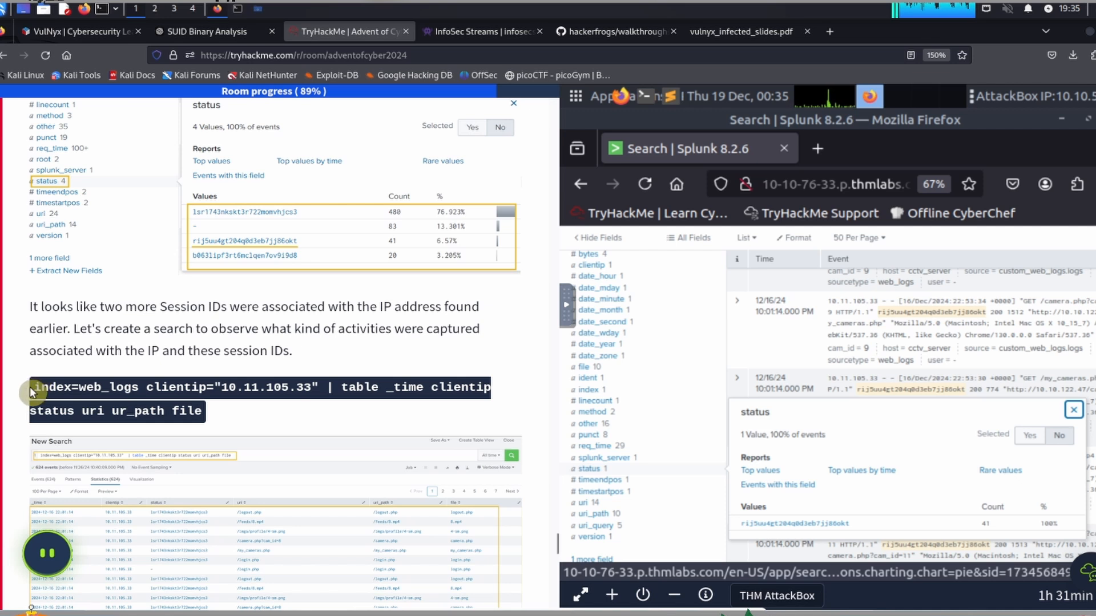
# Step: Copy the task's query 'index=web_logs clientip="10.11.105.33" | table _time clientip status uri ur_path file' and put it on the AttackBox clipboard
pyautogui.tripleClick(192, 408)
pyautogui.hotkey('ctrl', 'c')
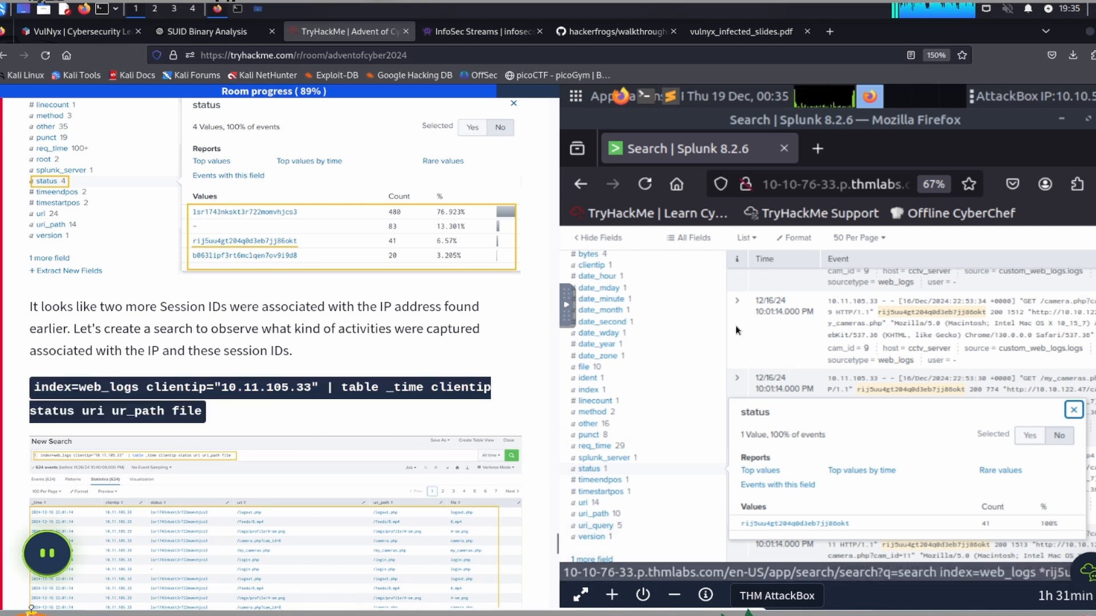
pyautogui.click(570, 311)
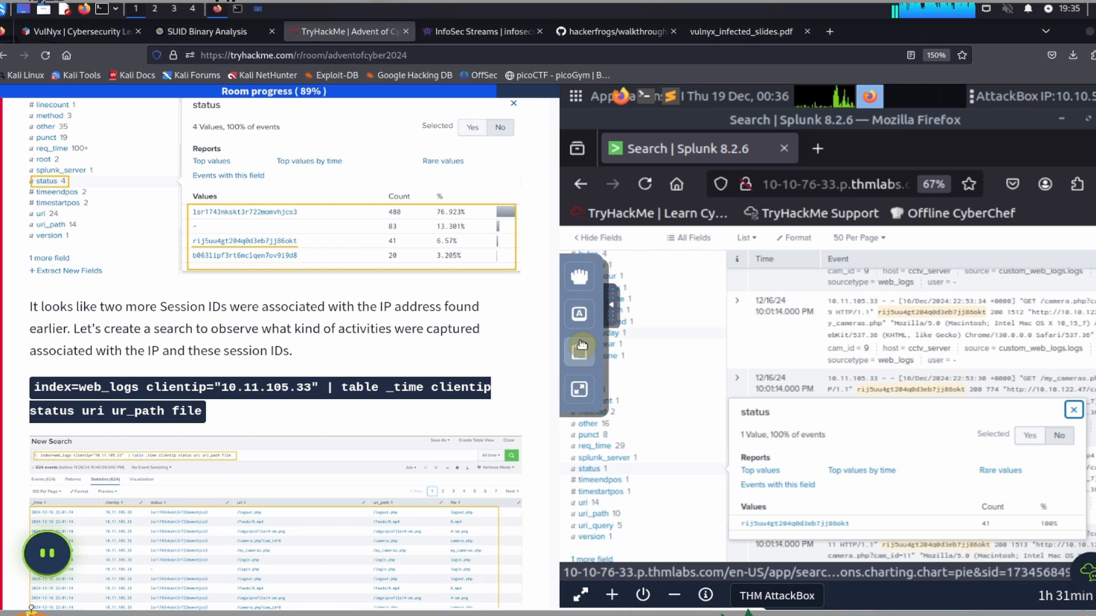
pyautogui.click(580, 351)
pyautogui.click(936, 335)
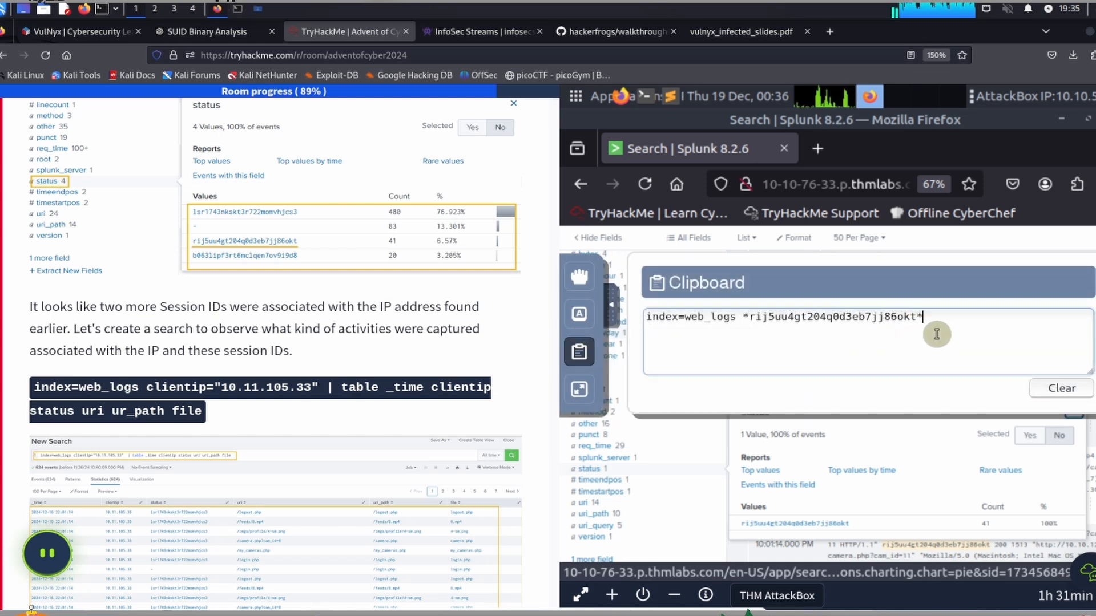
pyautogui.hotkey('ctrl', 'a')
pyautogui.hotkey('ctrl', 'v')
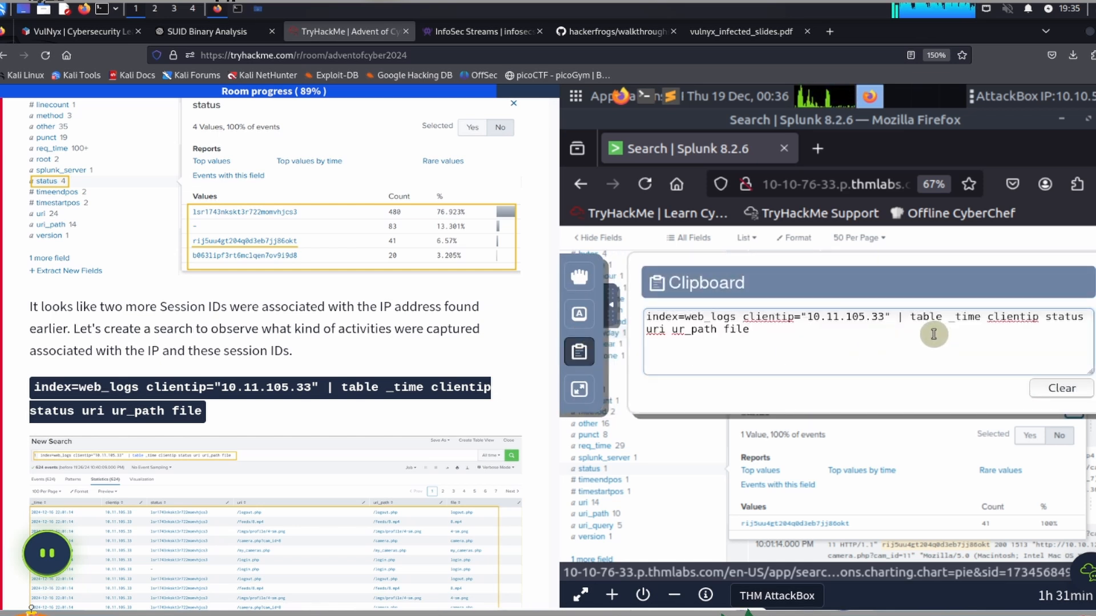
pyautogui.click(607, 306)
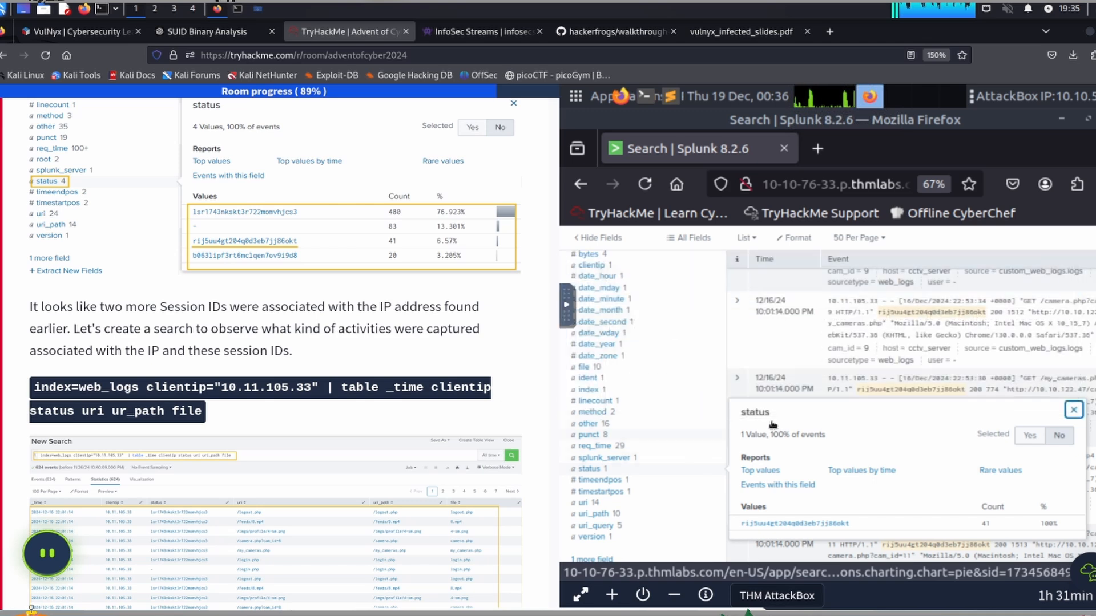
# Step: Replace the search query with the copied web_logs table query for client IP 10.11.105.33, run it and review the result table
pyautogui.scroll(5, 798, 419)
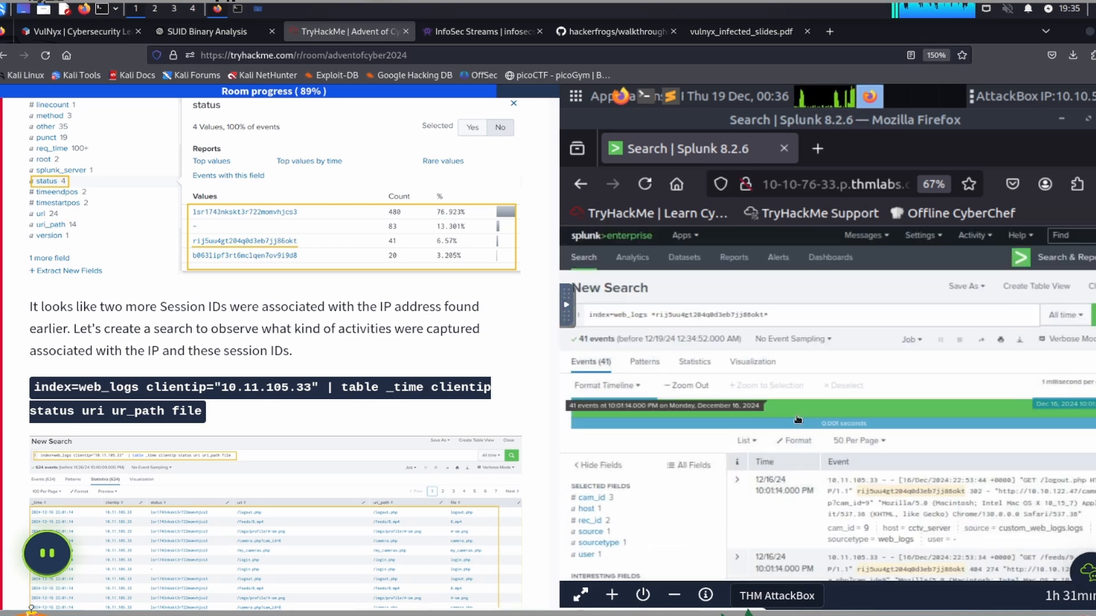
pyautogui.click(793, 313)
pyautogui.hotkey('ctrl', 'a')
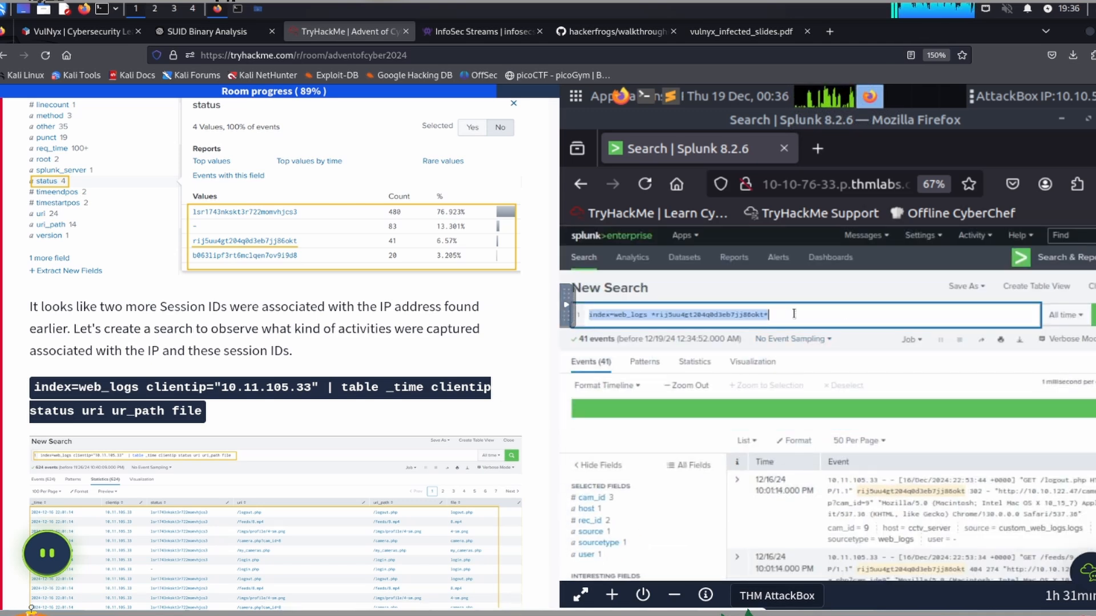
pyautogui.hotkey('ctrl', 'v')
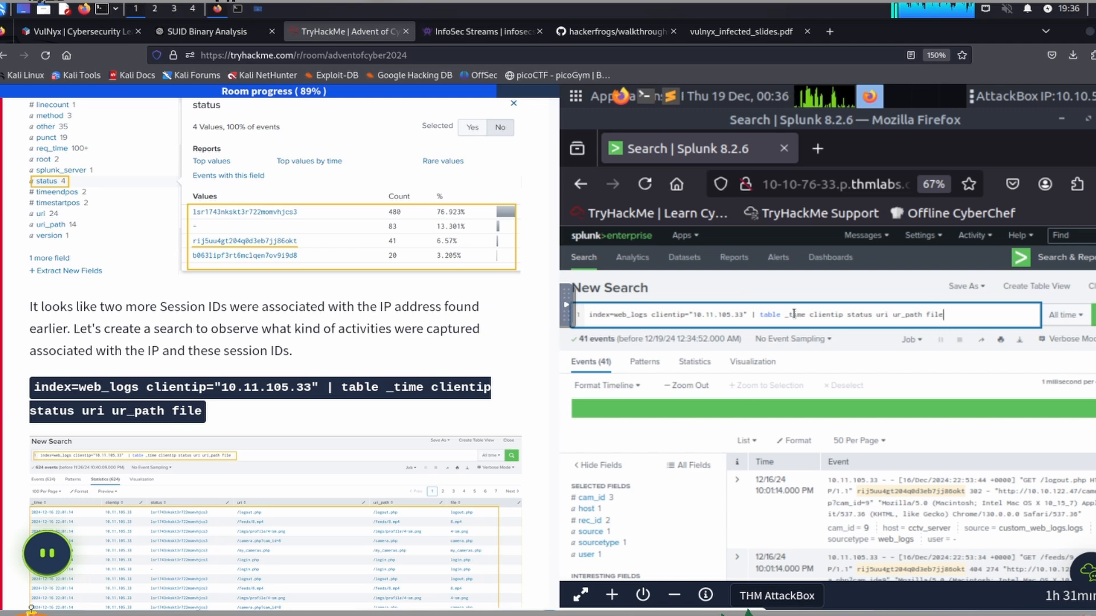
pyautogui.press('Return')
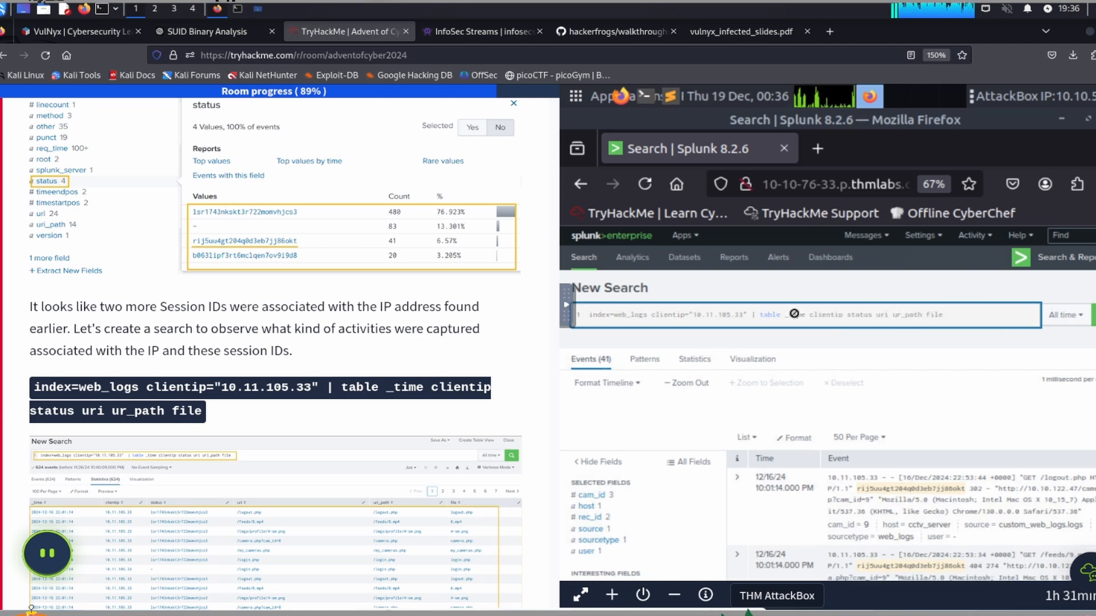
pyautogui.scroll(-3, 727, 420)
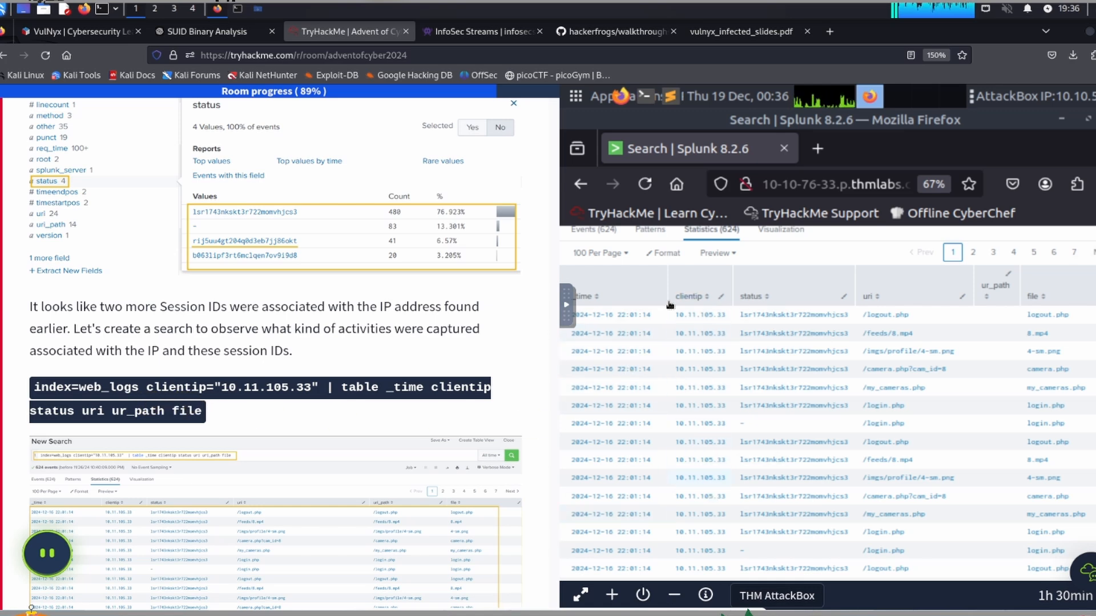
# Step: Copy the "index=cctv_feed" session ID query from the task's Connecting the Dots section and put it on the AttackBox clipboard
pyautogui.scroll(-6, 182, 368)
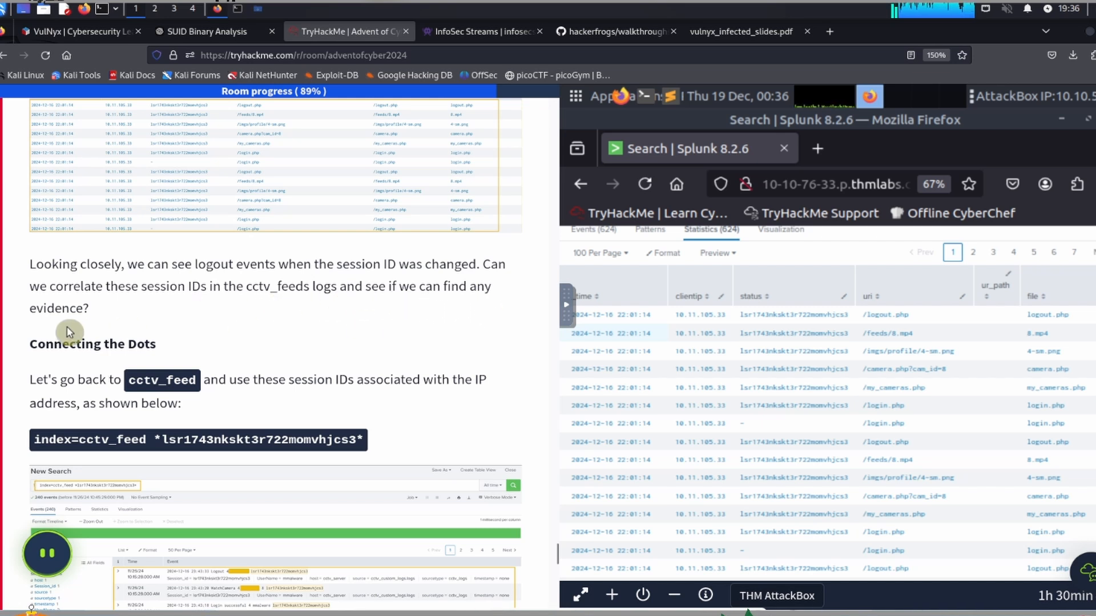
pyautogui.scroll(-2, 239, 320)
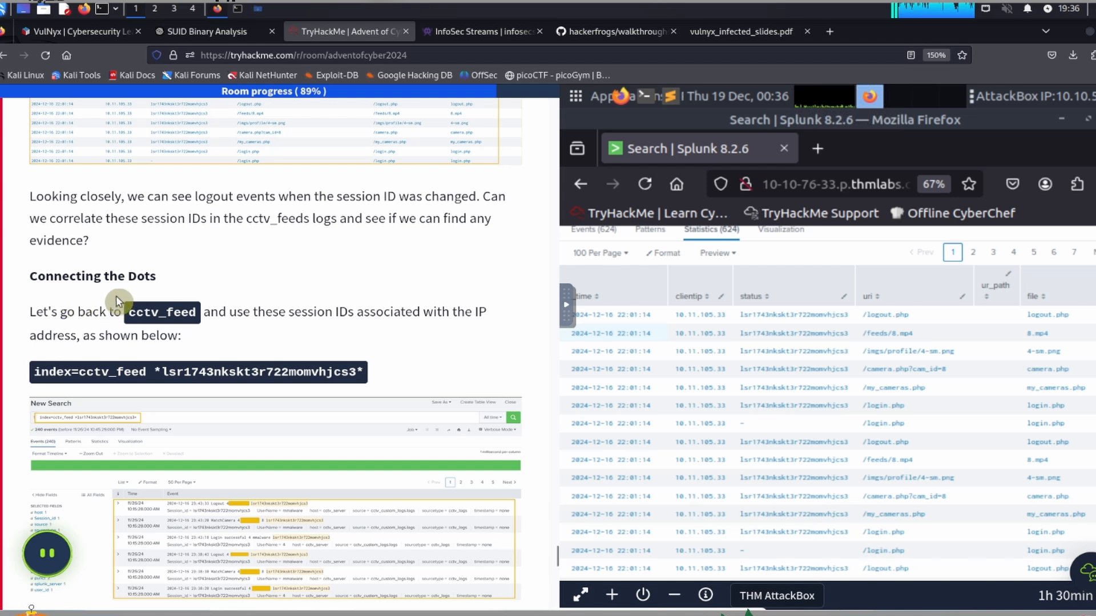
pyautogui.scroll(-2, 126, 296)
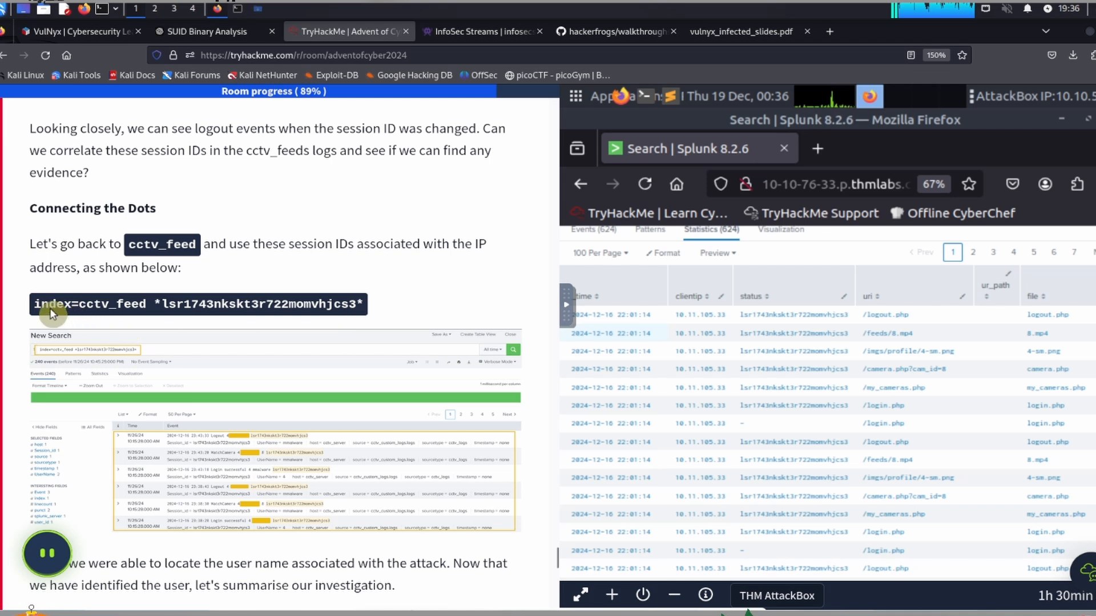
pyautogui.moveTo(33, 308); pyautogui.dragTo(373, 311)
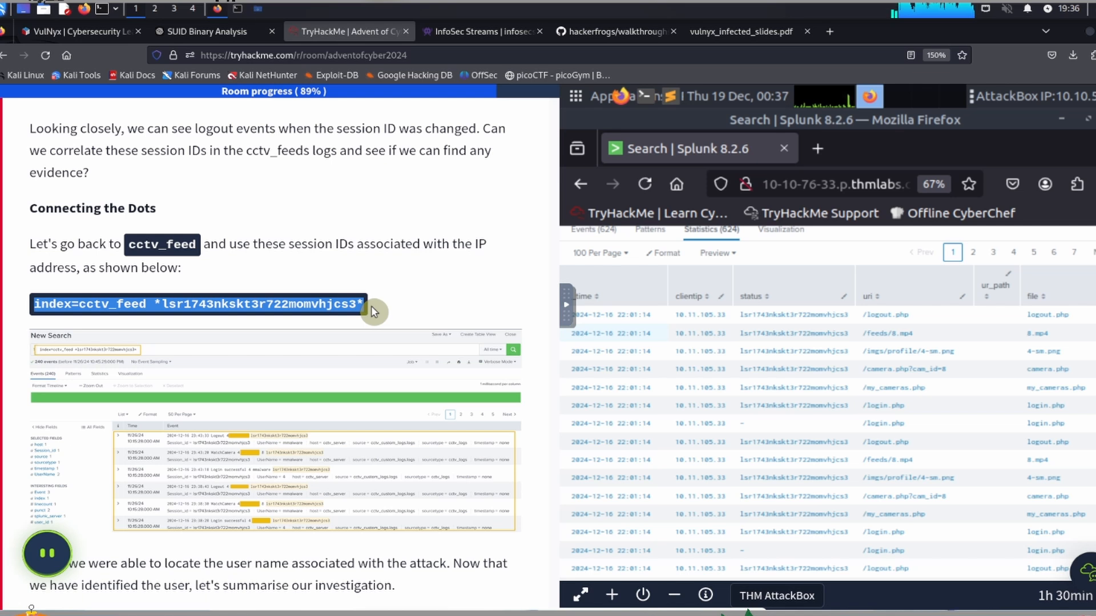
pyautogui.click(598, 381)
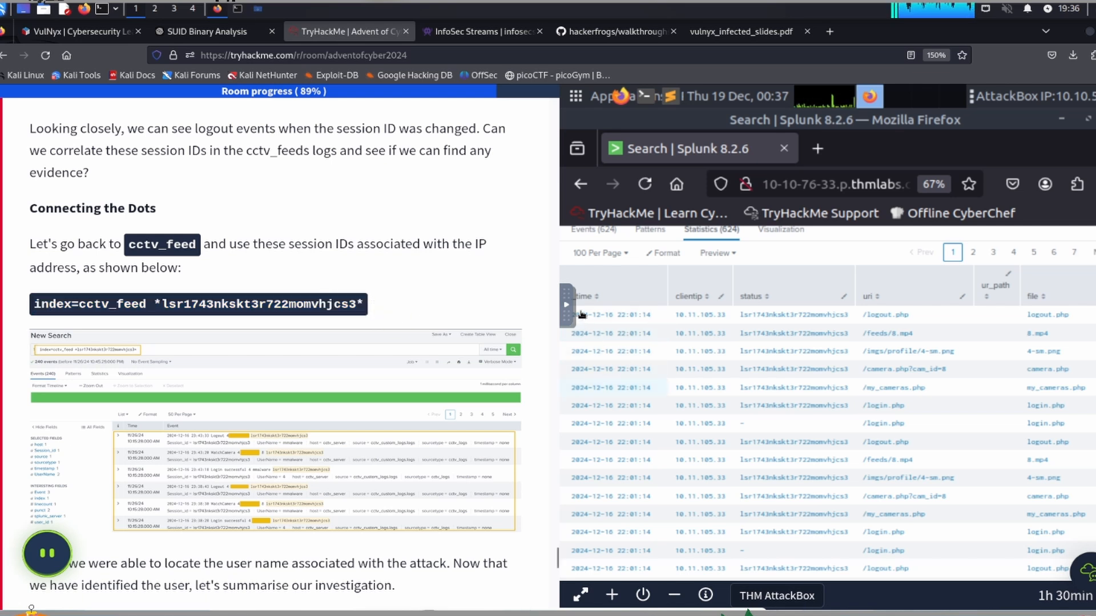
pyautogui.click(566, 311)
pyautogui.click(579, 351)
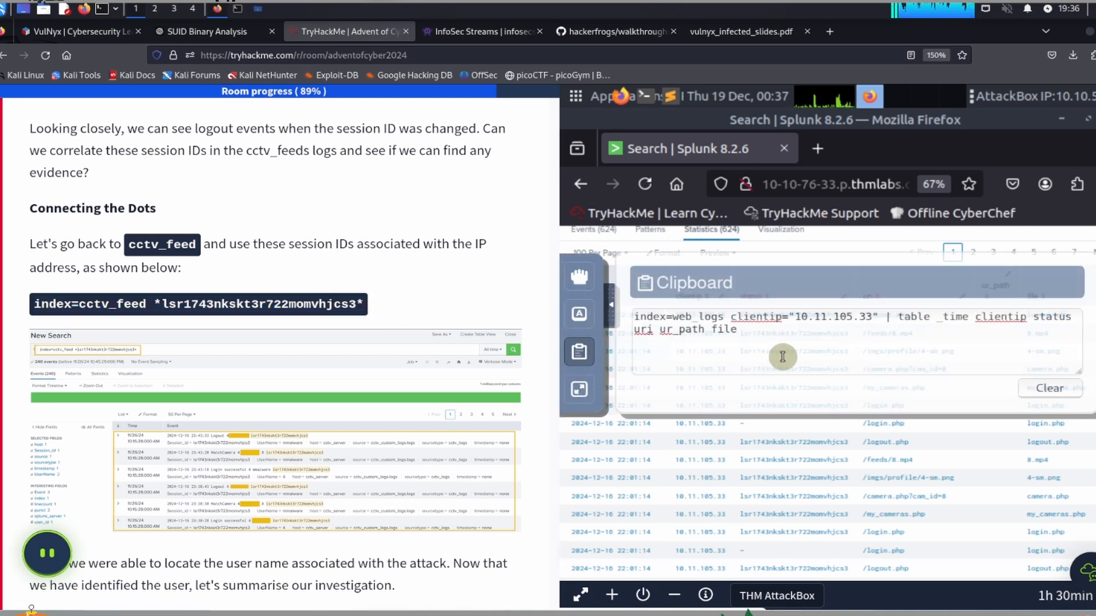
pyautogui.click(849, 352)
pyautogui.hotkey('ctrl', 'a')
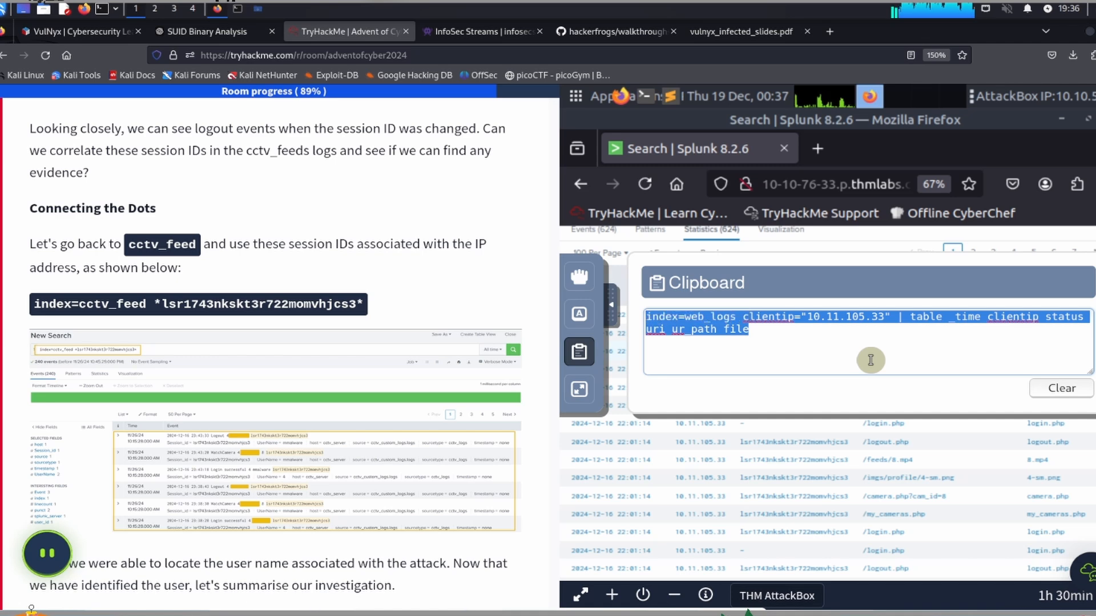
pyautogui.write('index=cctv_feed *lsr1743nkskt3r722momvhjcs3*')
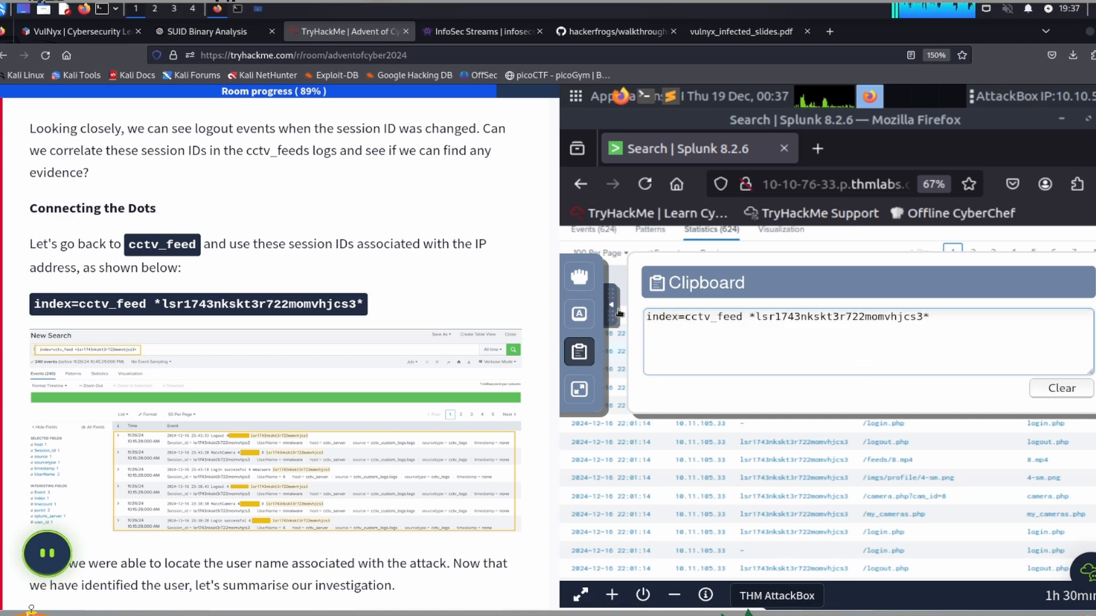
pyautogui.click(580, 351)
# Step: Replace the whole search query with the copied "index=cctv_feed" session ID query, run it and review the matching events
pyautogui.scroll(3, 799, 356)
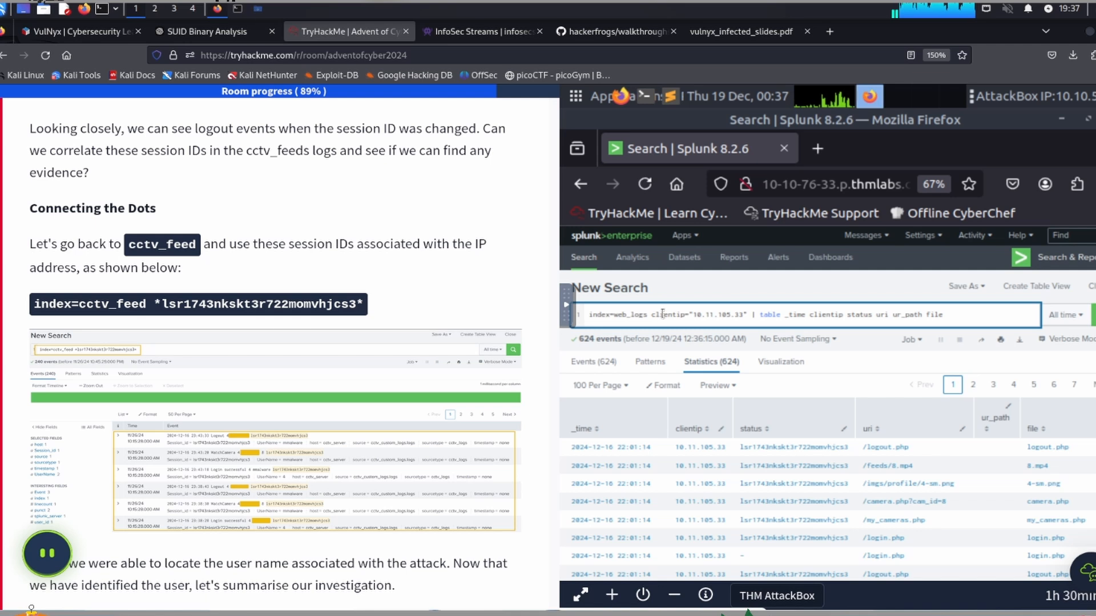
pyautogui.hotkey('ctrl', 'a')
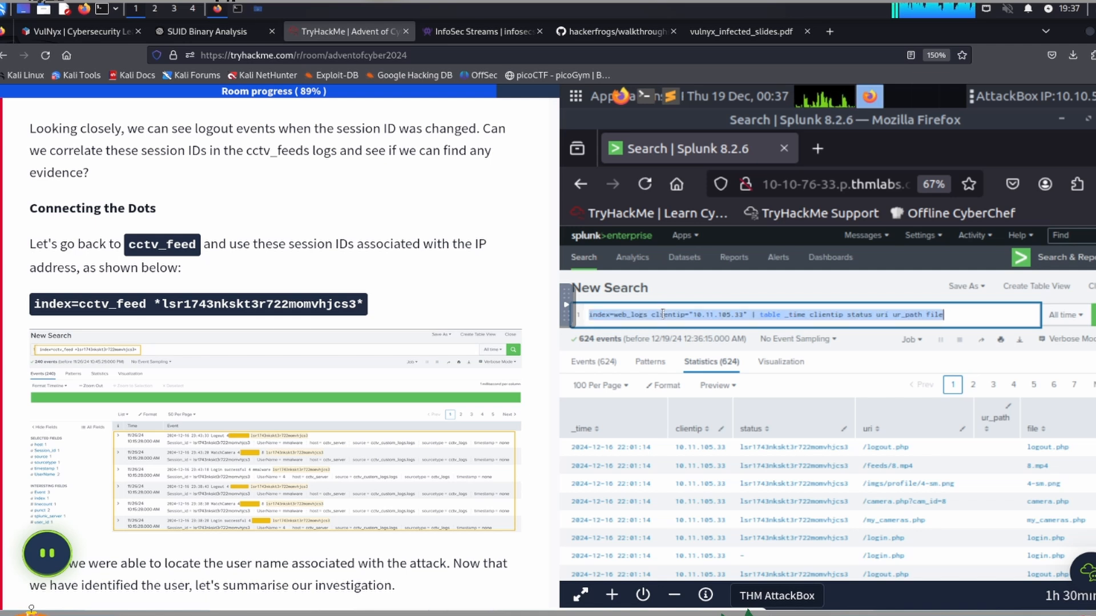
pyautogui.write('index=cctv_feed *lsr1743nkskt3r722momvhjcs3*')
pyautogui.press('Return')
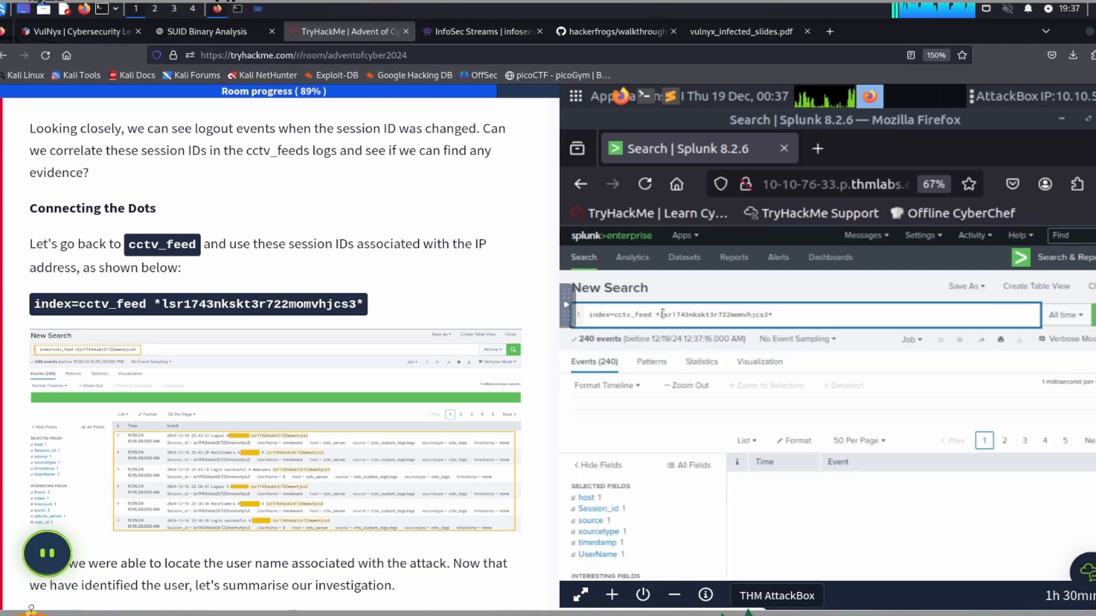
pyautogui.scroll(-5, 698, 403)
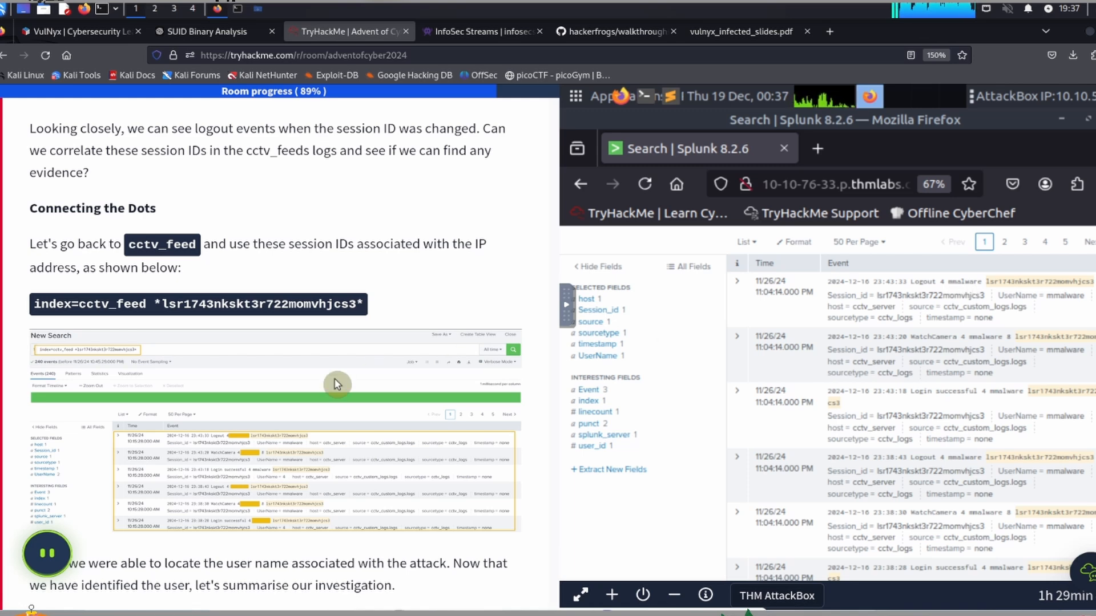
# Step: Read the attack timeline summary in the task and the questions that follow it
pyautogui.scroll(-5, 255, 361)
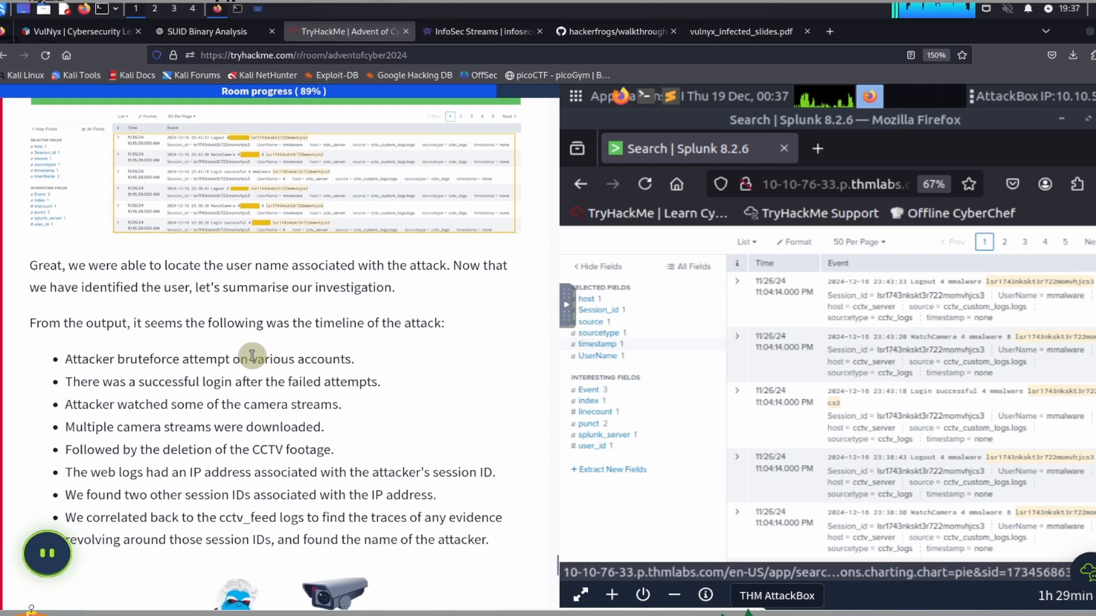
pyautogui.scroll(-1, 252, 356)
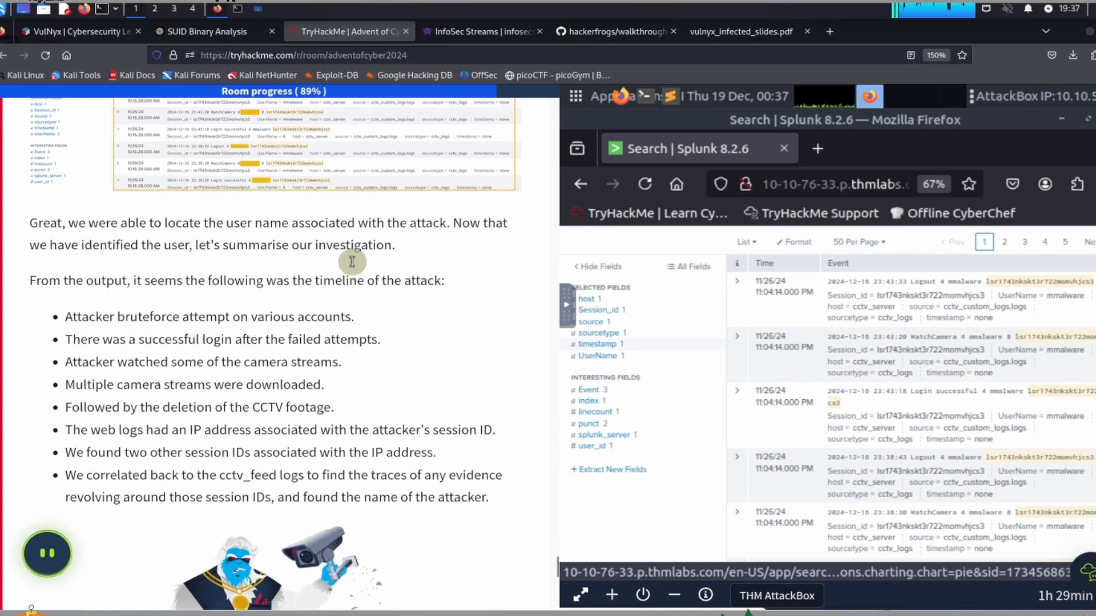
pyautogui.scroll(-2, 352, 262)
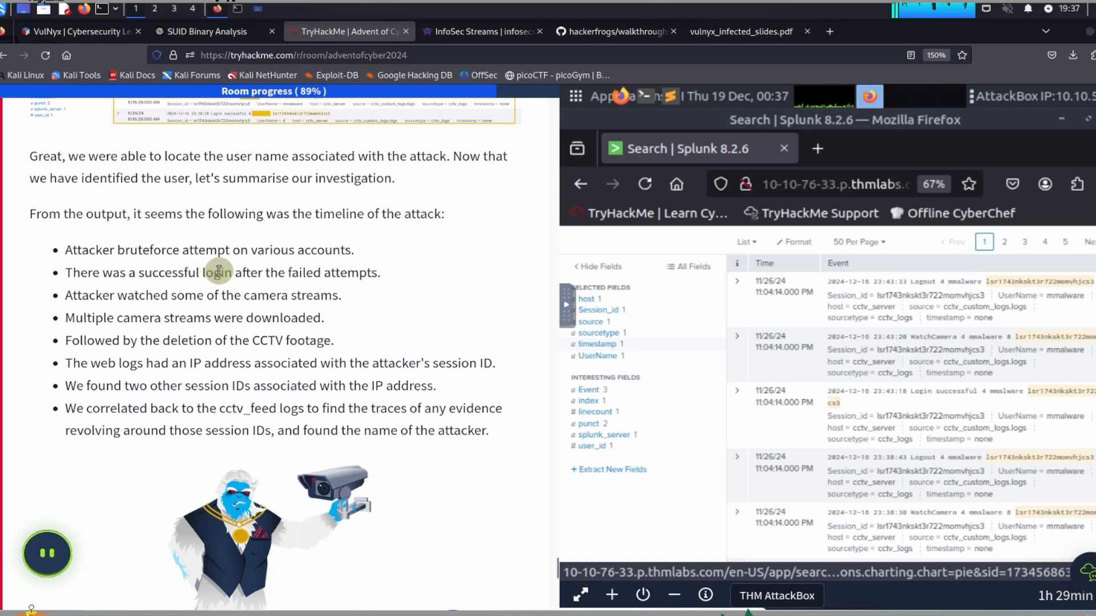
pyautogui.scroll(-2, 322, 262)
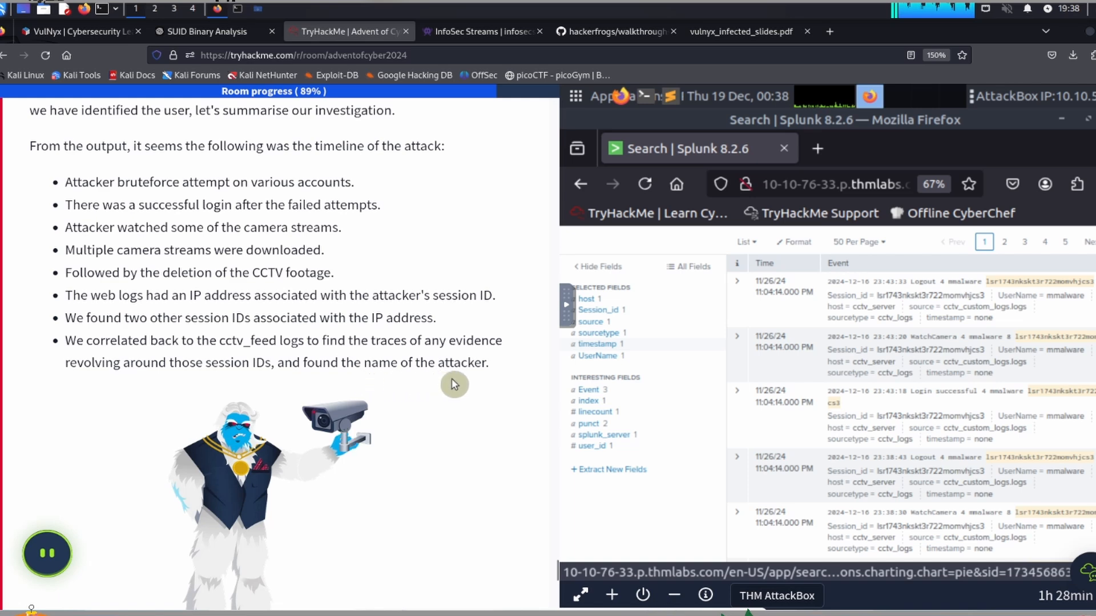
pyautogui.scroll(-3, 463, 381)
pyautogui.scroll(-5, 462, 382)
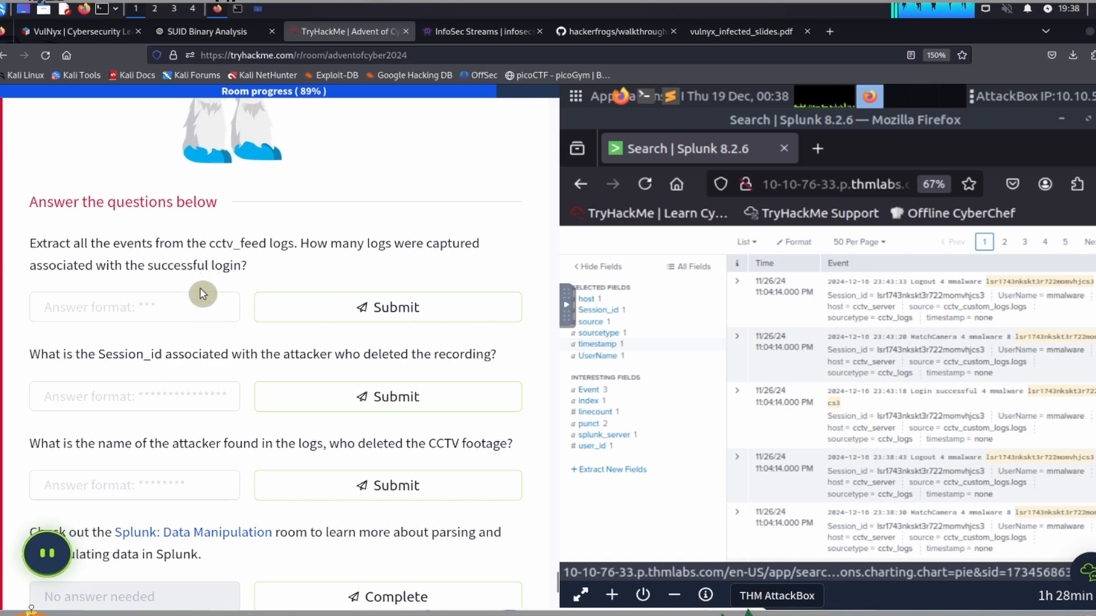
# Step: Replace the AttackBox clipboard contents with the query "index=cctv_feed | stats count by Event" for the successful login question
pyautogui.scroll(5, 820, 385)
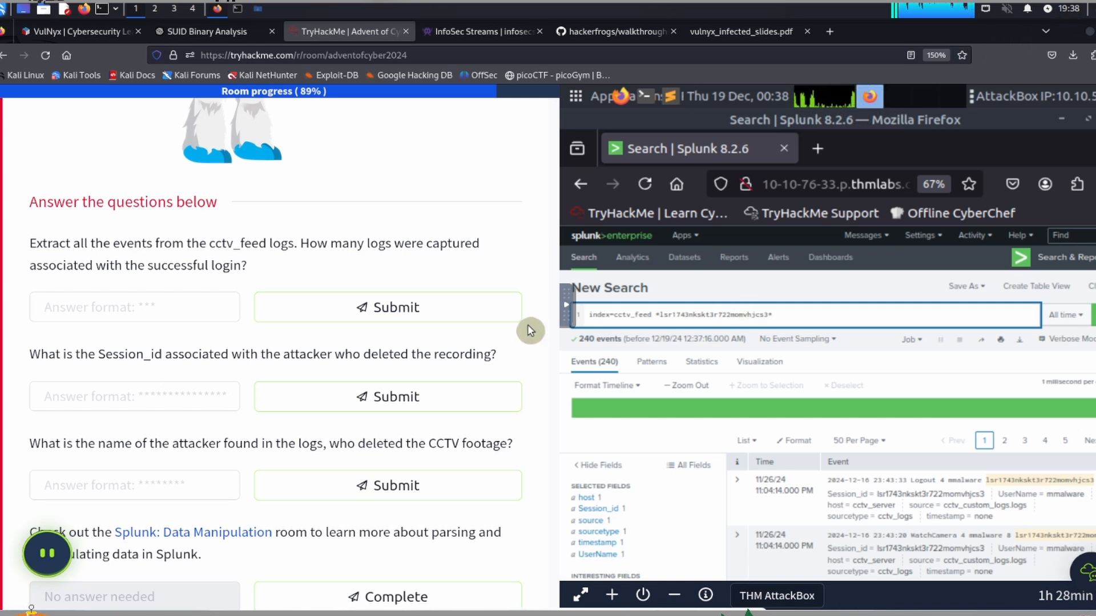
pyautogui.click(567, 307)
pyautogui.click(579, 351)
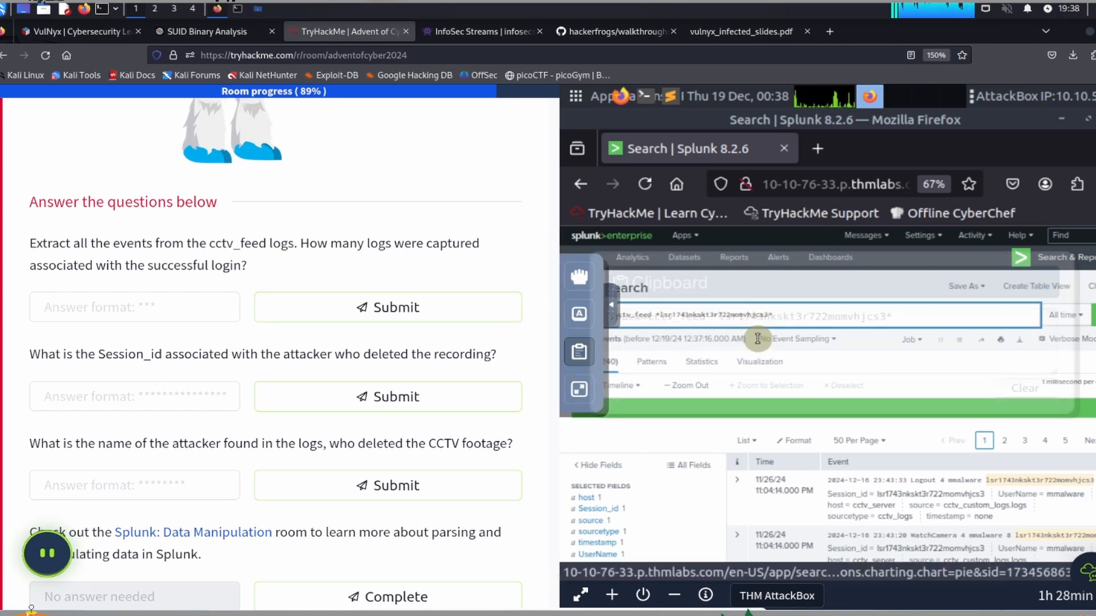
pyautogui.click(939, 317)
pyautogui.hotkey('ctrl', 'a')
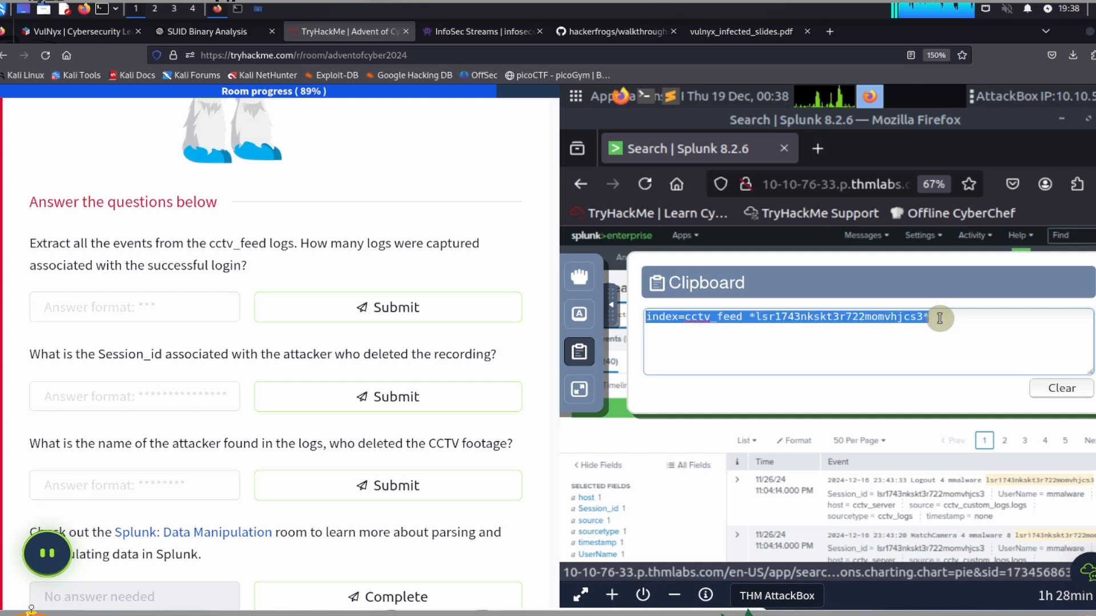
pyautogui.press('BackSpace')
pyautogui.write('index=cctv_feed | stats count by Event')
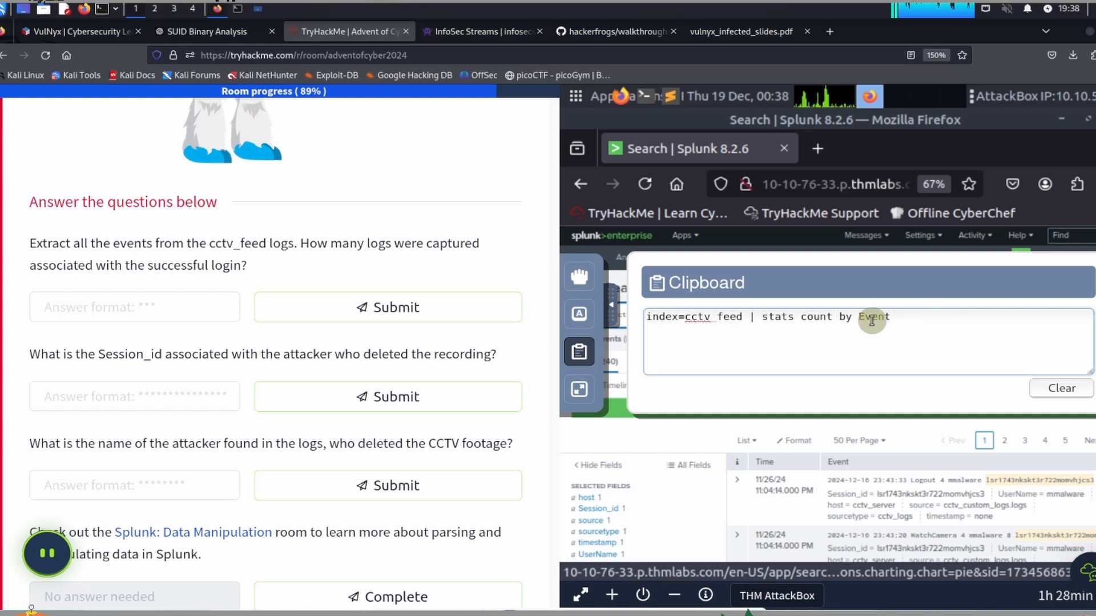
pyautogui.click(609, 305)
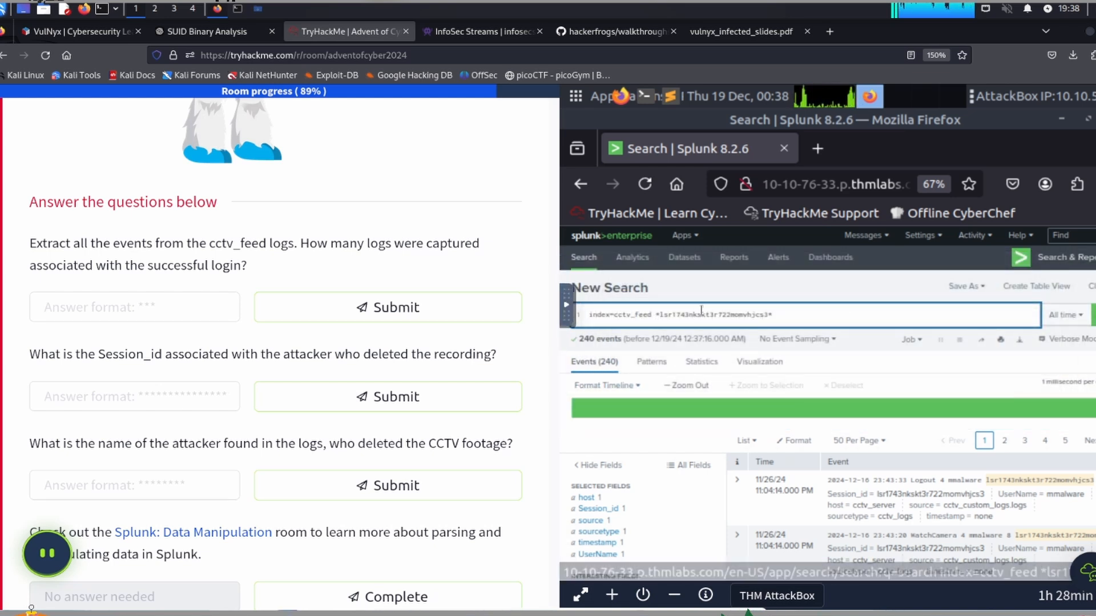
# Step: Replace the whole search query with "index=cctv_feed | stats count by Event" from the AttackBox clipboard and run it
pyautogui.hotkey('ctrl', 'a')
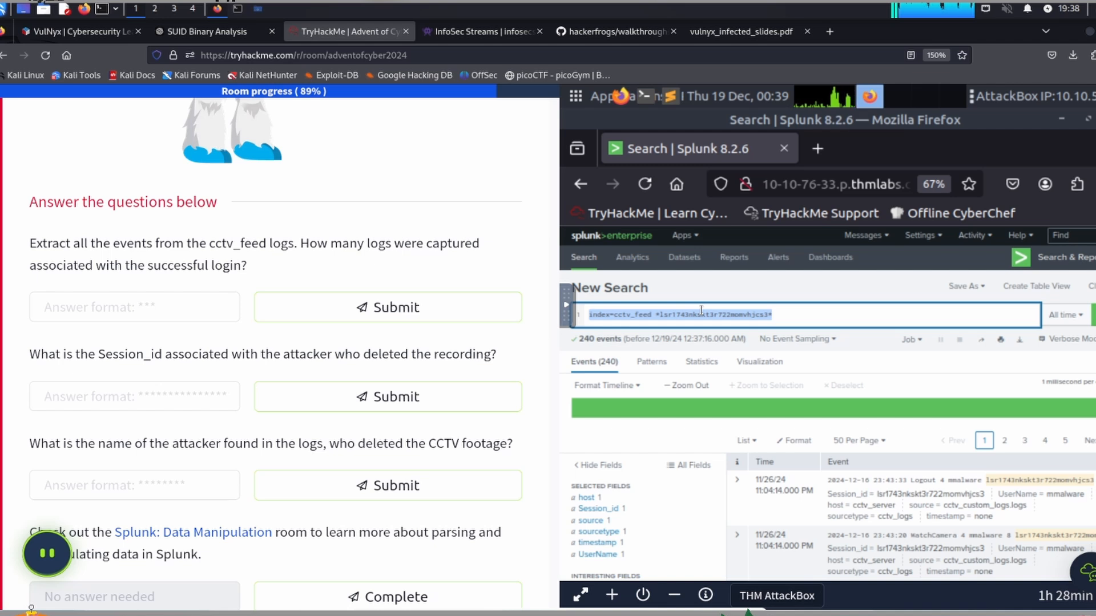
pyautogui.write('index=cctv_feed | stats count by Event')
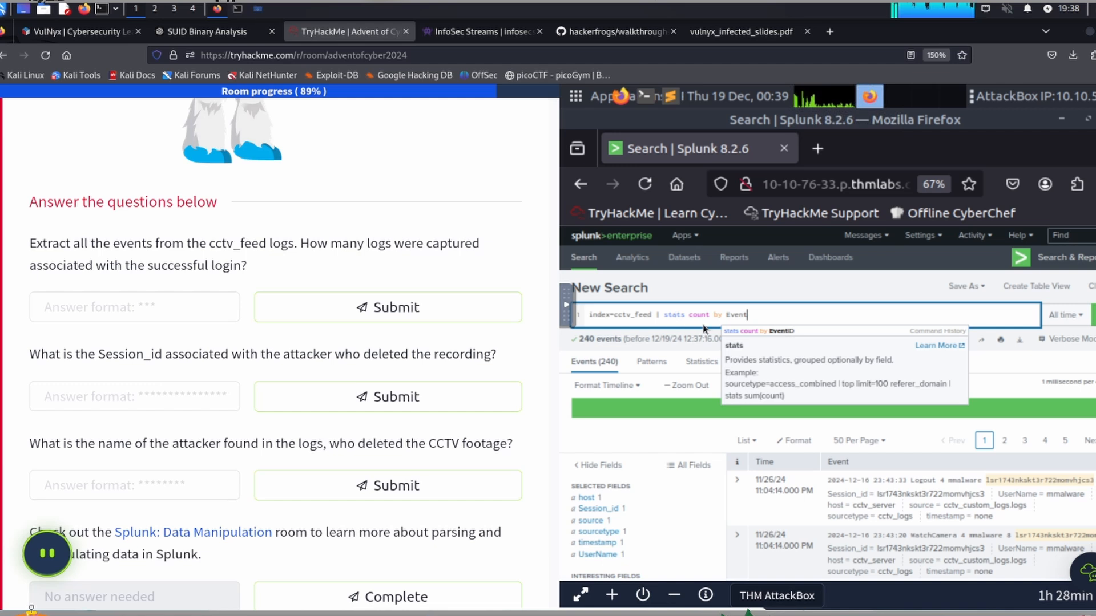
pyautogui.click(797, 330)
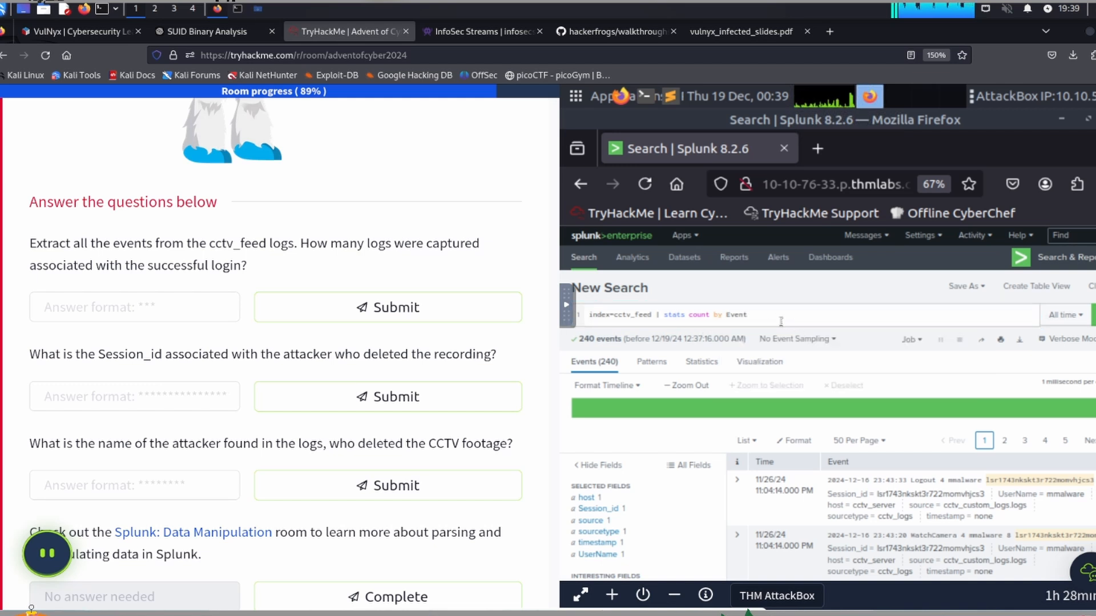
pyautogui.click(778, 317)
pyautogui.press('Return')
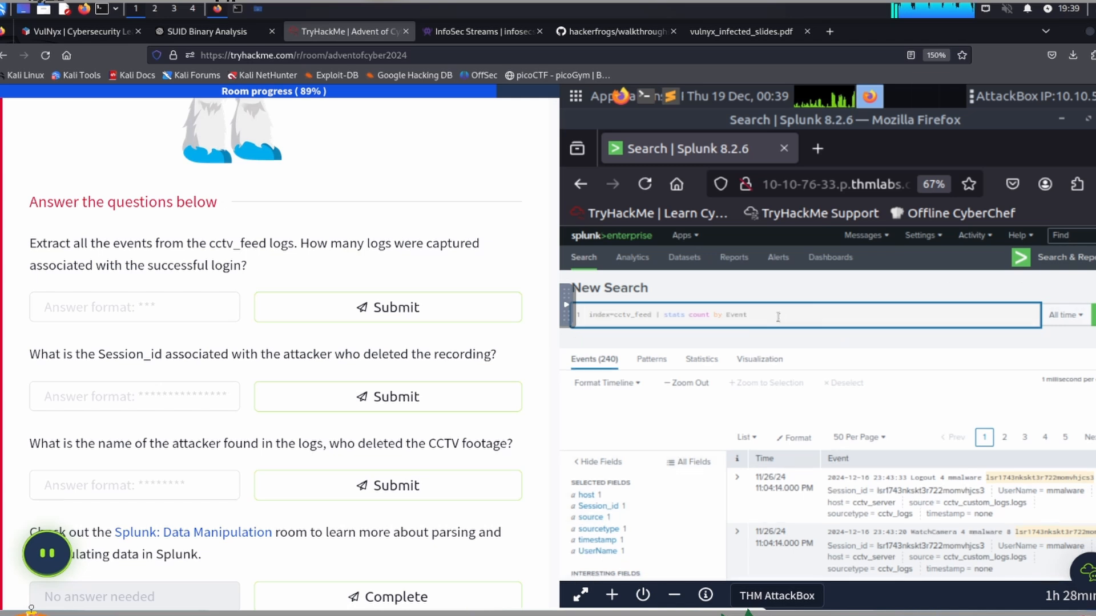
# Step: Check the successful login count in the pie chart visualization and submit 642 as the answer to the first question
pyautogui.click(777, 366)
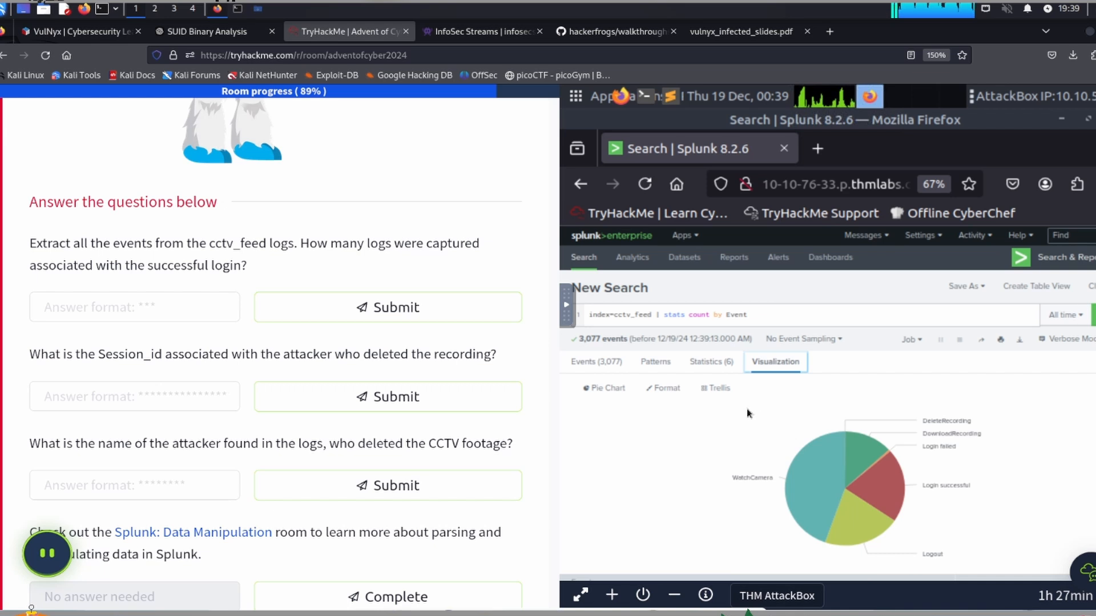
pyautogui.scroll(-2, 759, 399)
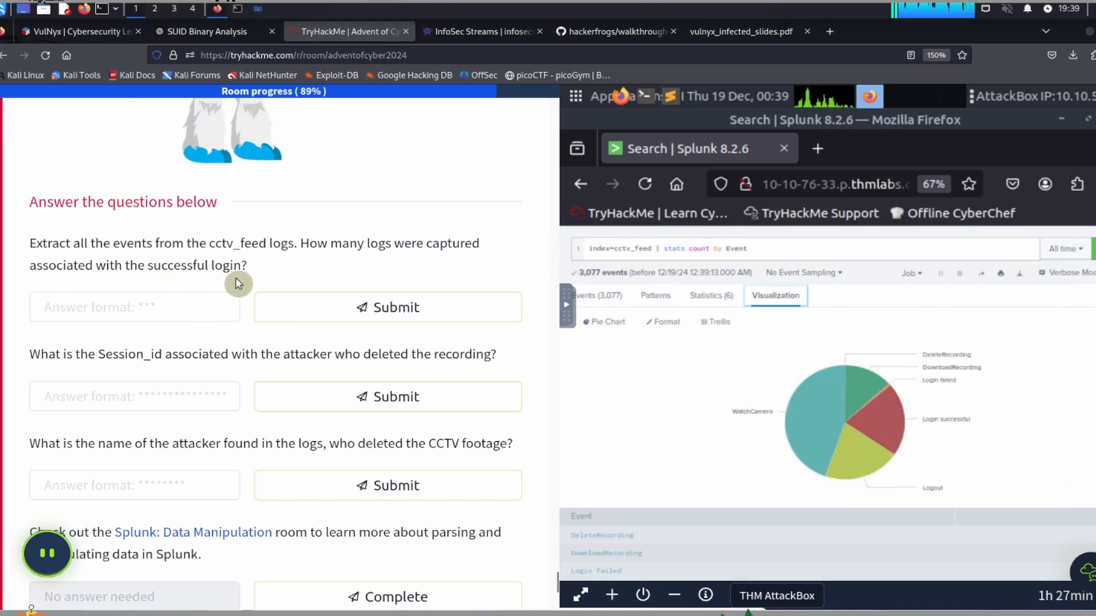
pyautogui.moveTo(884, 422)
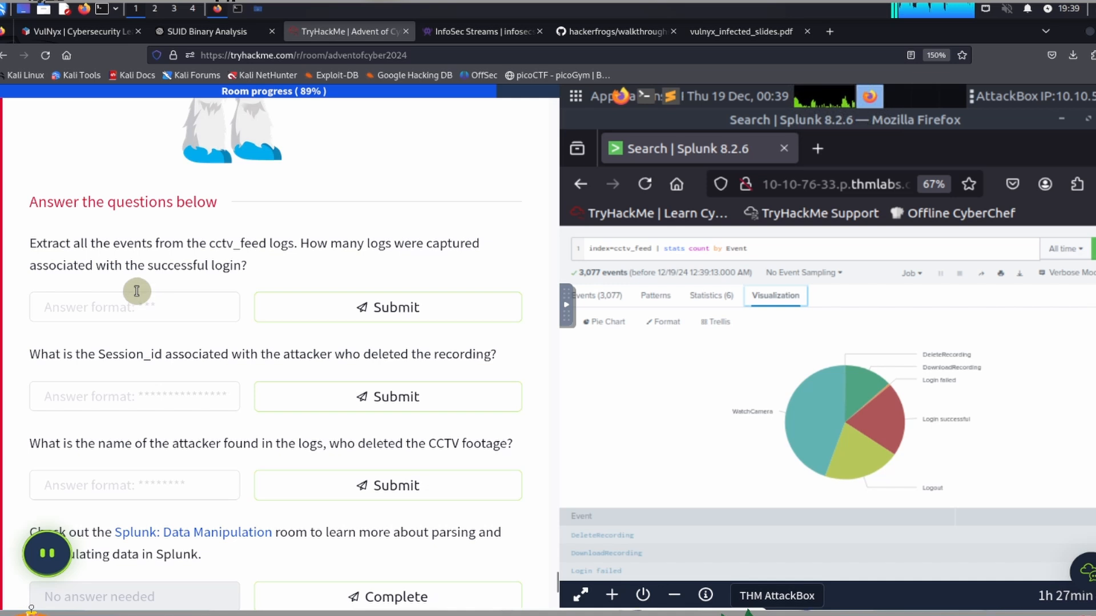
pyautogui.click(107, 307)
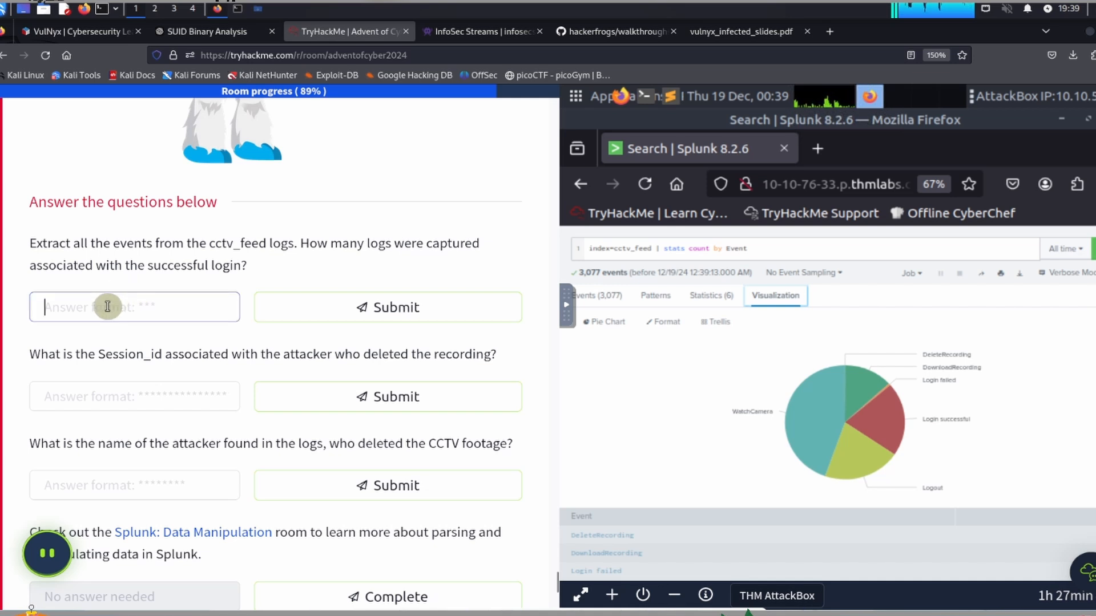
pyautogui.write('642')
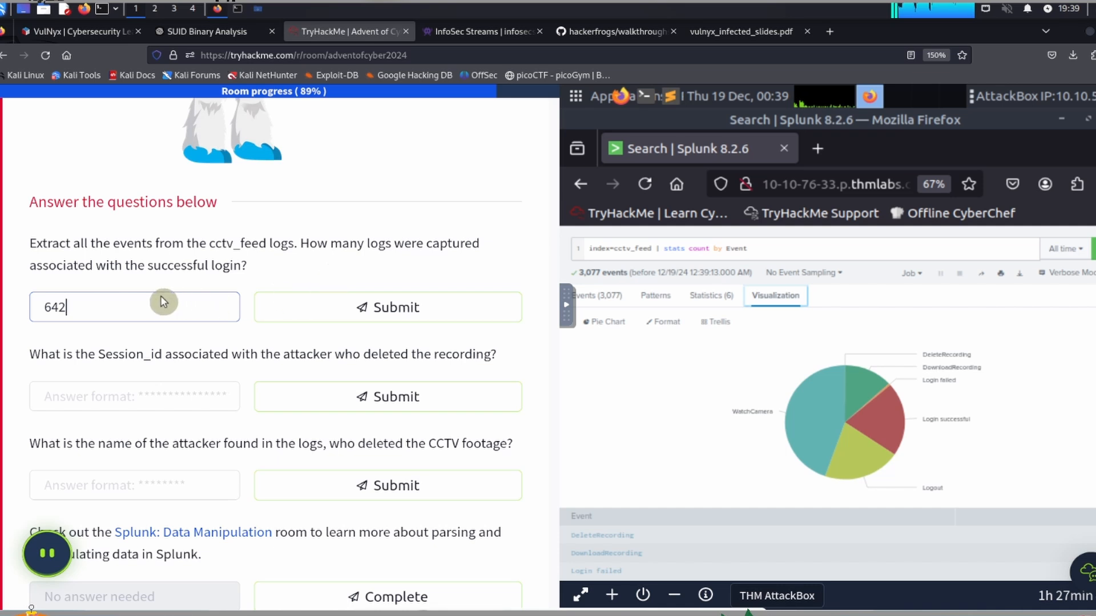
pyautogui.press('Return')
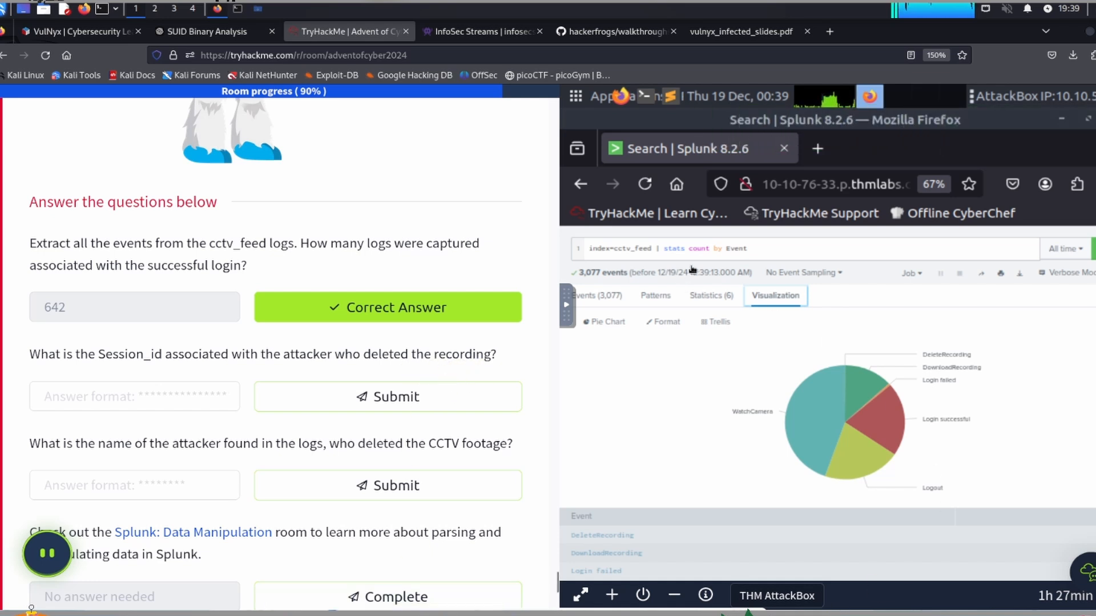
# Step: Replace the search query with "index=cctv_feed *Delete*" and run it to find the recording deletion events
pyautogui.click(777, 248)
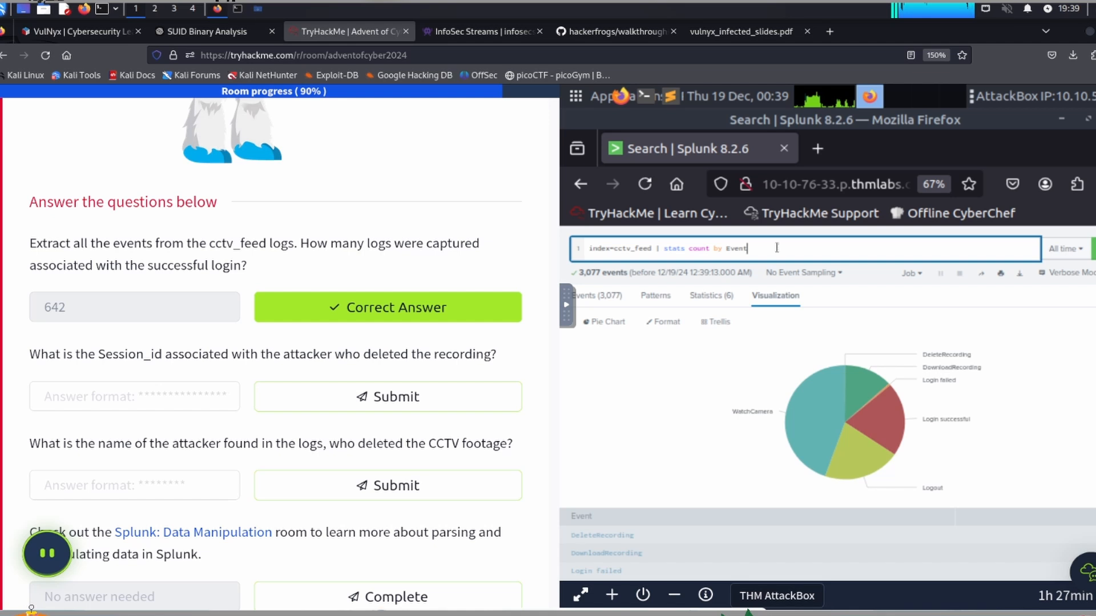
pyautogui.hotkey('ctrl', 'a')
pyautogui.press('BackSpace')
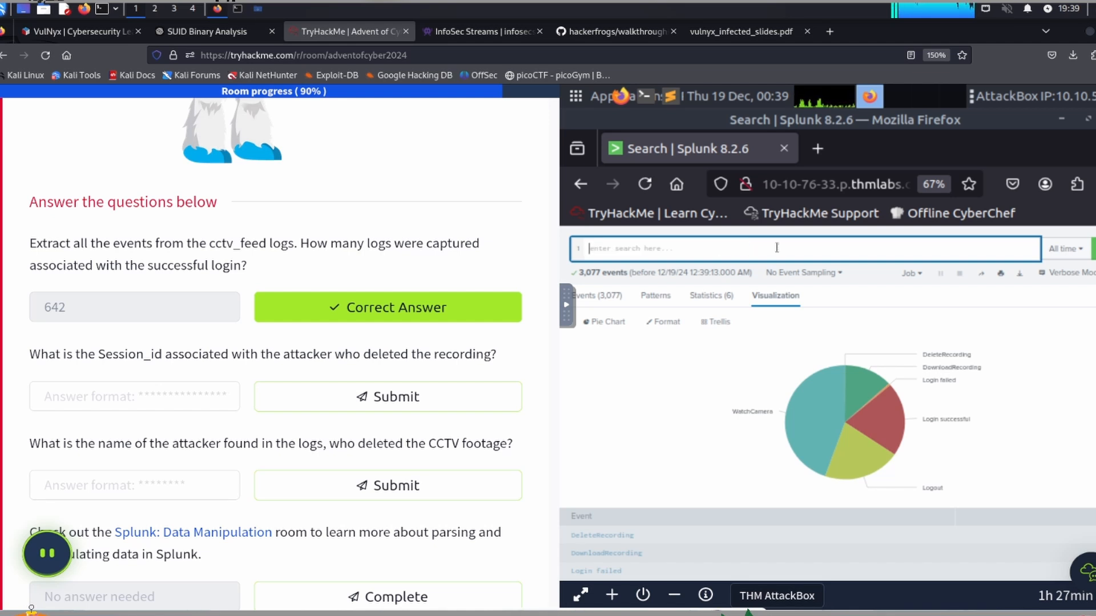
pyautogui.write('index=c')
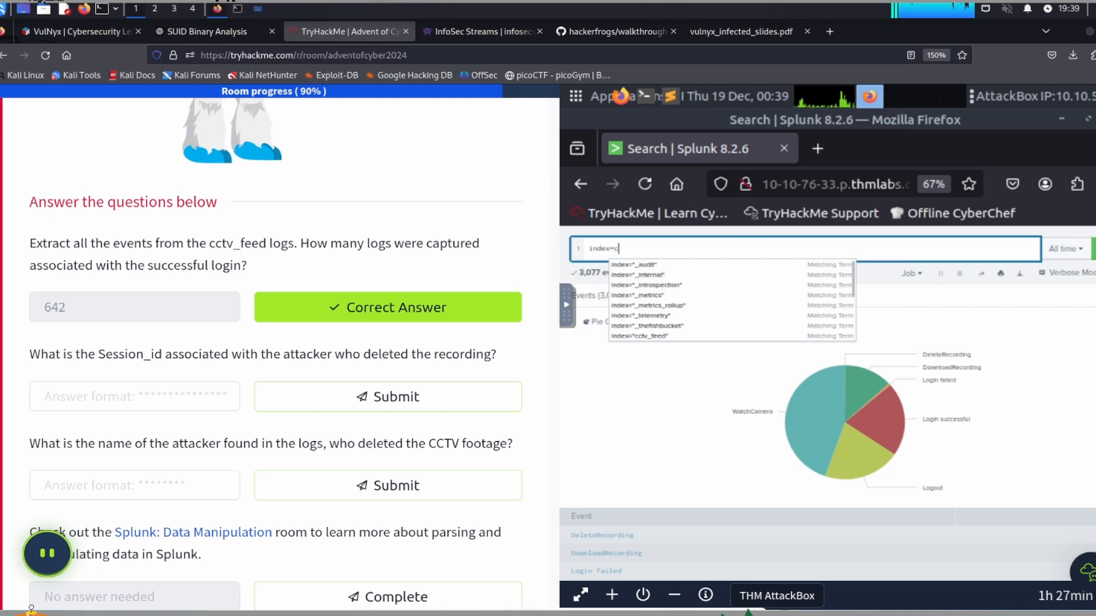
pyautogui.write('ctv_f')
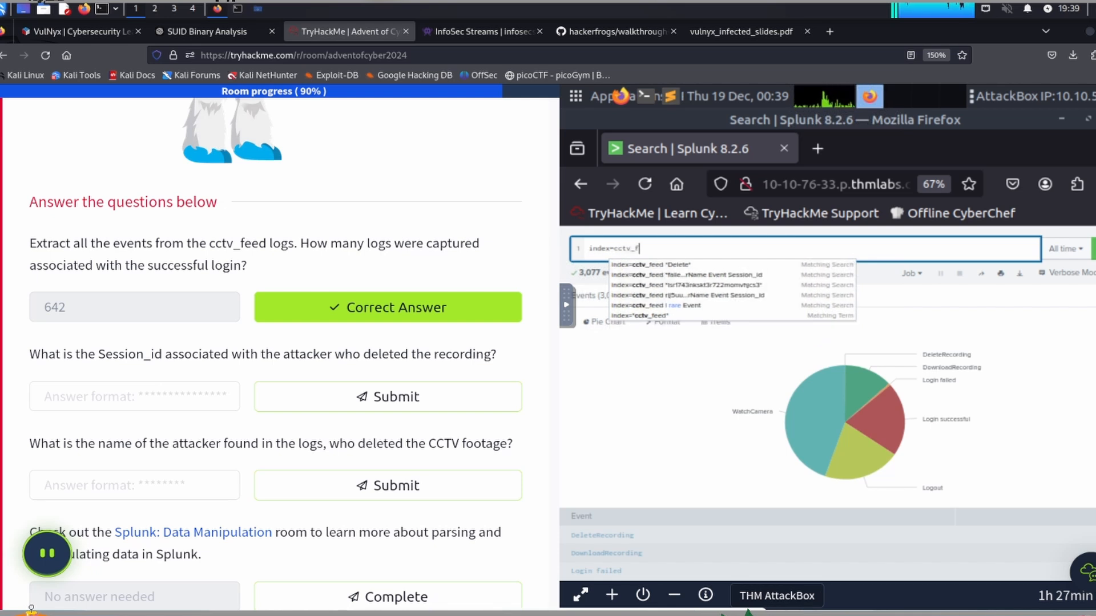
pyautogui.write('eed ')
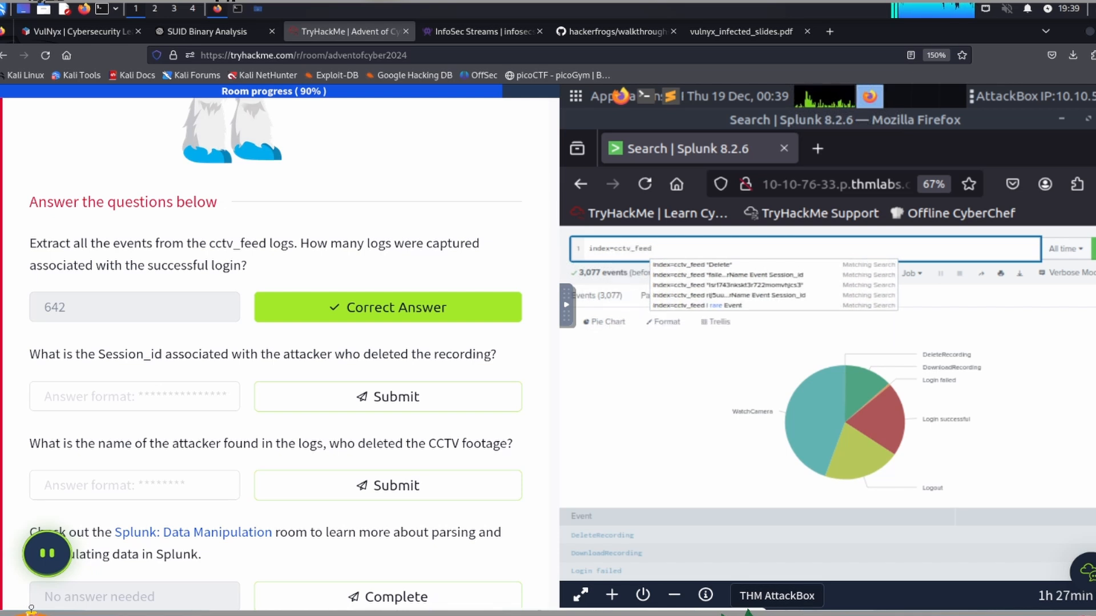
pyautogui.write('**')
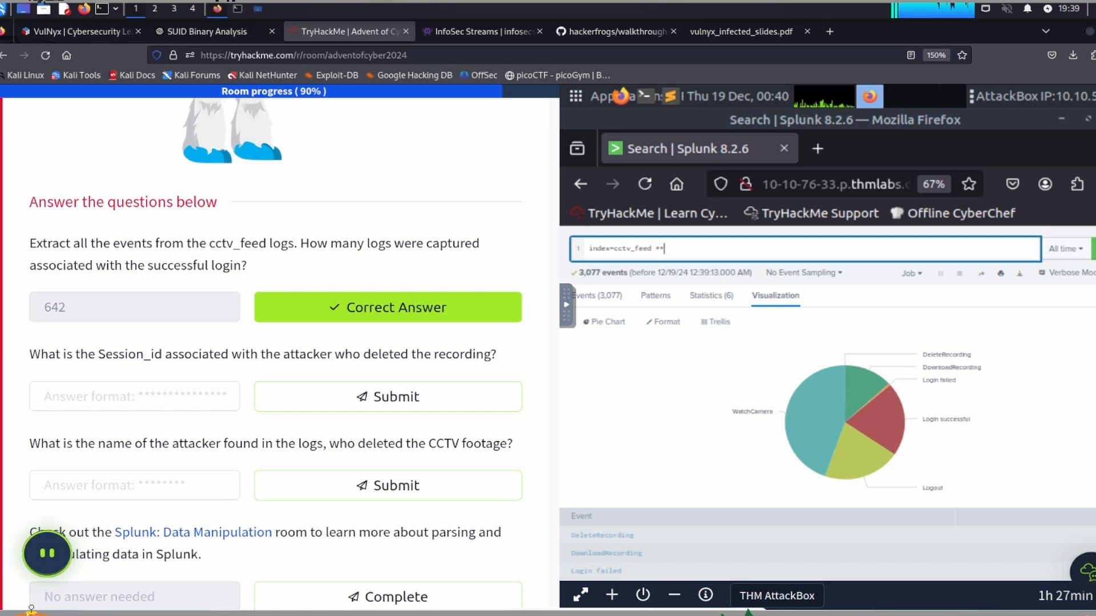
pyautogui.write('"De')
pyautogui.press('Return')
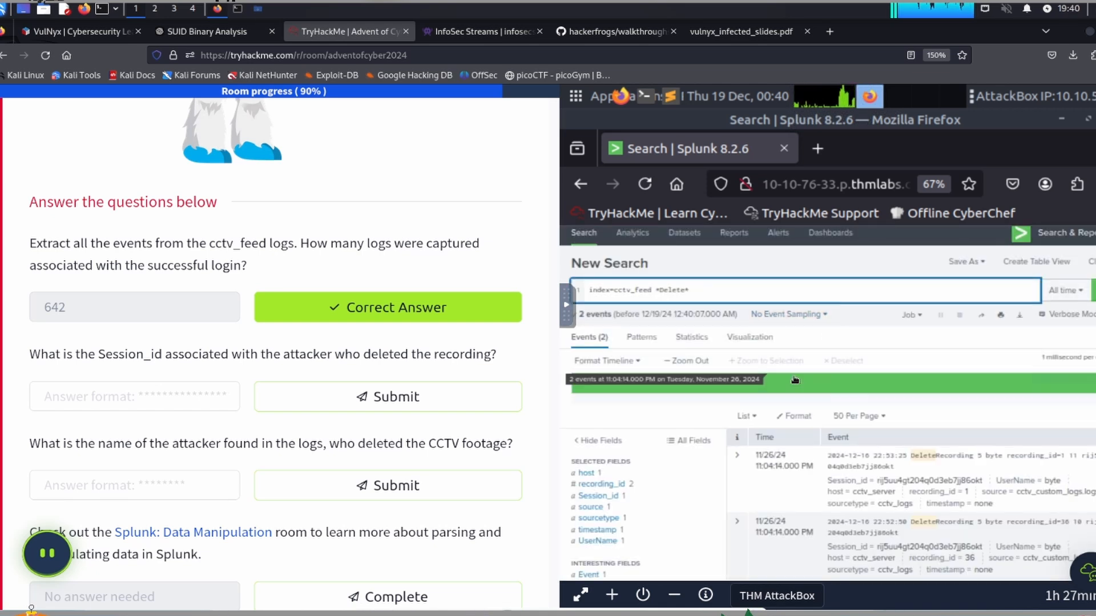
# Step: Copy the session ID from the first DeleteRecording event out of the AttackBox through its clipboard
pyautogui.scroll(-2, 923, 416)
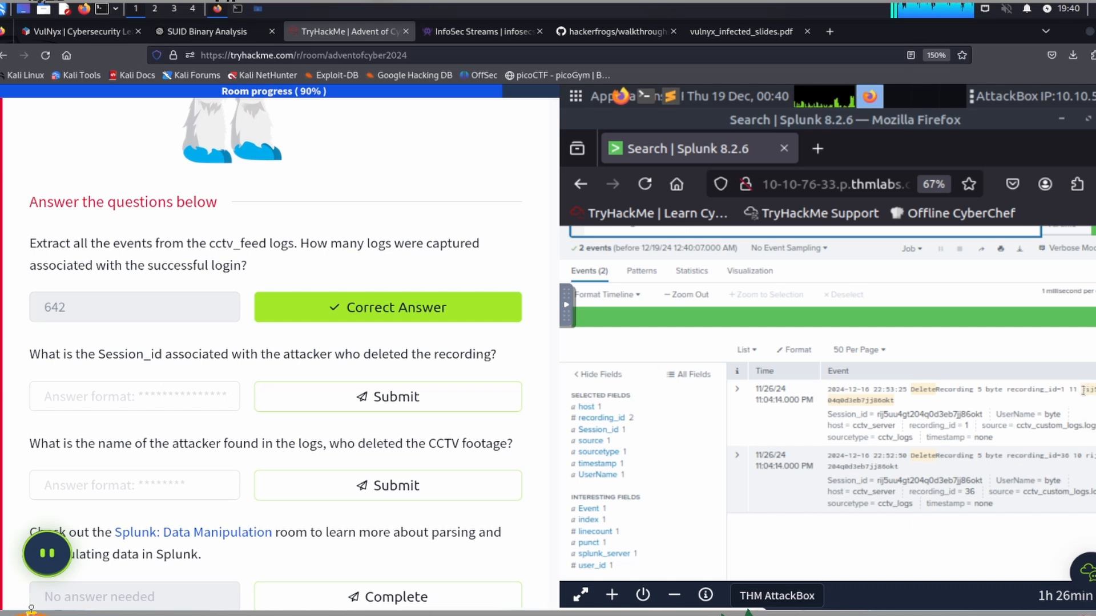
pyautogui.moveTo(1084, 389); pyautogui.dragTo(913, 402)
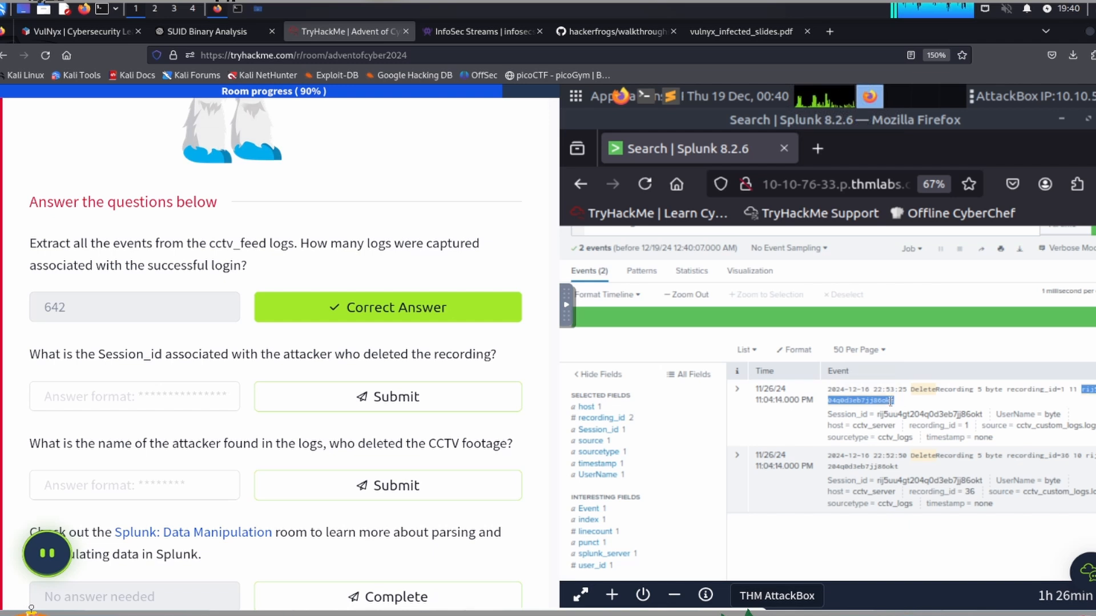
pyautogui.click(566, 305)
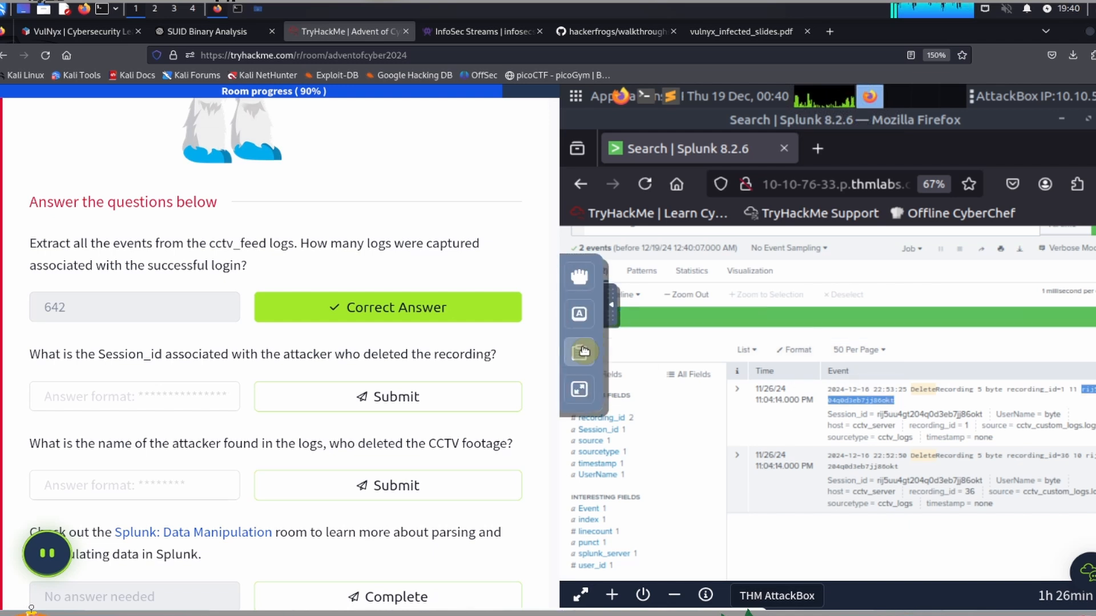
pyautogui.click(580, 351)
pyautogui.click(851, 329)
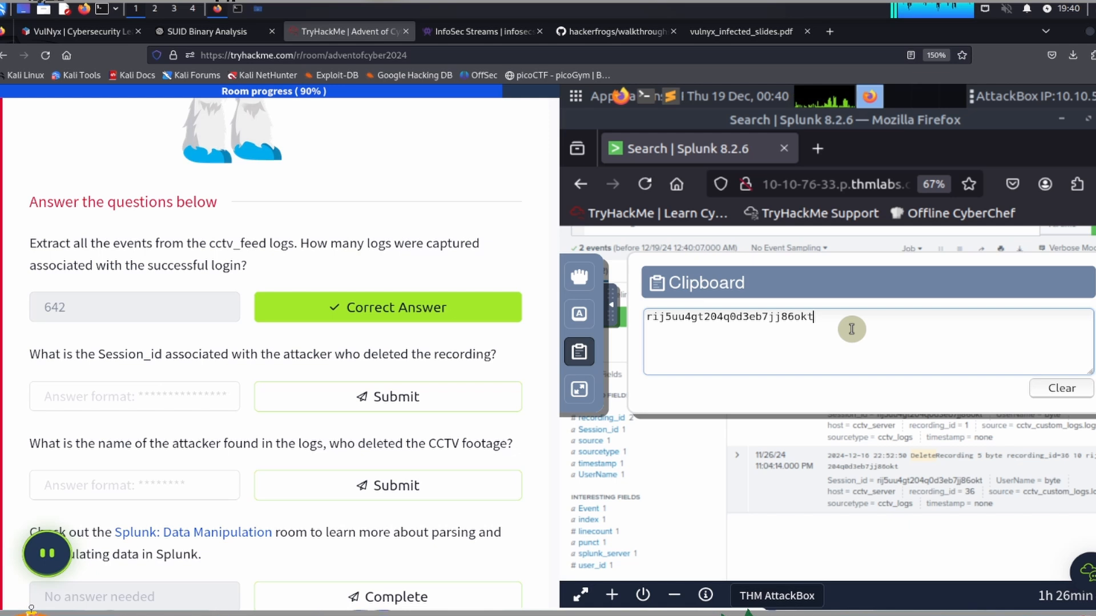
pyautogui.hotkey('ctrl', 'a')
pyautogui.hotkey('ctrl', 'c')
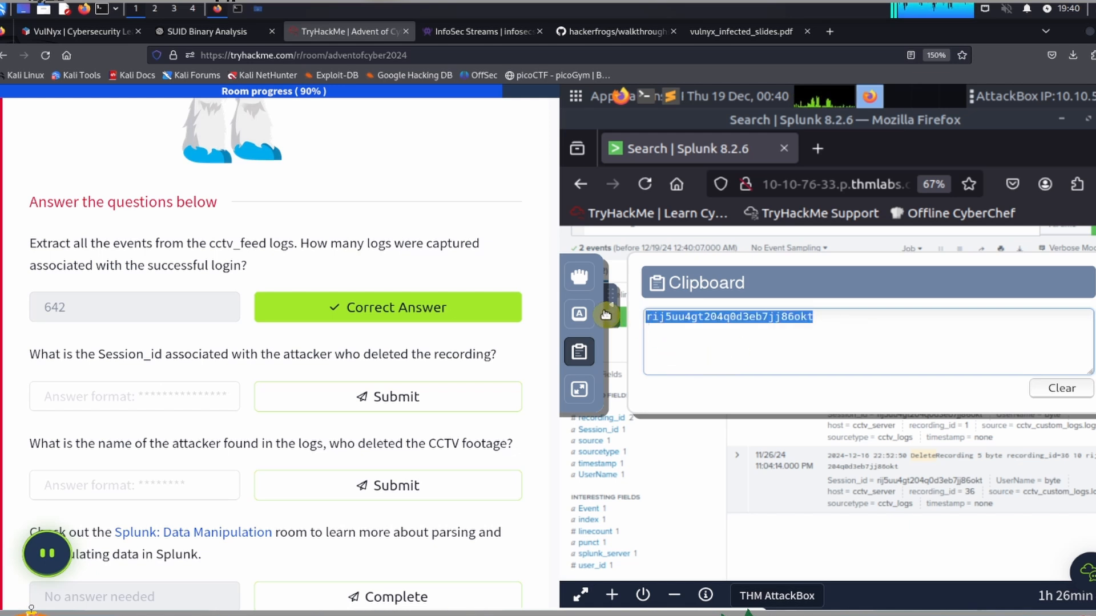
# Step: Paste the copied session ID as the answer to the Session_id question and submit it
pyautogui.click(120, 398)
pyautogui.hotkey('ctrl', 'v')
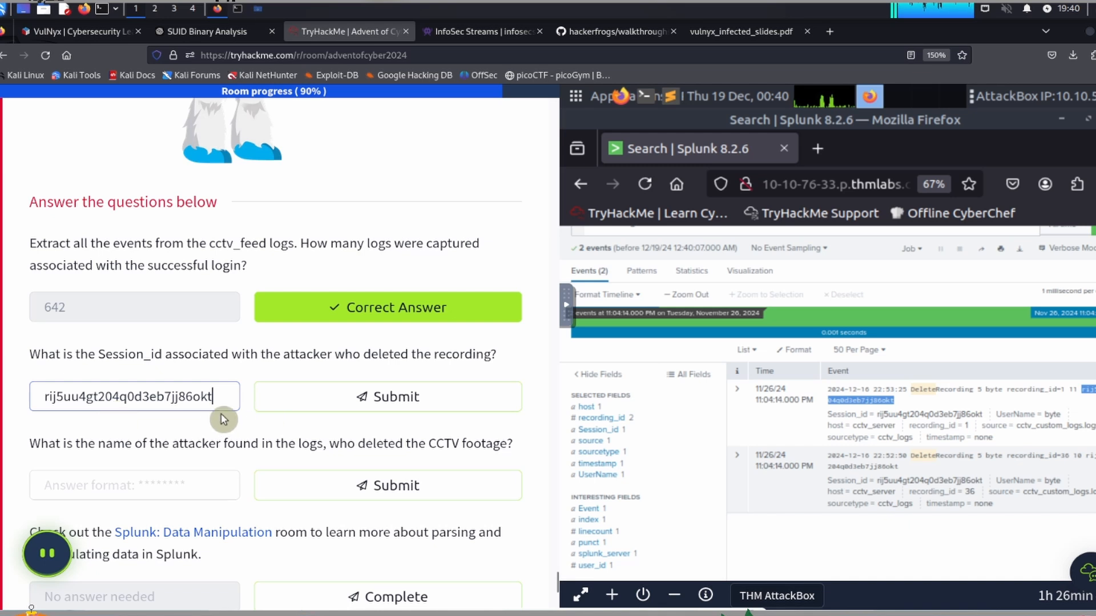
pyautogui.click(411, 395)
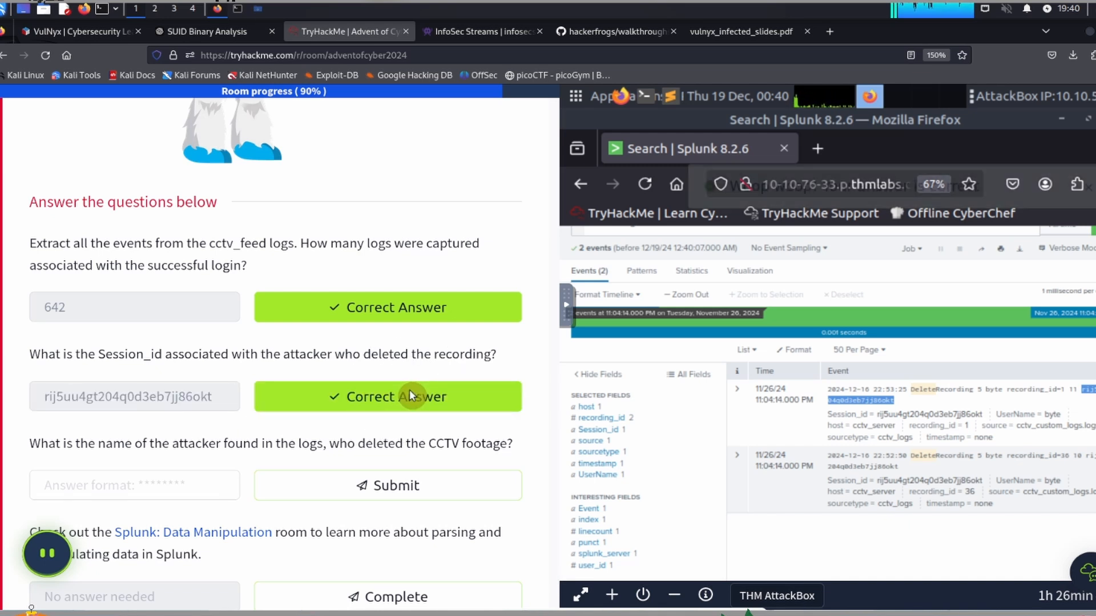
# Step: Replace the AttackBox clipboard contents with the earlier "index=cctv_feed" query that filters on the attacker's session ID
pyautogui.scroll(-1, 412, 390)
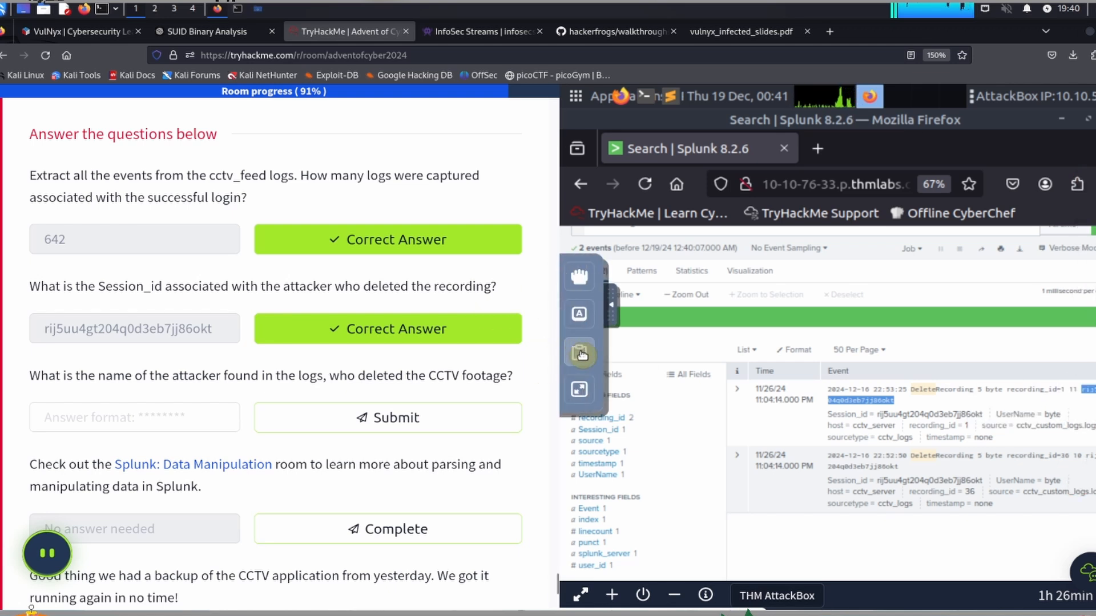
pyautogui.click(578, 351)
pyautogui.click(840, 327)
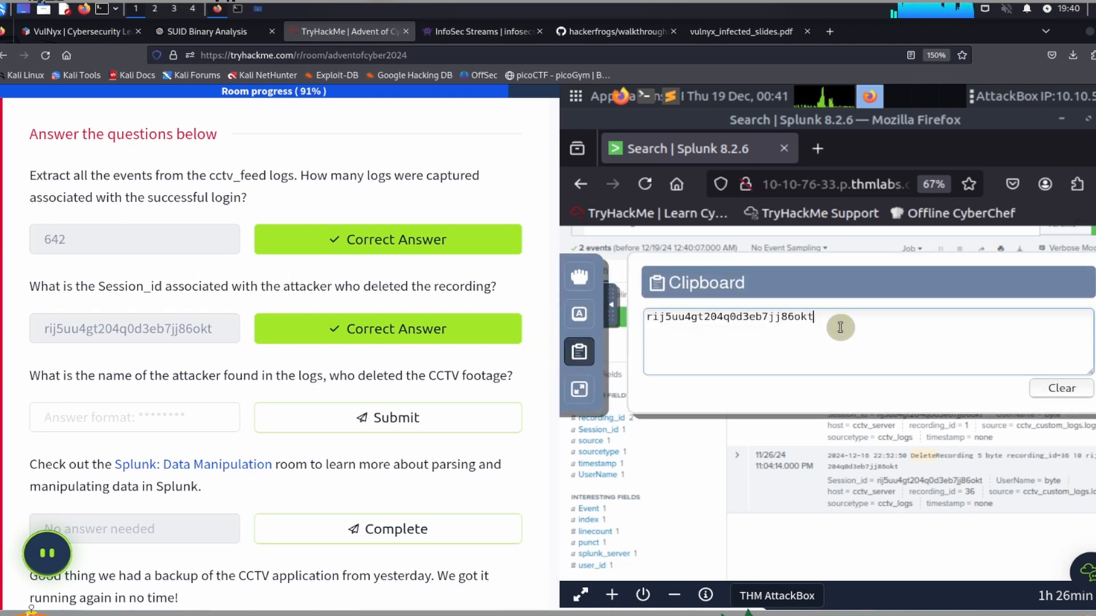
pyautogui.hotkey('ctrl', 'a')
pyautogui.write('index=cctv_feed *lsr1743nkskt3r722momvhjcs3*')
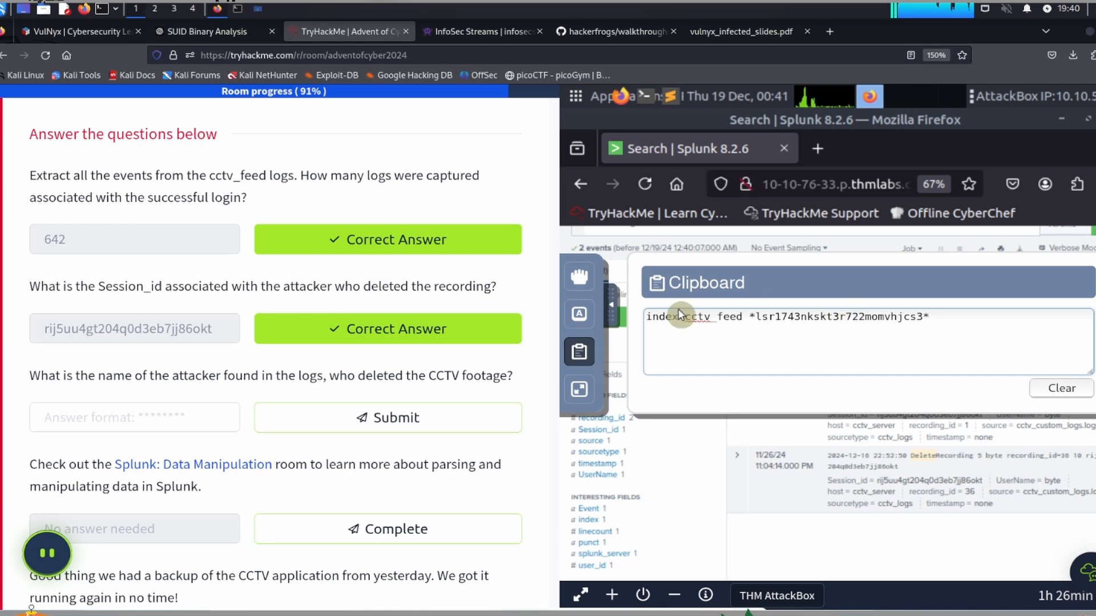
pyautogui.click(613, 313)
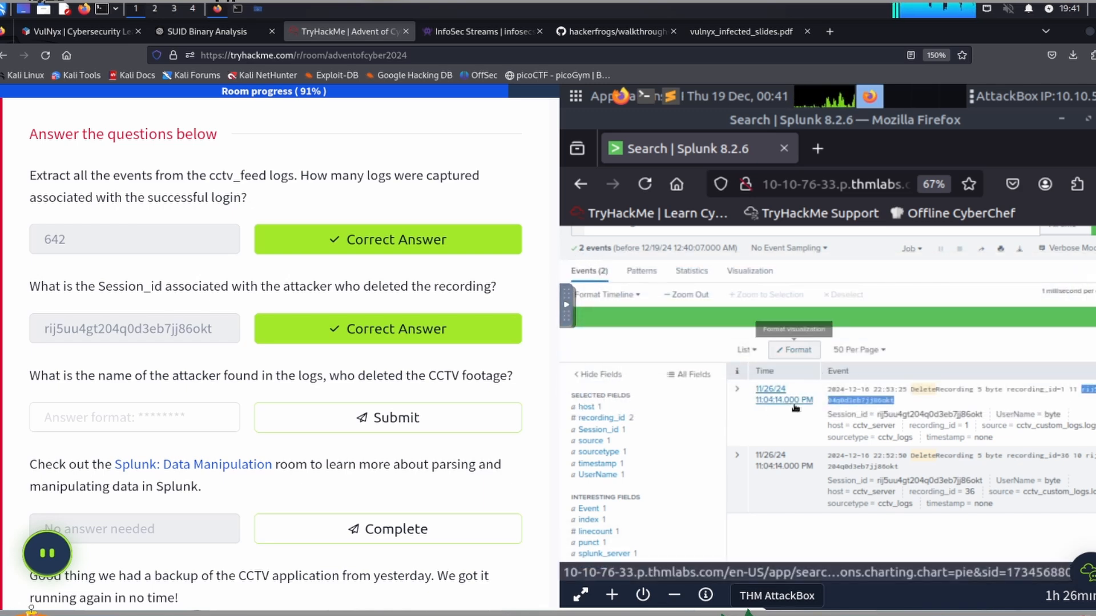
# Step: Replace the "index=cctv_feed *Delete*" query with the session ID query from the clipboard and run it
pyautogui.scroll(3, 744, 246)
pyautogui.doubleClick(685, 314)
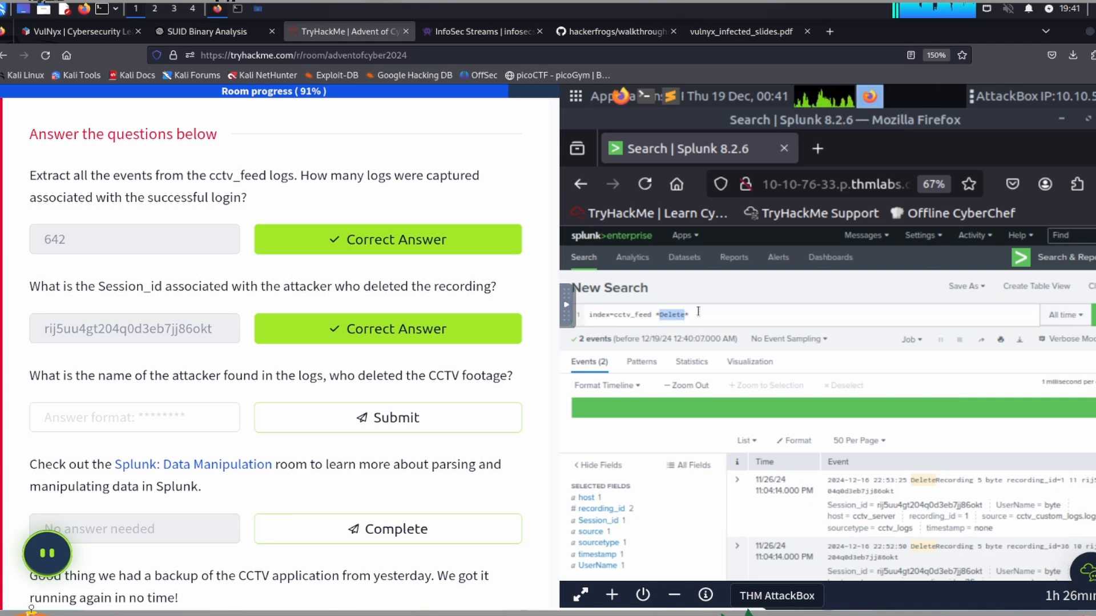
pyautogui.tripleClick(695, 315)
pyautogui.write('index=cctv_feed *lsr1743nlskt3r722momvhjcs3*')
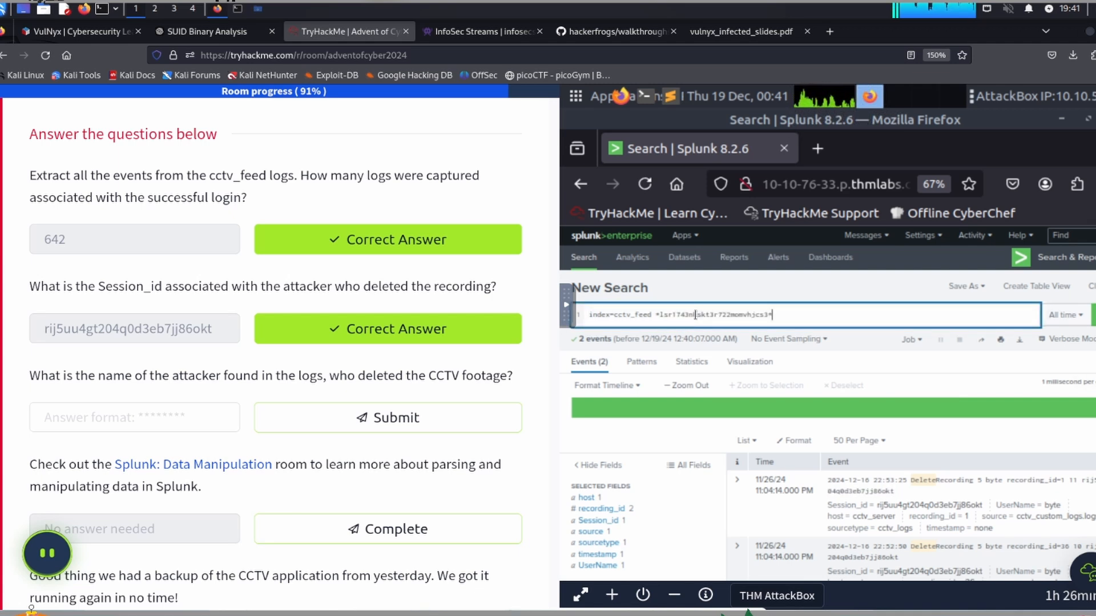
pyautogui.press('Return')
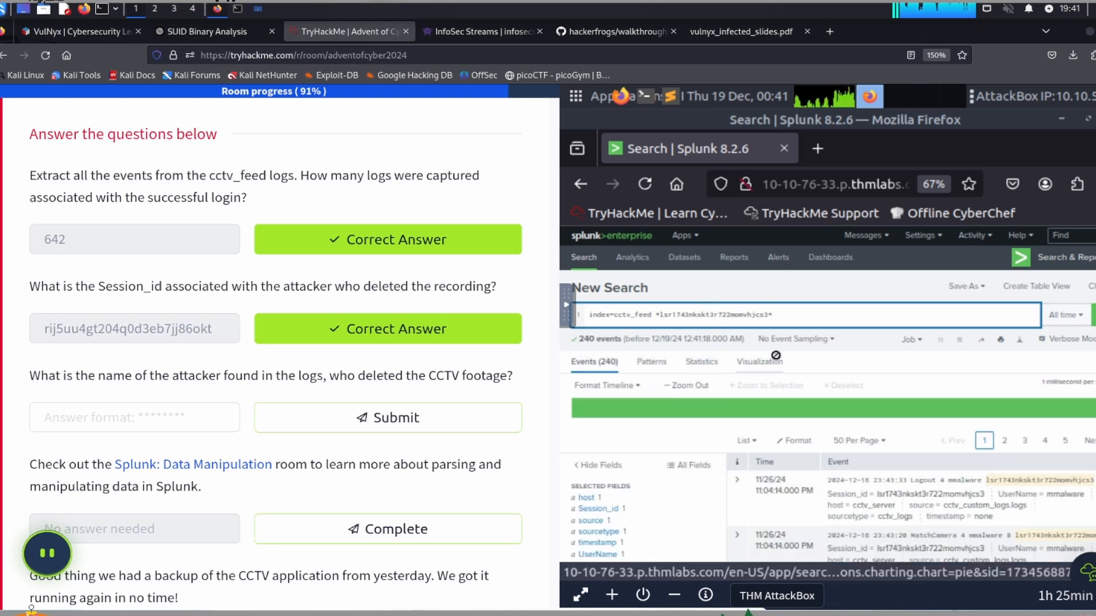
# Step: Look up the UserName in the session's events and submit "mmalware" as the name of the attacker
pyautogui.scroll(-2, 775, 355)
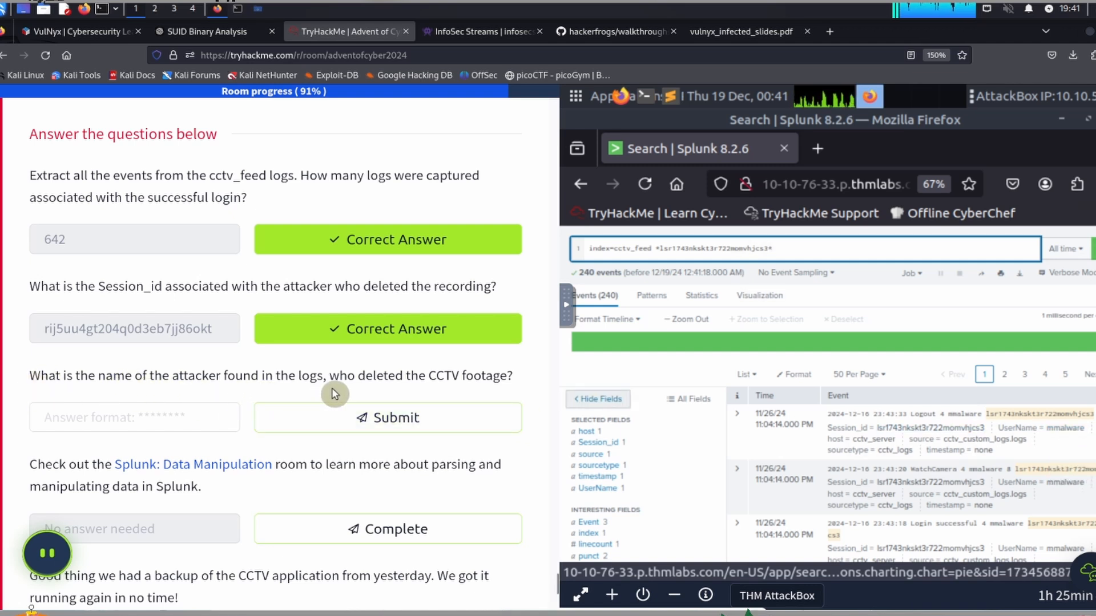
pyautogui.click(129, 417)
pyautogui.write('mm')
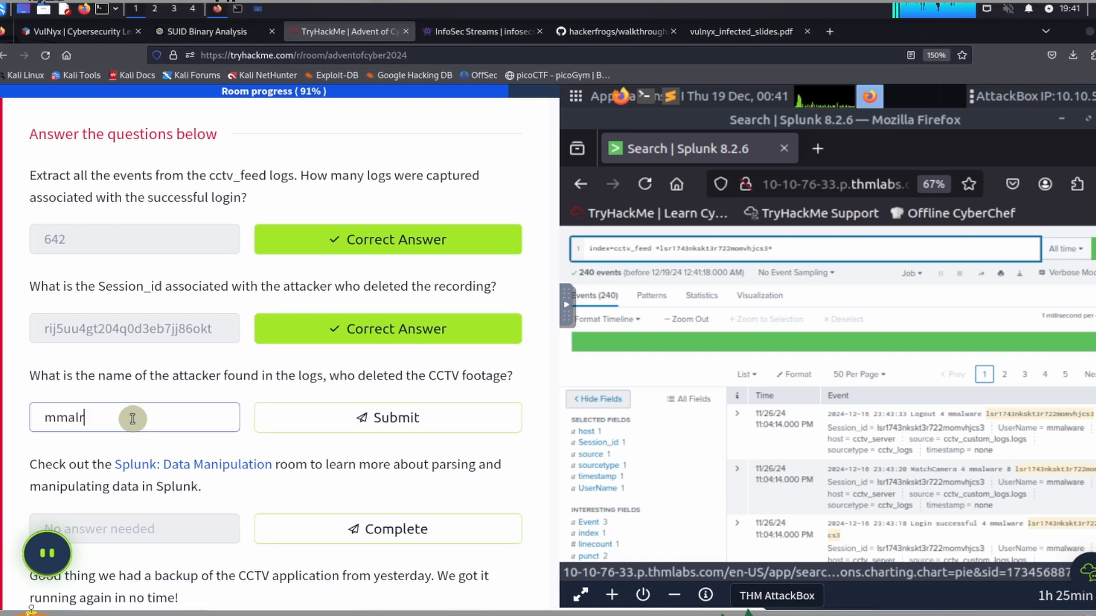
pyautogui.write('alware')
pyautogui.click(332, 418)
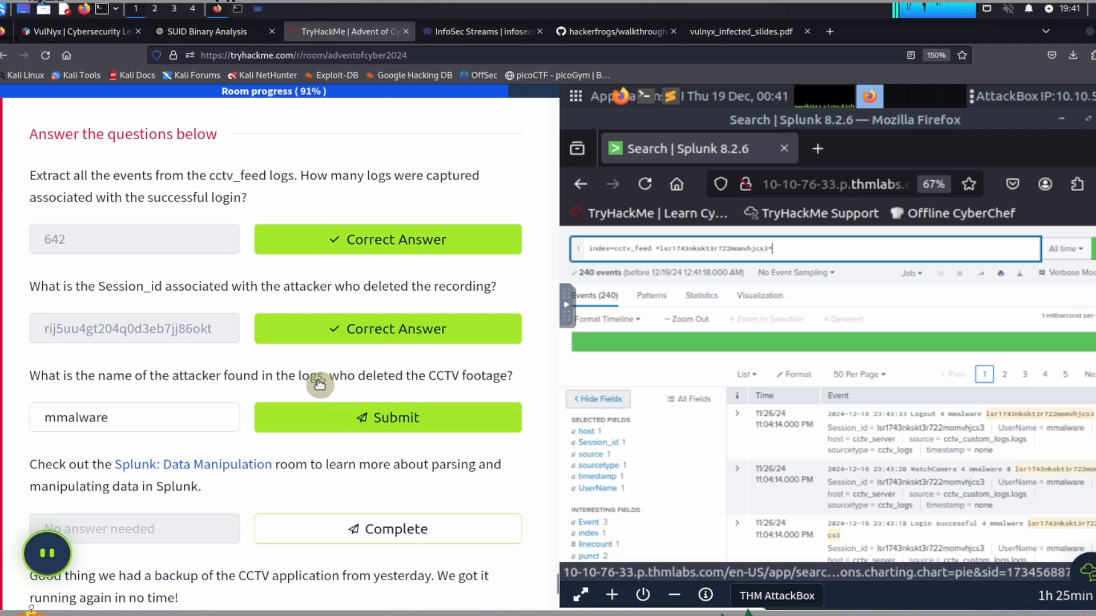
# Step: Mark the Splunk: Data Manipulation room item and the CCTV application backup item as complete
pyautogui.scroll(-2, 318, 384)
pyautogui.scroll(-1, 317, 384)
pyautogui.click(326, 389)
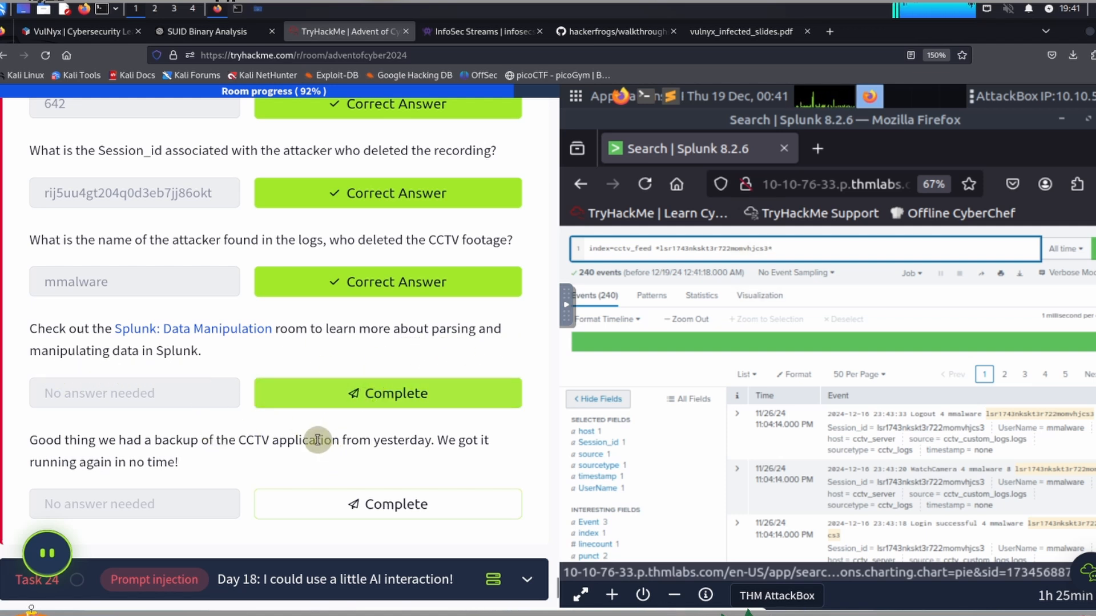
pyautogui.scroll(-1, 313, 440)
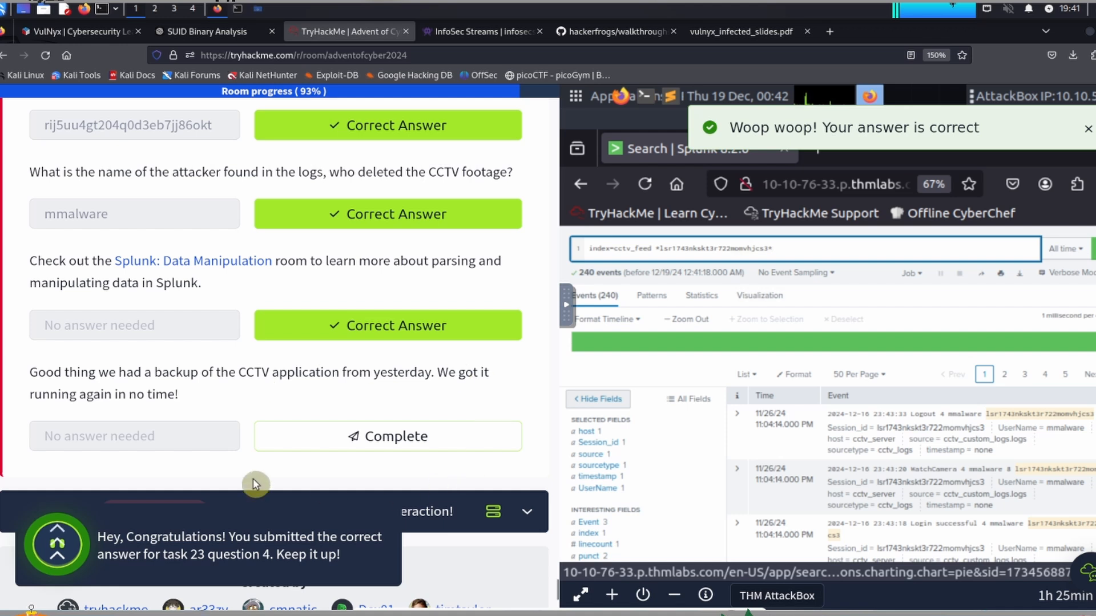
pyautogui.click(399, 439)
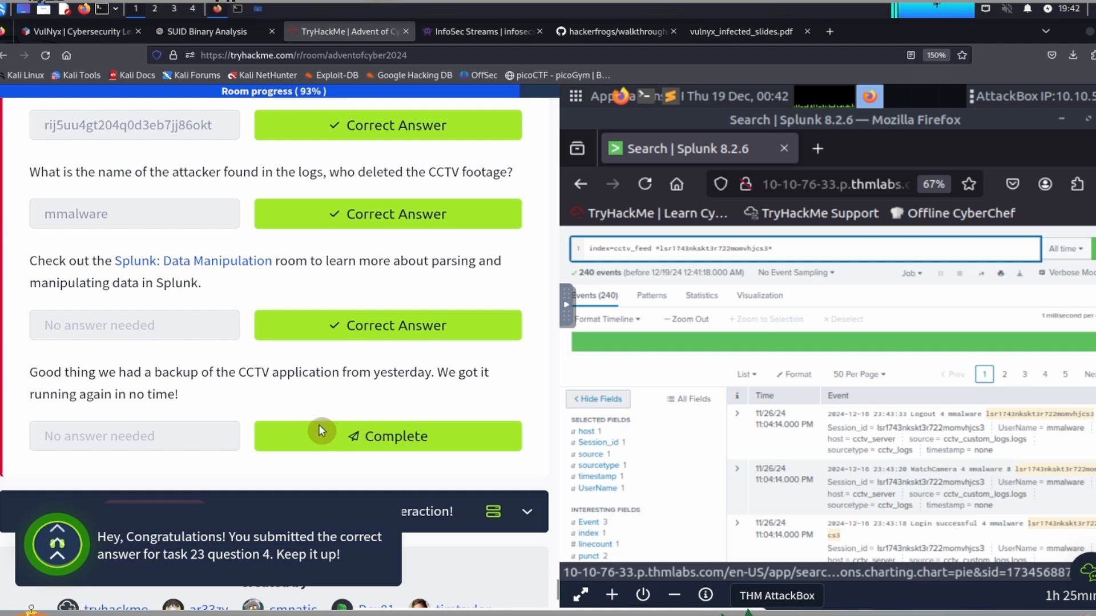